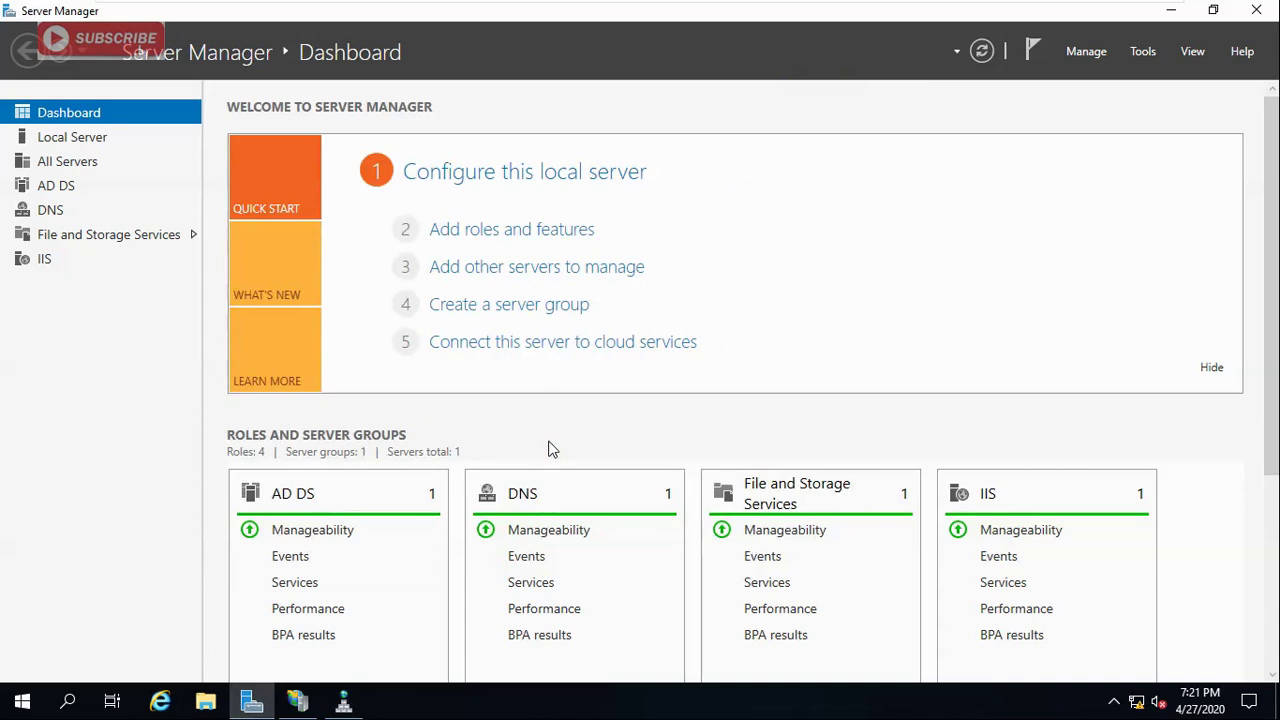
Open File Explorer, show the contents of Local Disk (C:) and eject the DVD drive (D:).
key("super+e")
left_click(300, 324)
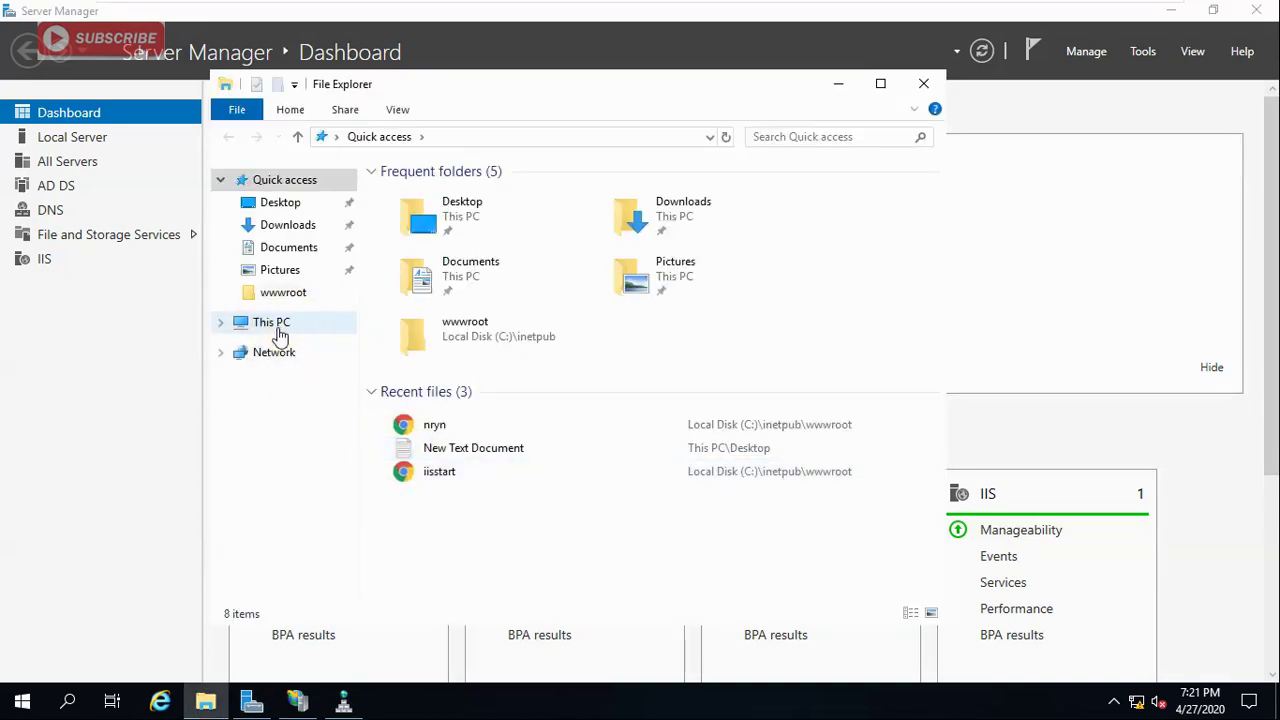
double_click(498, 436)
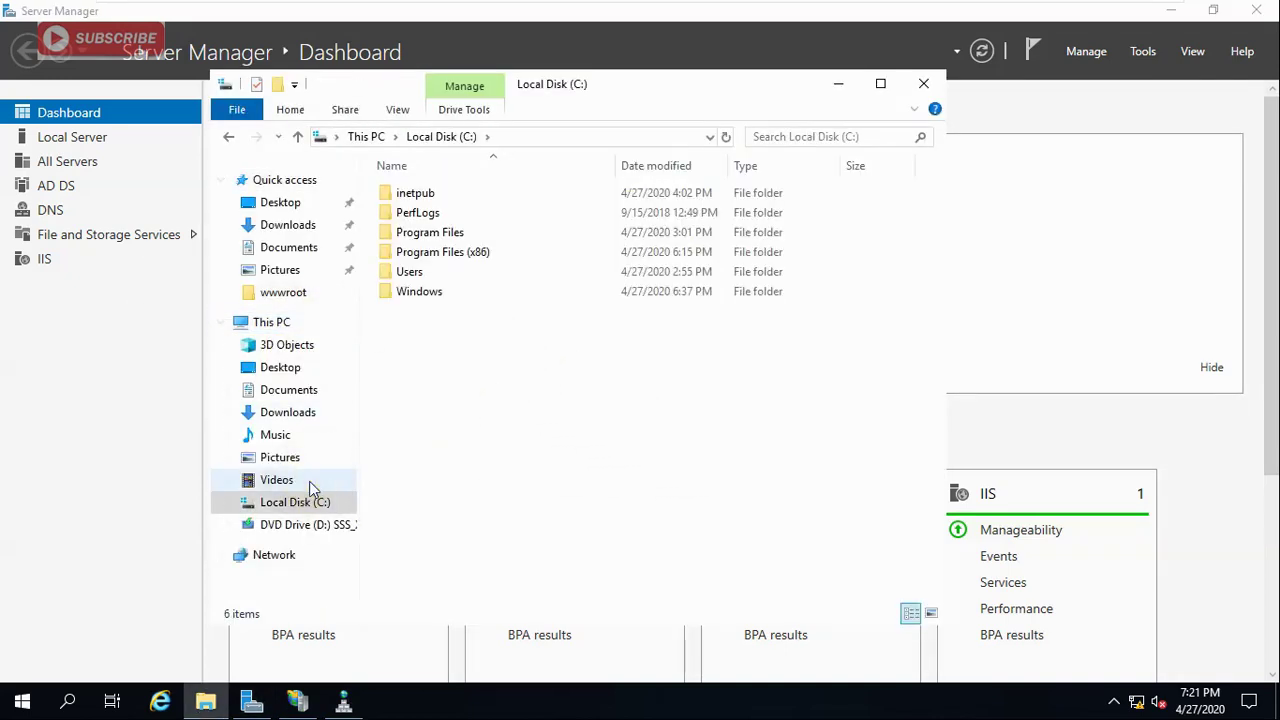
right_click(283, 535)
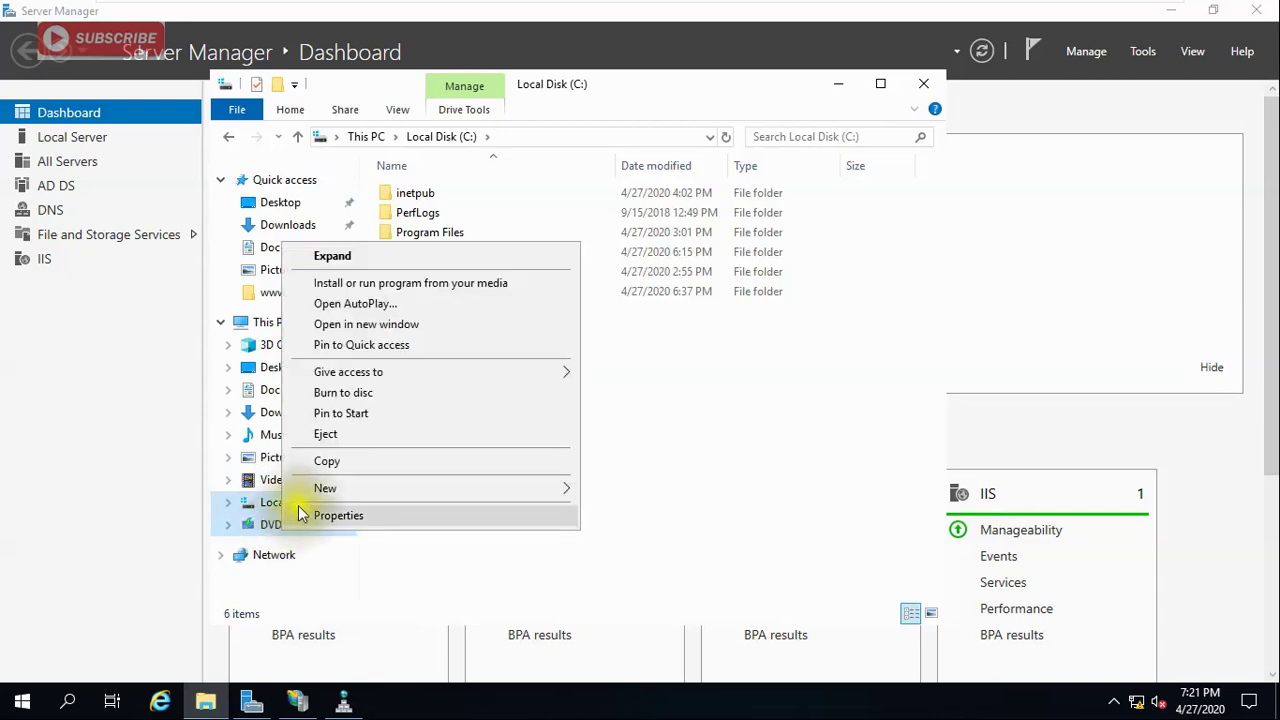
left_click(330, 437)
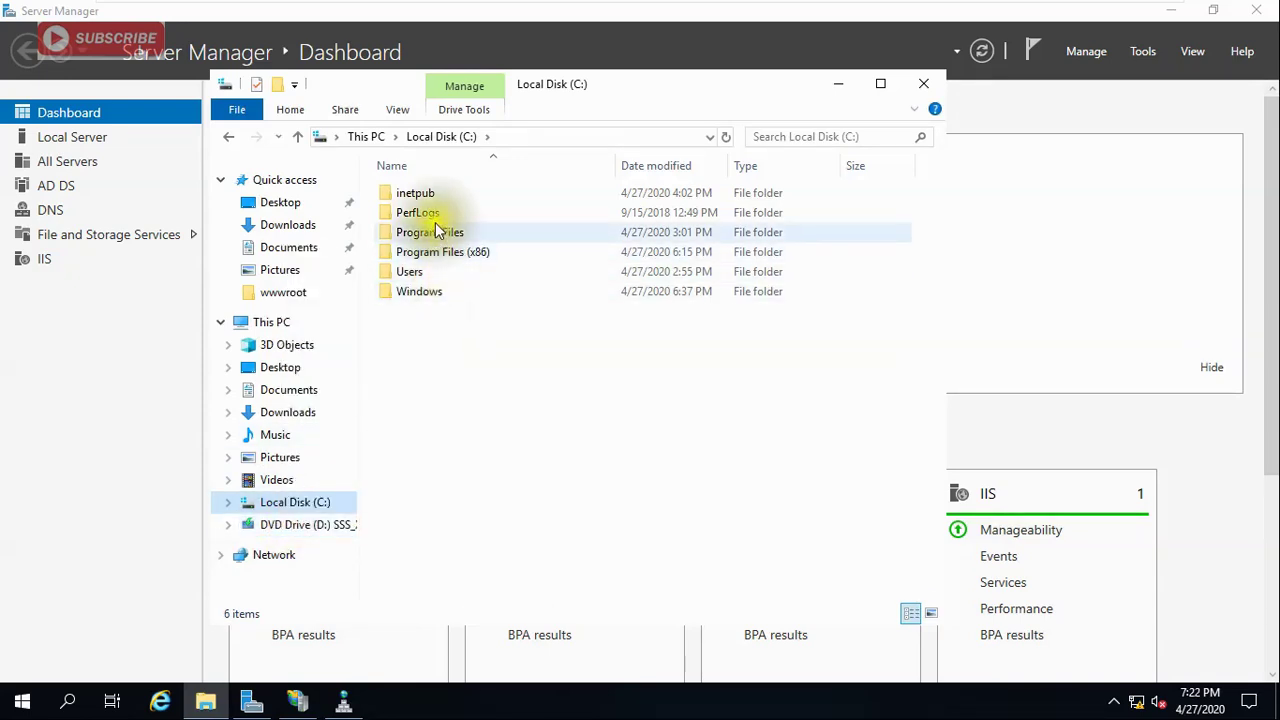
Open the inetpub\wwwroot folder on Local Disk (C:) and select the nryn web page file.
double_click(416, 193)
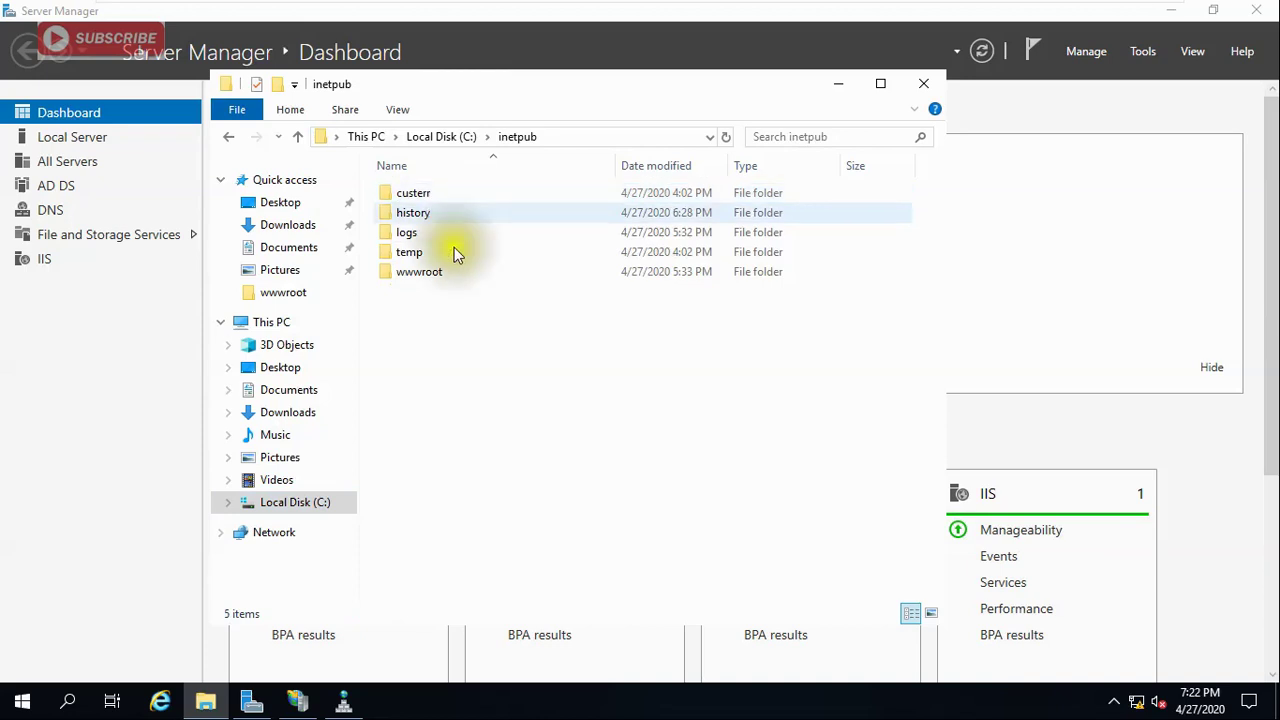
double_click(425, 272)
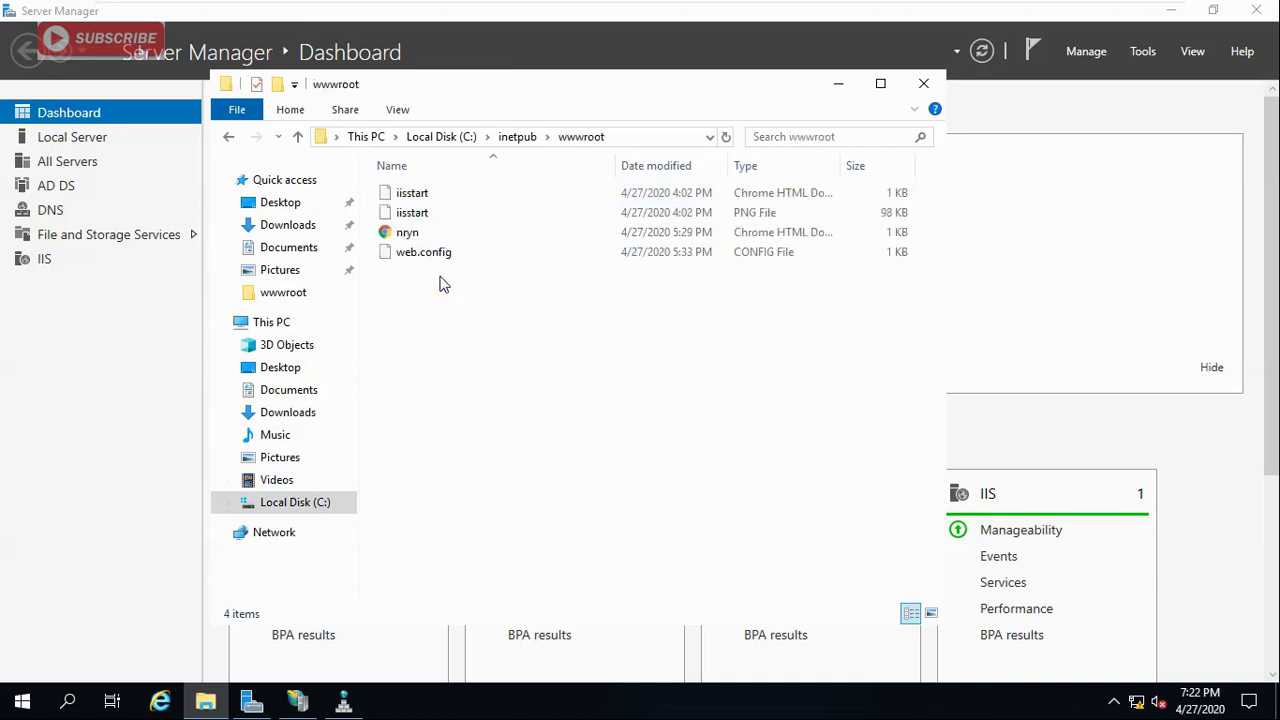
left_click(407, 236)
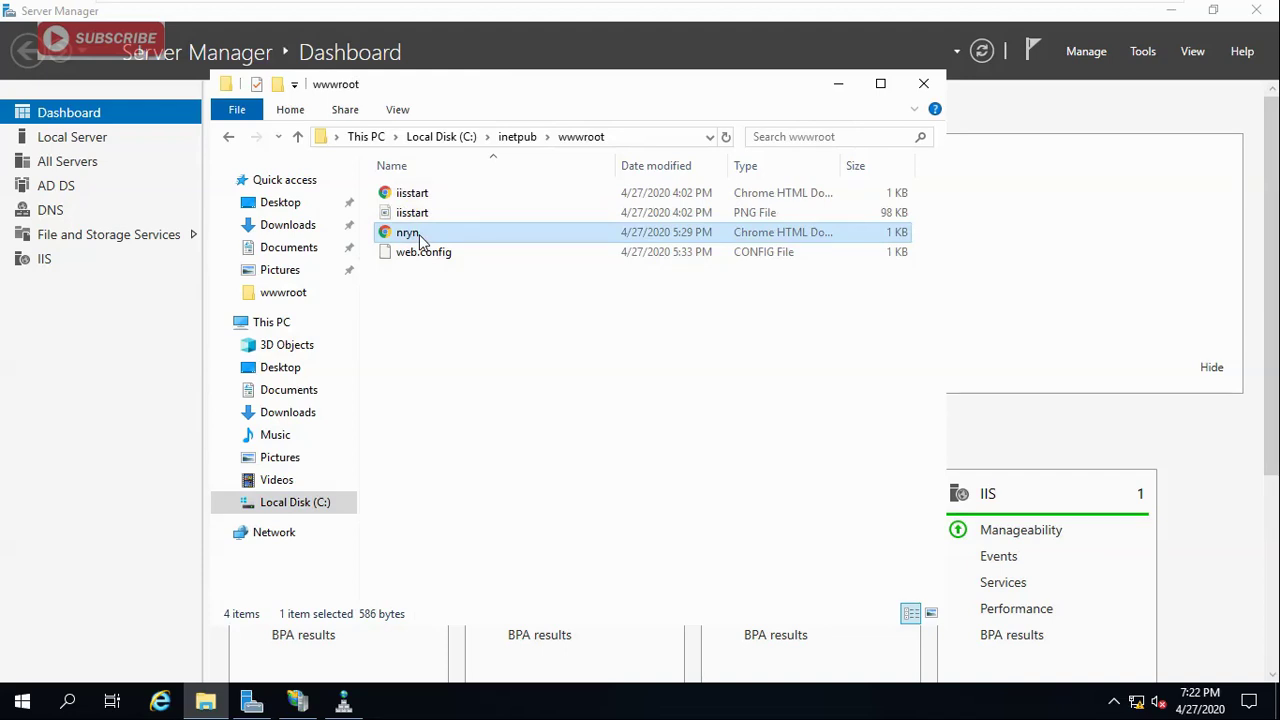
right_click(1138, 702)
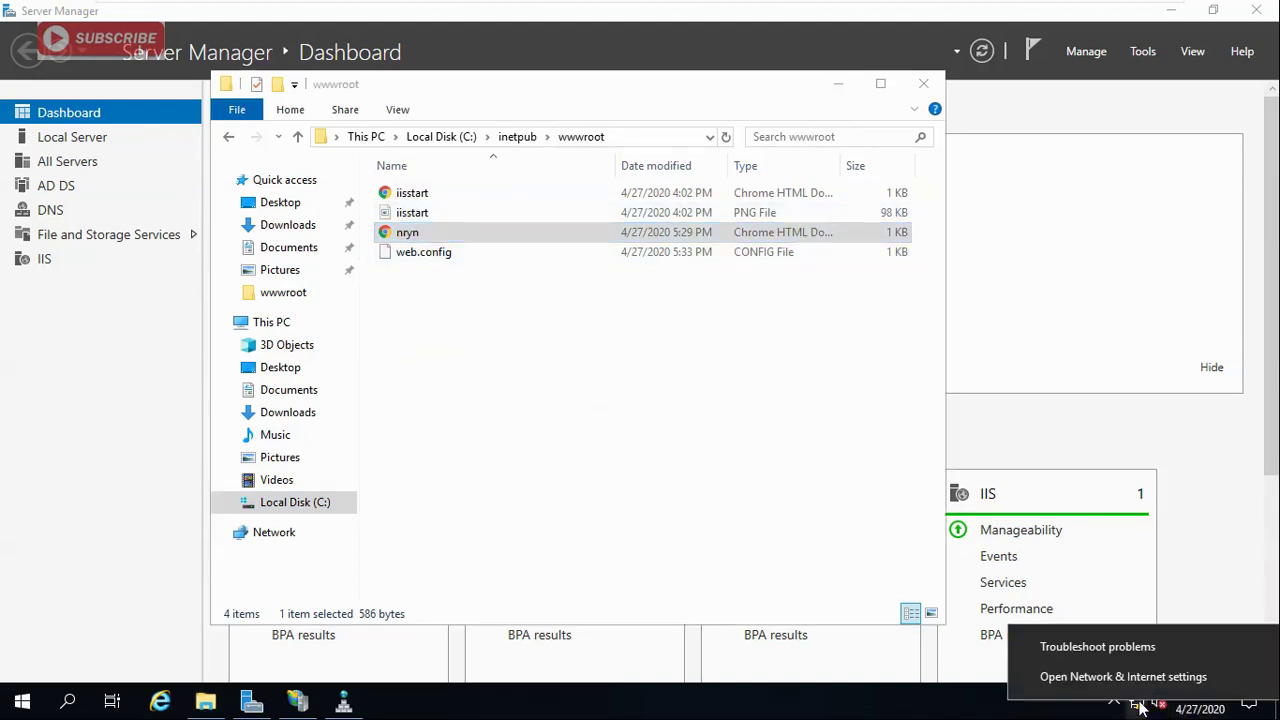
left_click(1200, 679)
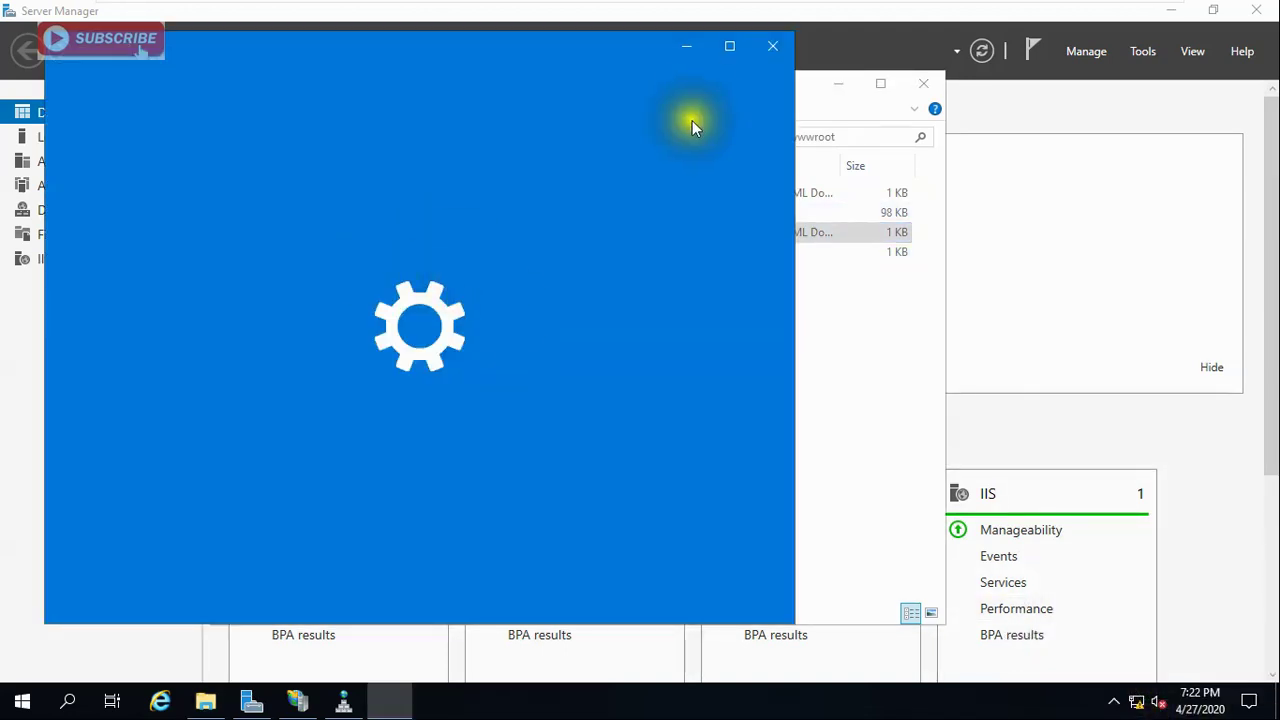
left_click(773, 46)
From the local server's properties in Server Manager, open Ethernet0's TCP/IPv4 properties and examine the preferred DNS server address.
left_click(251, 700)
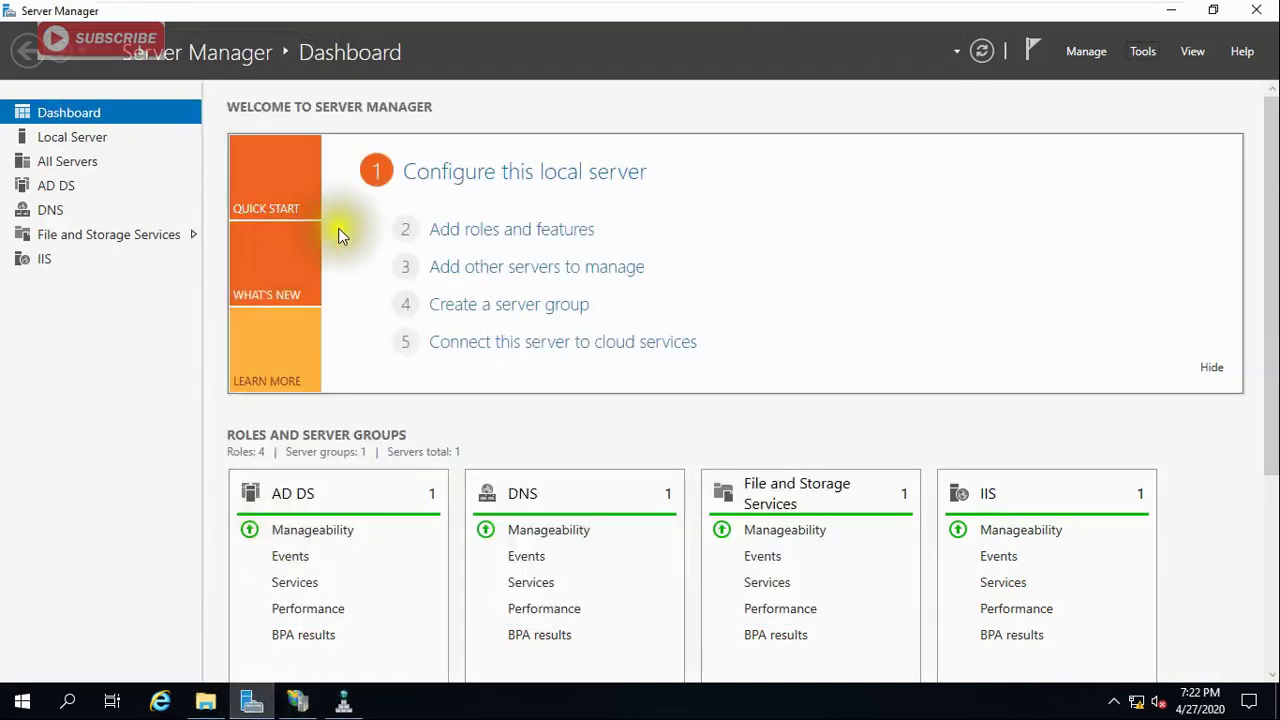
left_click(80, 143)
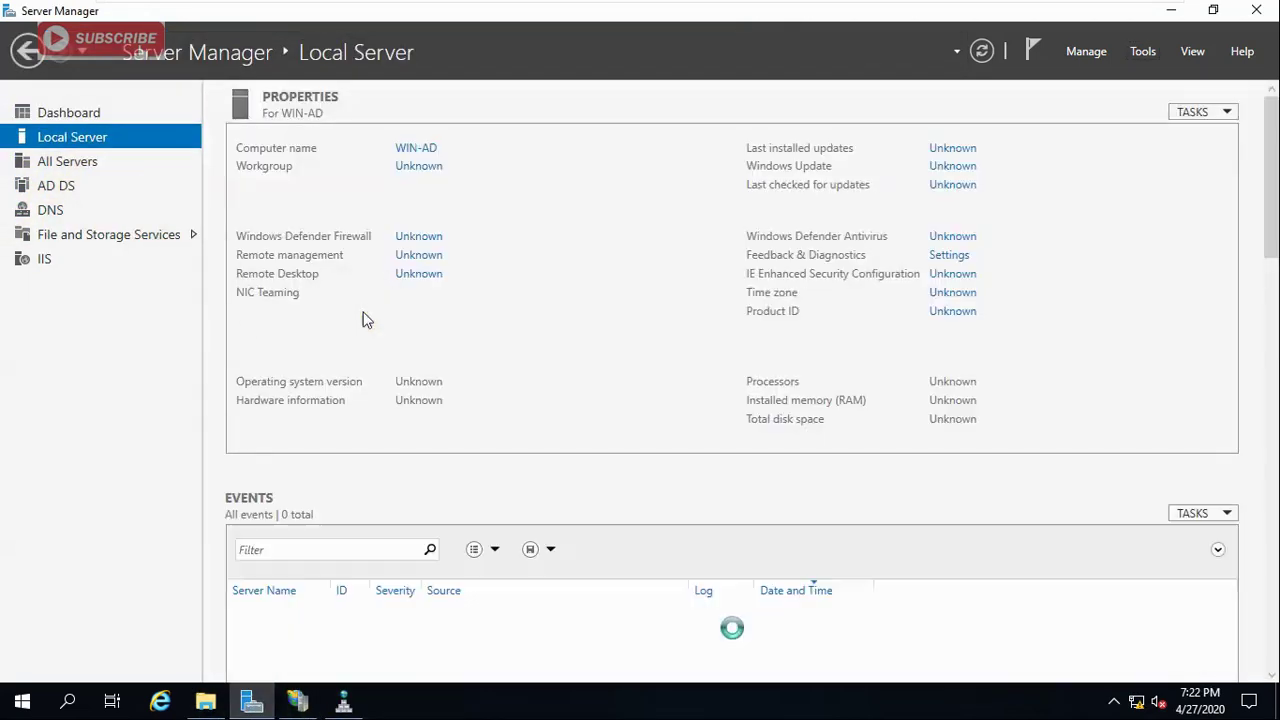
left_click(445, 313)
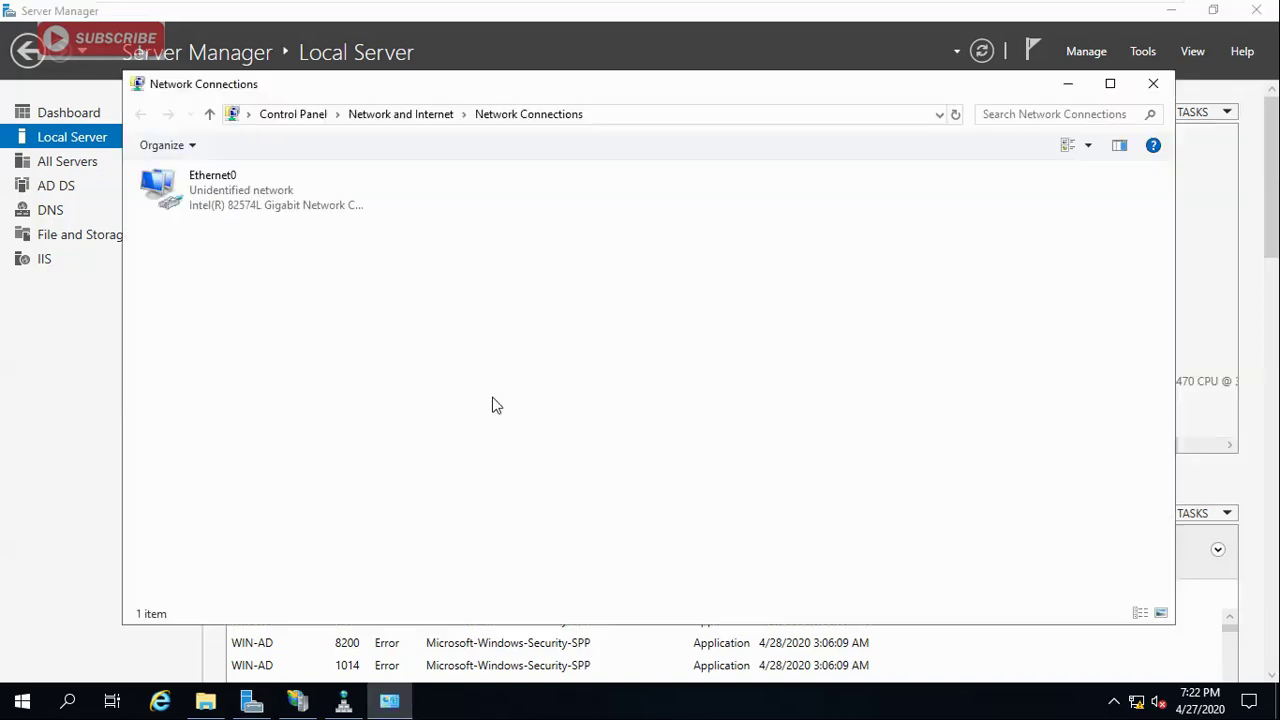
double_click(233, 207)
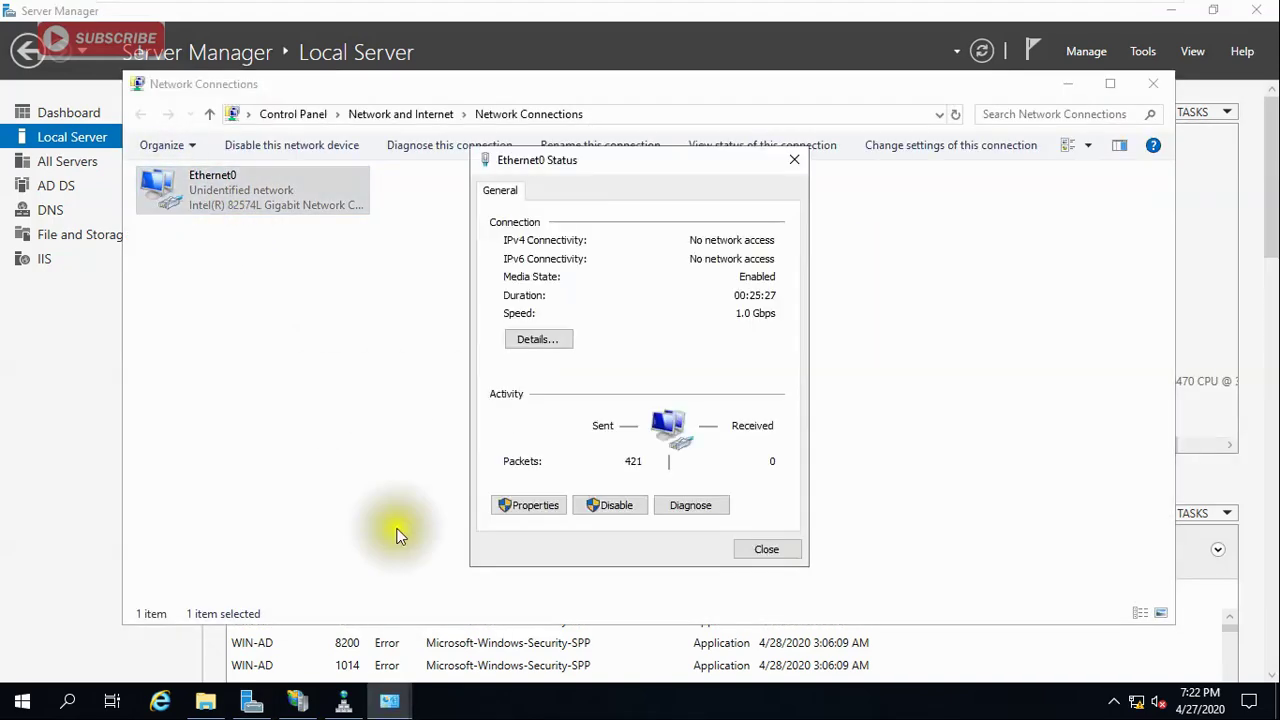
left_click(535, 510)
double_click(634, 376)
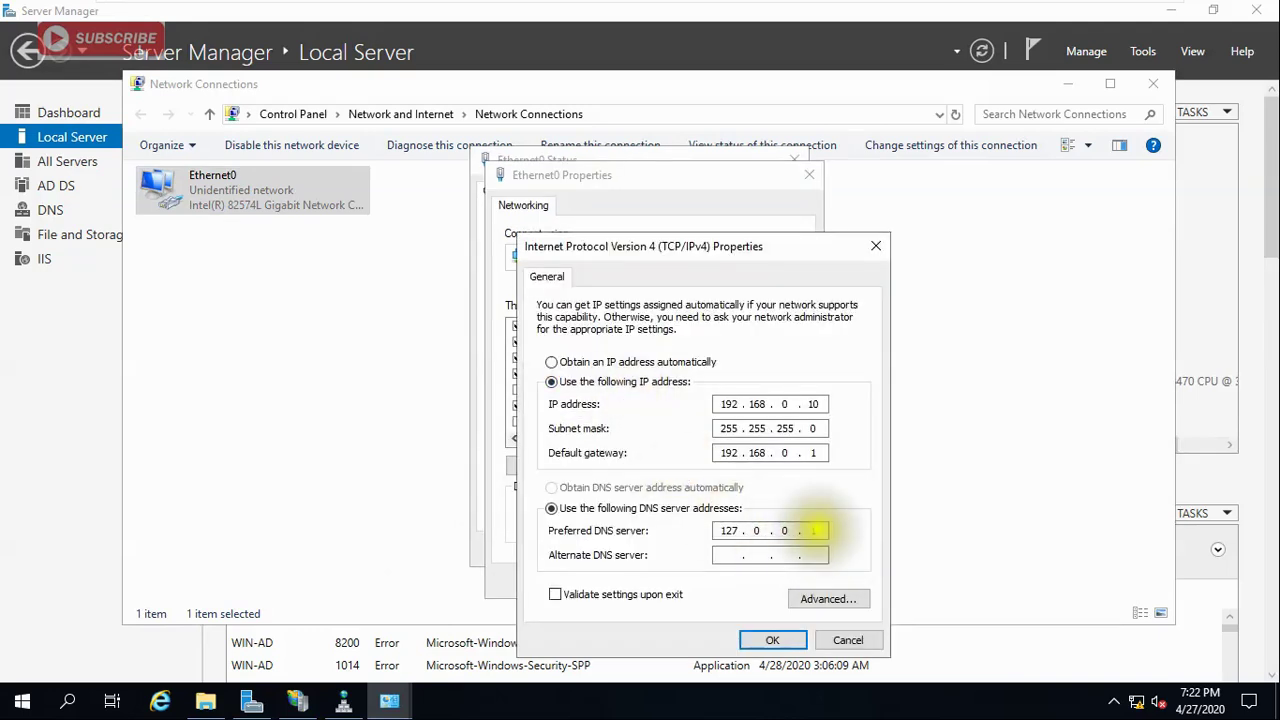
double_click(730, 530)
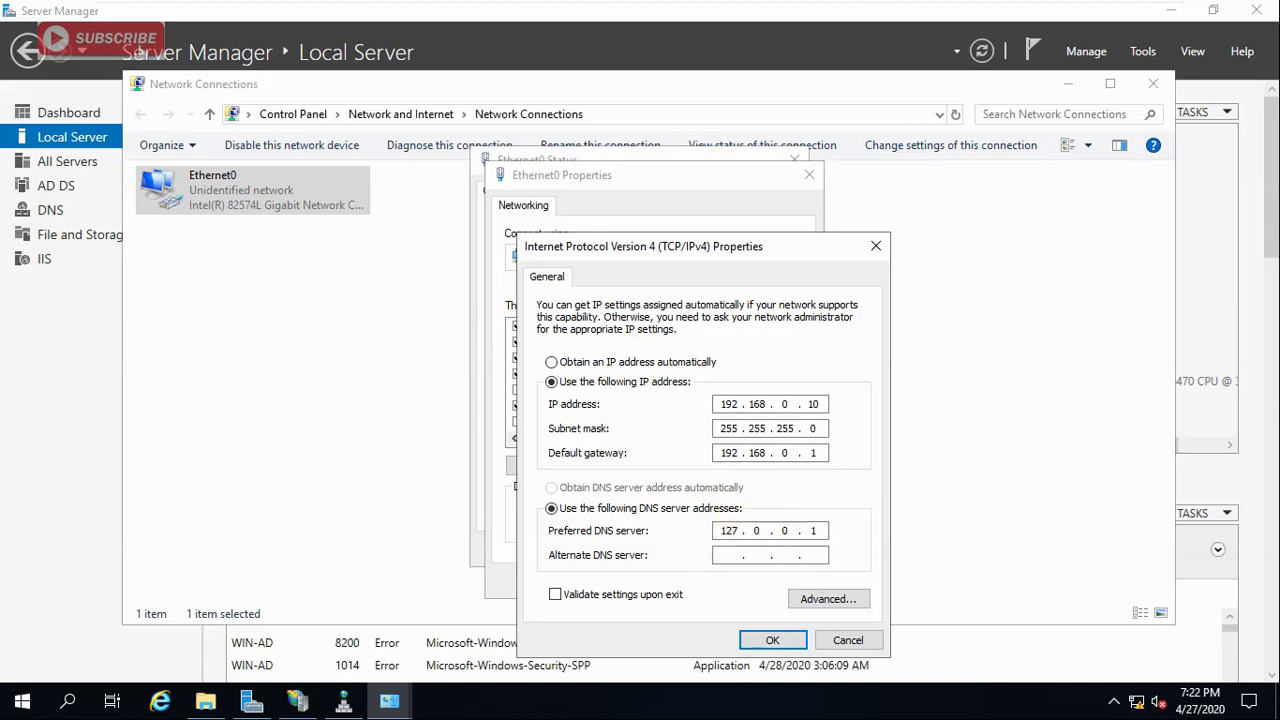
Ping the loopback address 127.0.0.1 from a Command Prompt window and close the window.
key("super+r")
type("cmd")
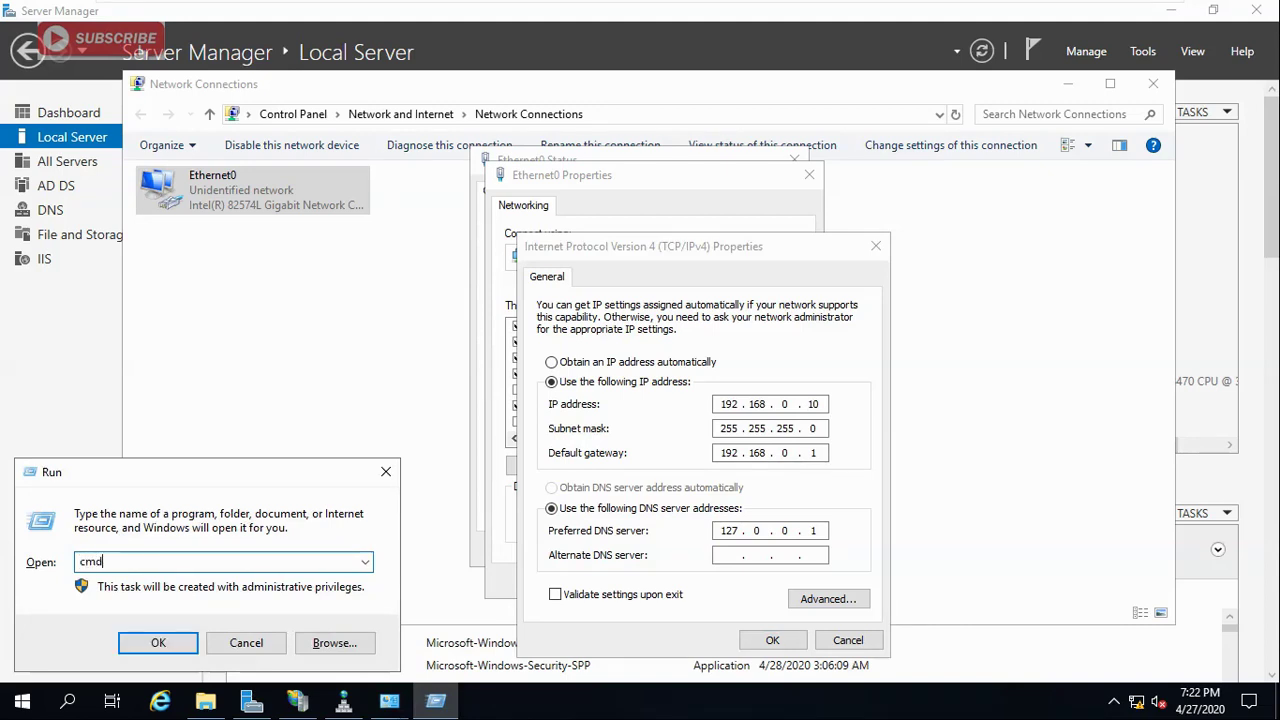
key("Return")
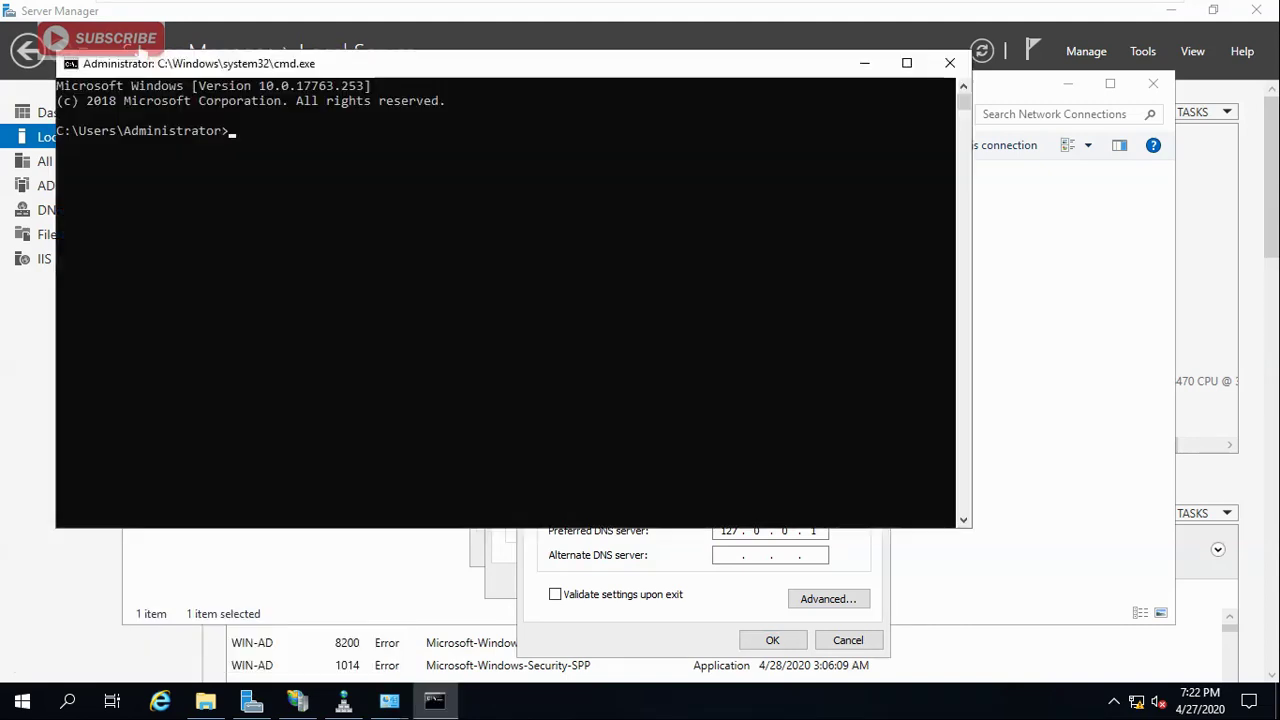
type("ping 17")
key("BackSpace")
type("27.0.0.1")
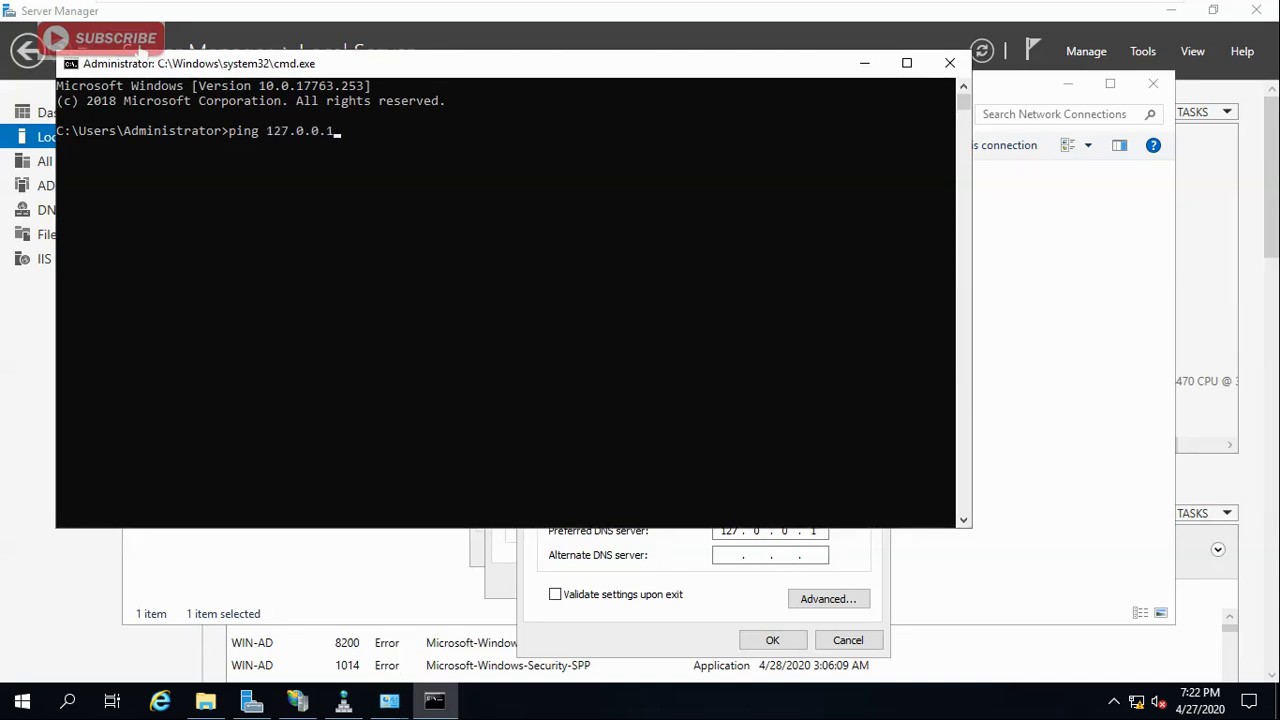
key("Return")
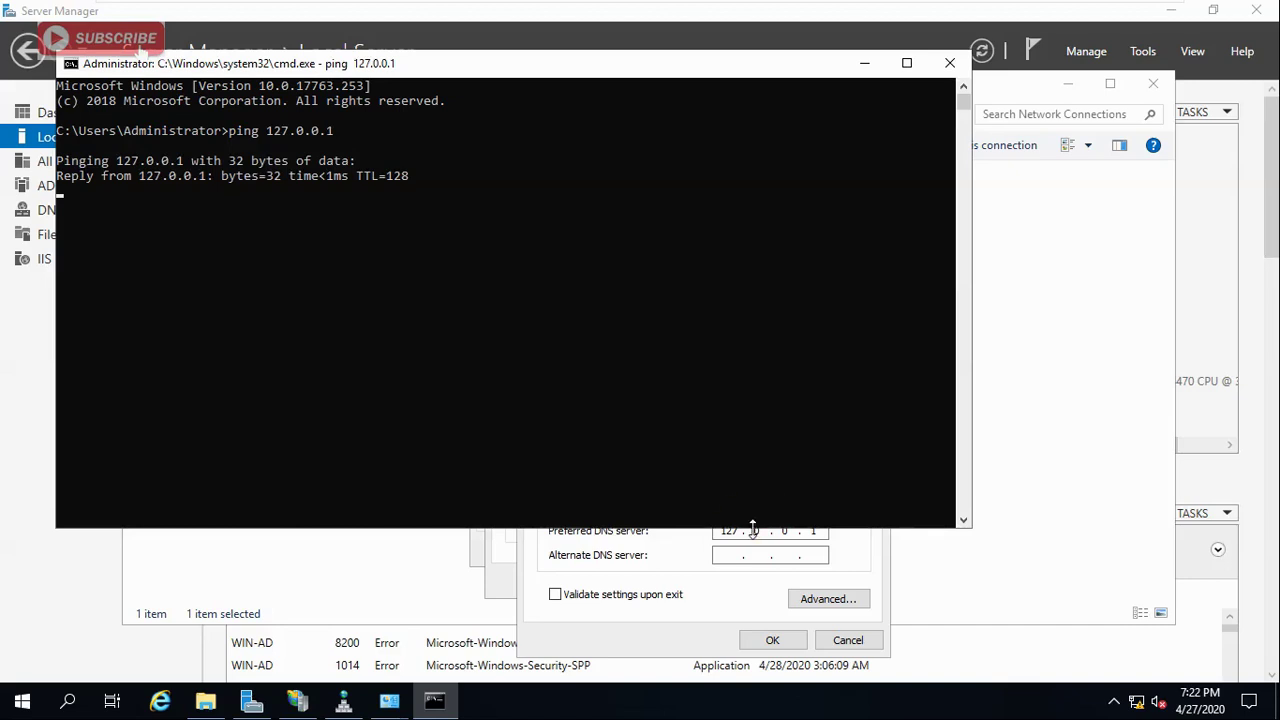
left_click(950, 65)
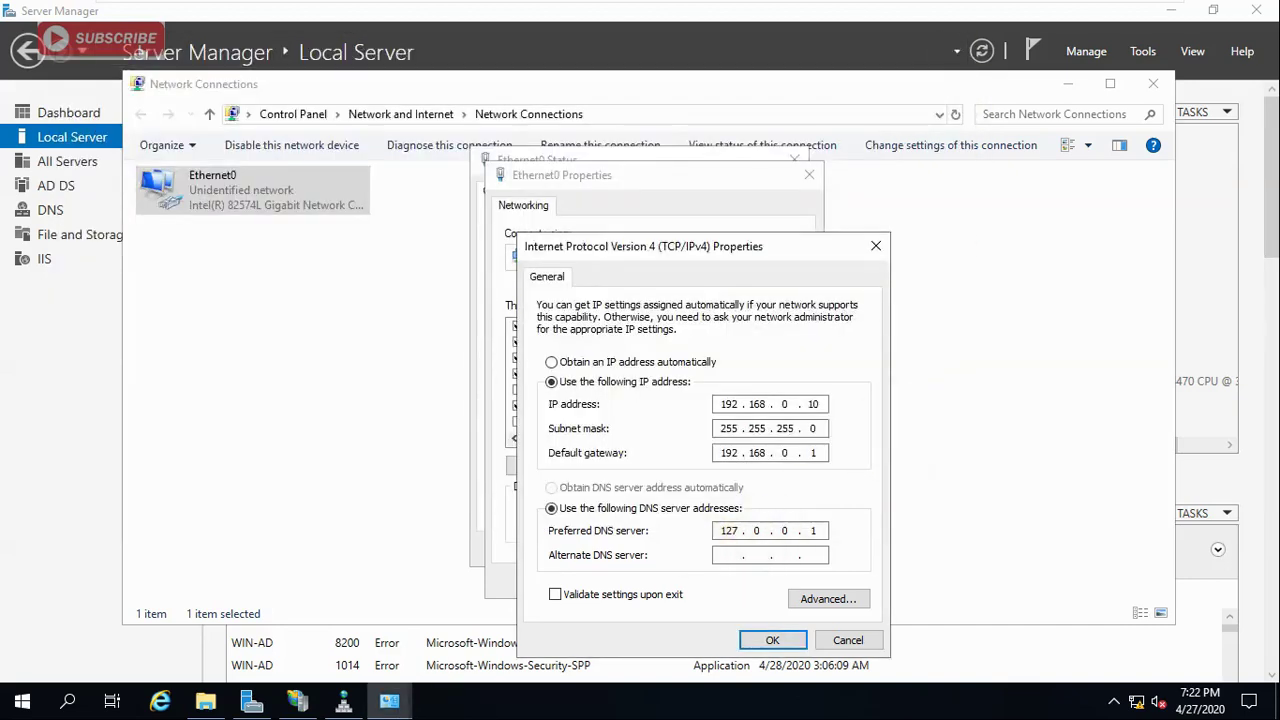
Accept the TCP/IPv4 settings and close the Ethernet0 properties and status dialogs.
left_click(772, 640)
left_click(716, 580)
left_click(759, 554)
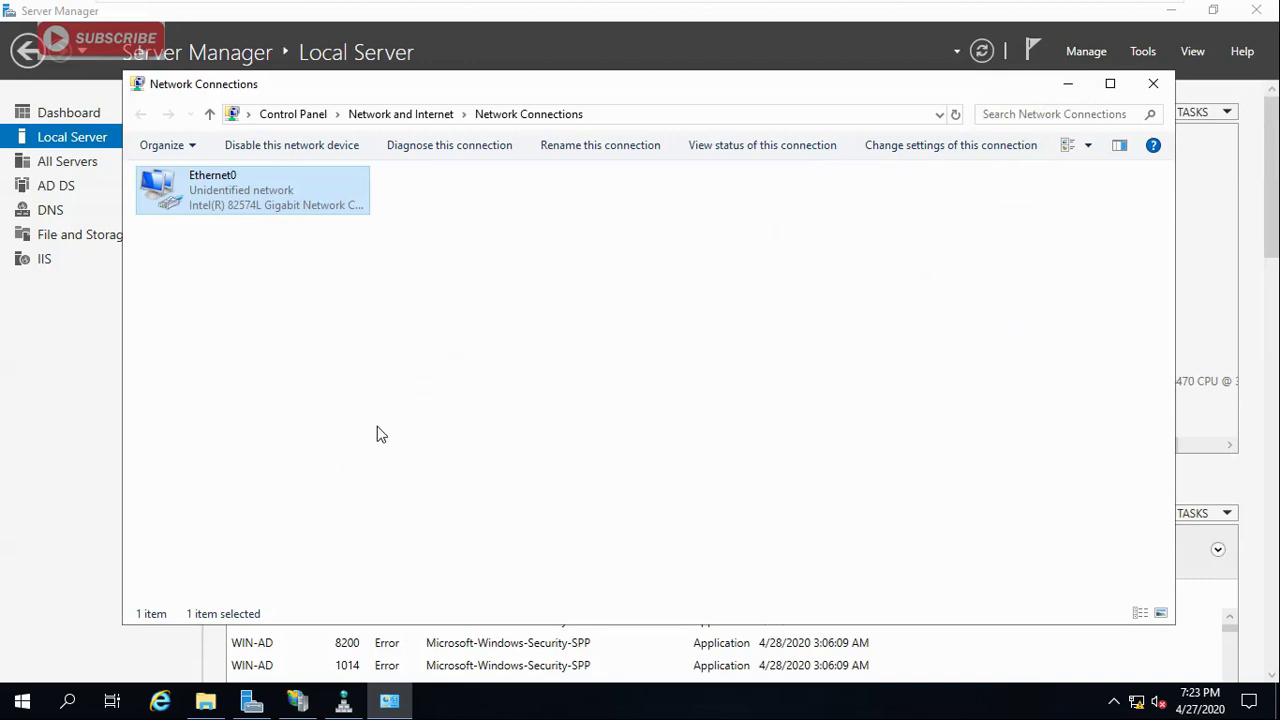
Launch Paint by running mspaint and minimize its window.
key("super+r")
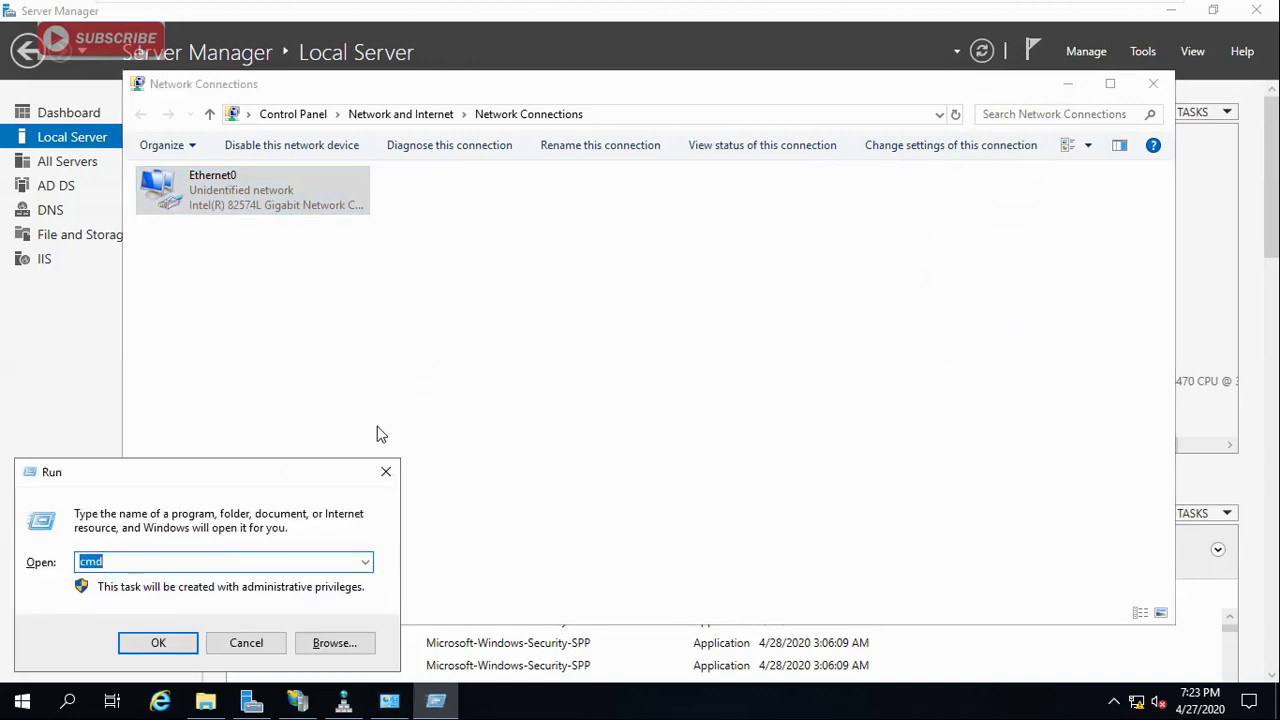
type("no")
key("BackSpace")
key("BackSpace")
type("pa")
key("BackSpace")
key("BackSpace")
type("ms")
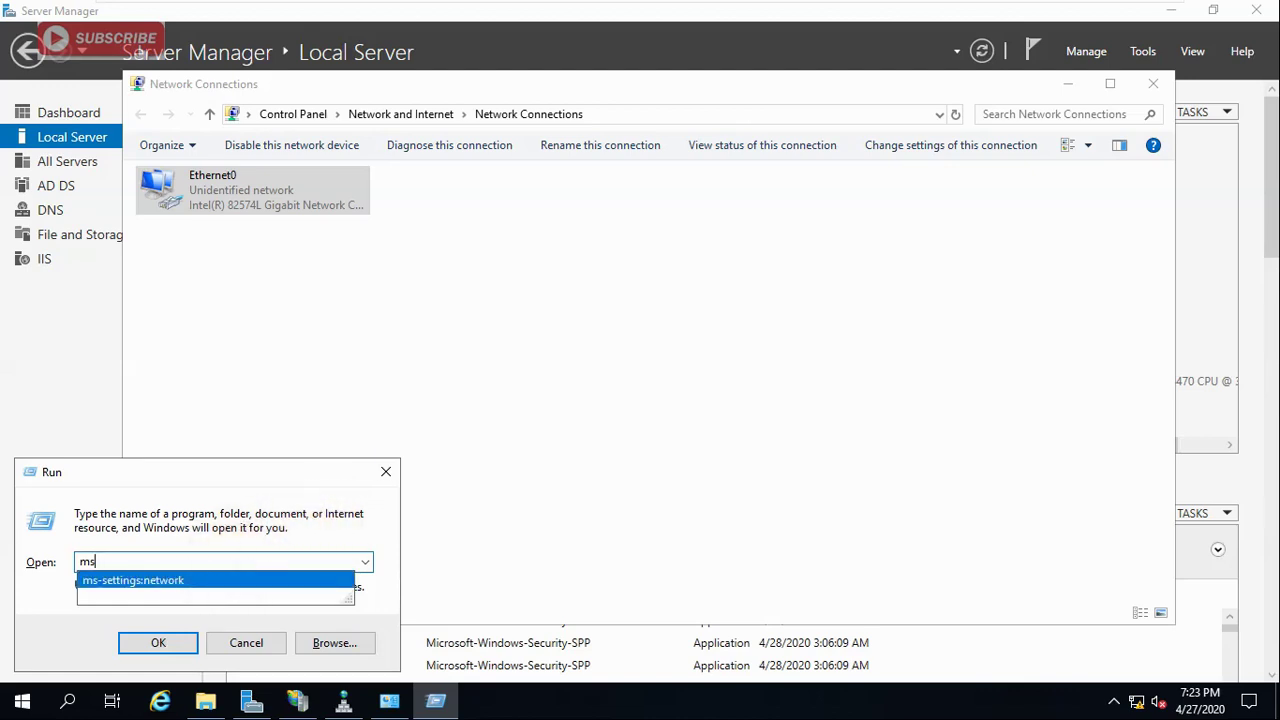
type("paint")
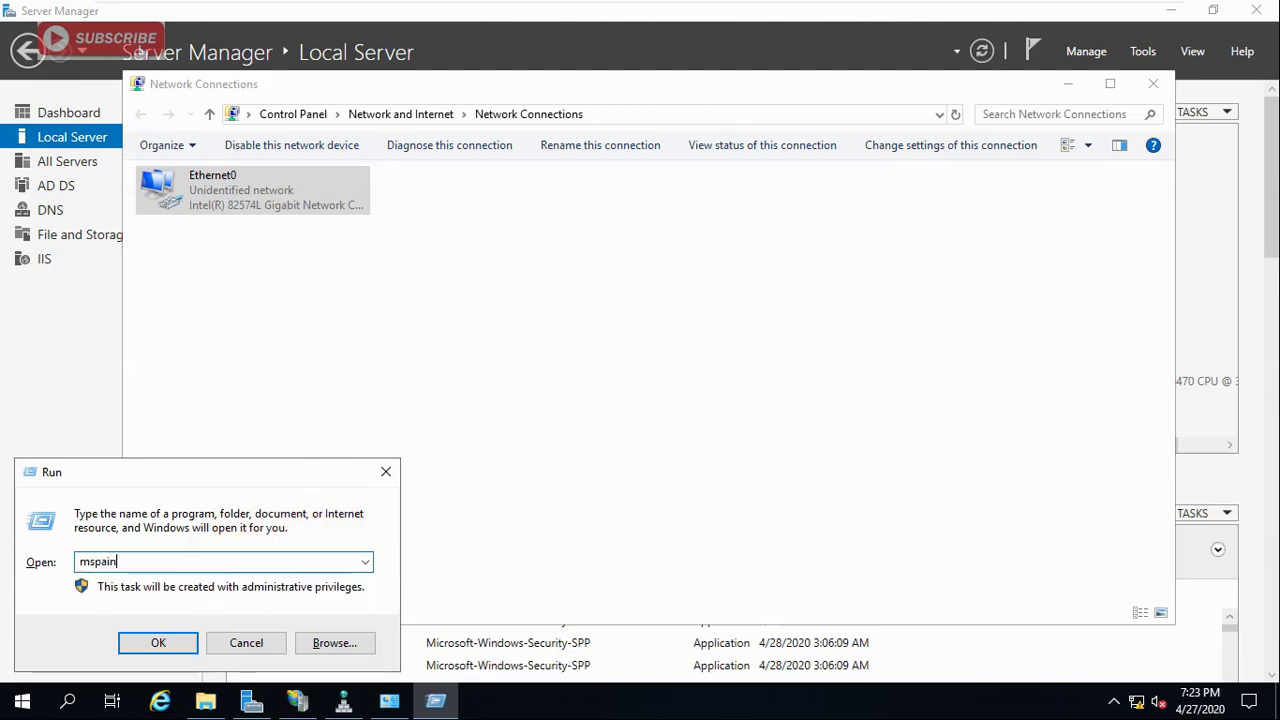
key("Return")
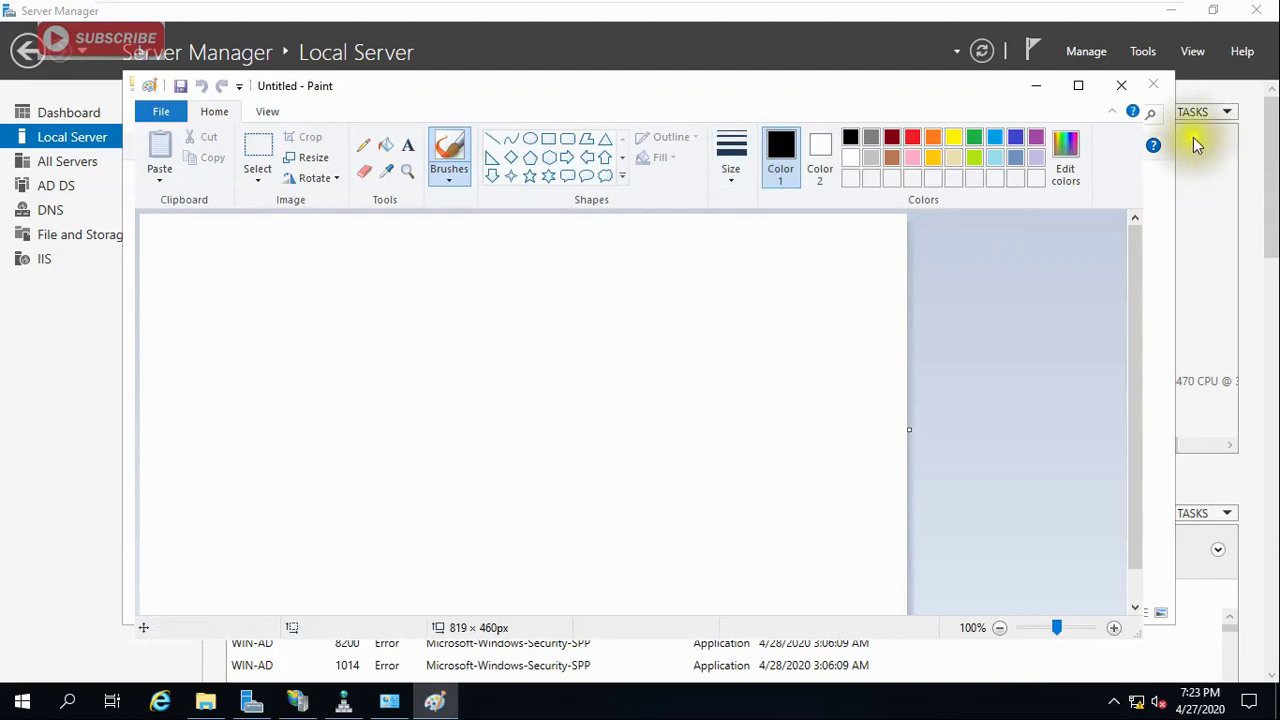
left_click(1040, 90)
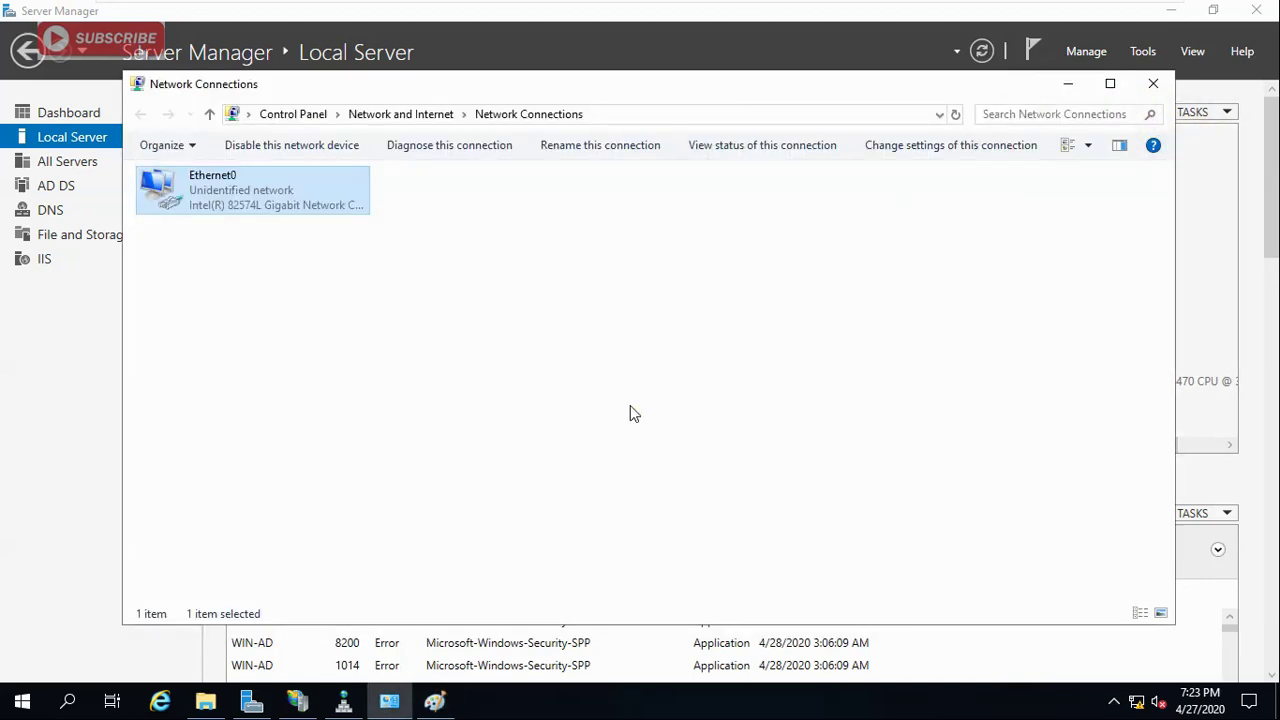
Minimize the Network Connections window and examine the domain name in the local server's properties.
left_click(1068, 85)
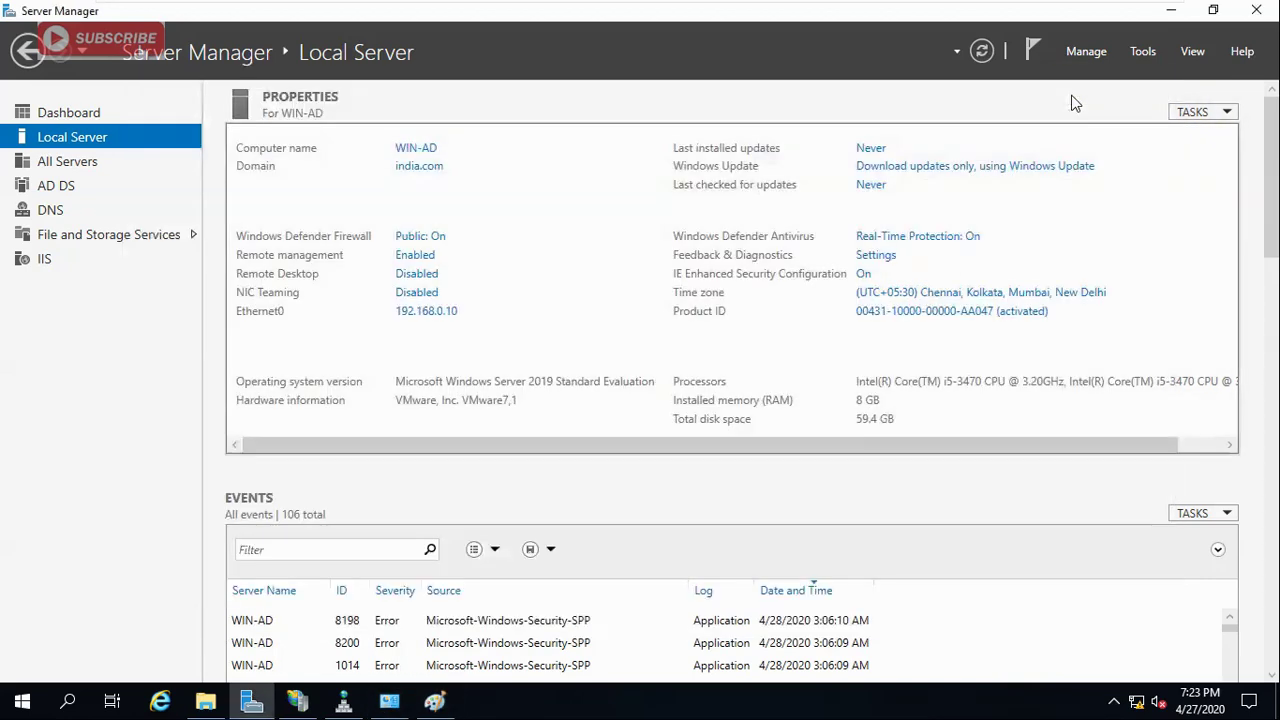
left_click(418, 170)
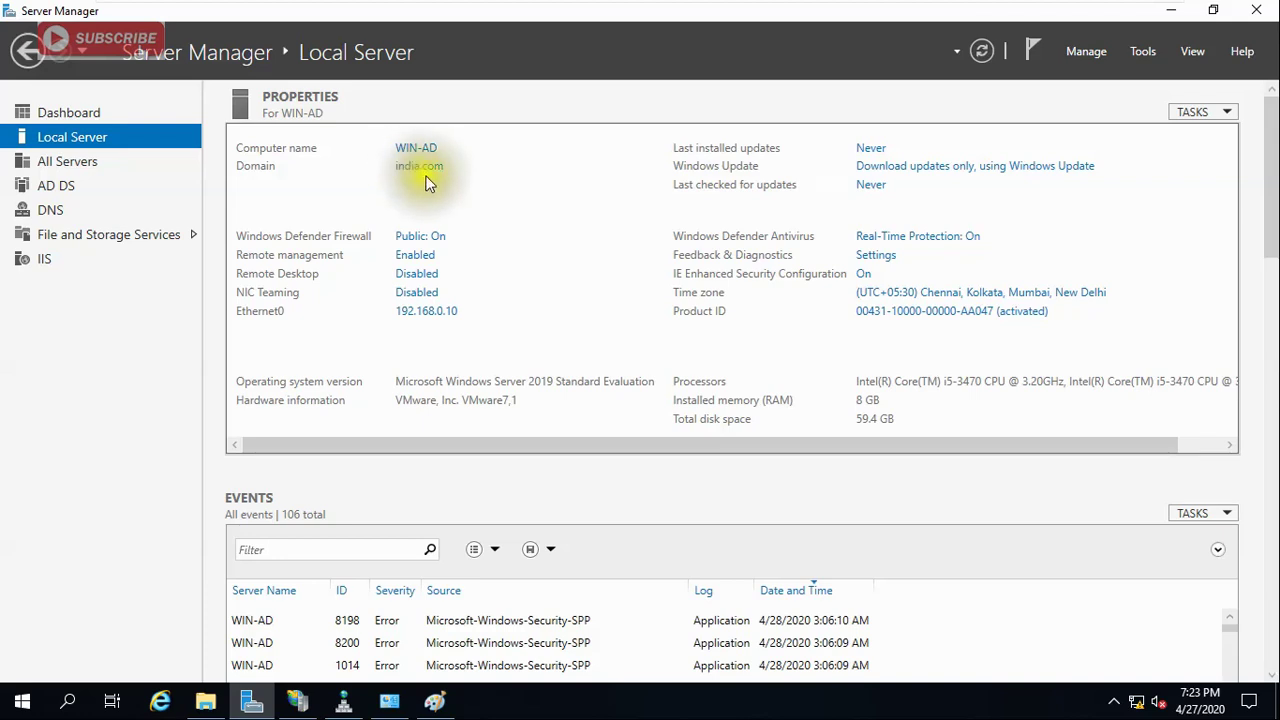
mouse_move(1143, 708)
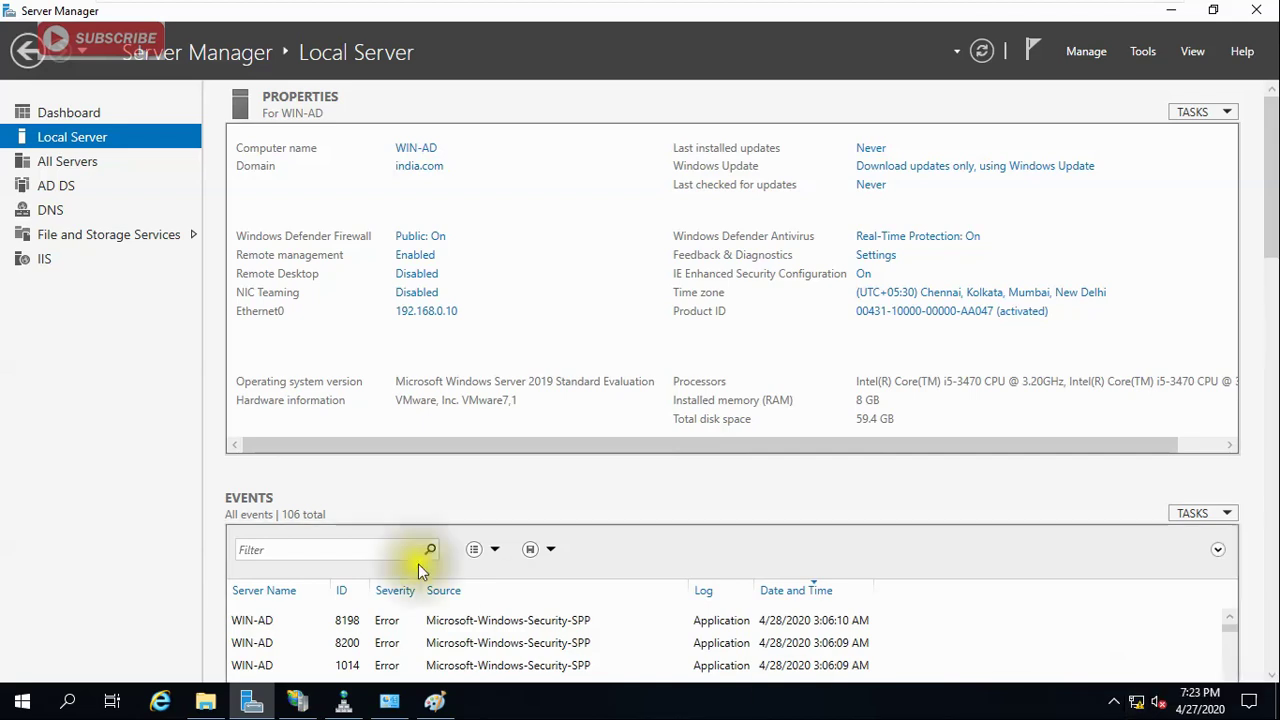
Restore Network Connections, review the preferred DNS server in Ethernet0's TCP/IPv4 properties, and close its dialogs with the settings accepted.
left_click(389, 701)
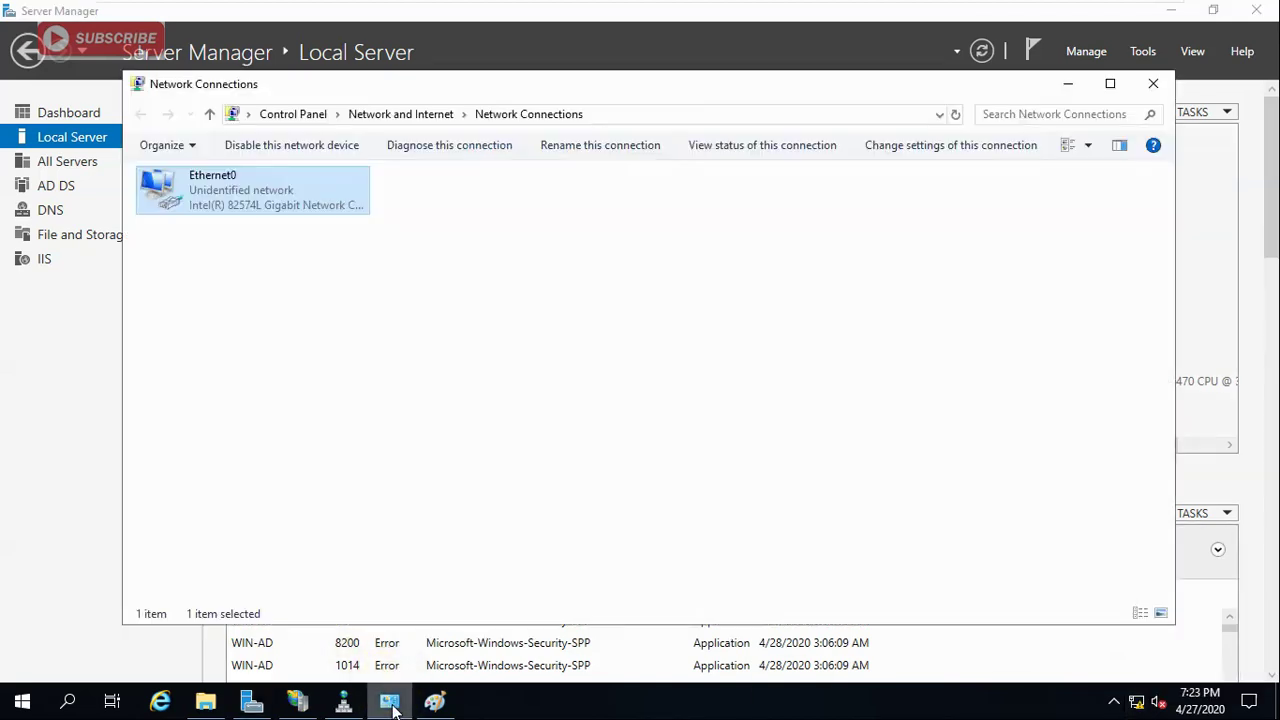
double_click(234, 207)
left_click(516, 505)
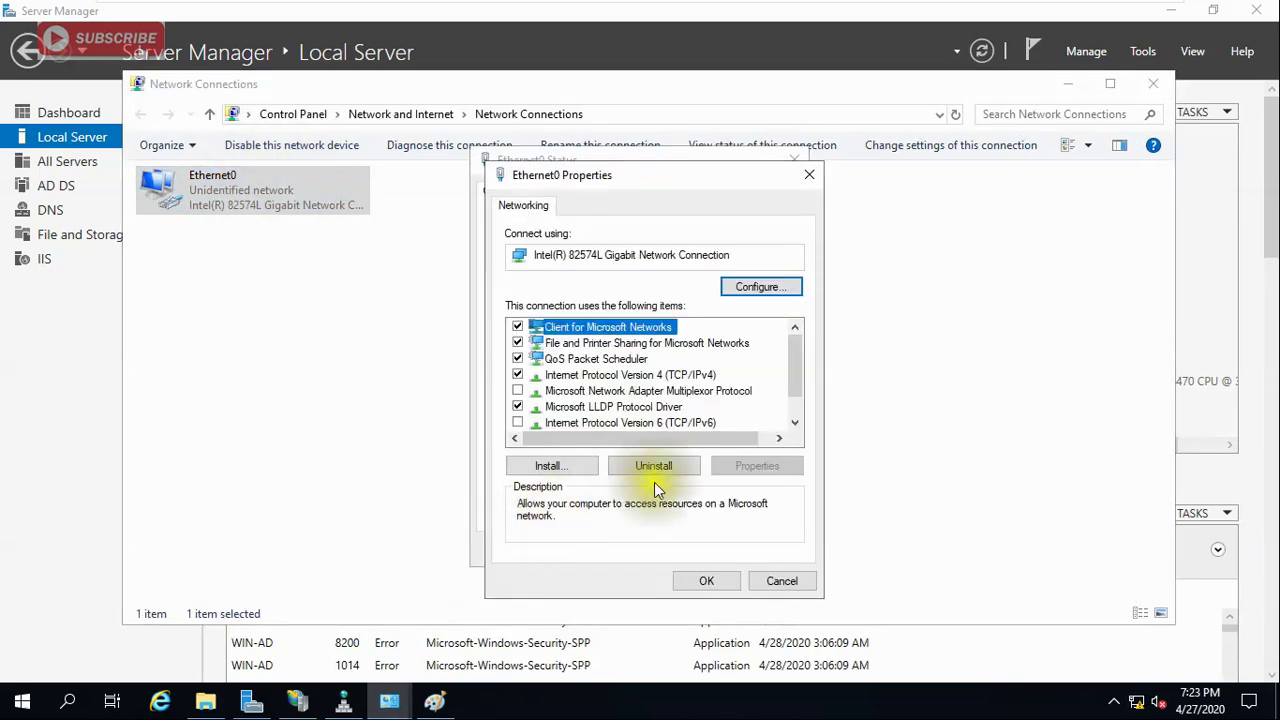
double_click(665, 375)
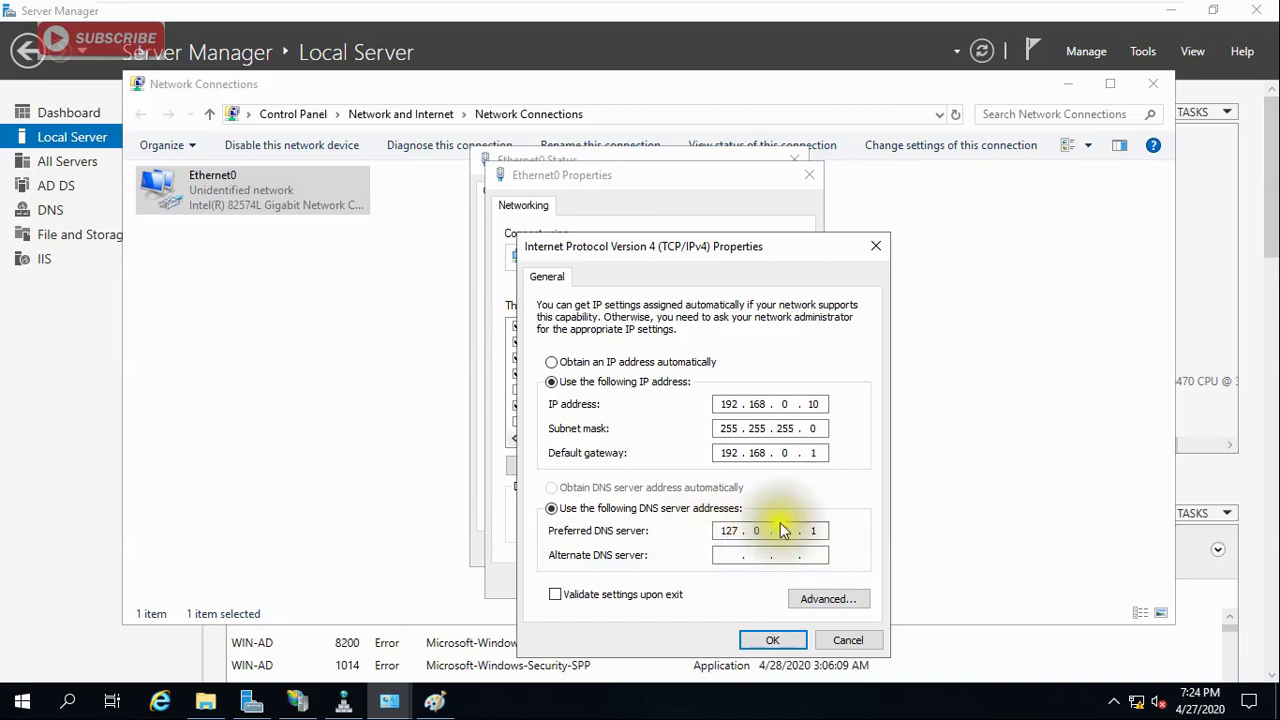
double_click(726, 531)
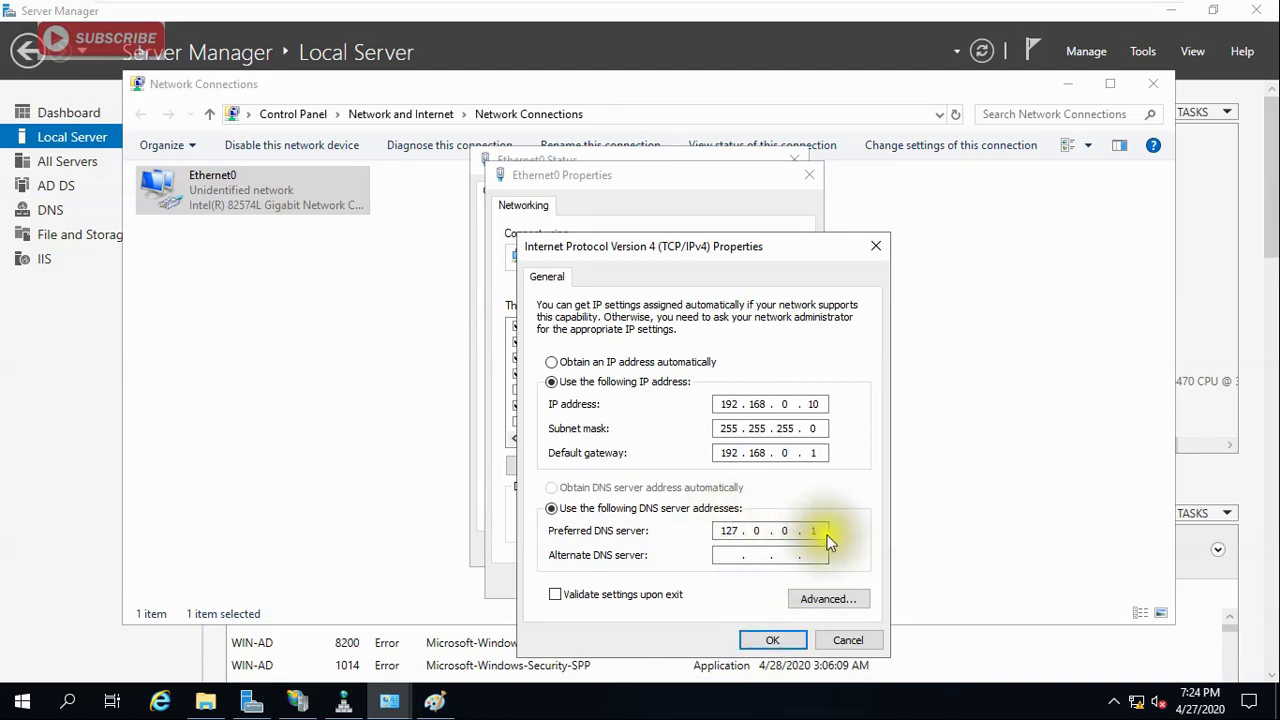
left_click(768, 639)
left_click(723, 582)
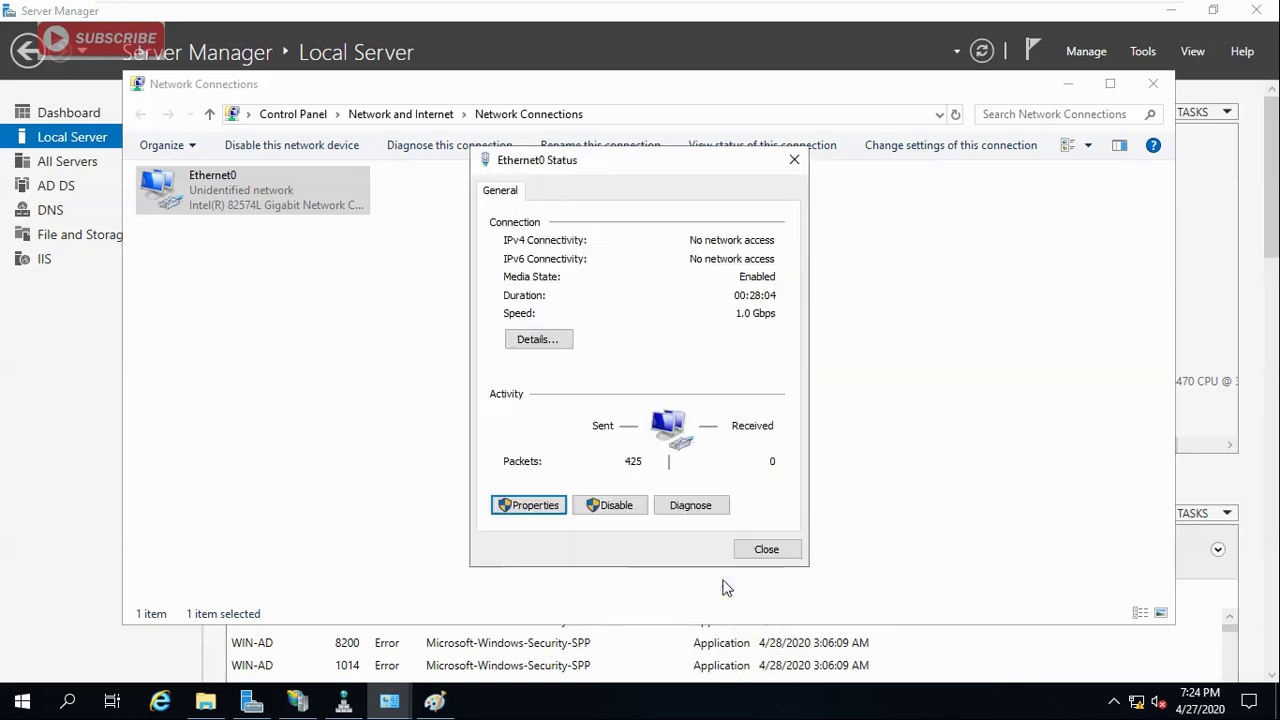
left_click(769, 548)
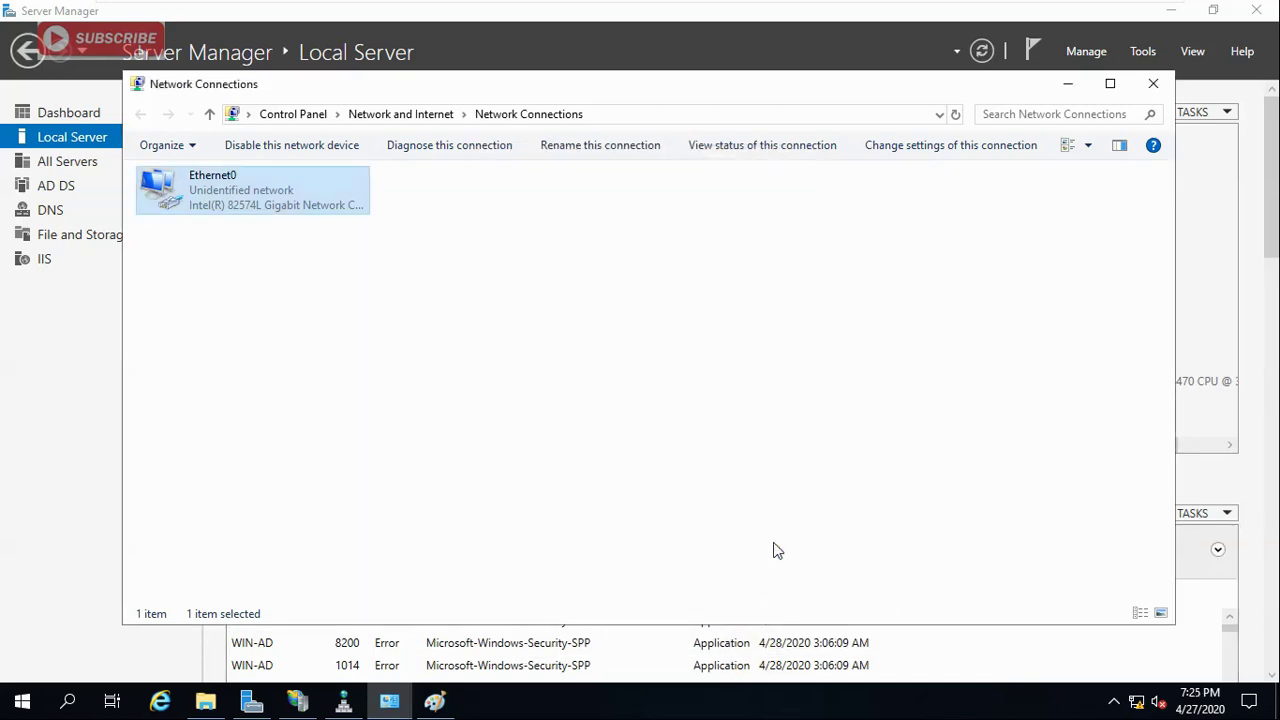
Minimize the Network Connections window, and launch Internet Explorer and Google Chrome.
left_click(1072, 90)
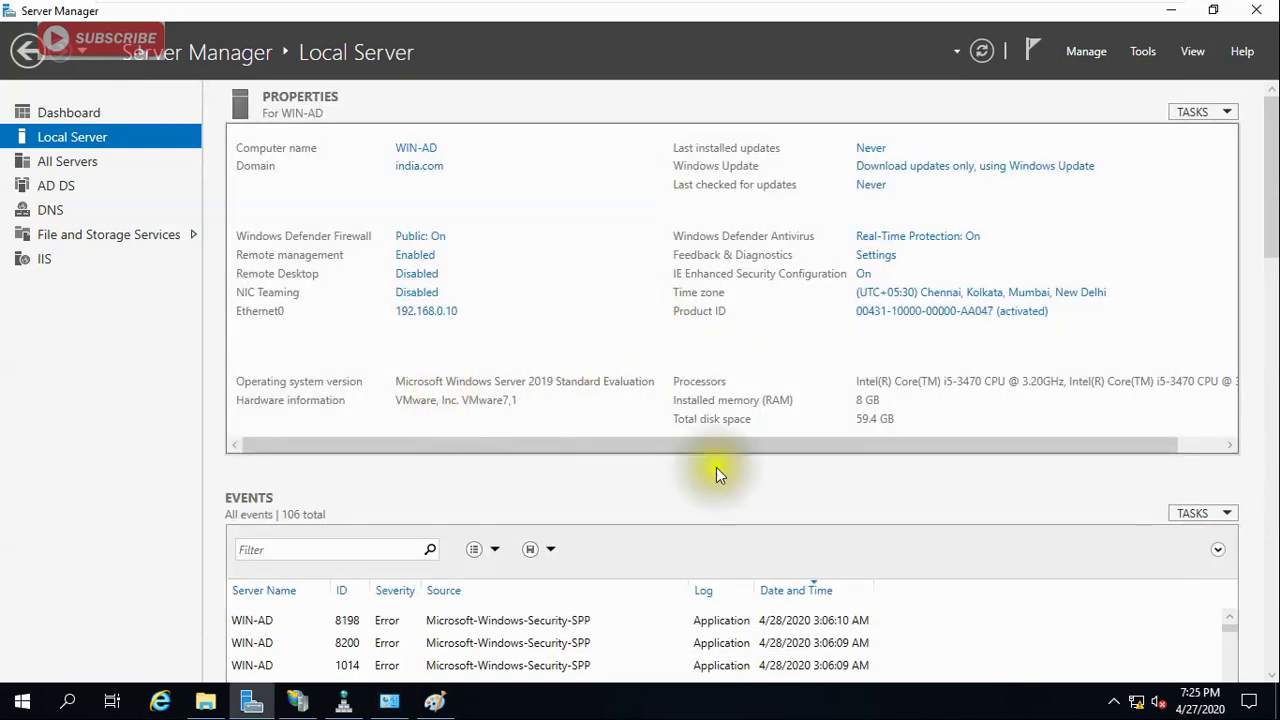
left_click(160, 701)
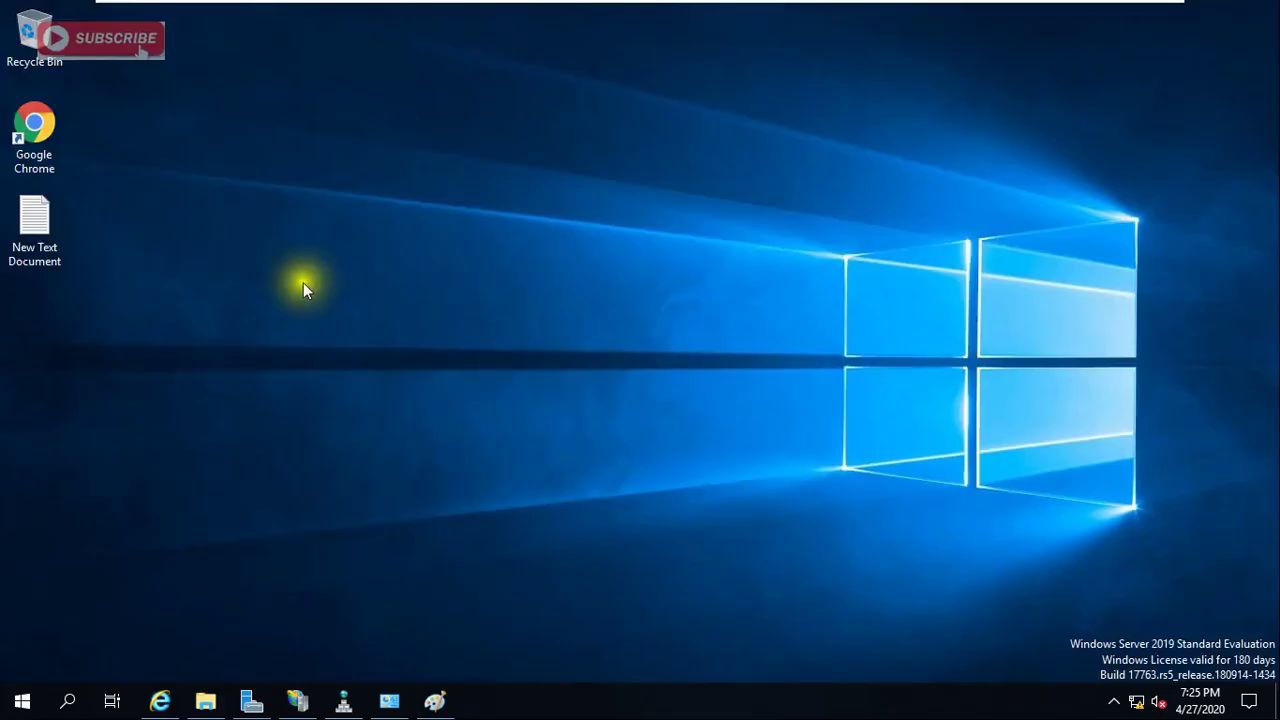
double_click(34, 130)
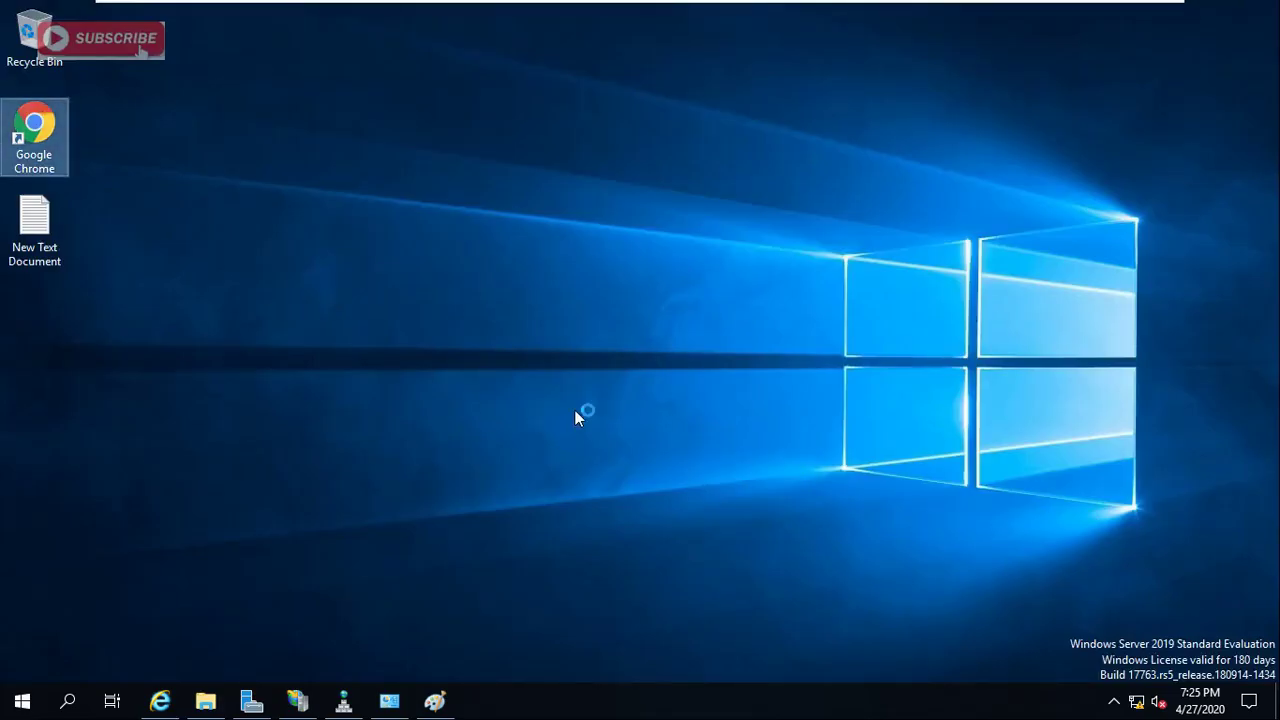
Switch to IIS Manager, select the nryn site under the WIN-AD server, and browse it at 192.168.0.10:80.
left_click(297, 701)
left_click(960, 88)
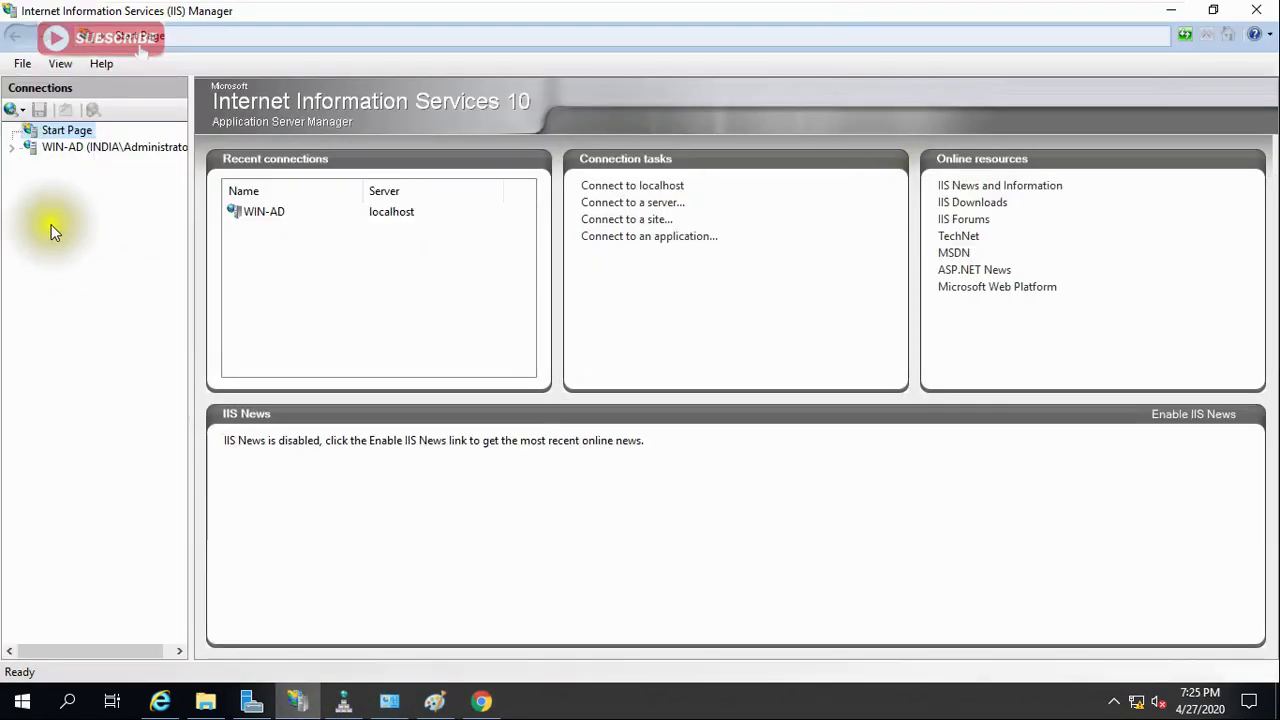
left_click(22, 150)
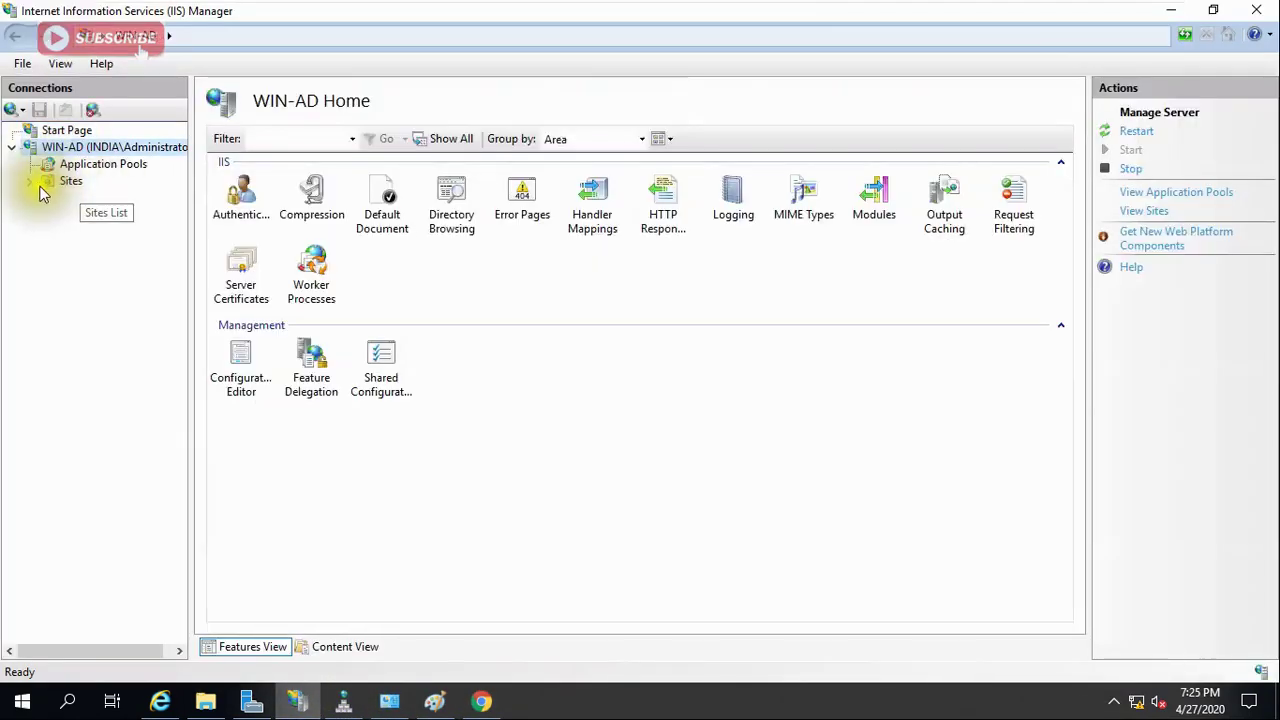
left_click(30, 181)
left_click(89, 216)
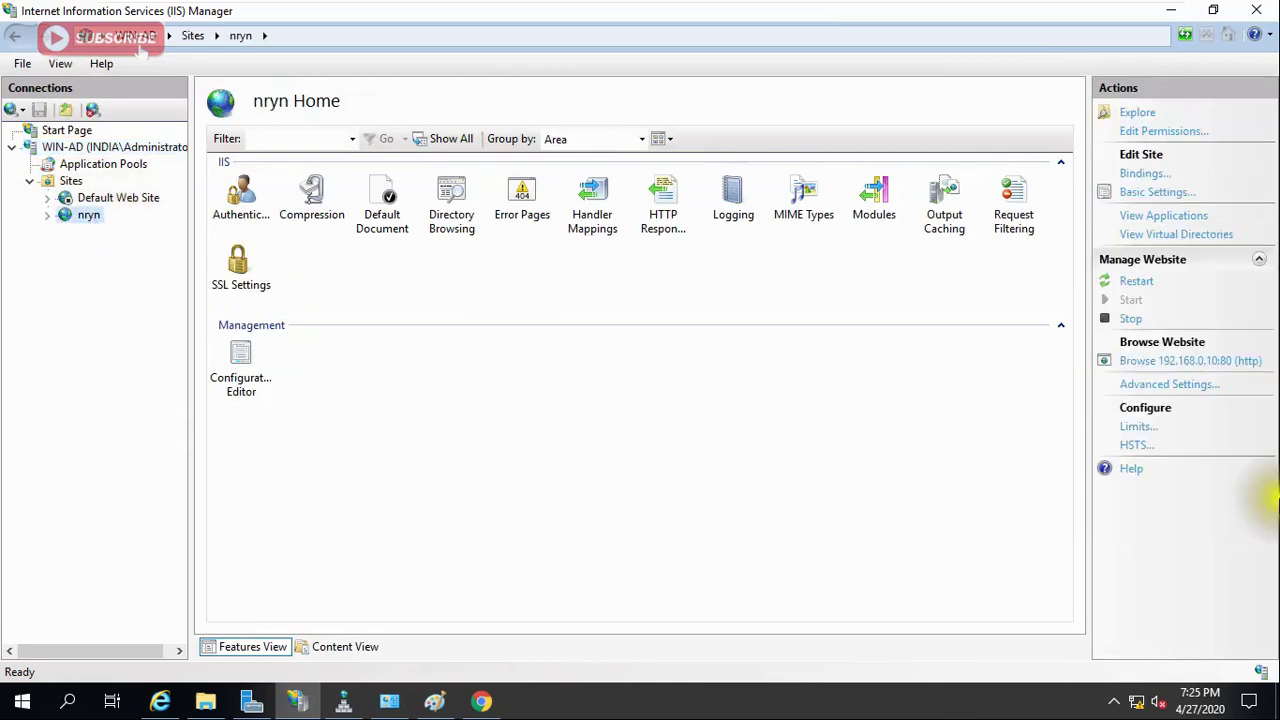
left_click(1200, 364)
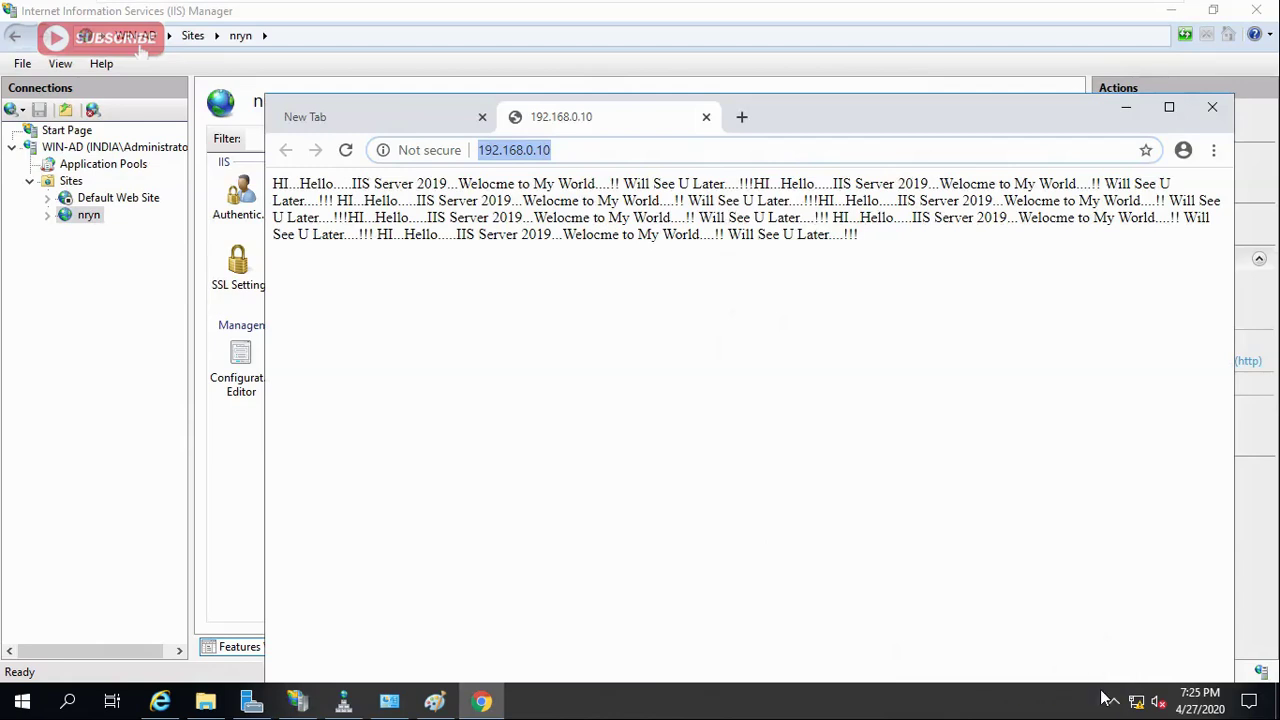
Restore Network Connections, check Ethernet0's status, close the status dialog and minimize the window again.
left_click(387, 703)
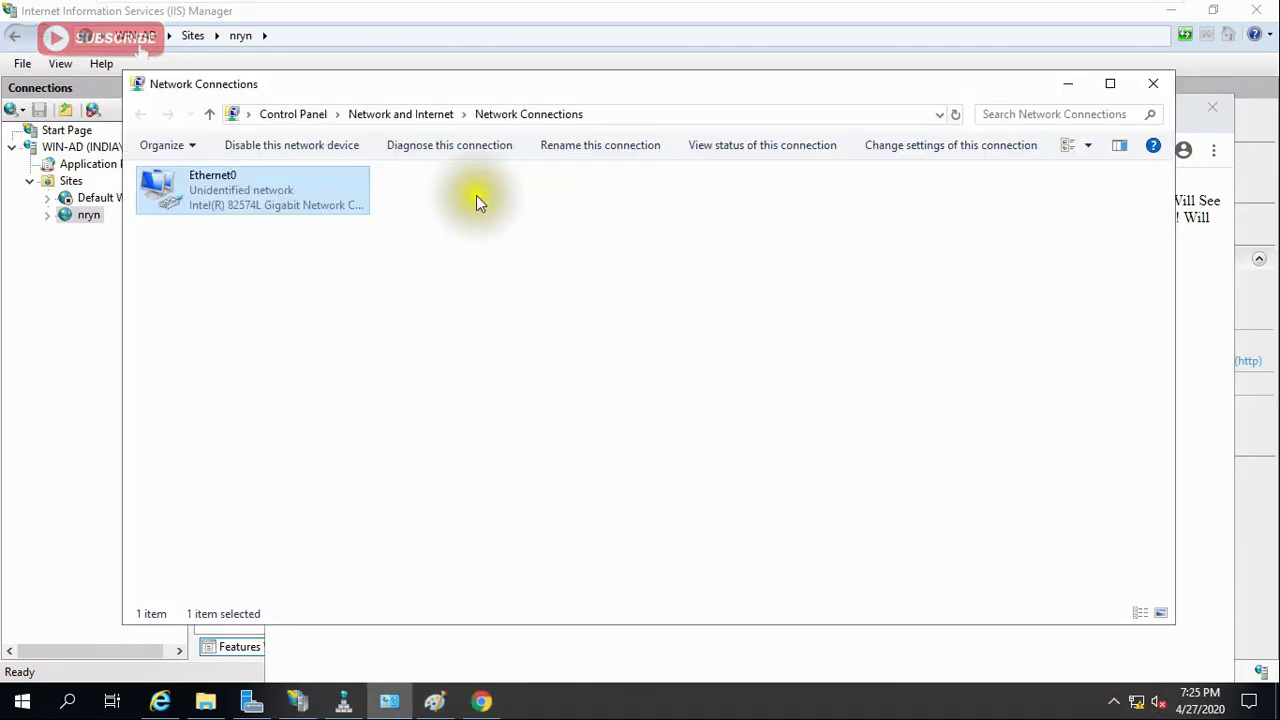
double_click(268, 217)
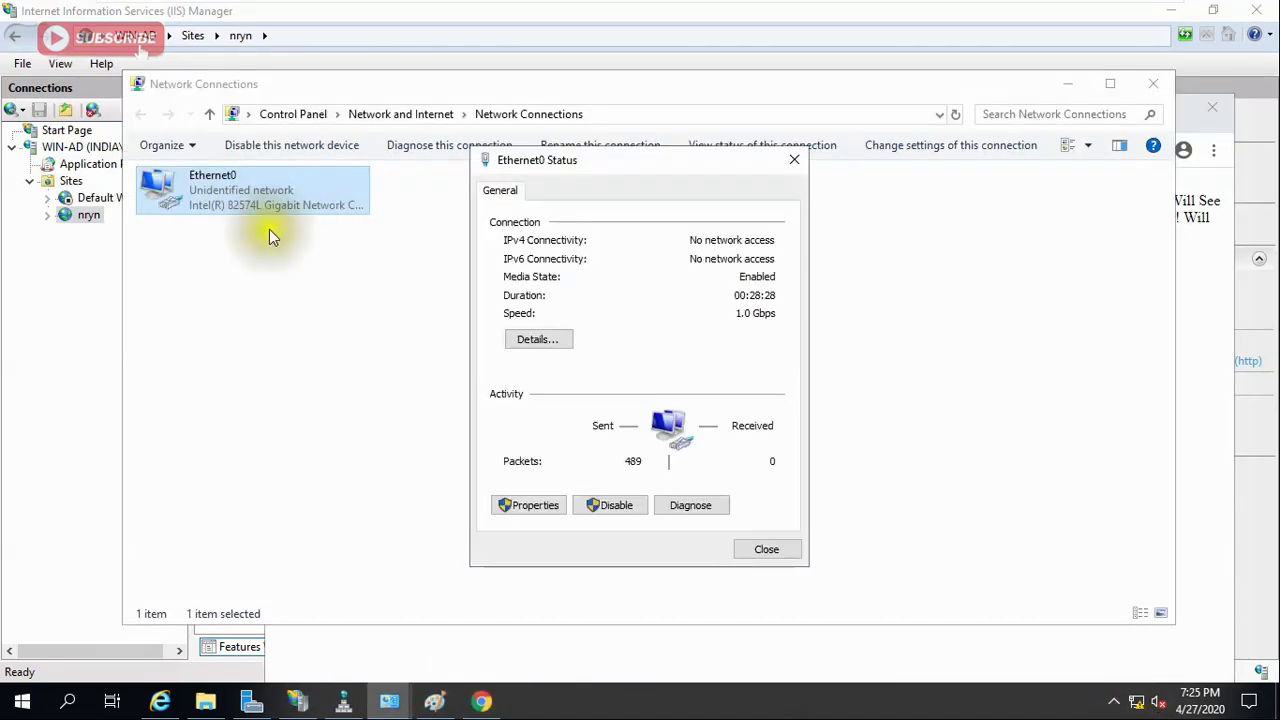
left_click(787, 549)
left_click(1066, 83)
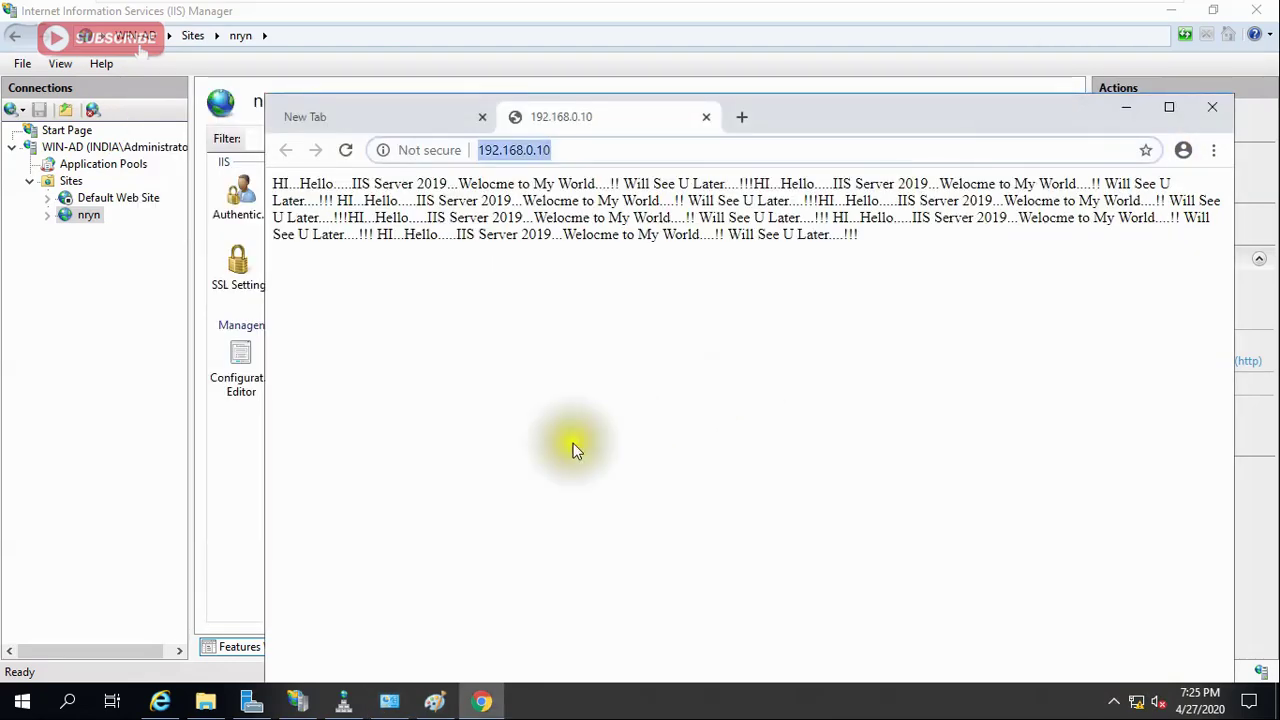
Return to Chrome, copy the site address 192.168.0.10 and maximize the browser window.
left_click(481, 698)
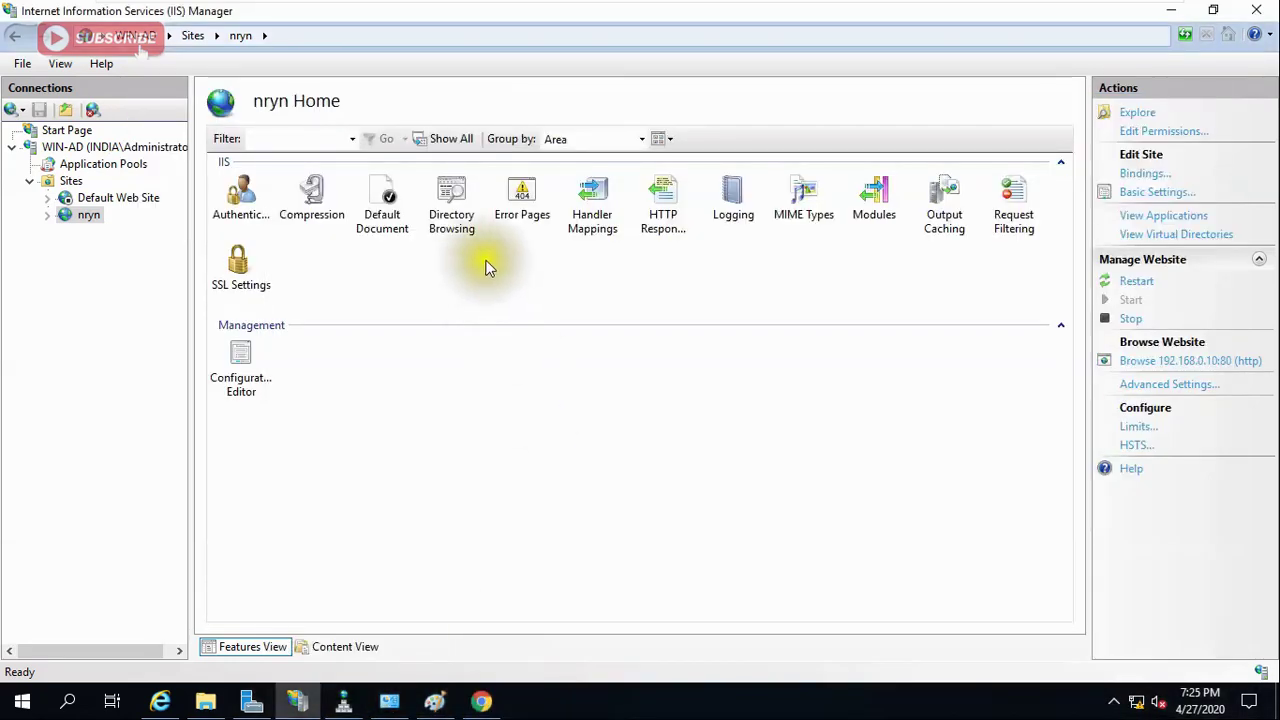
left_click(481, 701)
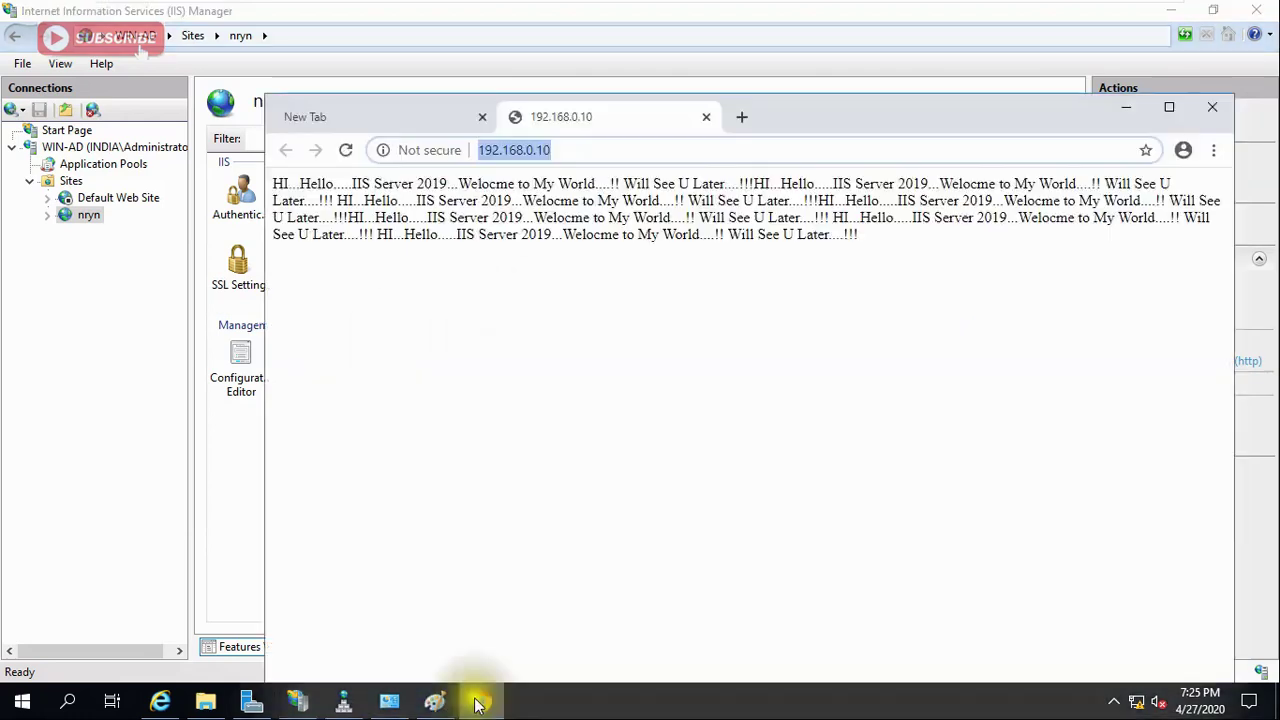
left_click(545, 151)
key("ctrl+c")
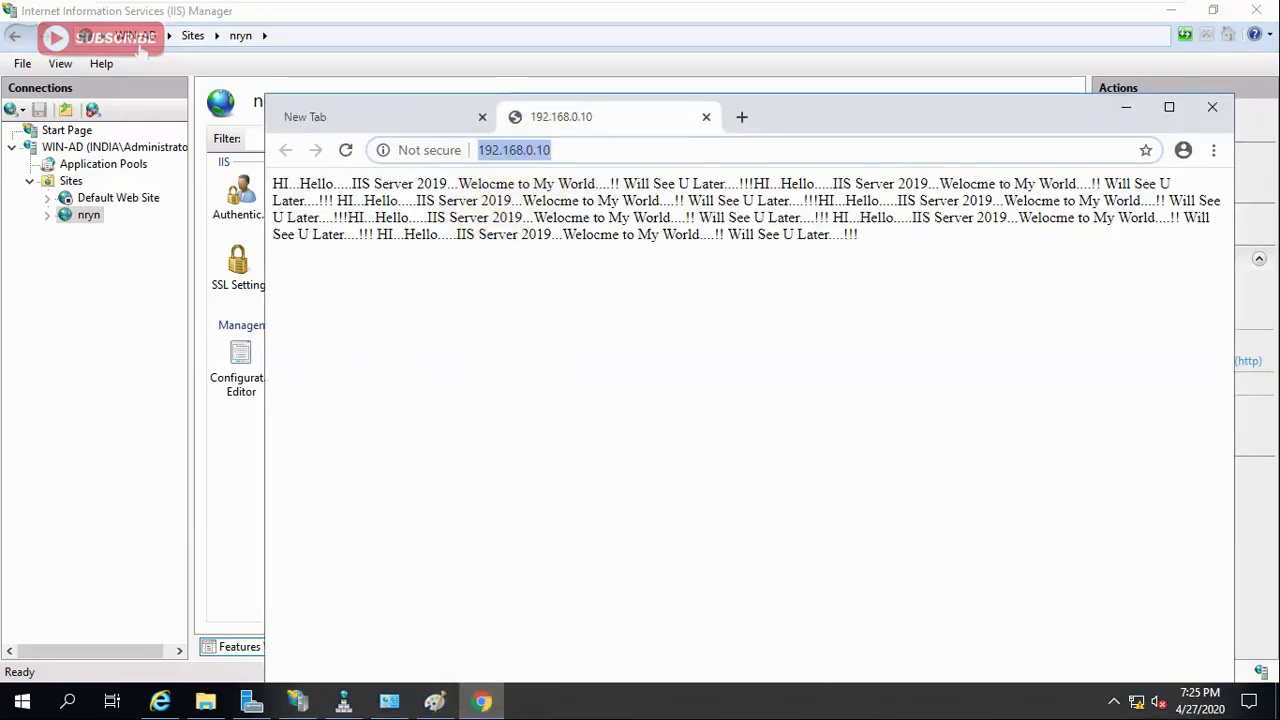
double_click(998, 115)
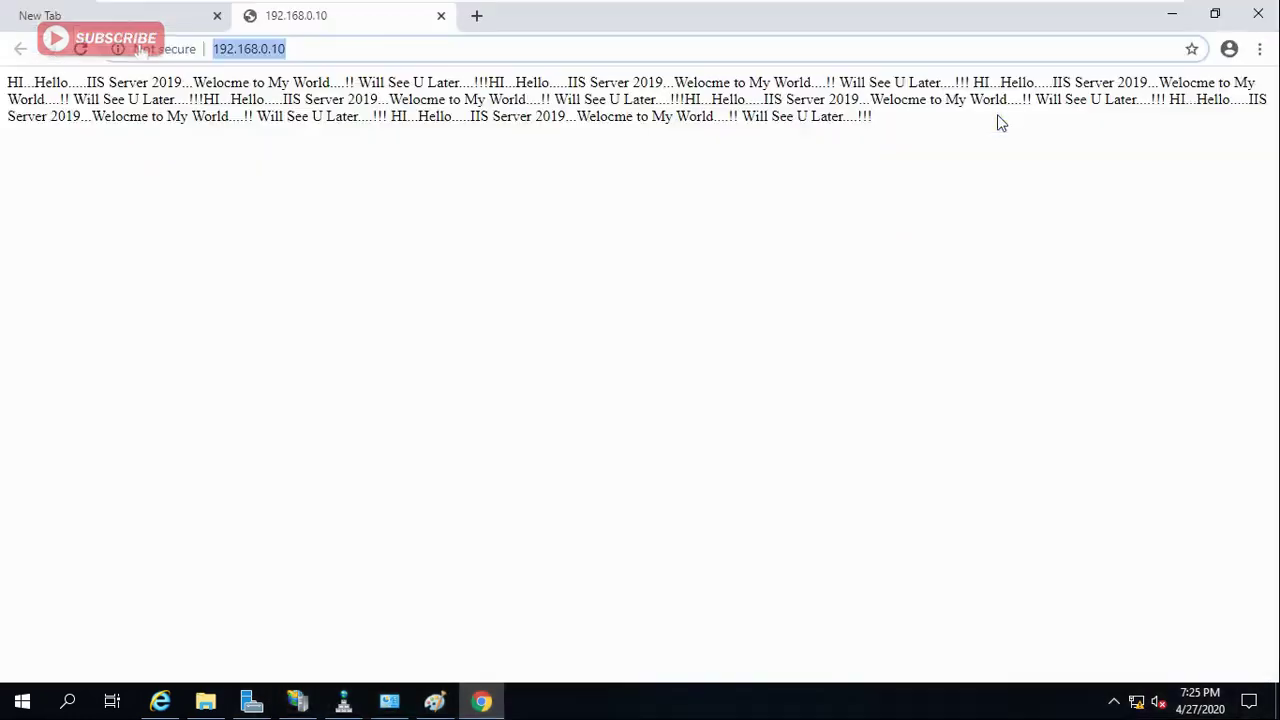
Switch to Internet Explorer and load the site using the copied address 192.168.0.10.
left_click(161, 702)
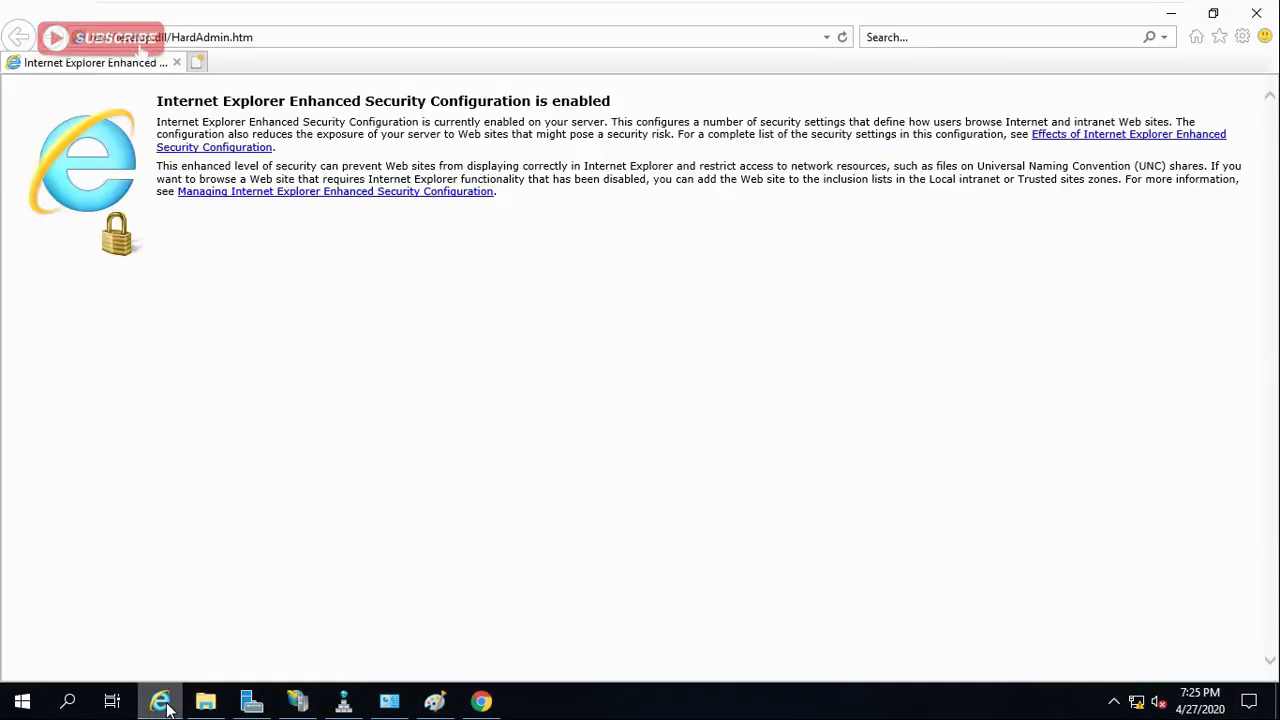
left_click(211, 45)
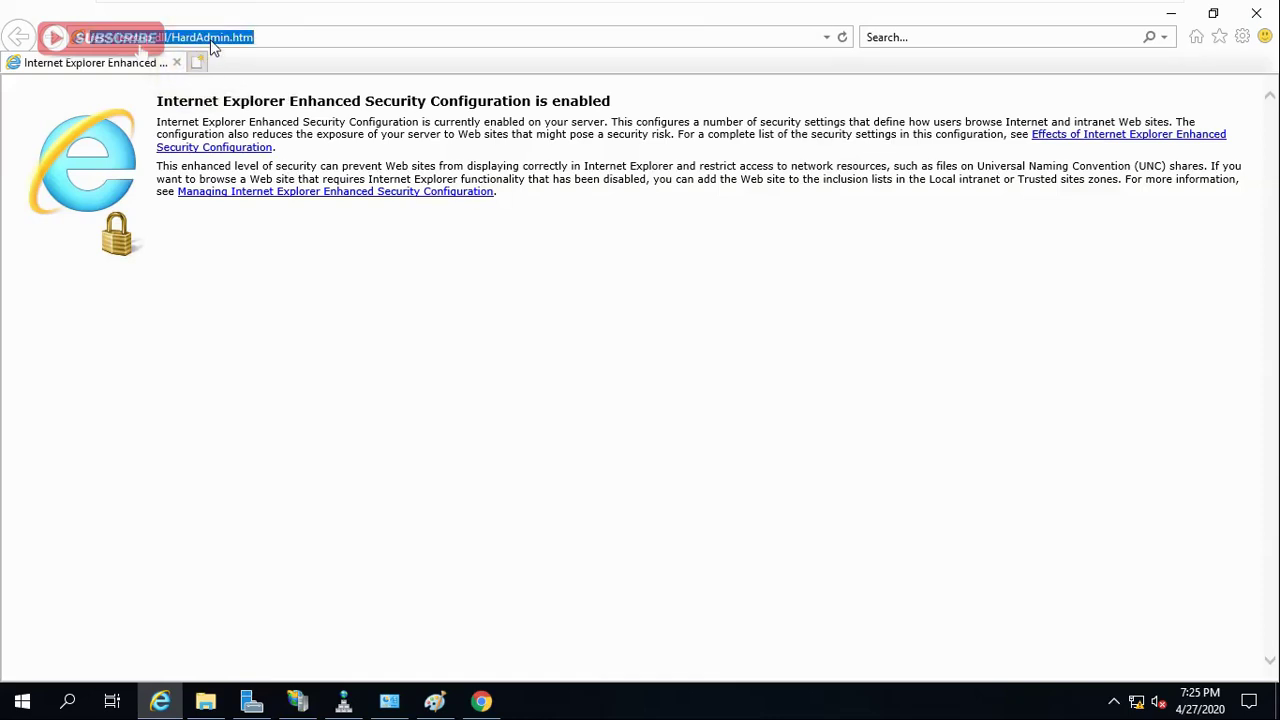
left_click(482, 702)
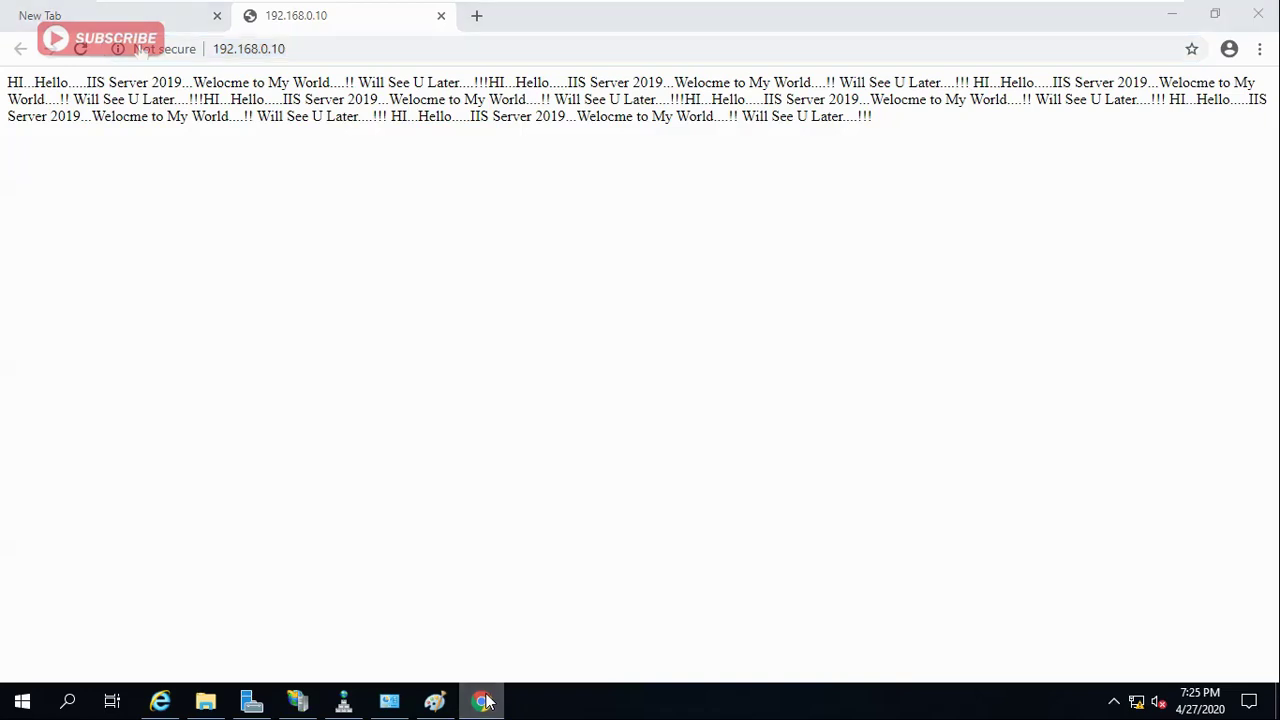
left_click(487, 703)
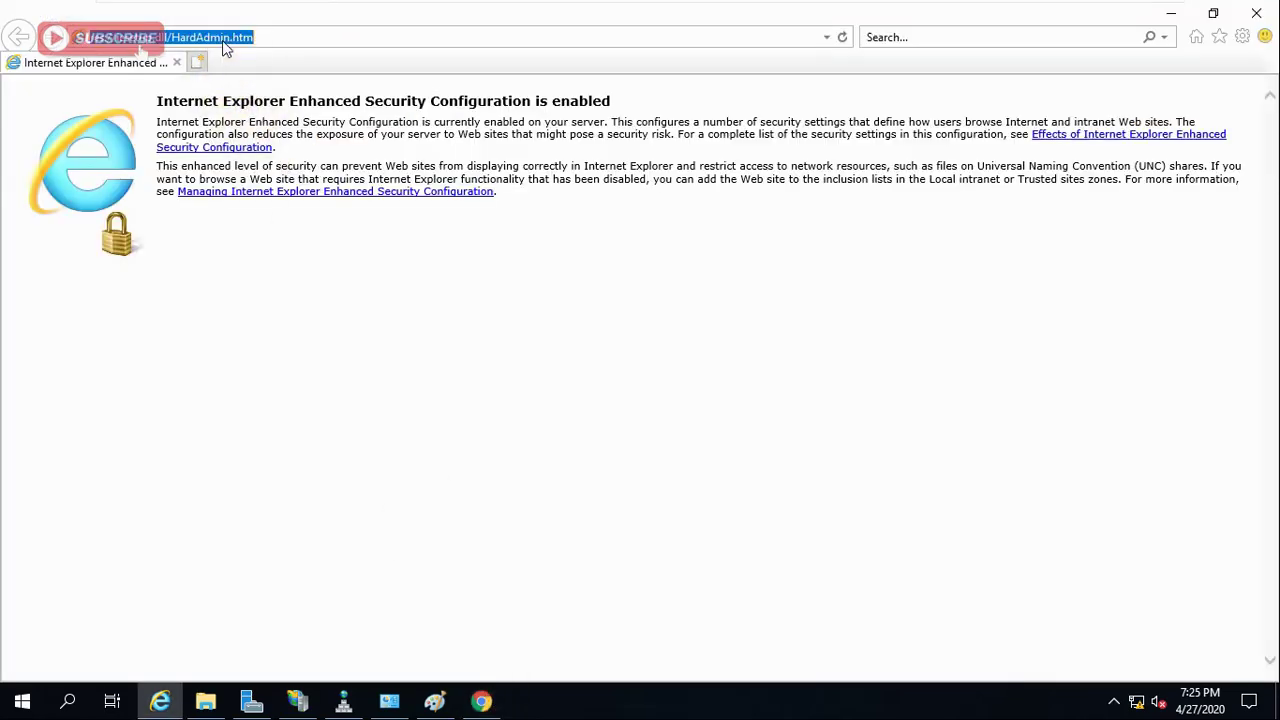
key("ctrl+v")
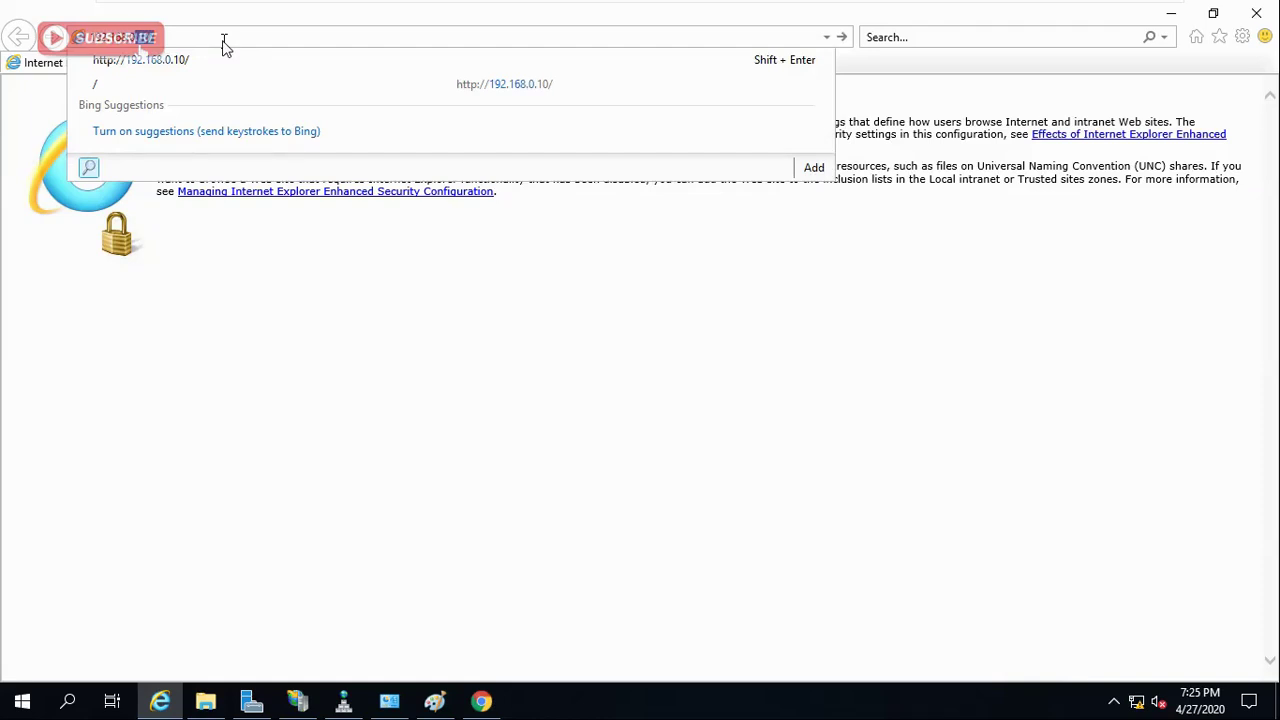
key("Return")
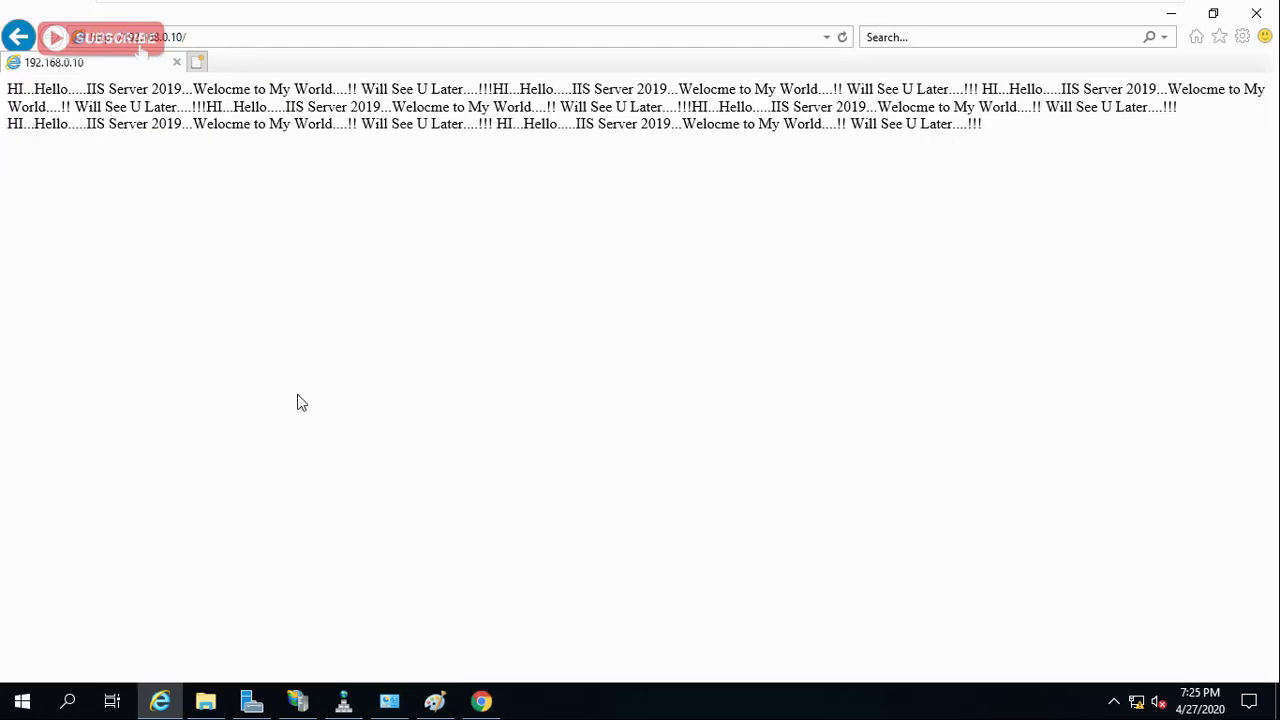
Open the nryn file from the wwwroot folder in Notepad, review its text and close it.
left_click(205, 700)
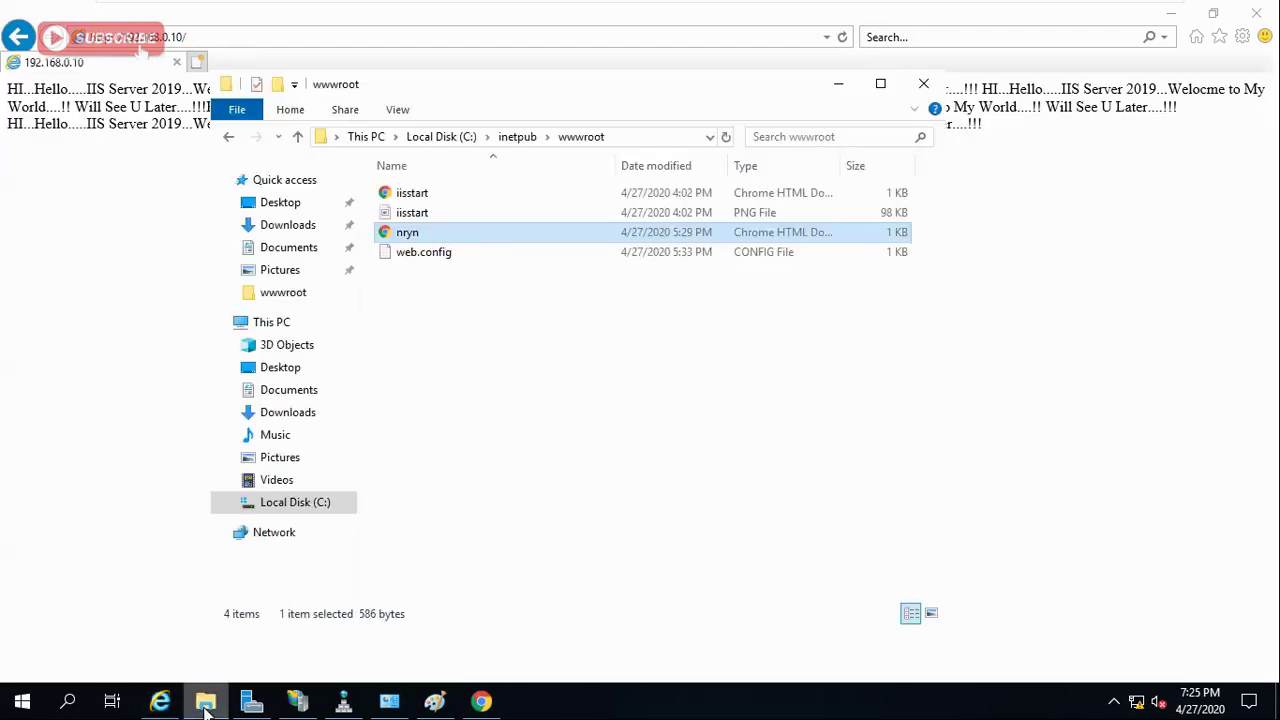
right_click(426, 238)
mouse_move(540, 300)
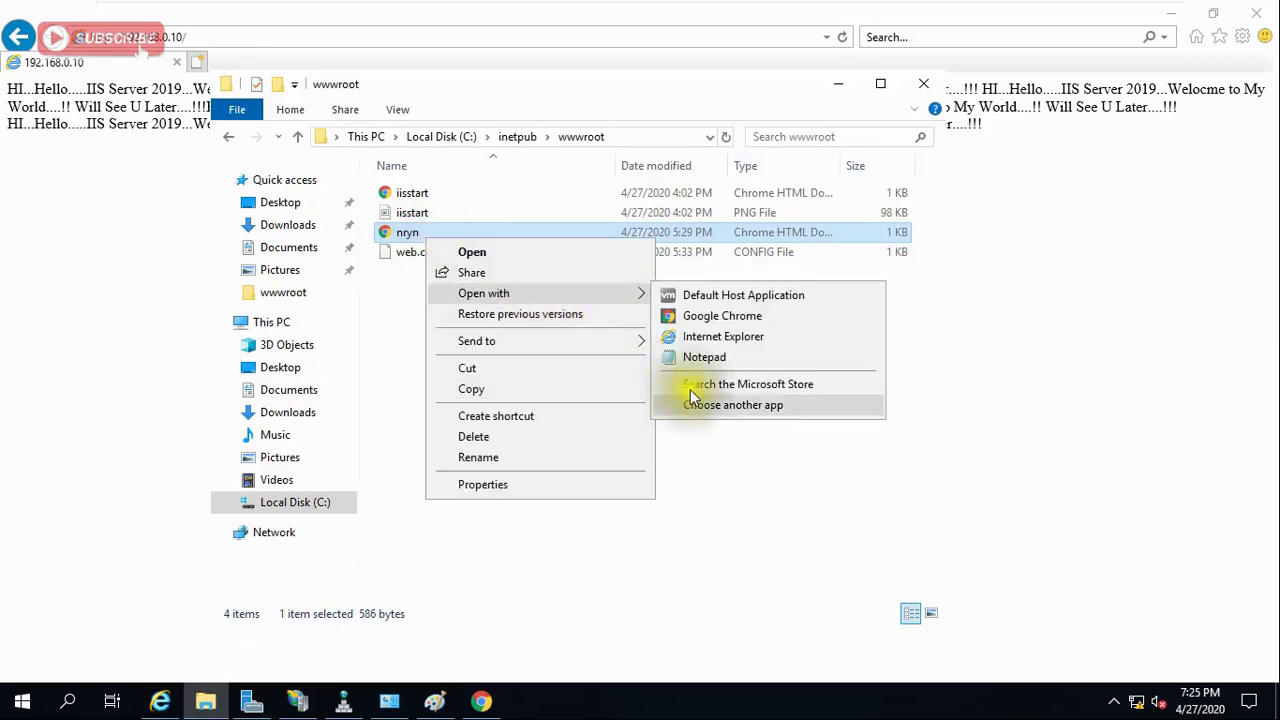
left_click(704, 357)
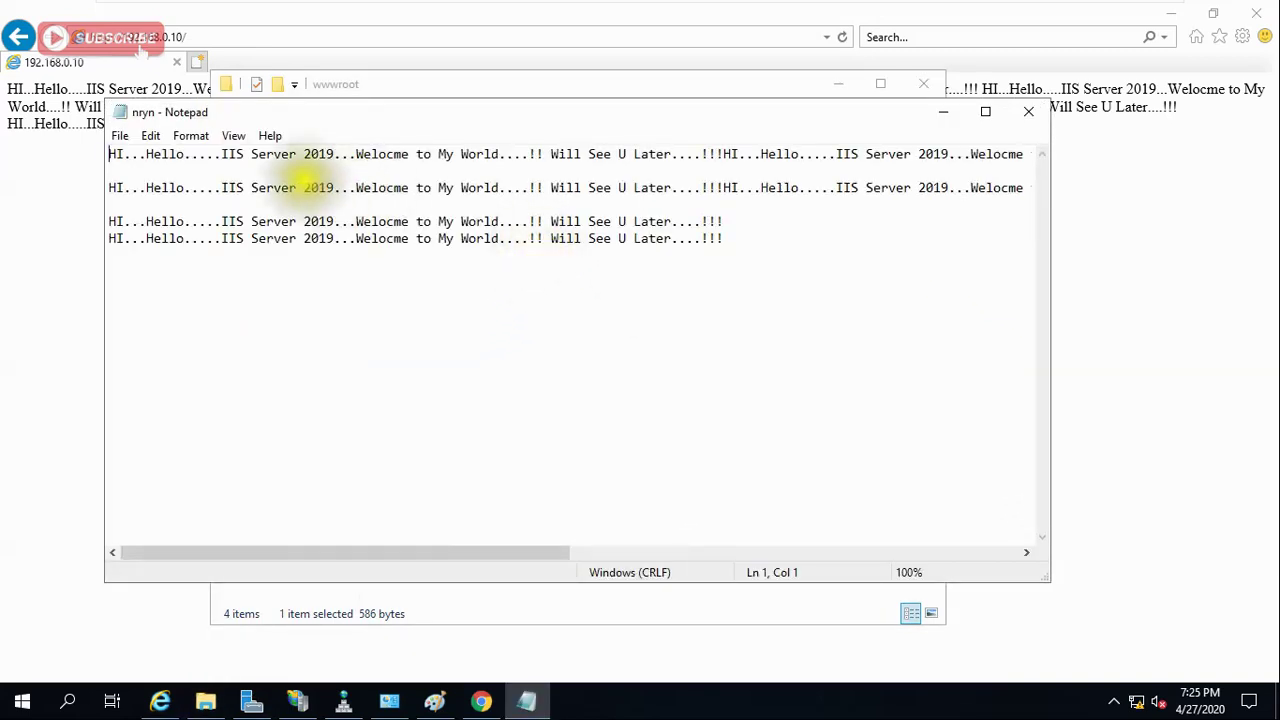
left_click(1028, 111)
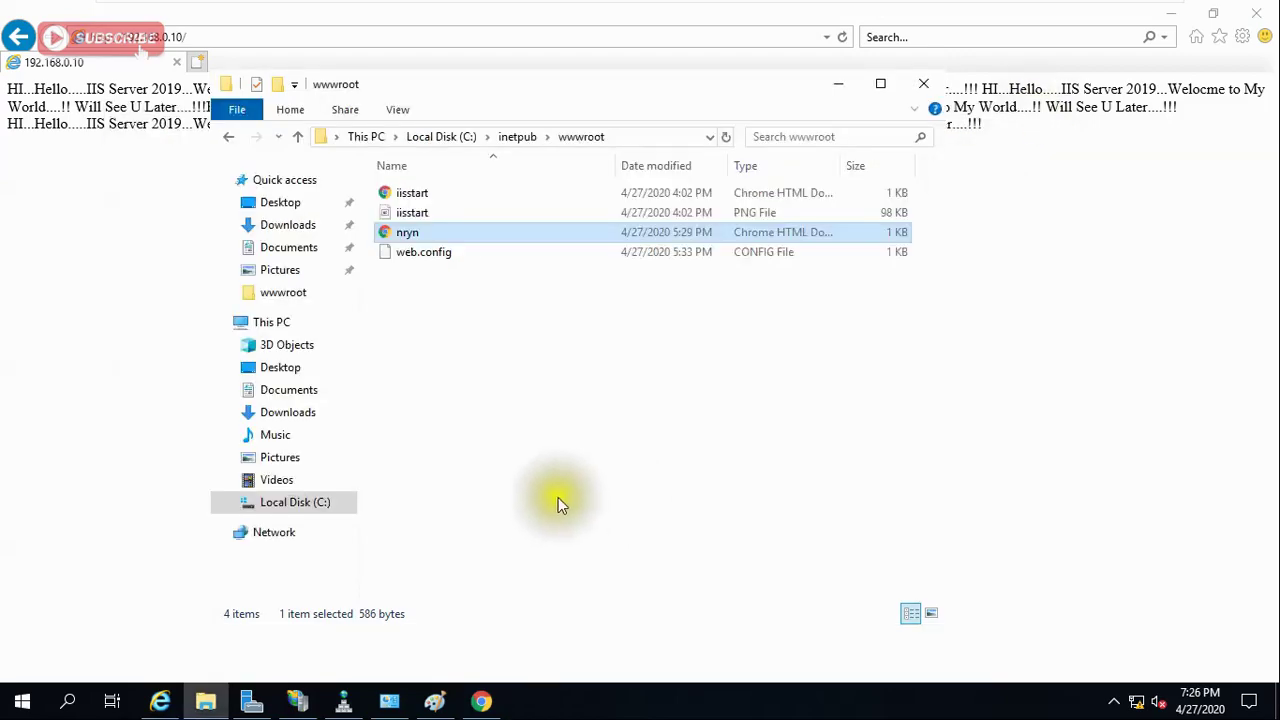
Open the iisstart HTML page from wwwroot in Chrome and compare it with the 192.168.0.10 page.
double_click(412, 193)
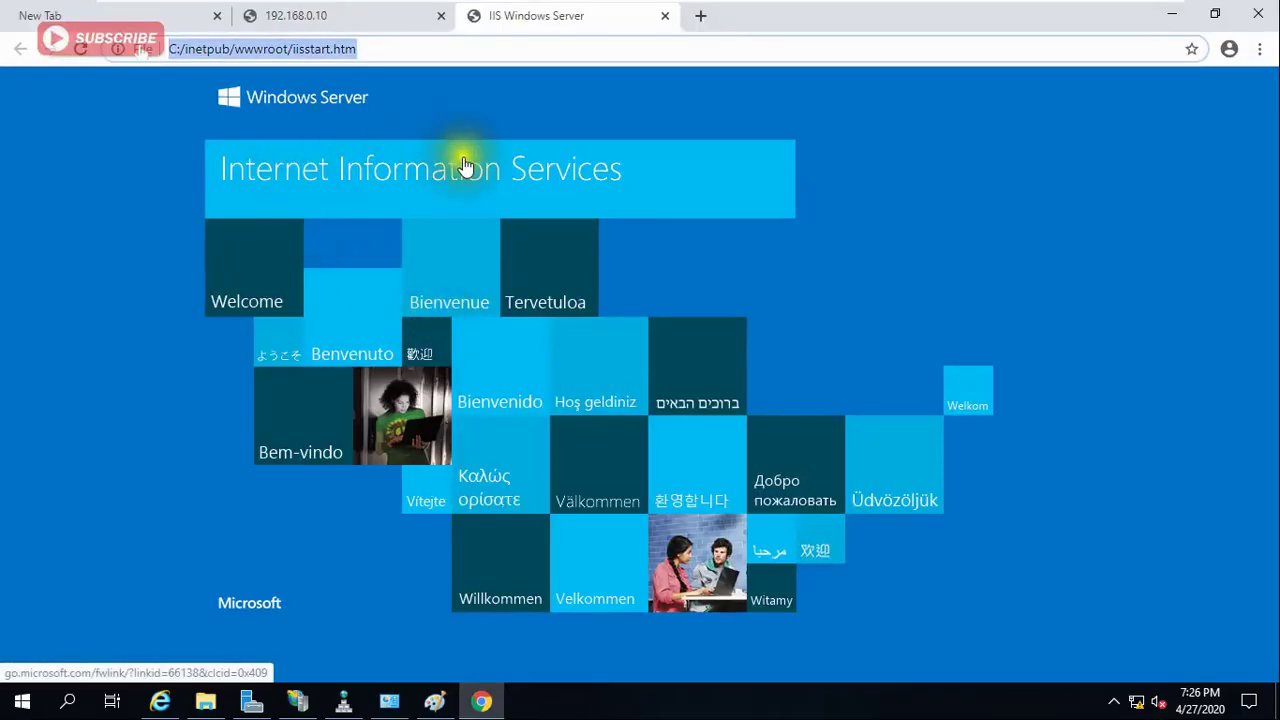
left_click(349, 17)
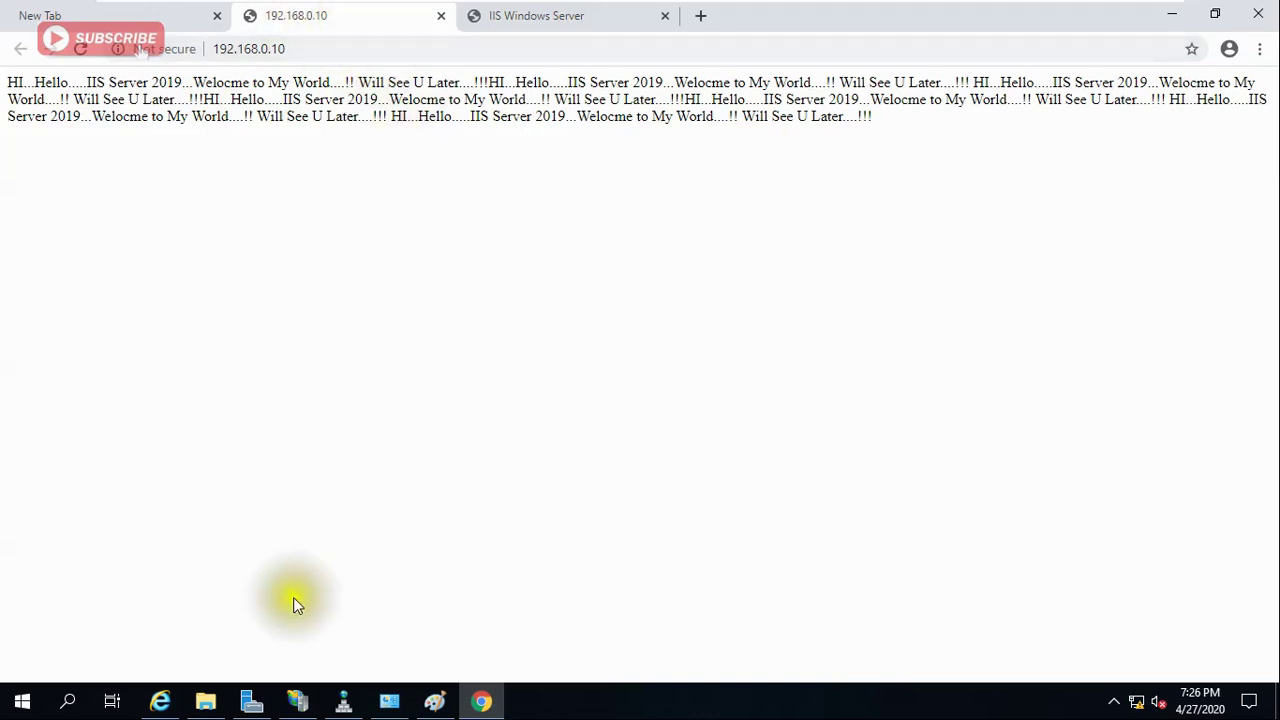
left_click(515, 25)
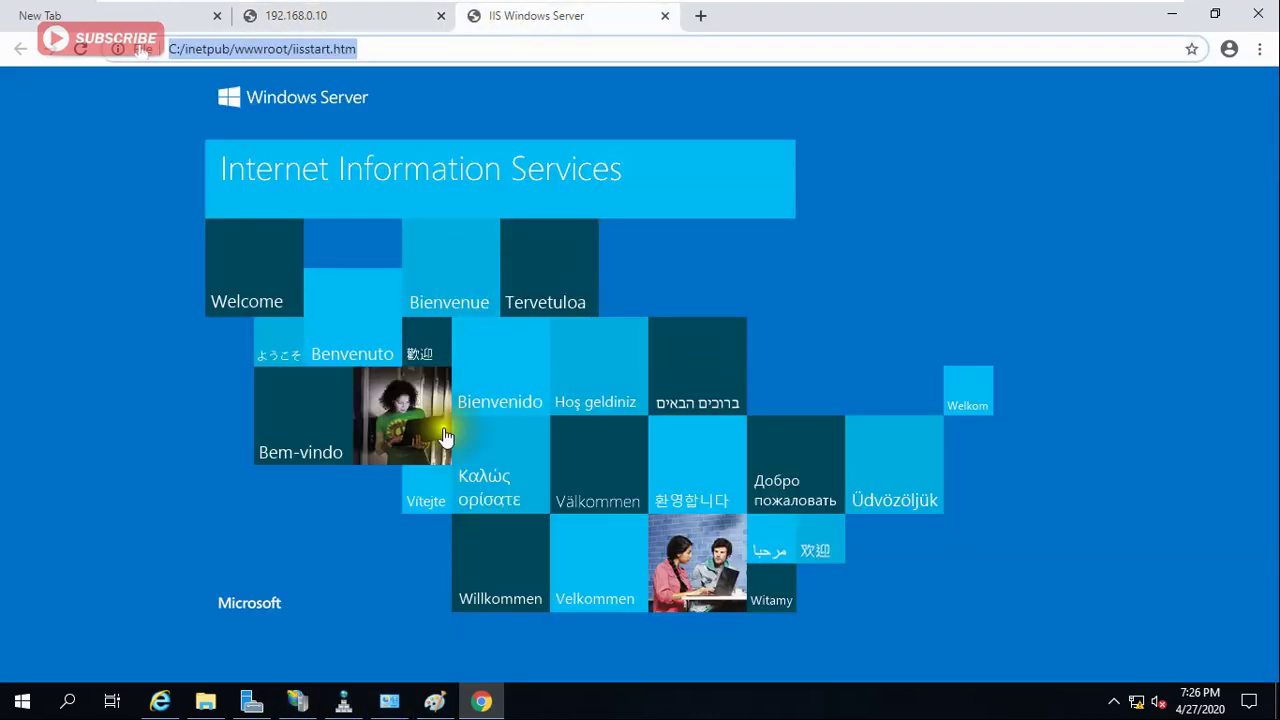
Open the nryn page from the wwwroot folder in Chrome and examine its full file path.
left_click(205, 700)
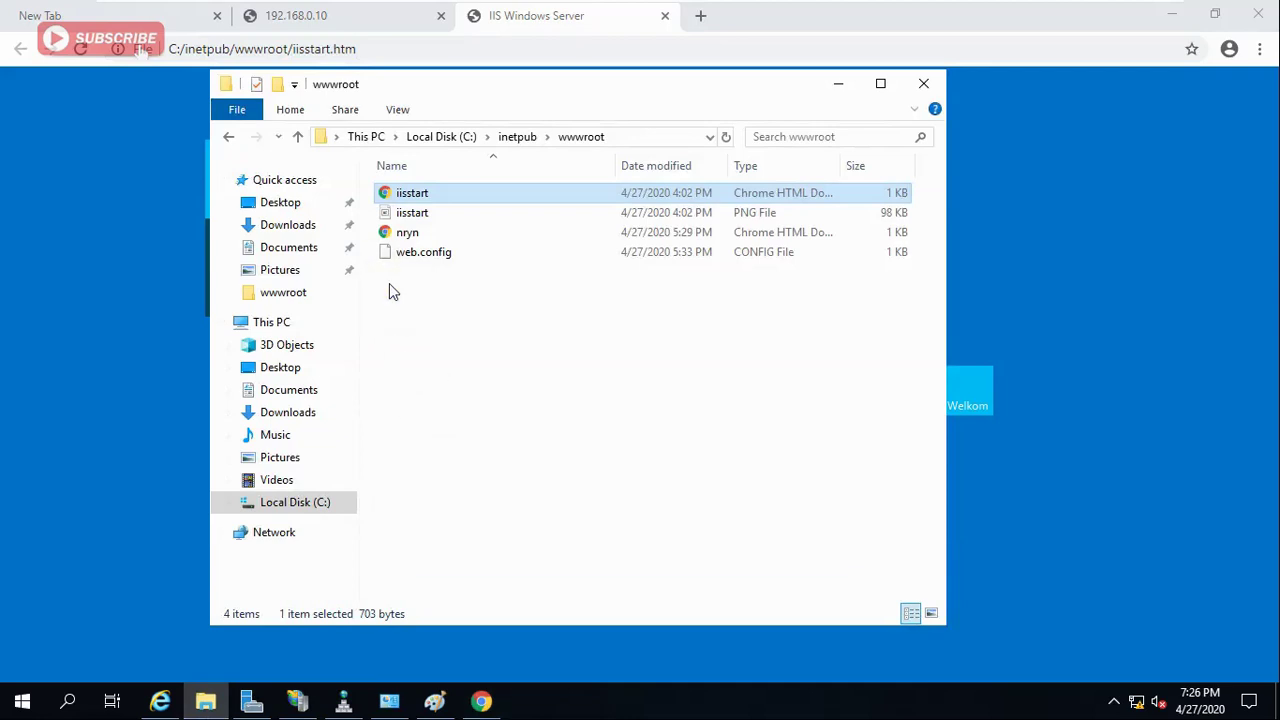
double_click(406, 234)
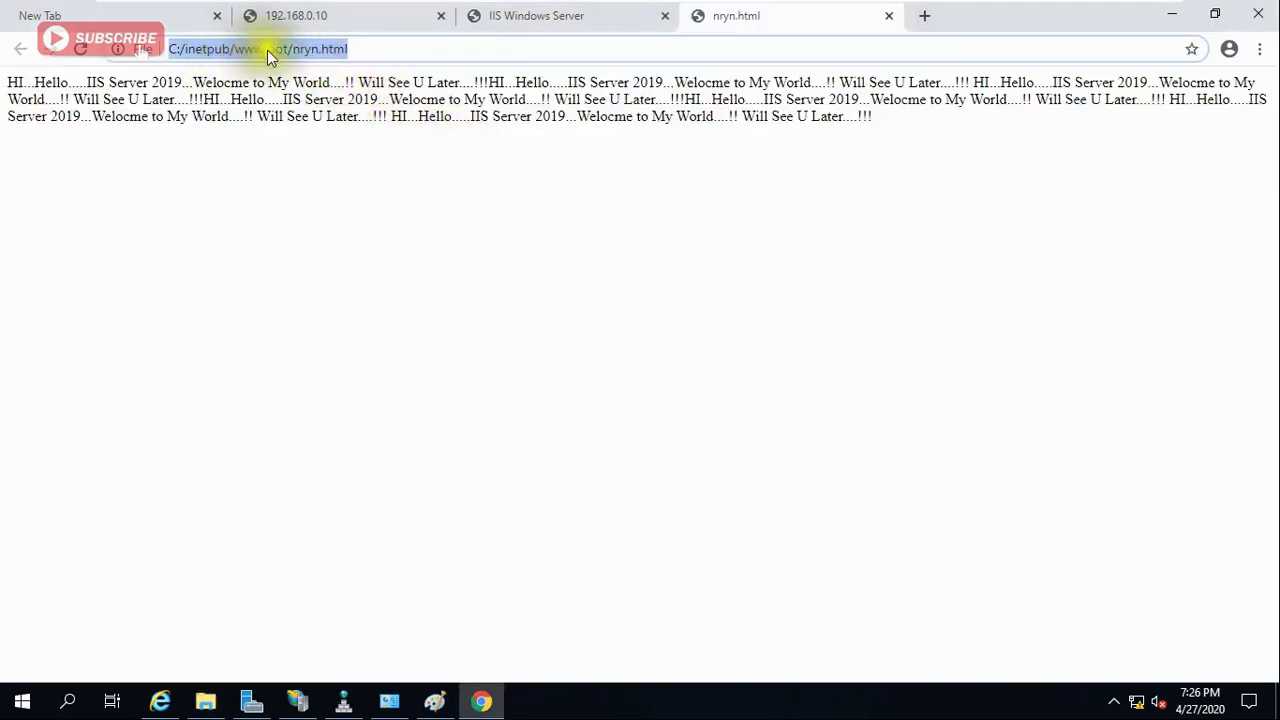
left_click(303, 49)
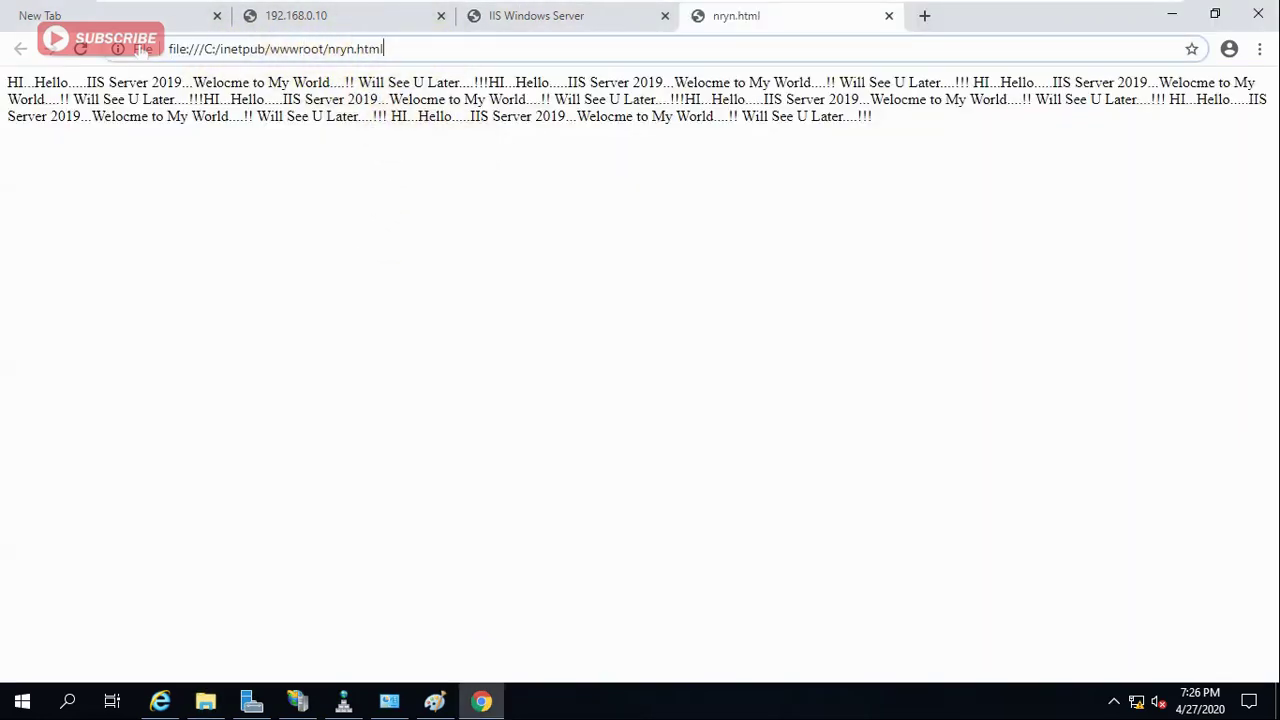
left_click(547, 458)
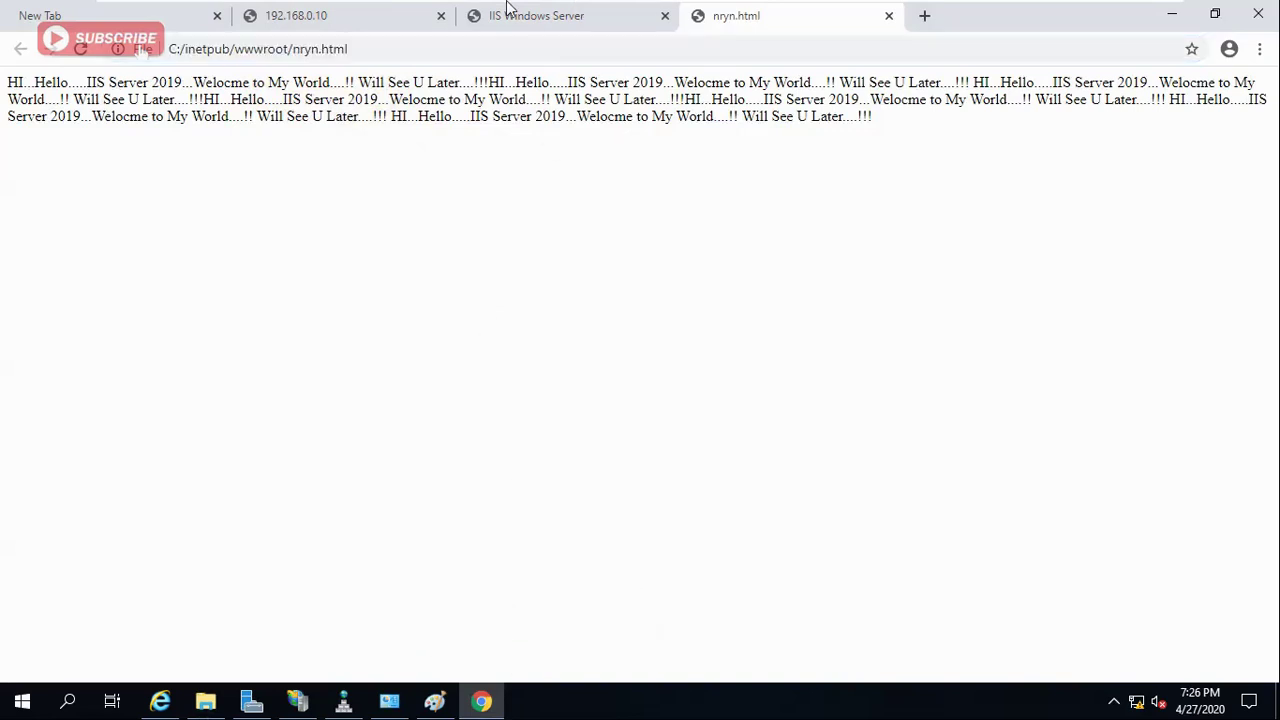
Try to load localhost in a new Chrome tab.
left_click(925, 16)
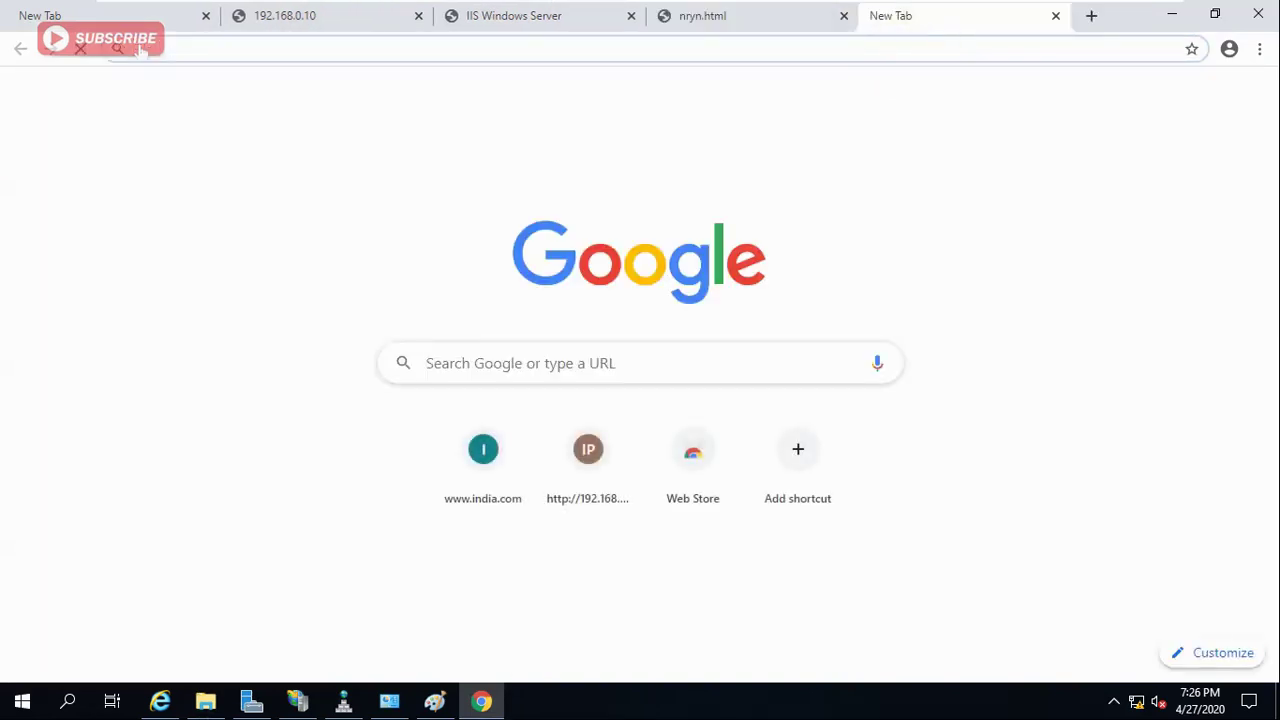
type("loc")
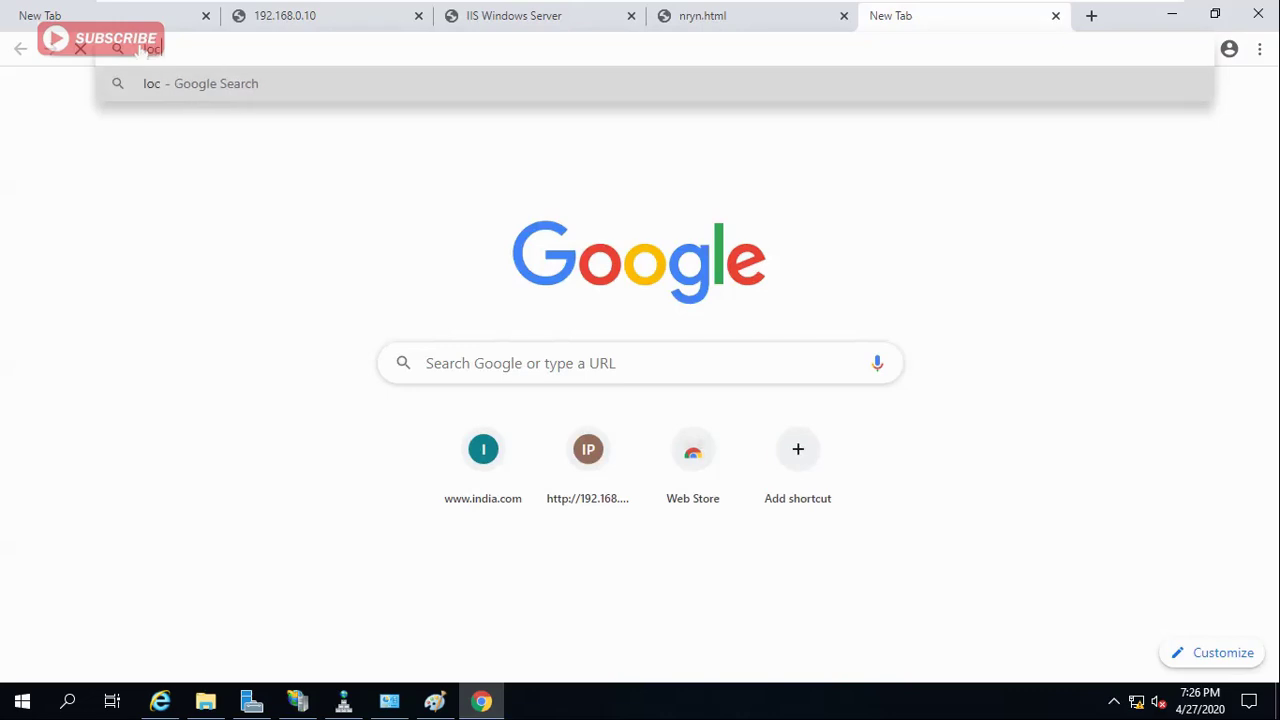
type("alhost")
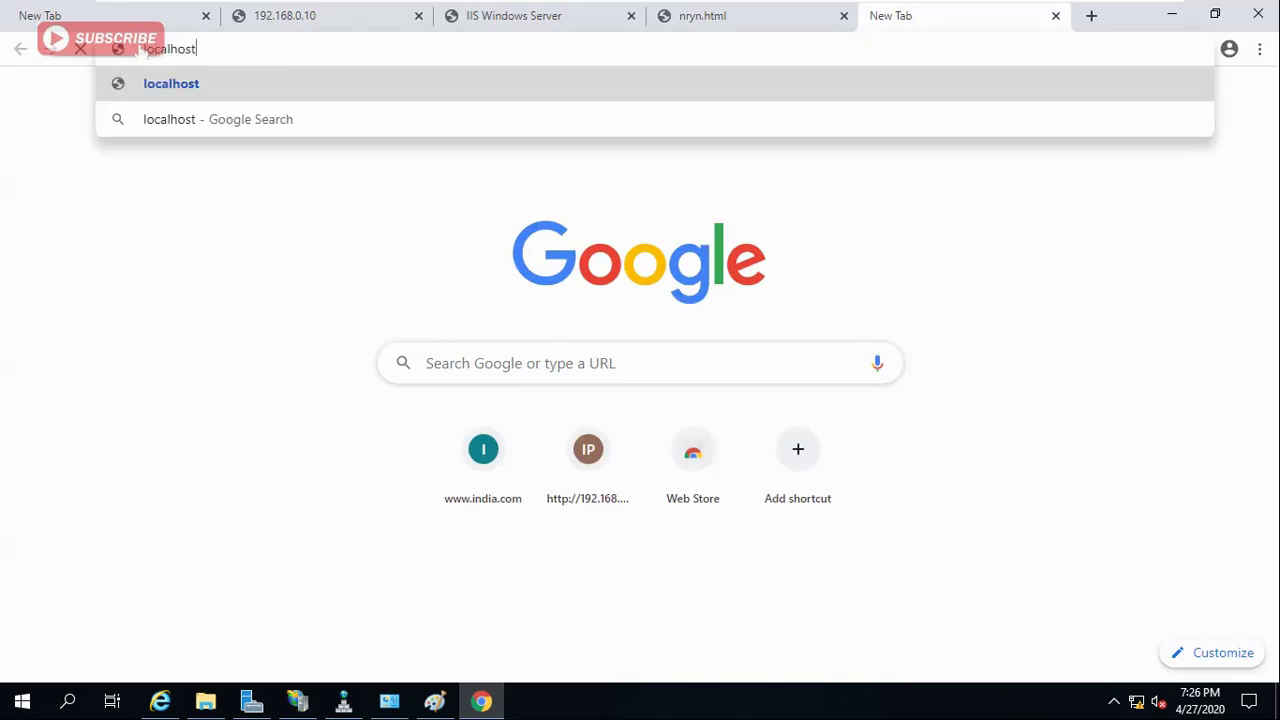
key("Return")
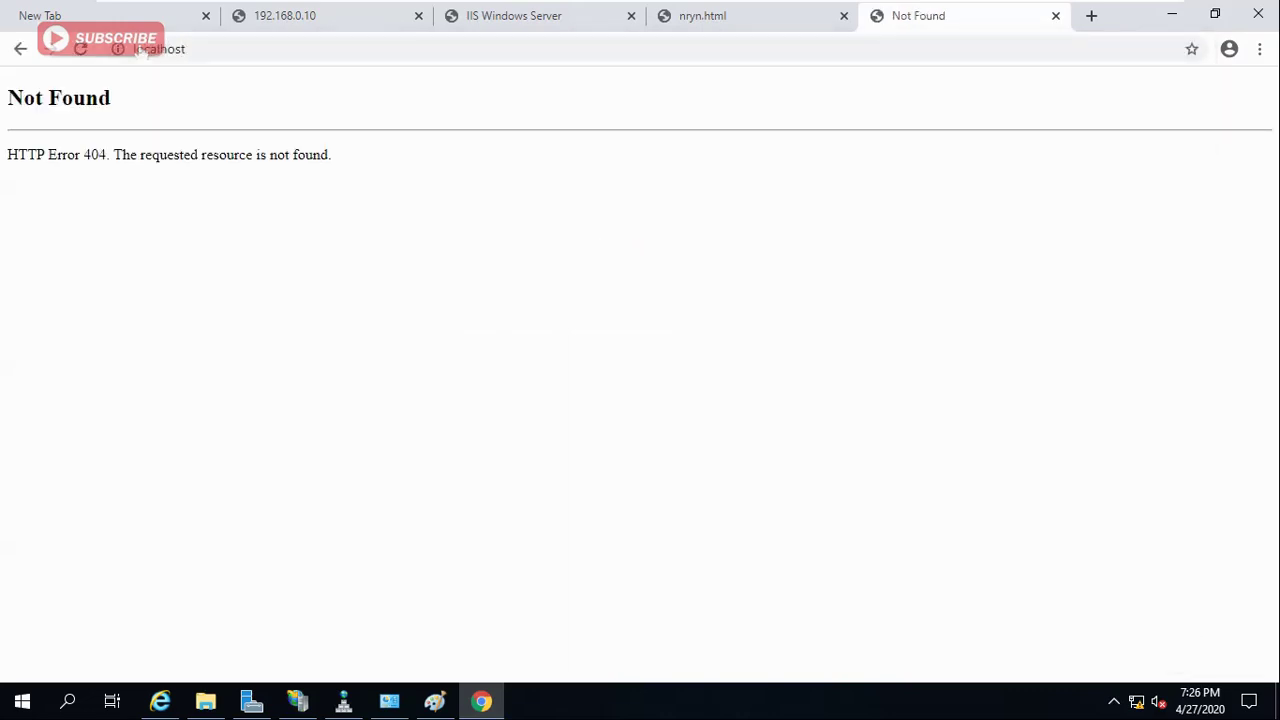
Switch to IIS Manager and browse the nryn site on 192.168.0.10:80.
left_click(150, 49)
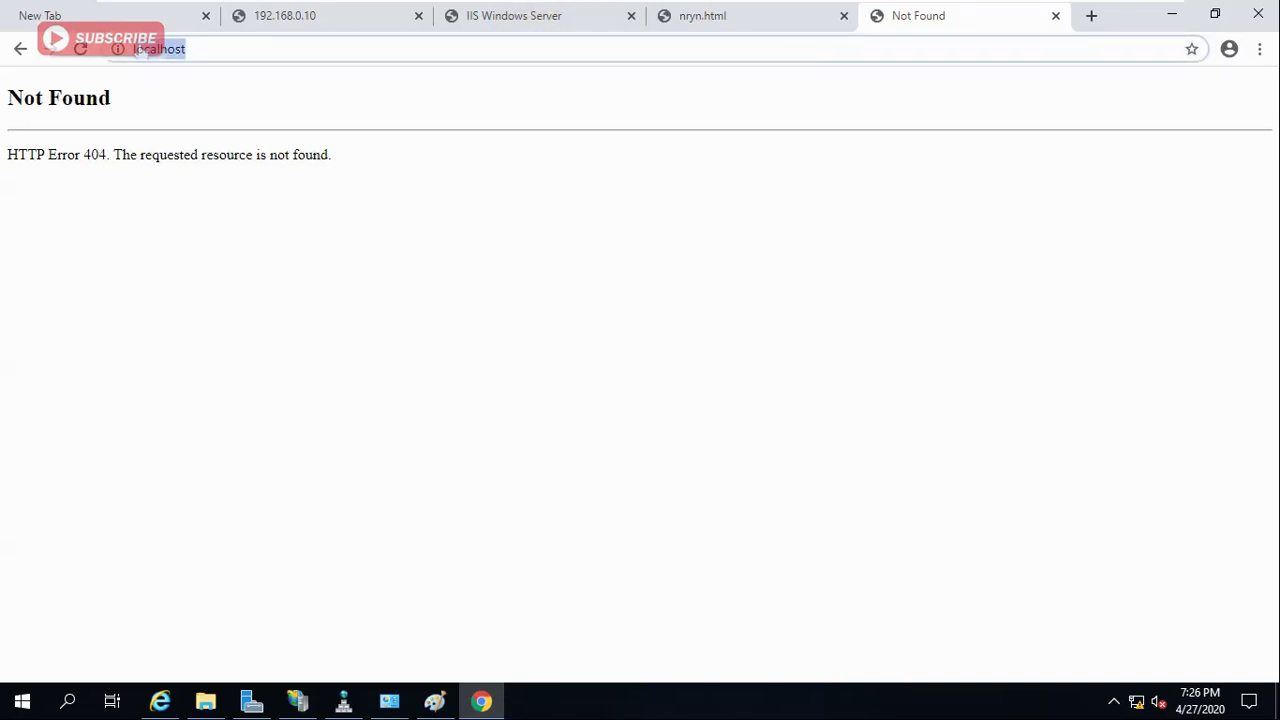
key("BackSpace")
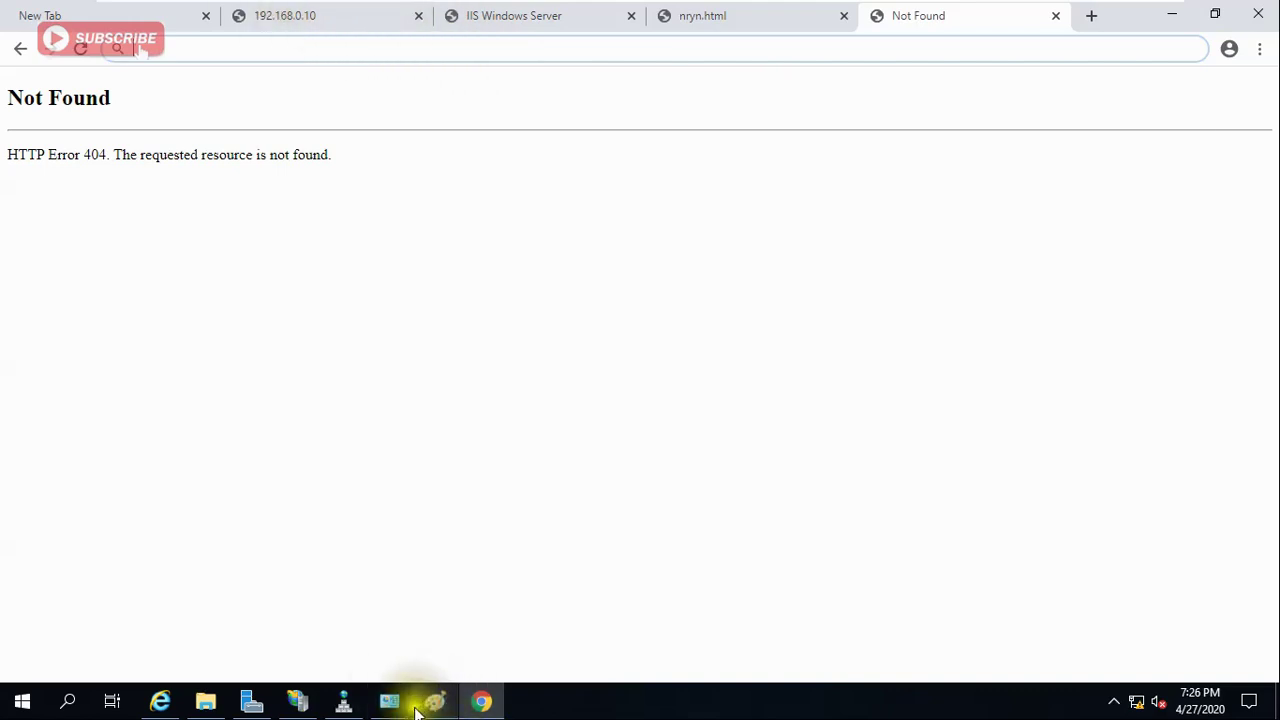
left_click(483, 704)
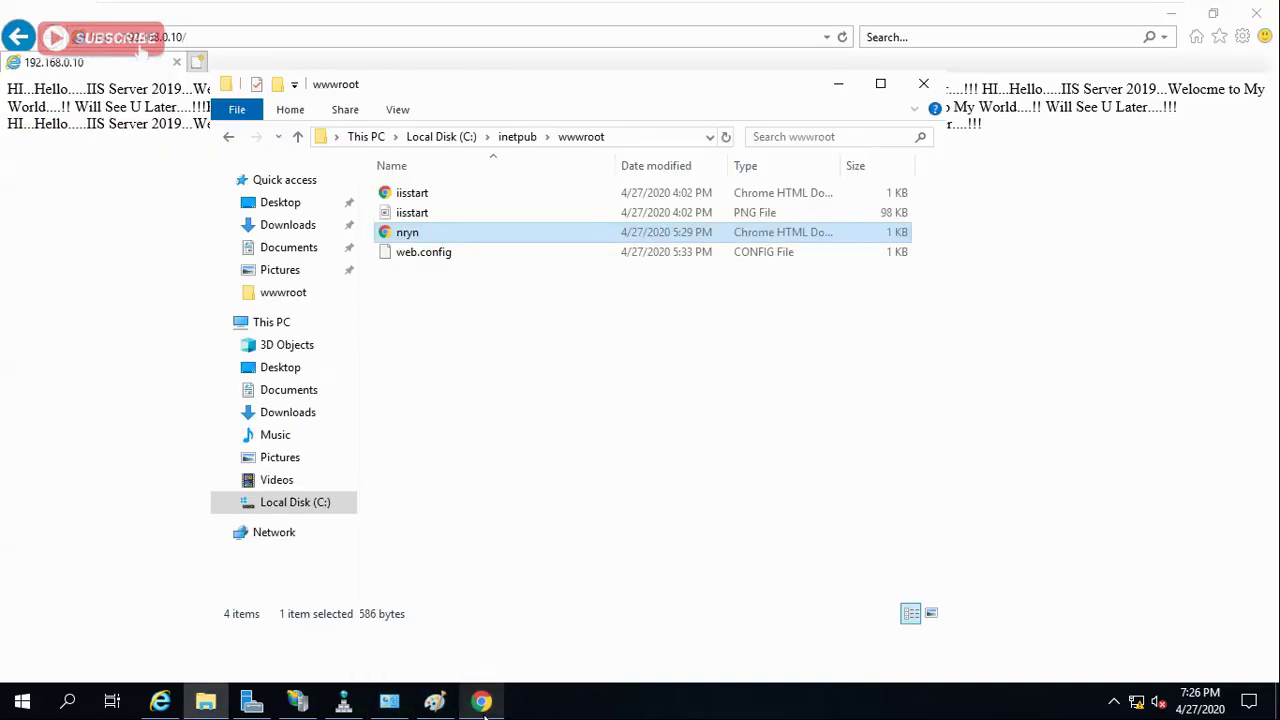
left_click(343, 705)
left_click(297, 704)
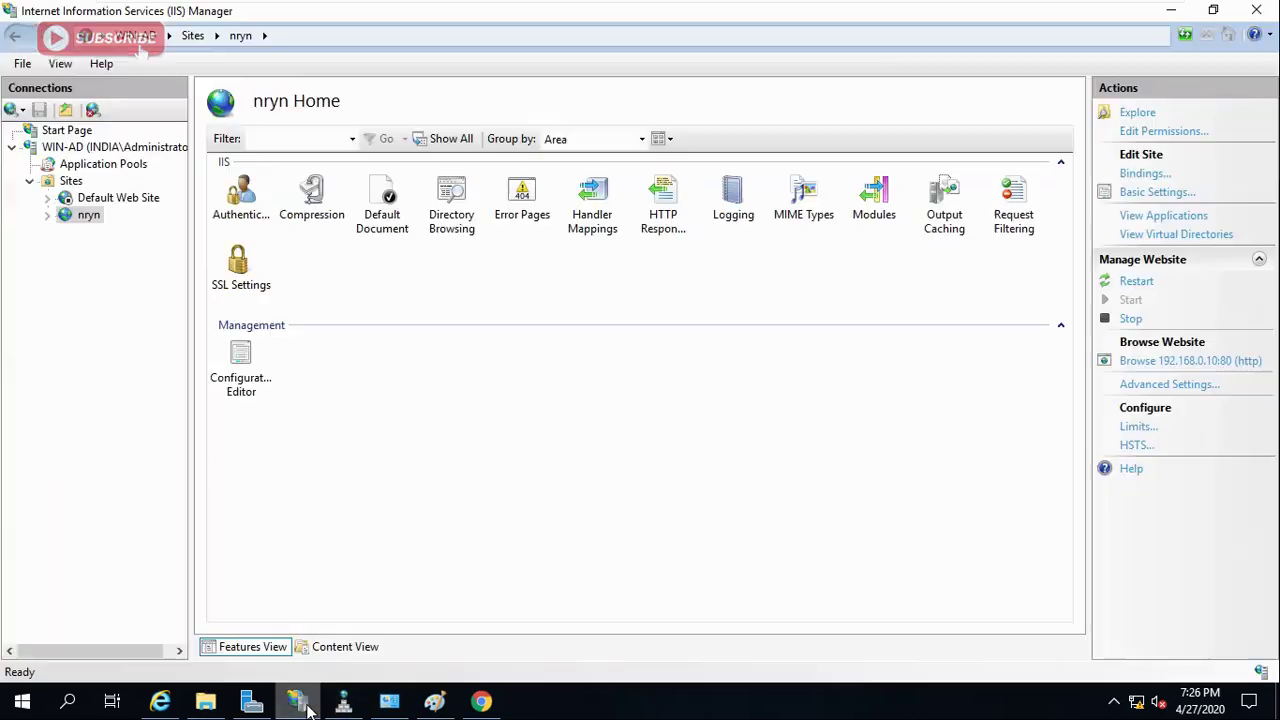
left_click(86, 218)
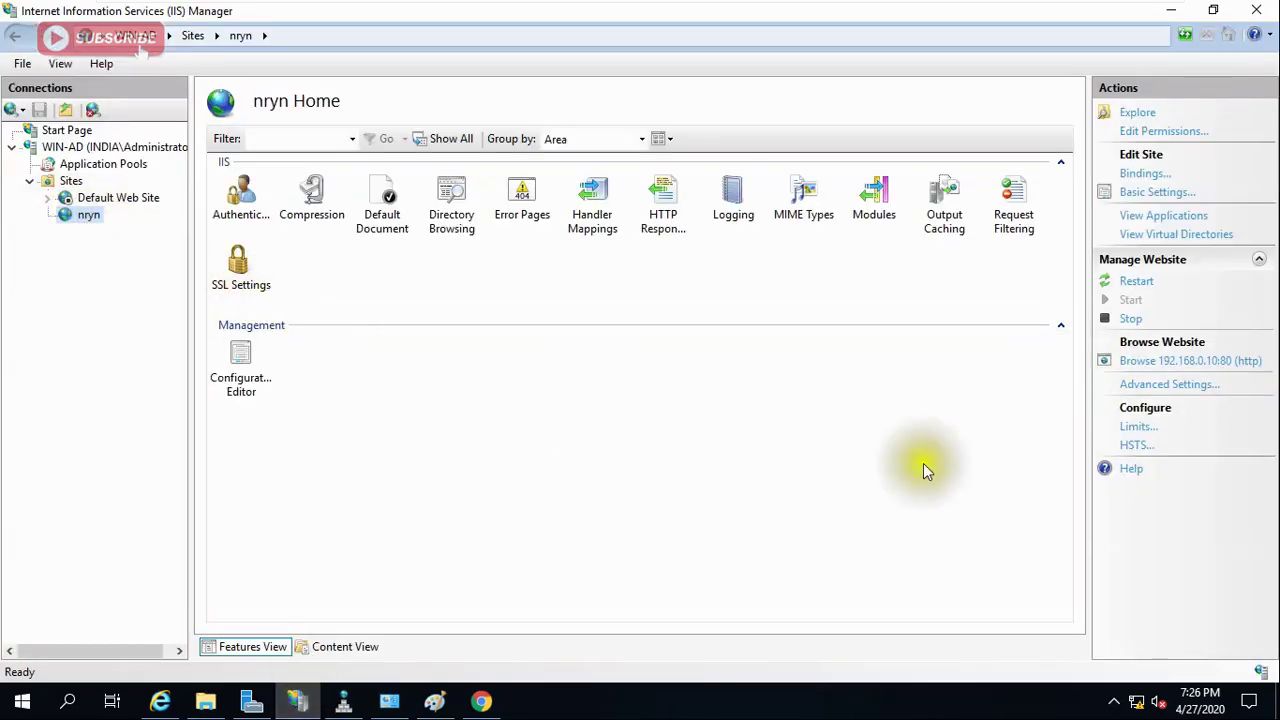
left_click(1162, 366)
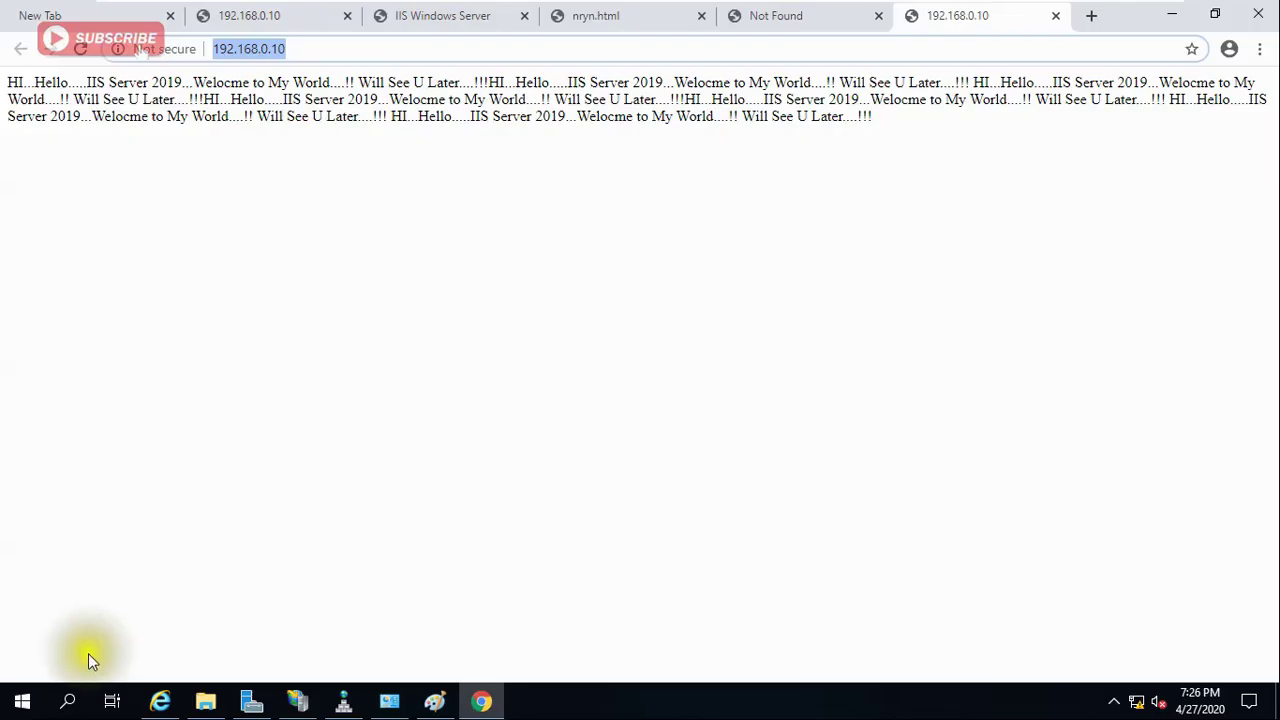
Return to IIS Manager and review the nryn site's basic and advanced settings without changing them.
left_click(297, 702)
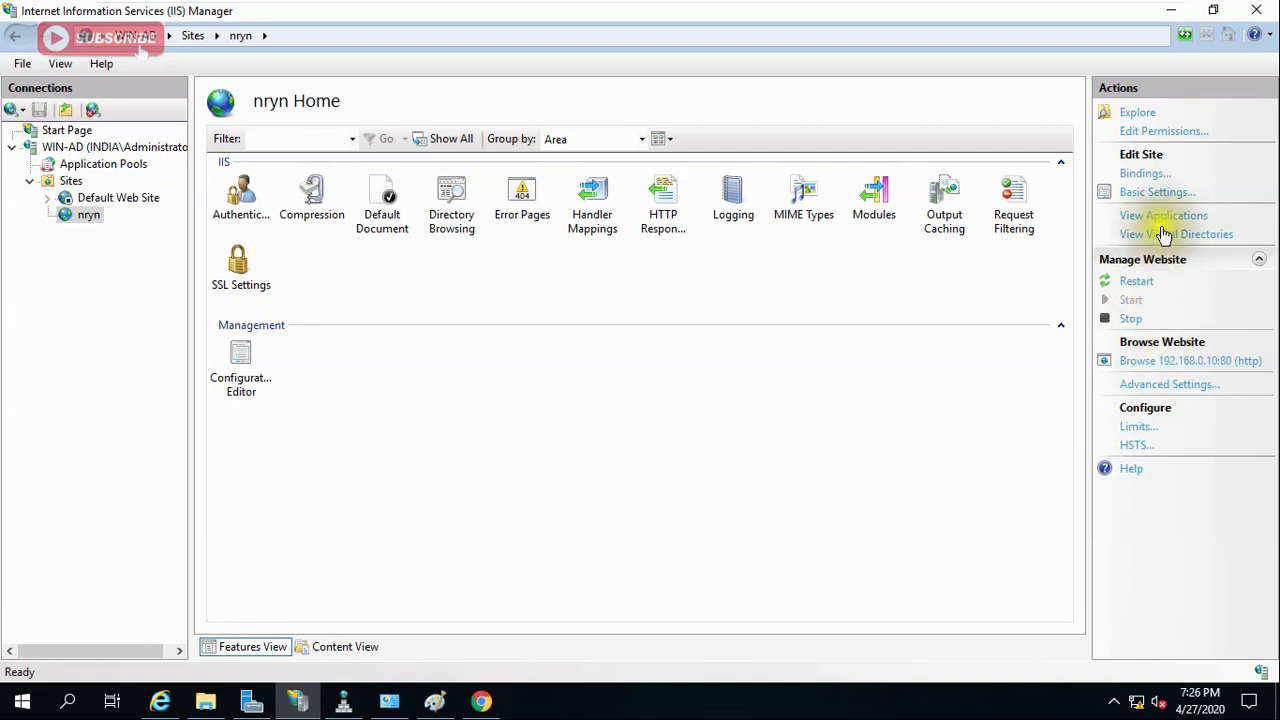
left_click(1157, 193)
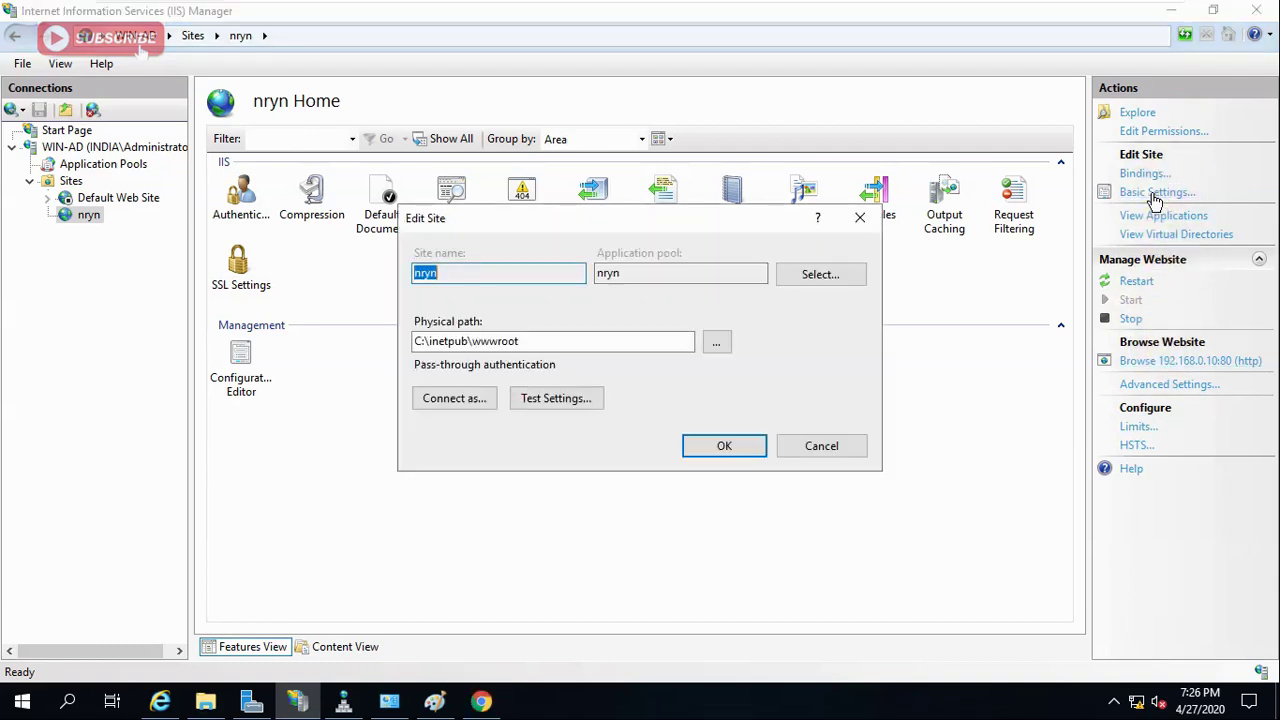
left_click(822, 446)
left_click(1160, 386)
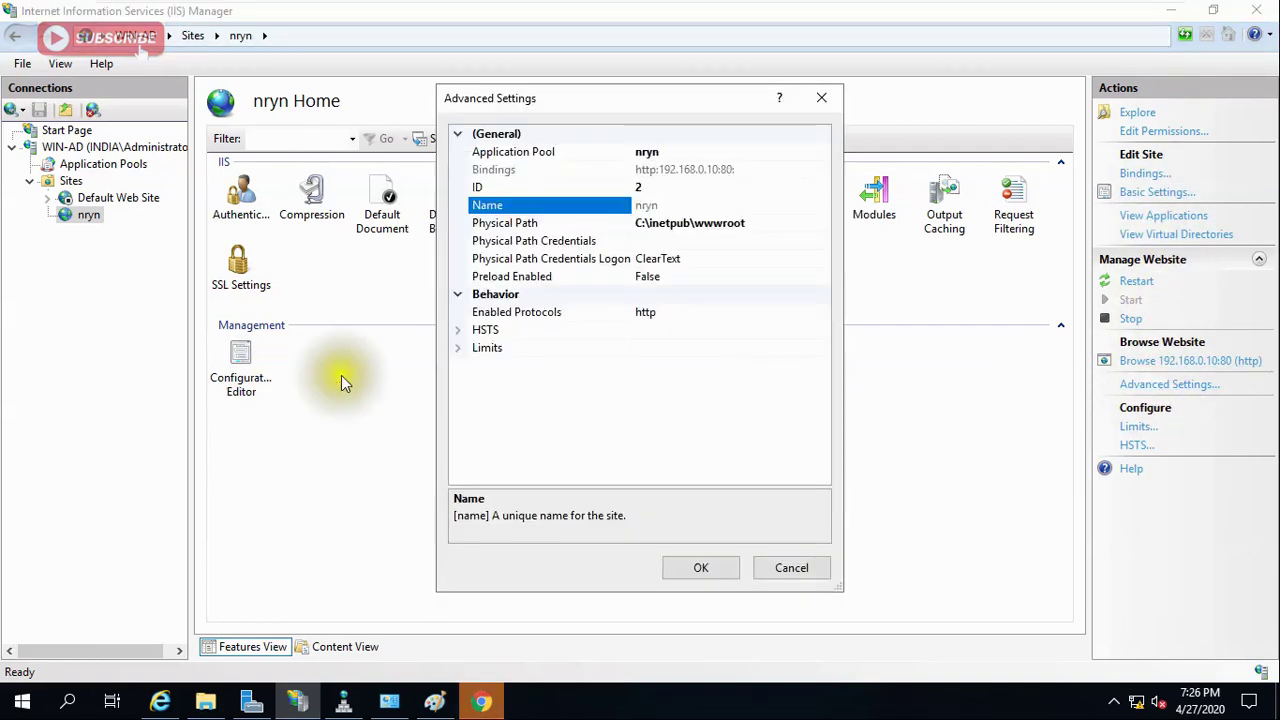
left_click(788, 568)
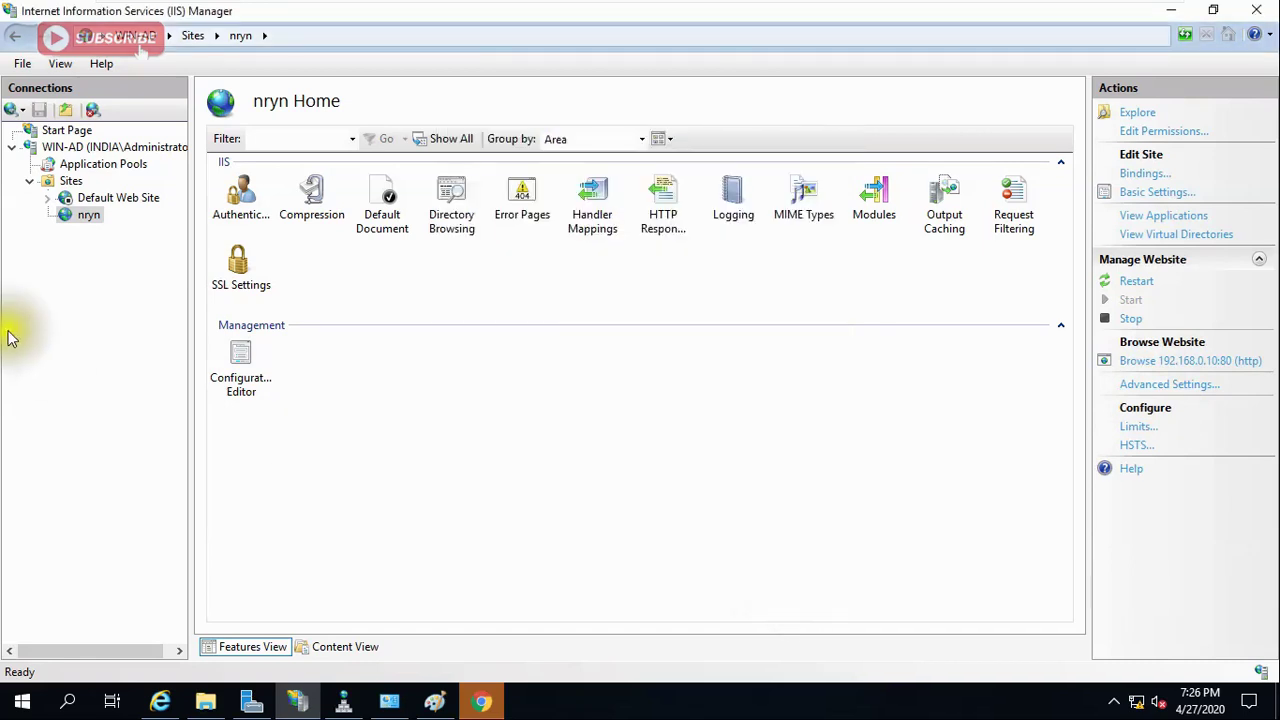
Set the nryn site's http binding IP address to All Unassigned, accept the duplicate binding and close the bindings.
right_click(89, 229)
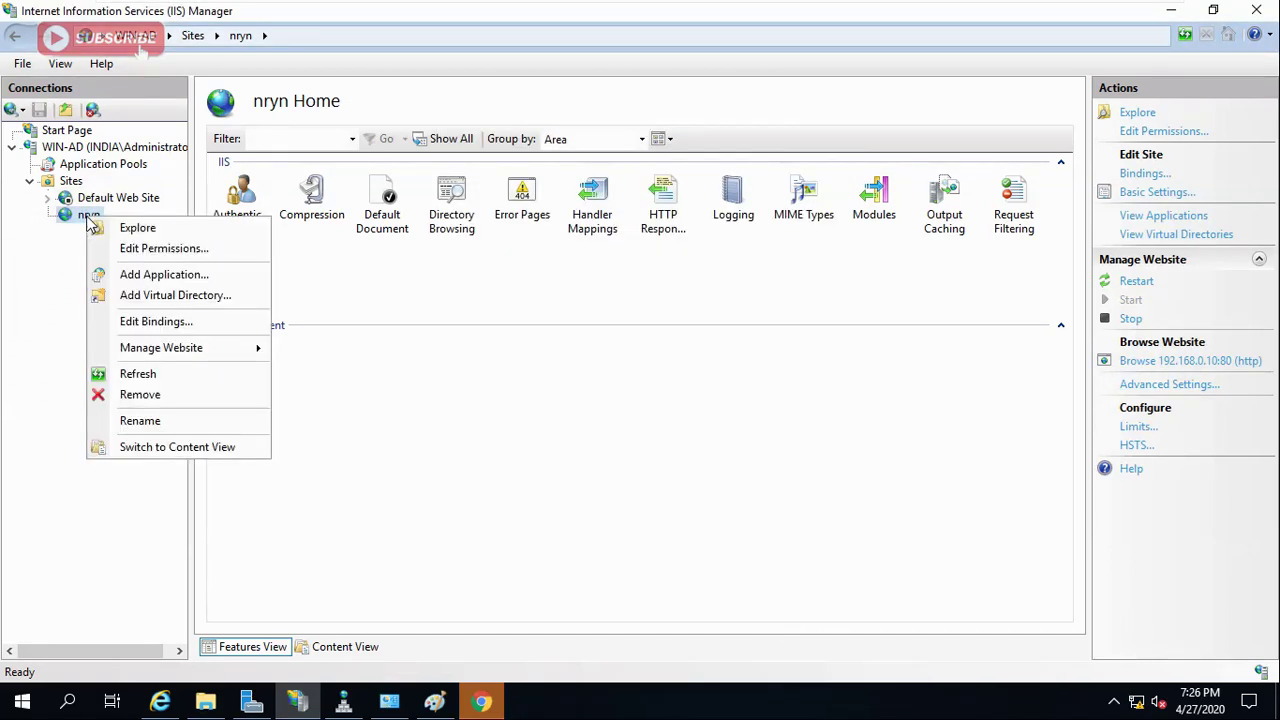
left_click(165, 320)
double_click(582, 243)
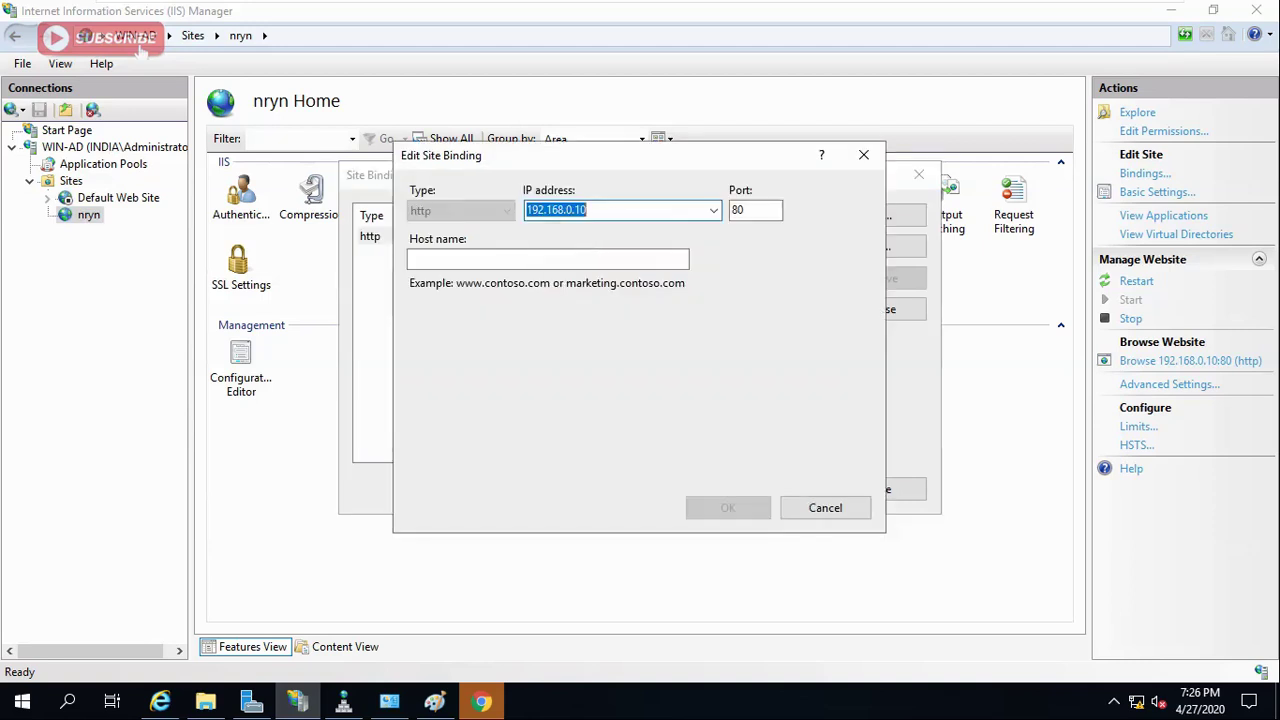
left_click(720, 211)
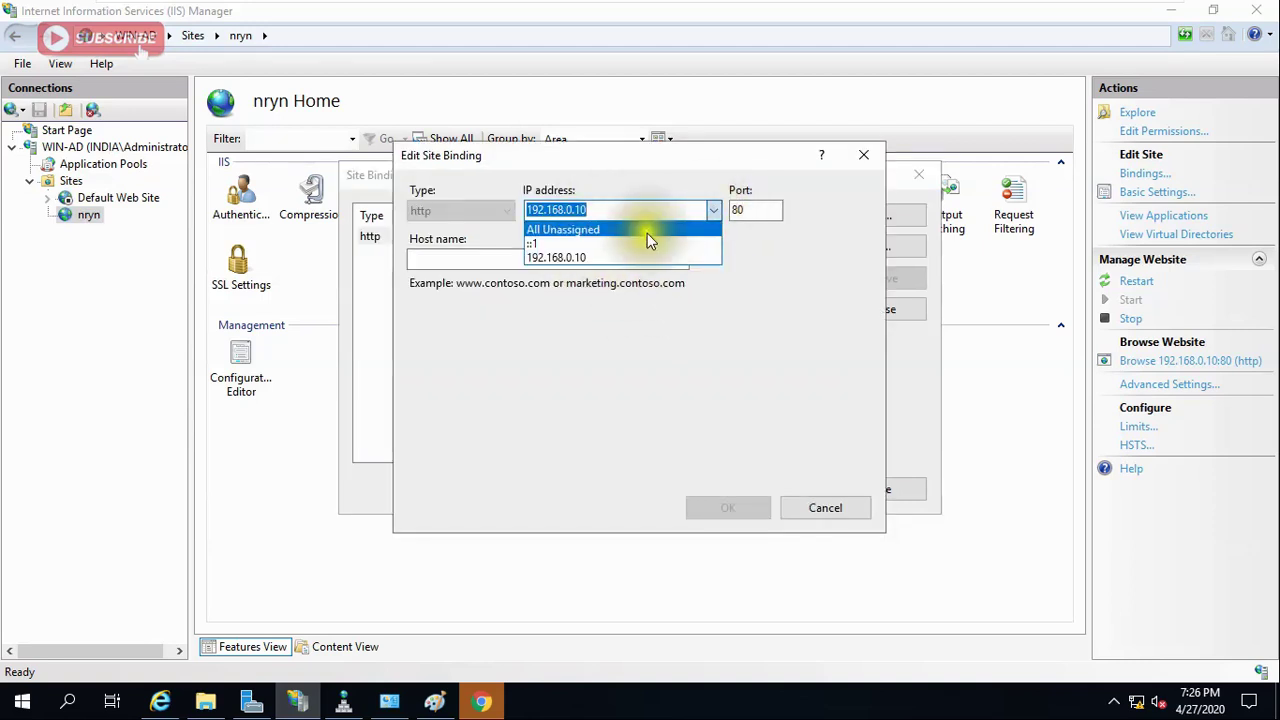
left_click(648, 232)
left_click(728, 510)
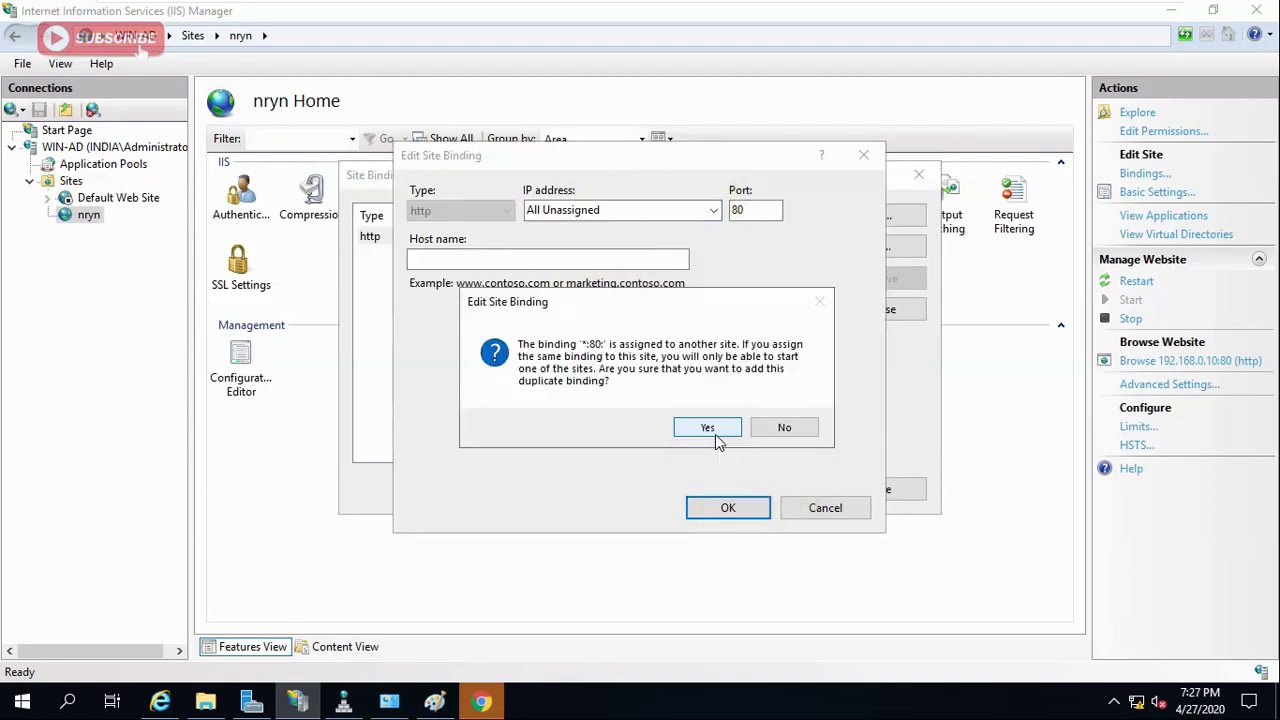
left_click(712, 432)
left_click(843, 485)
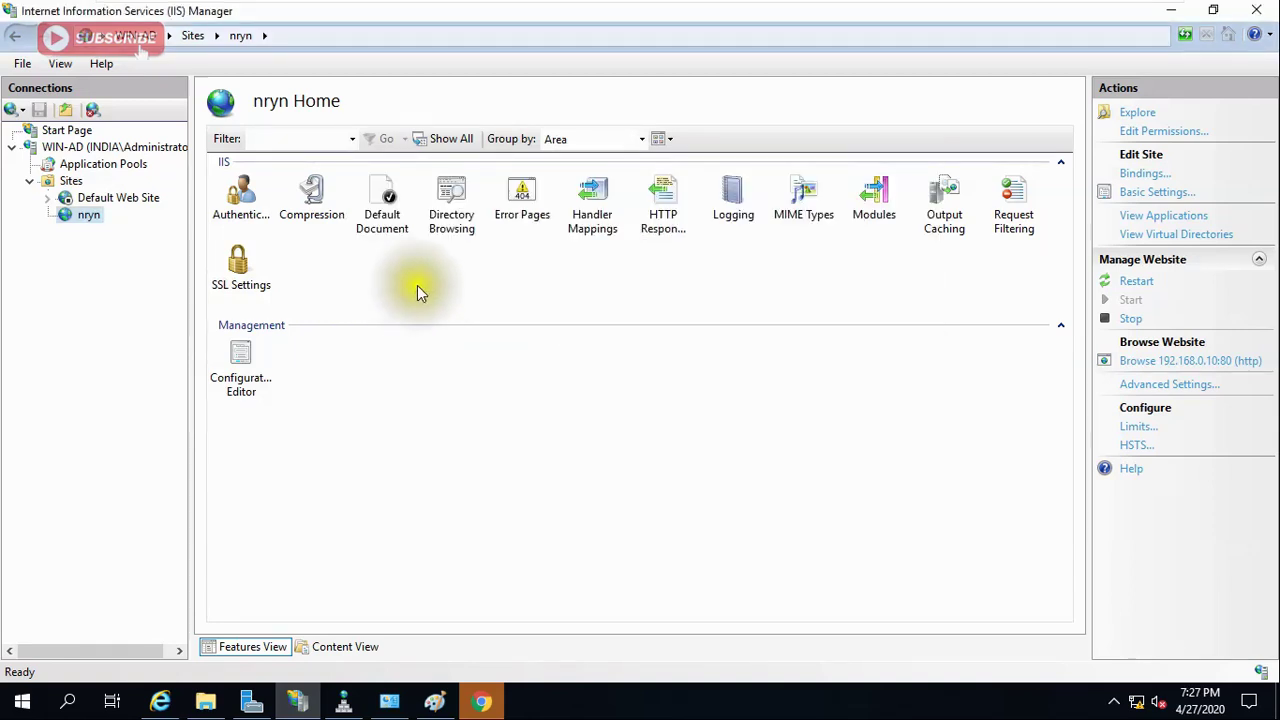
Browse the nryn site from IIS Manager and reload the localhost page in Chrome.
left_click(1197, 362)
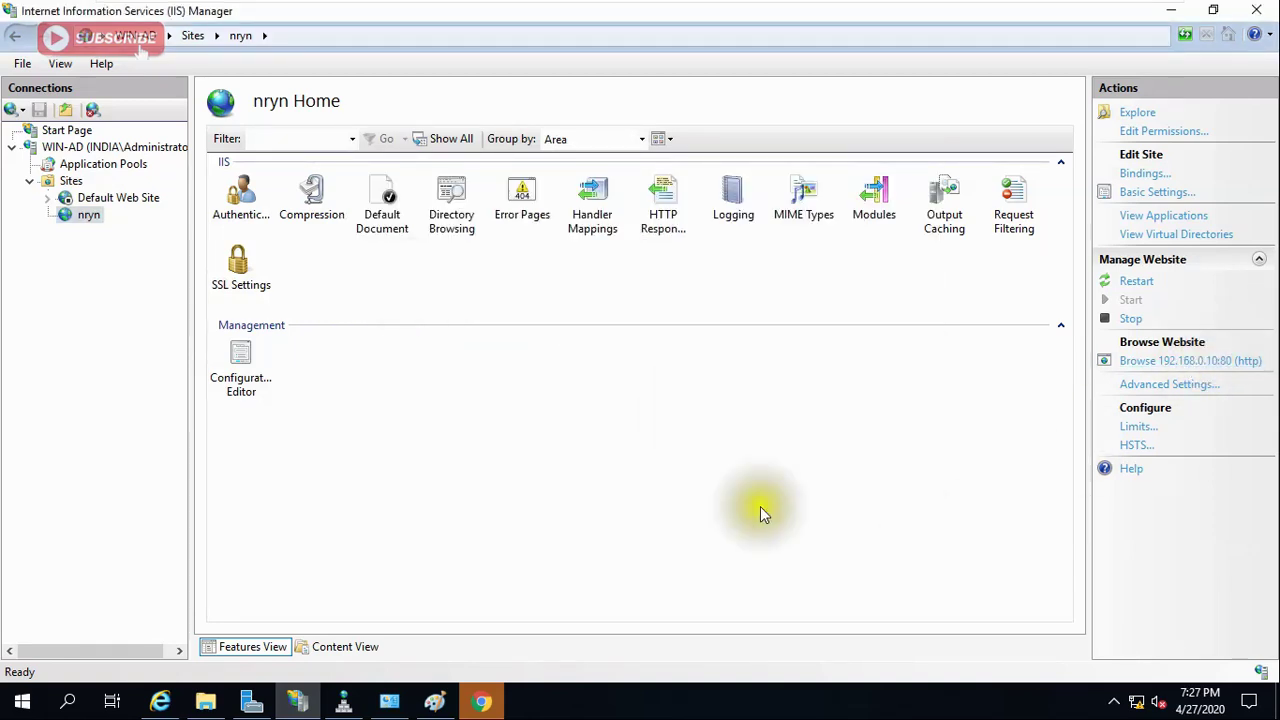
left_click(481, 700)
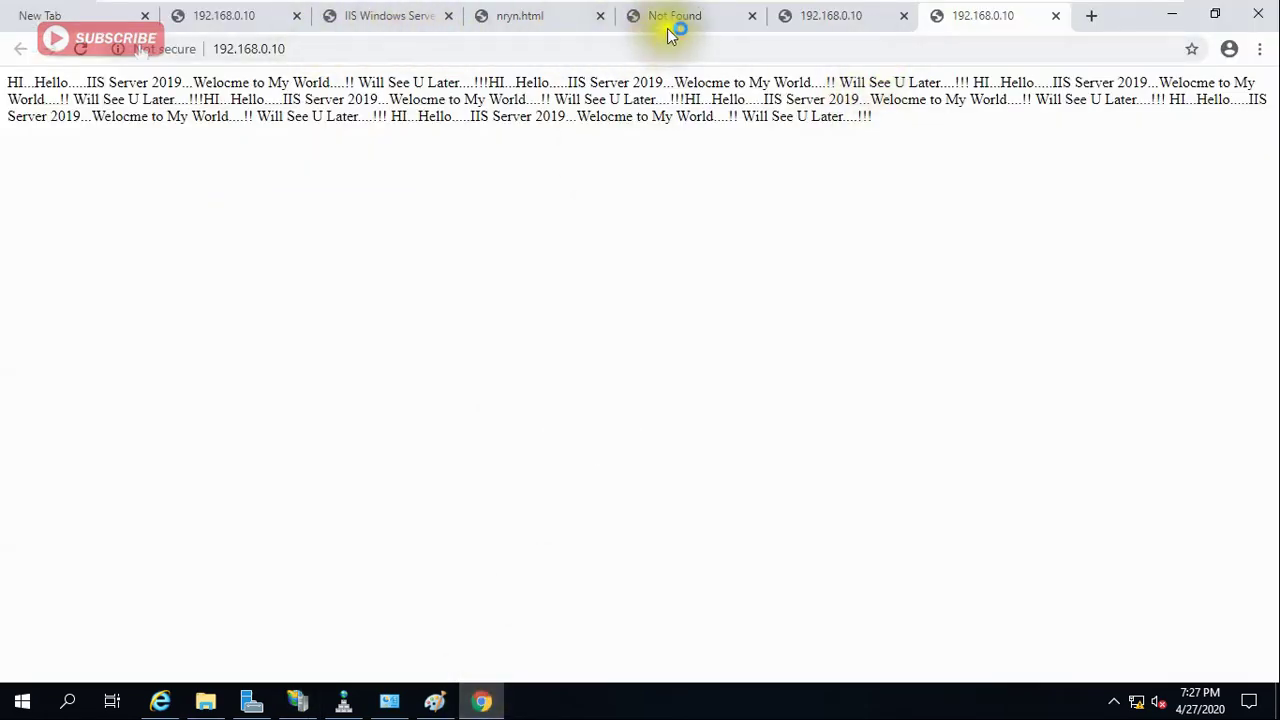
left_click(845, 16)
left_click(678, 18)
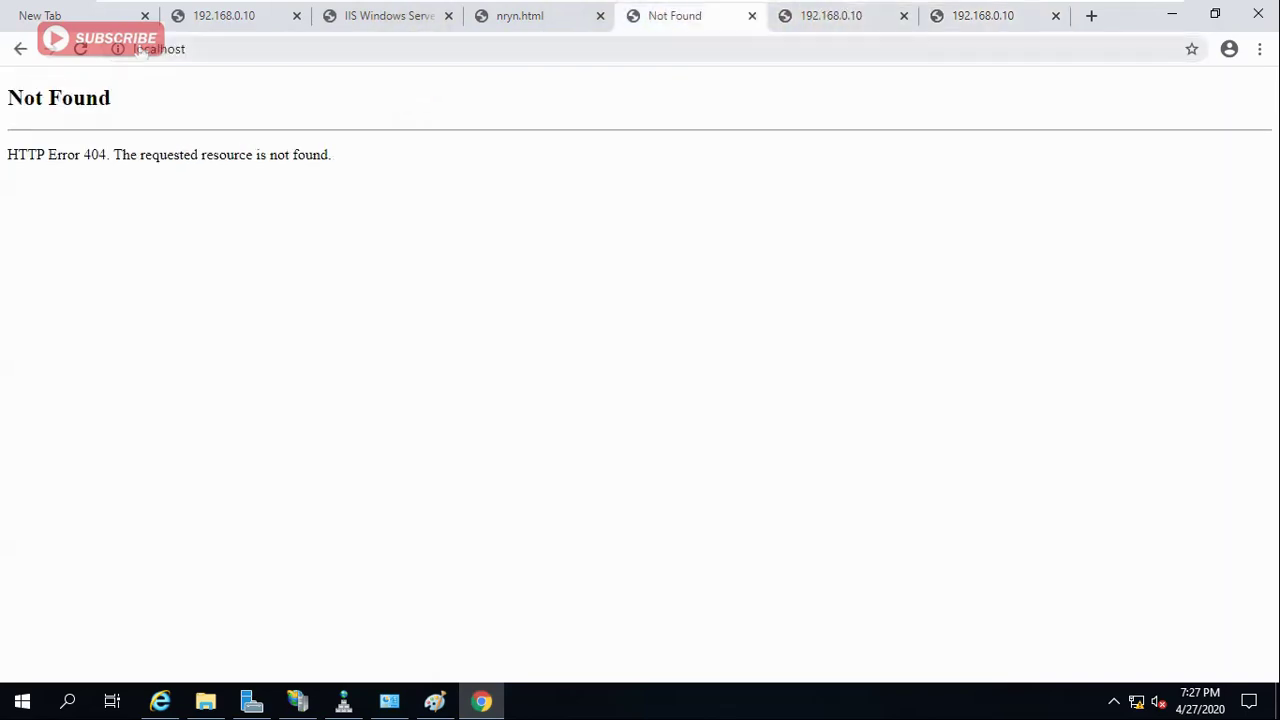
key("Return")
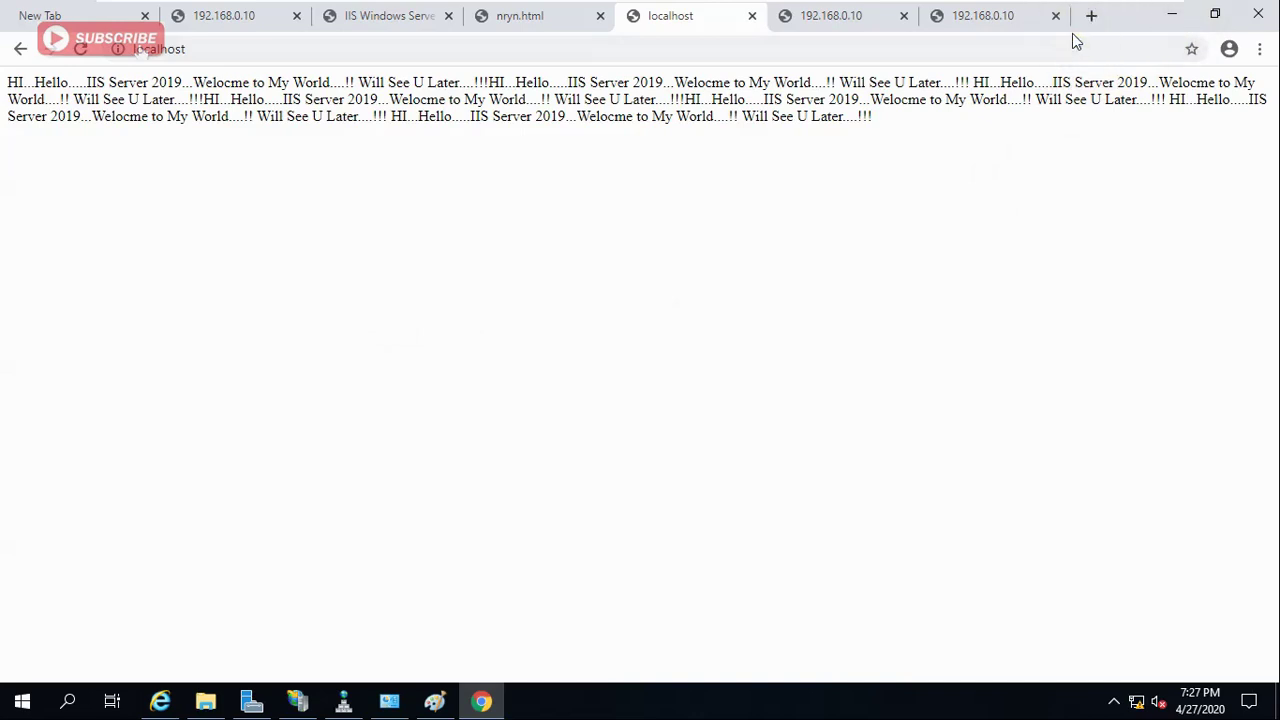
left_click(97, 20)
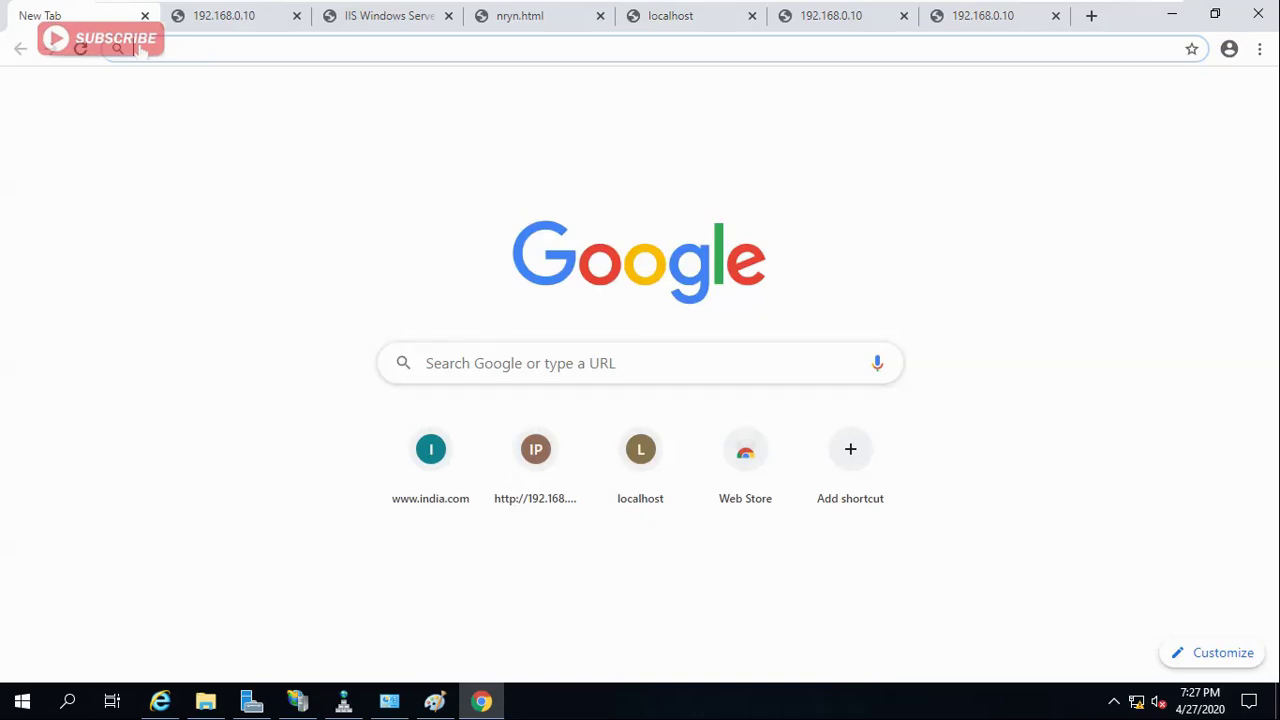
type("ww")
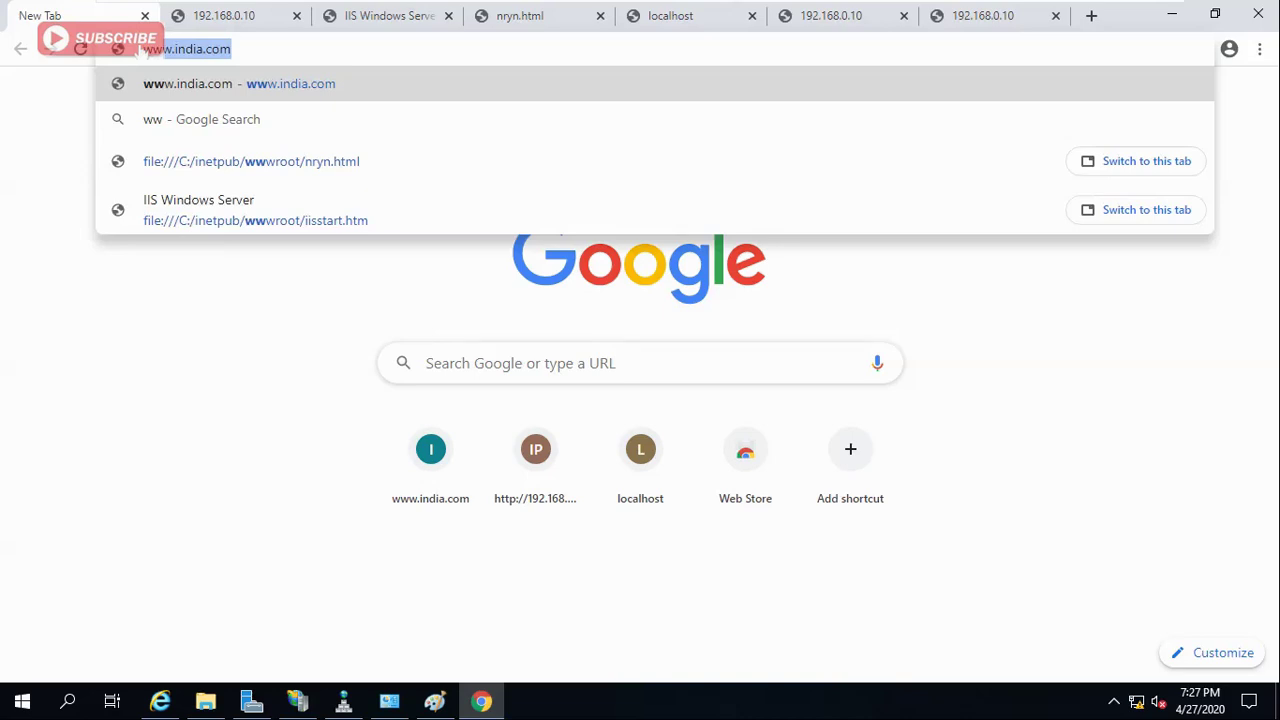
key("Return")
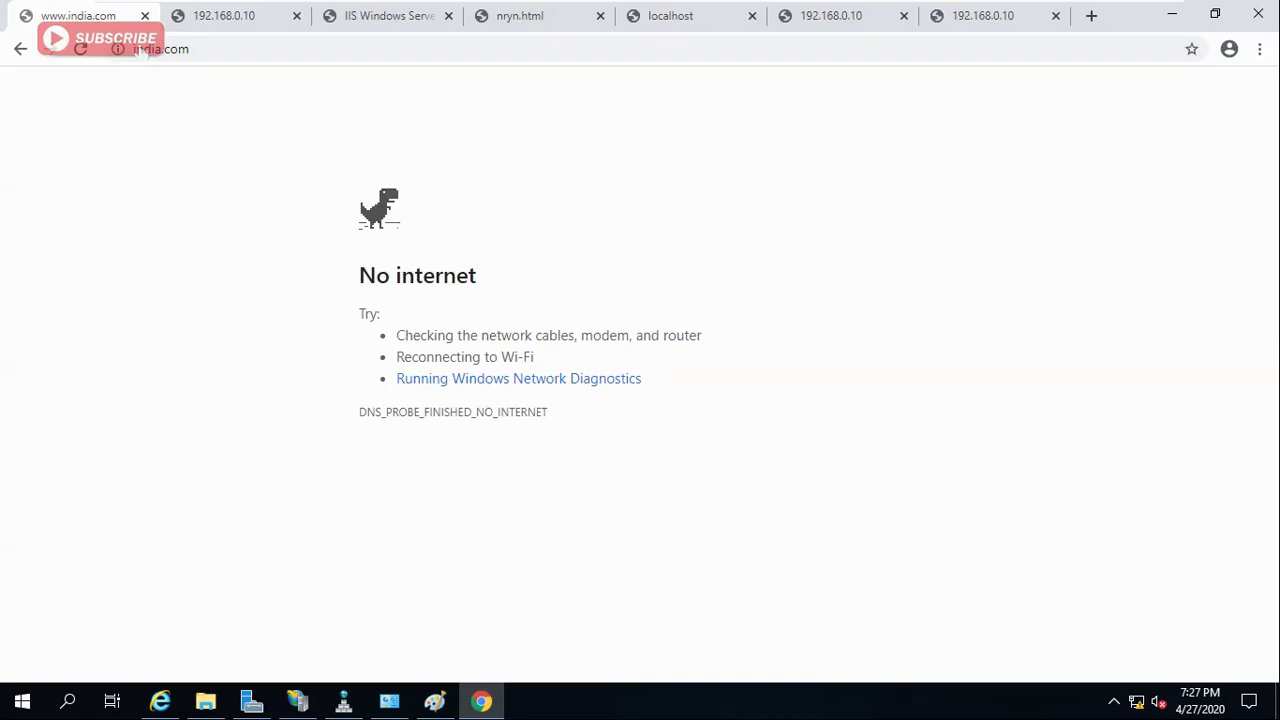
left_click(150, 52)
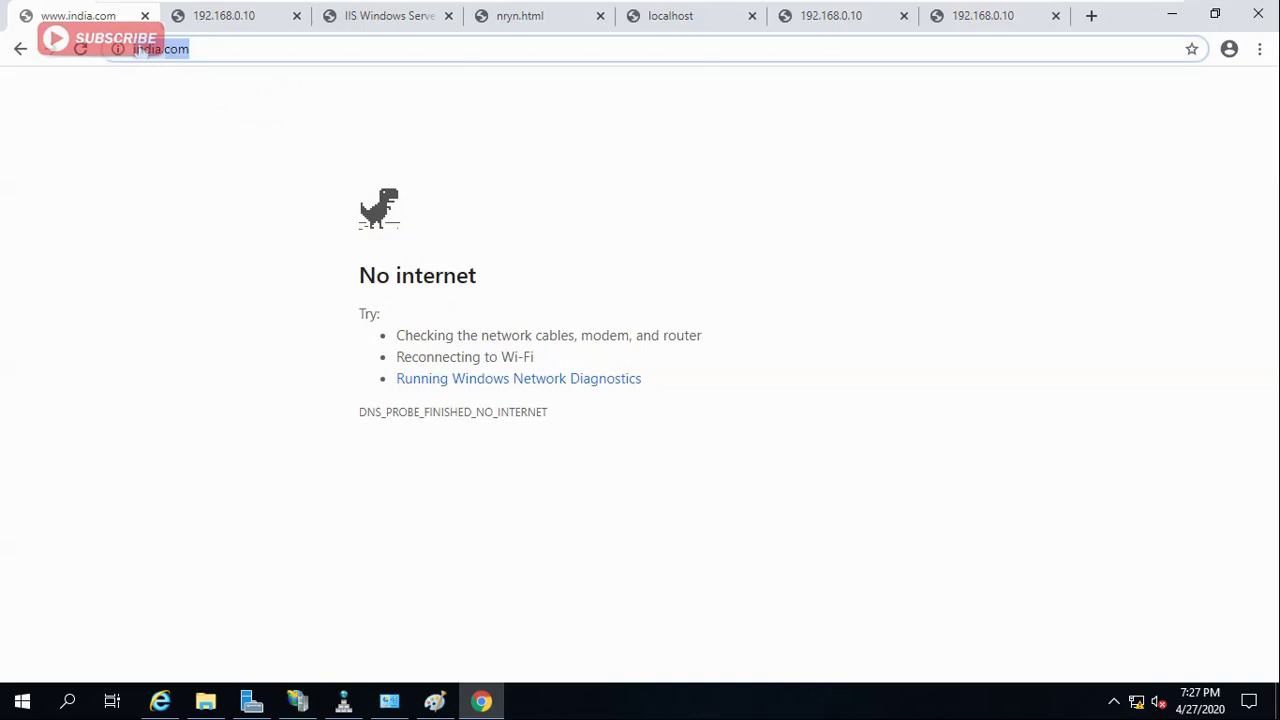
left_click(405, 298)
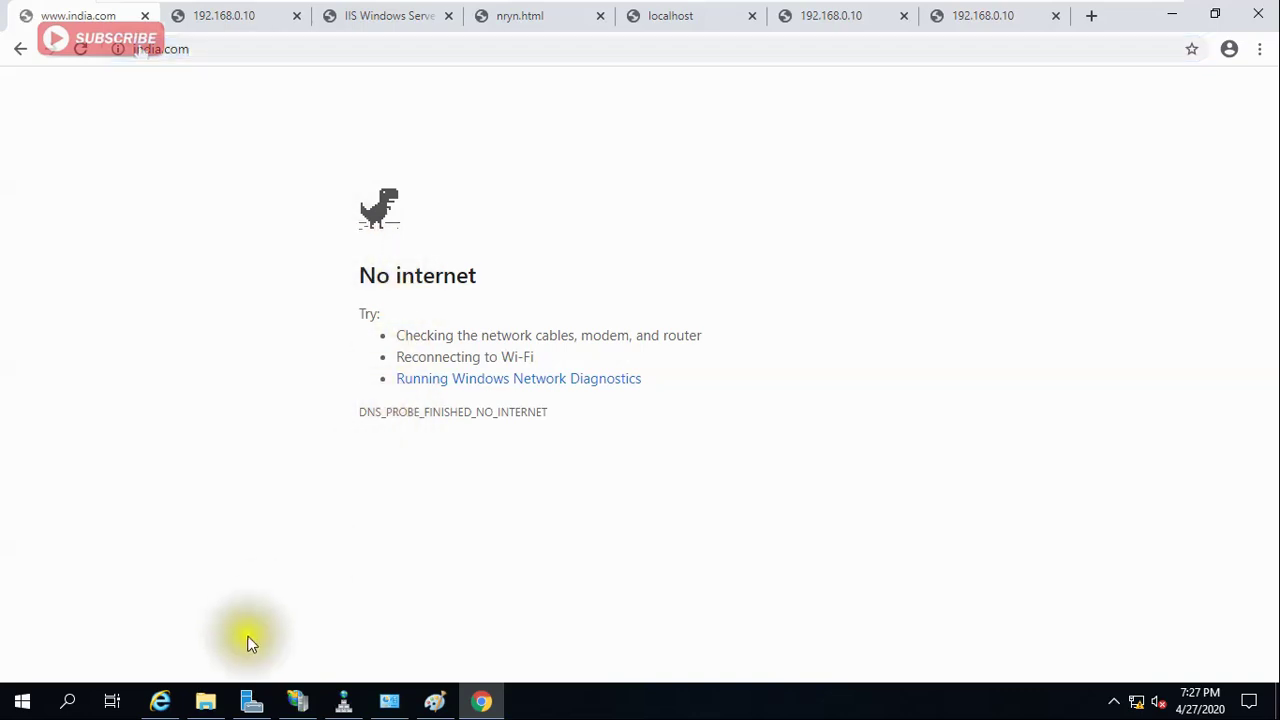
Switch to Internet Explorer, try to load the india.com site in a new tab and check its address.
left_click(160, 701)
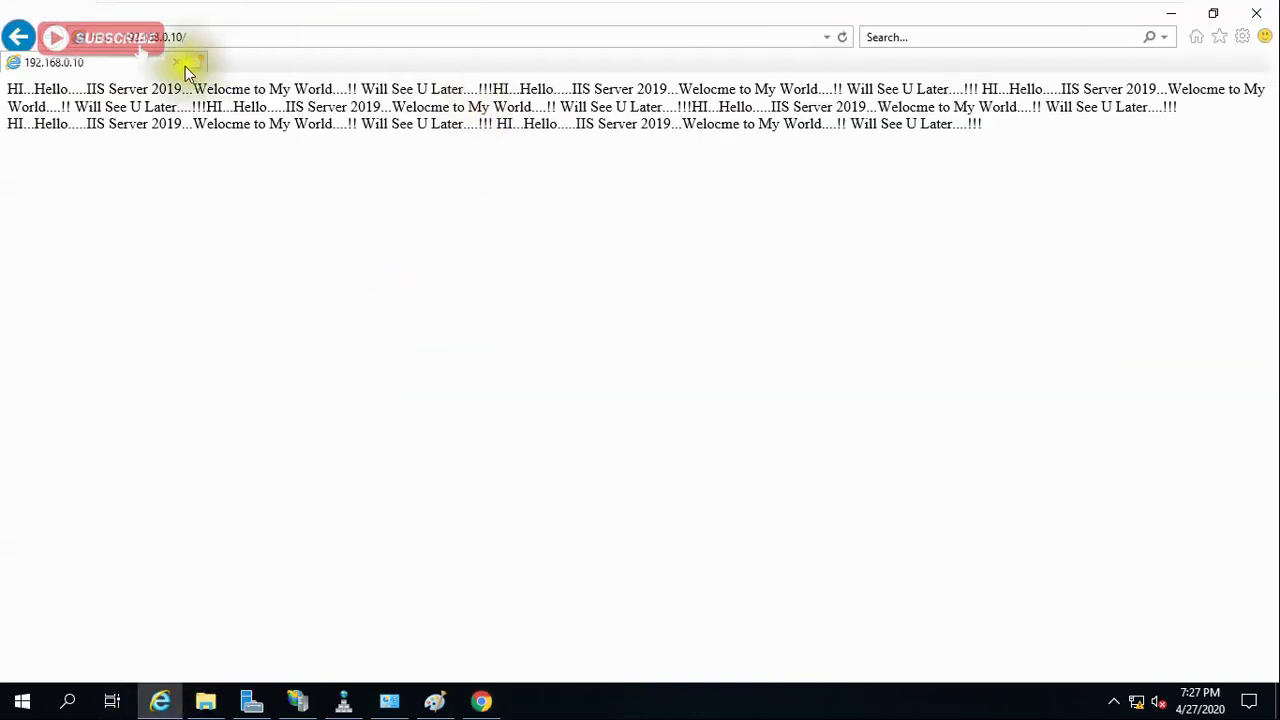
left_click(197, 63)
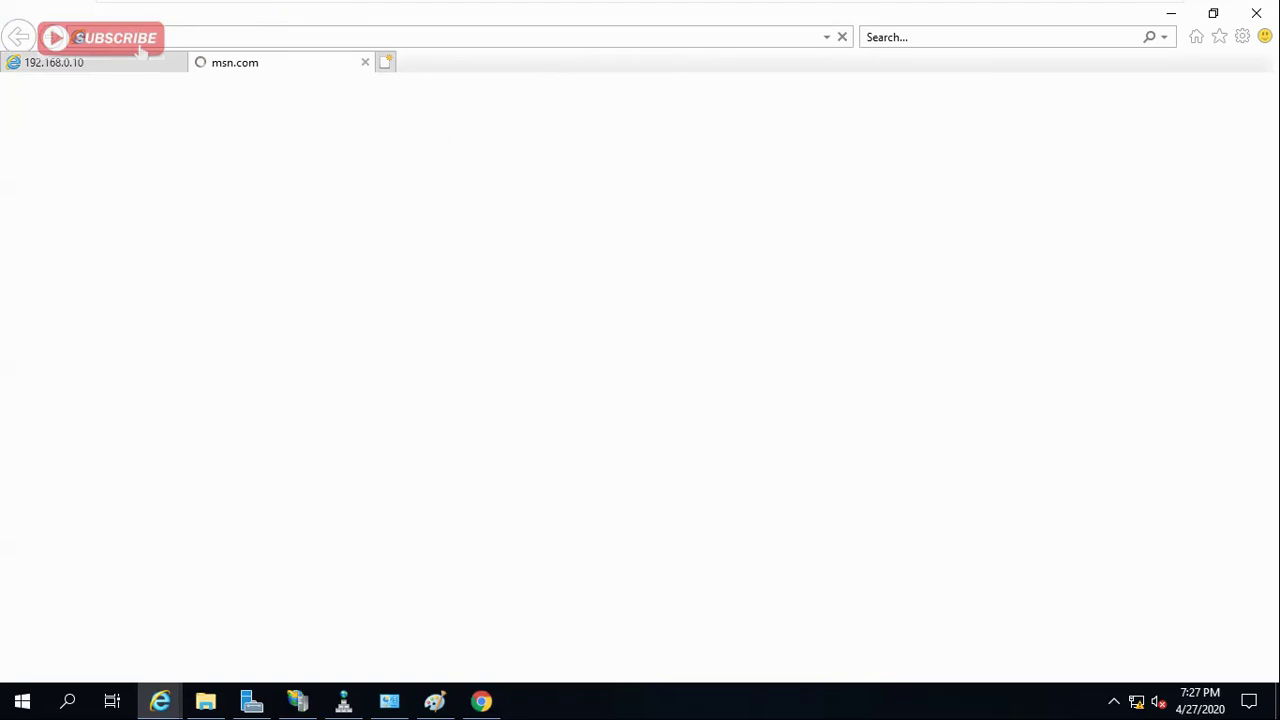
type("ind")
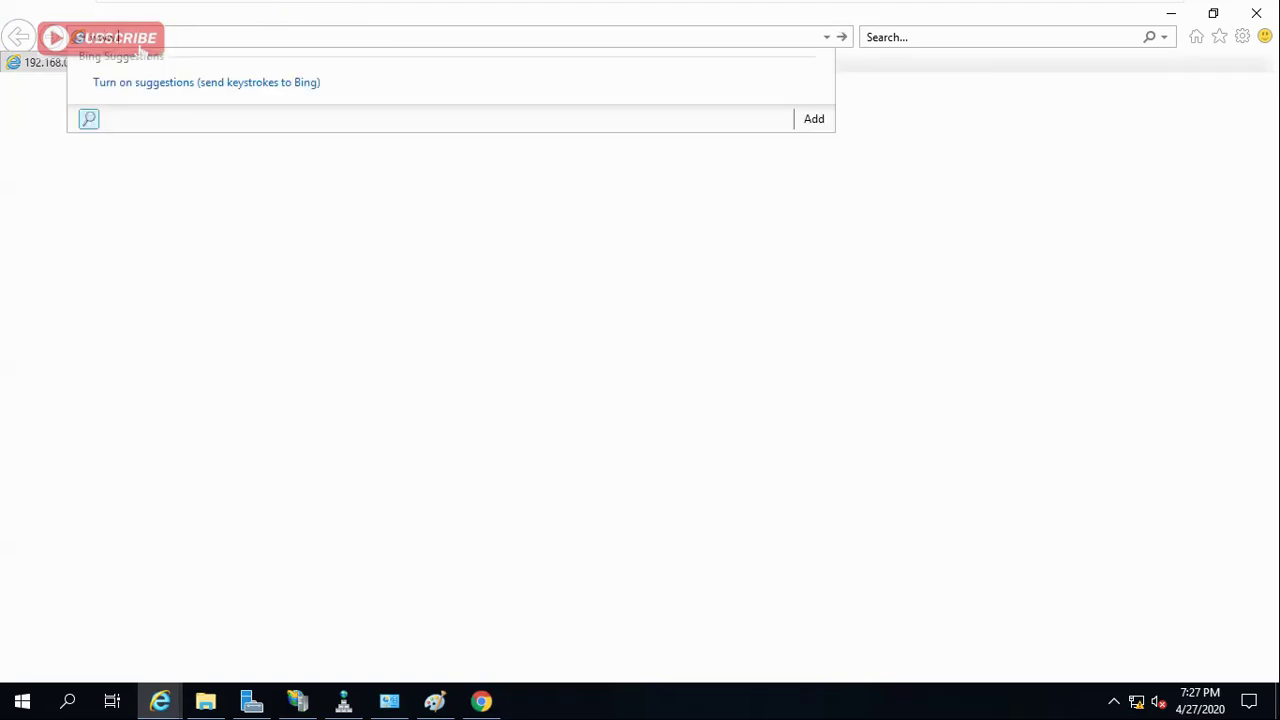
type("i")
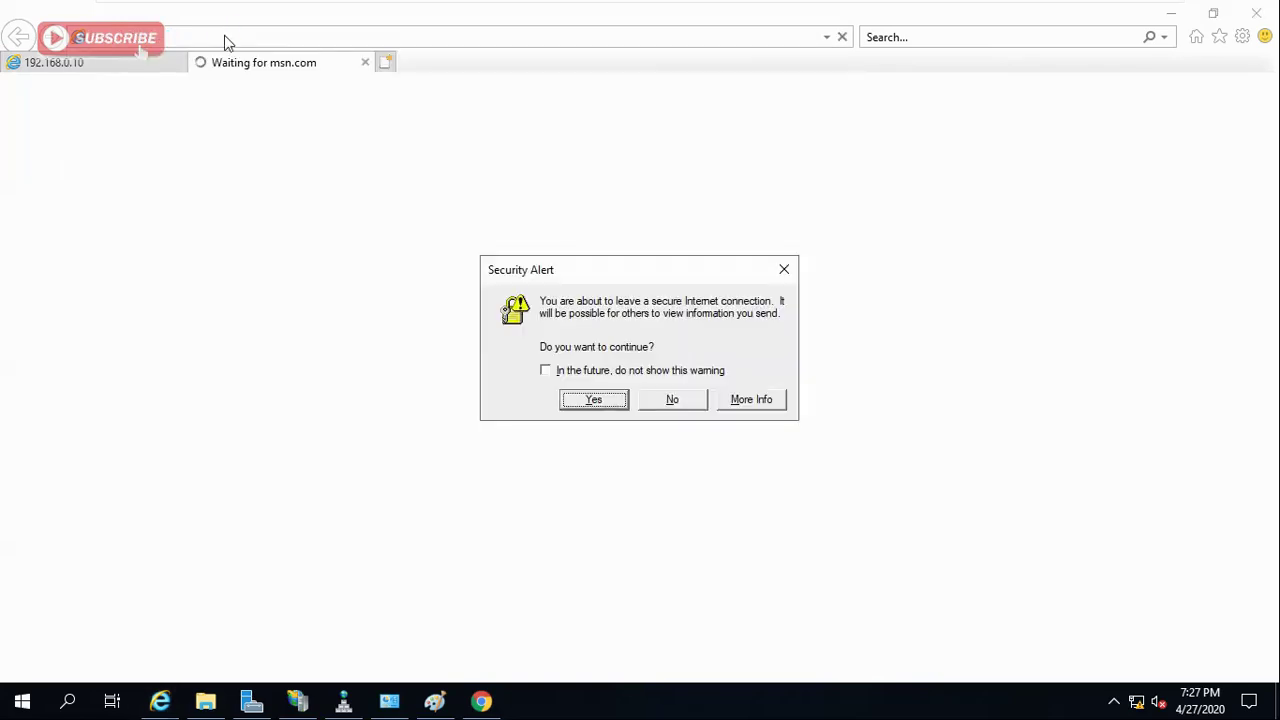
left_click(598, 402)
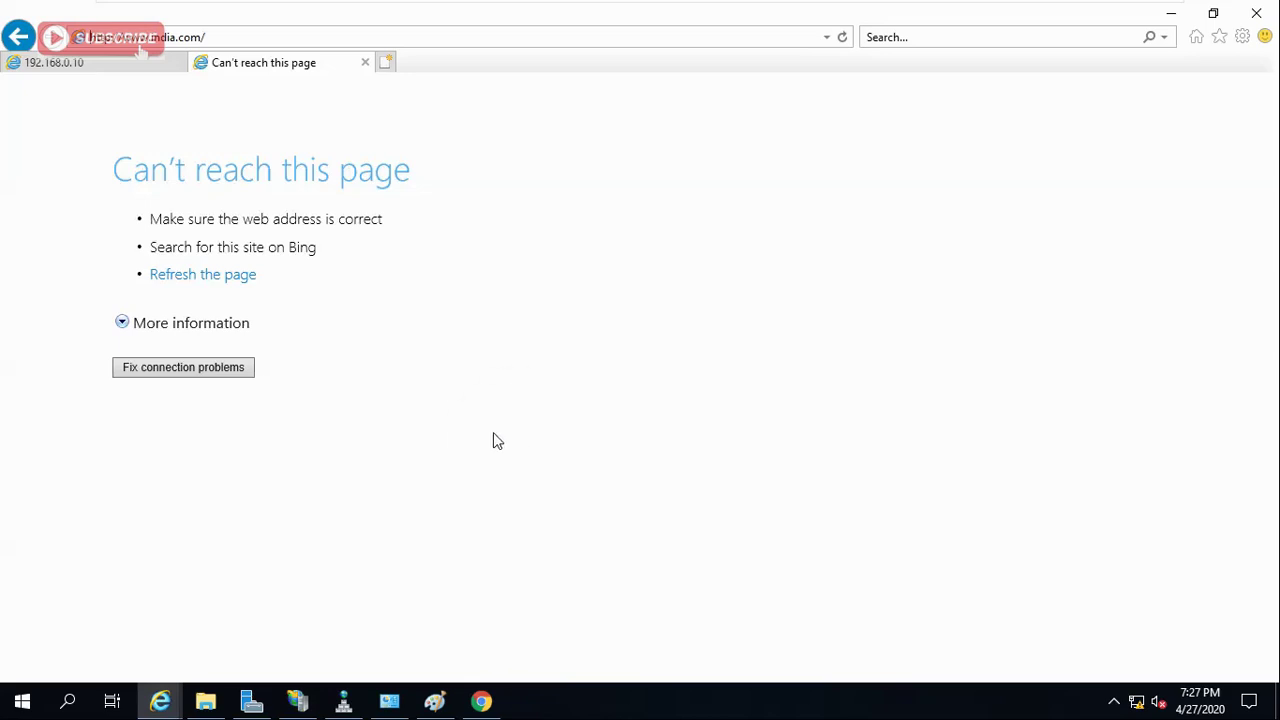
left_click(149, 34)
left_click(160, 30)
left_click(190, 37)
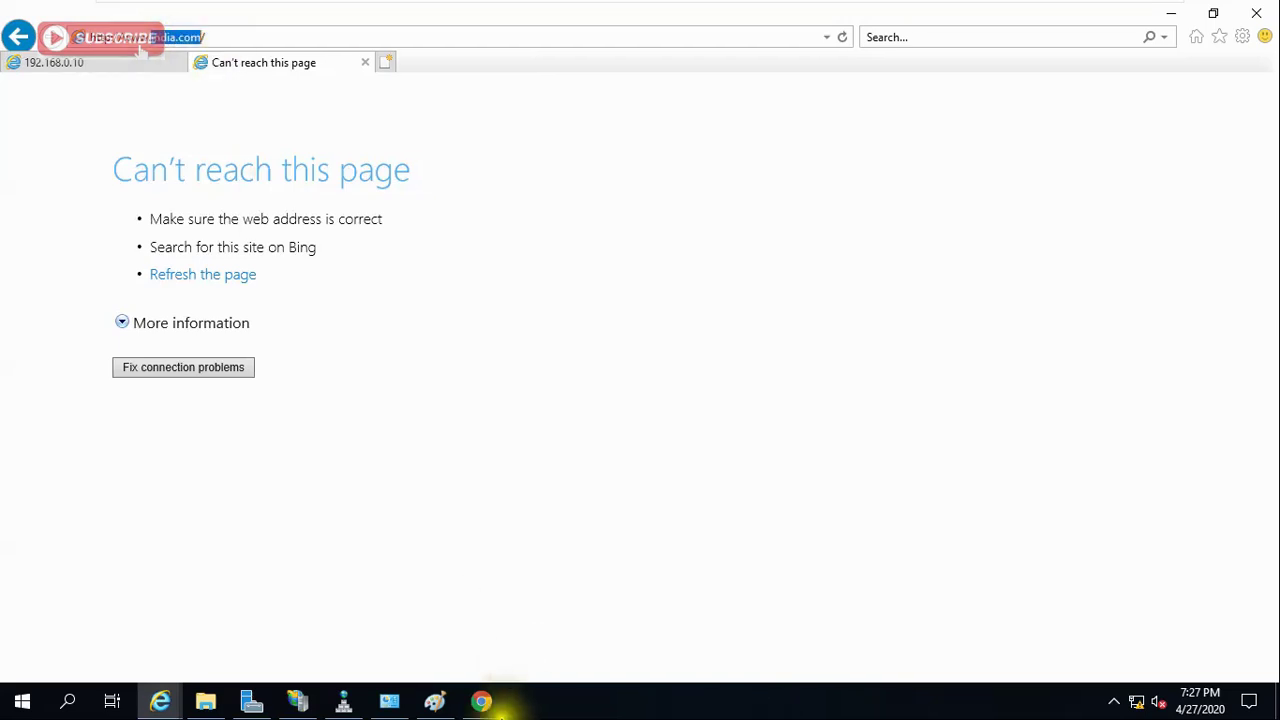
Switch to DNS Manager, open the india.com forward lookup zone and maximize the window.
left_click(350, 703)
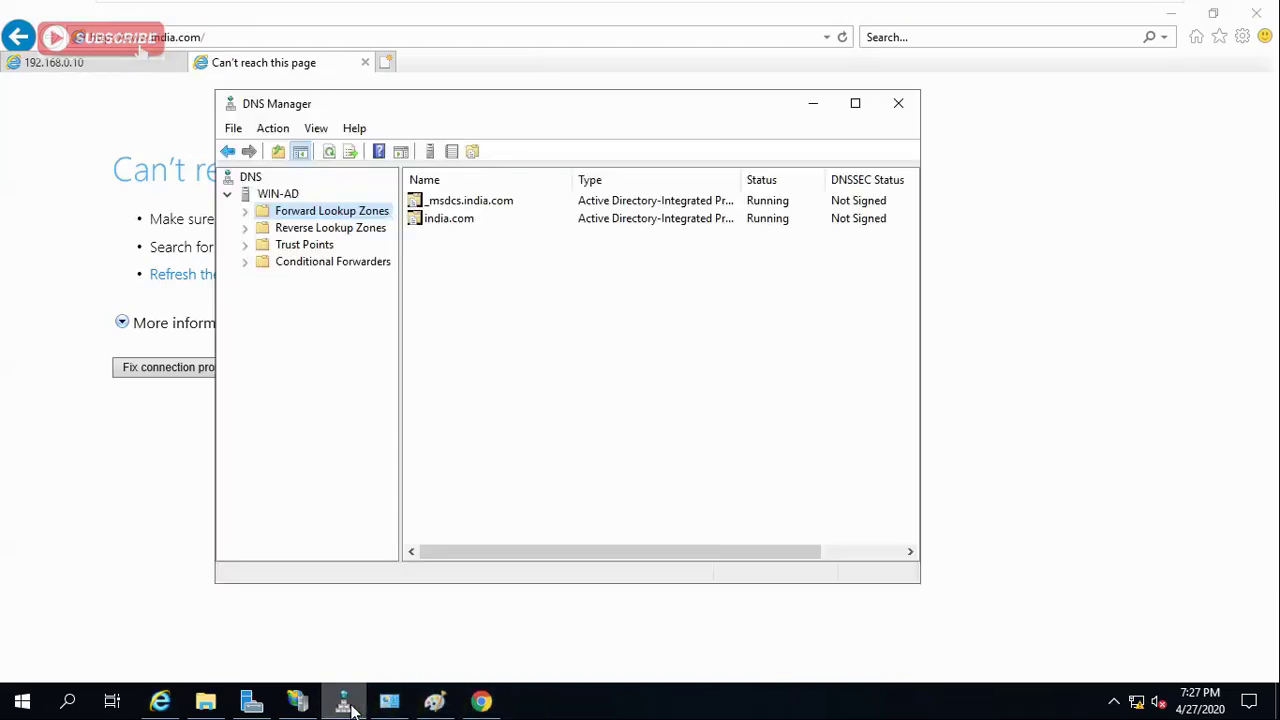
double_click(317, 217)
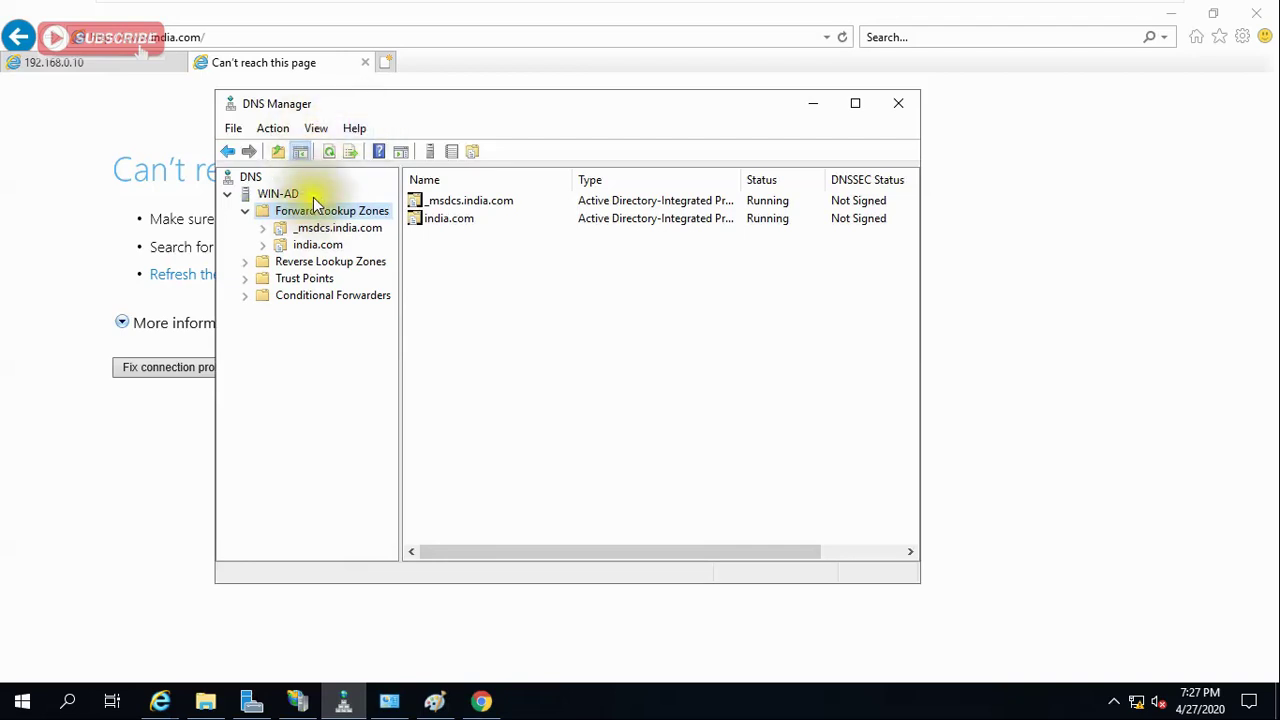
double_click(322, 246)
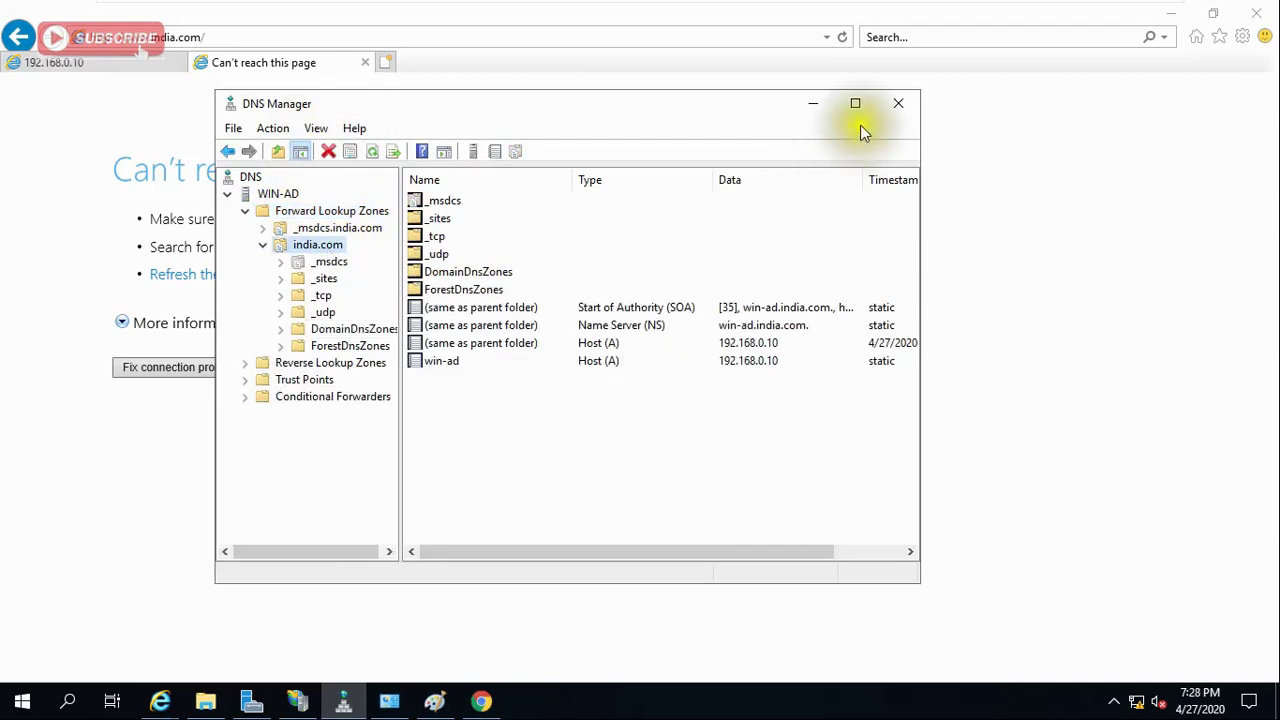
left_click(855, 105)
Add a host (A) record named www with IP address 192.168.0.10 to the india.com zone and select the new record.
right_click(501, 498)
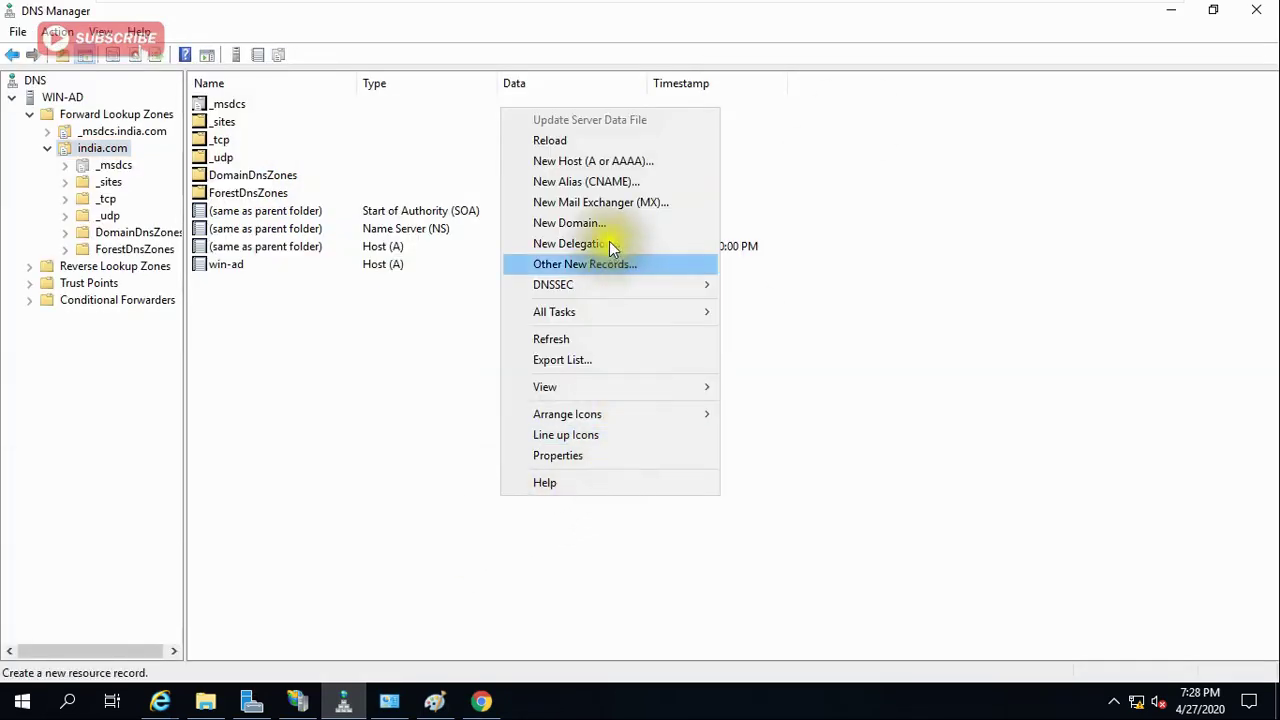
left_click(590, 162)
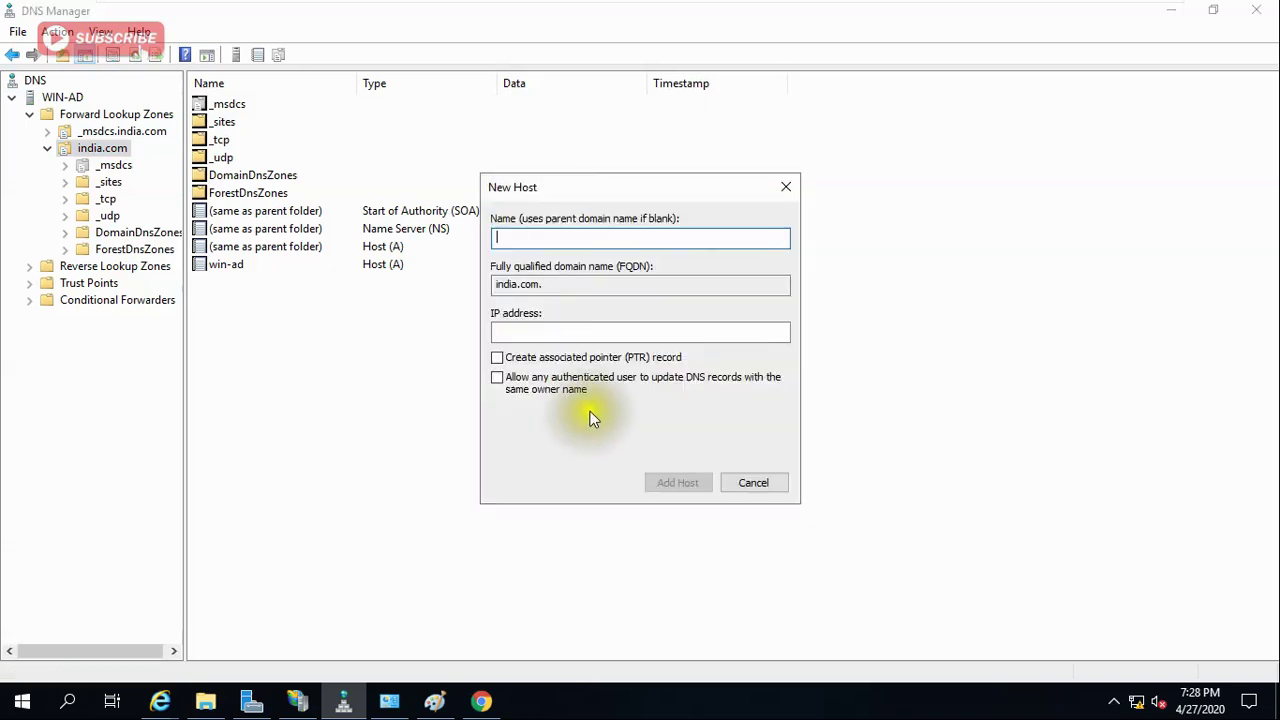
type("www")
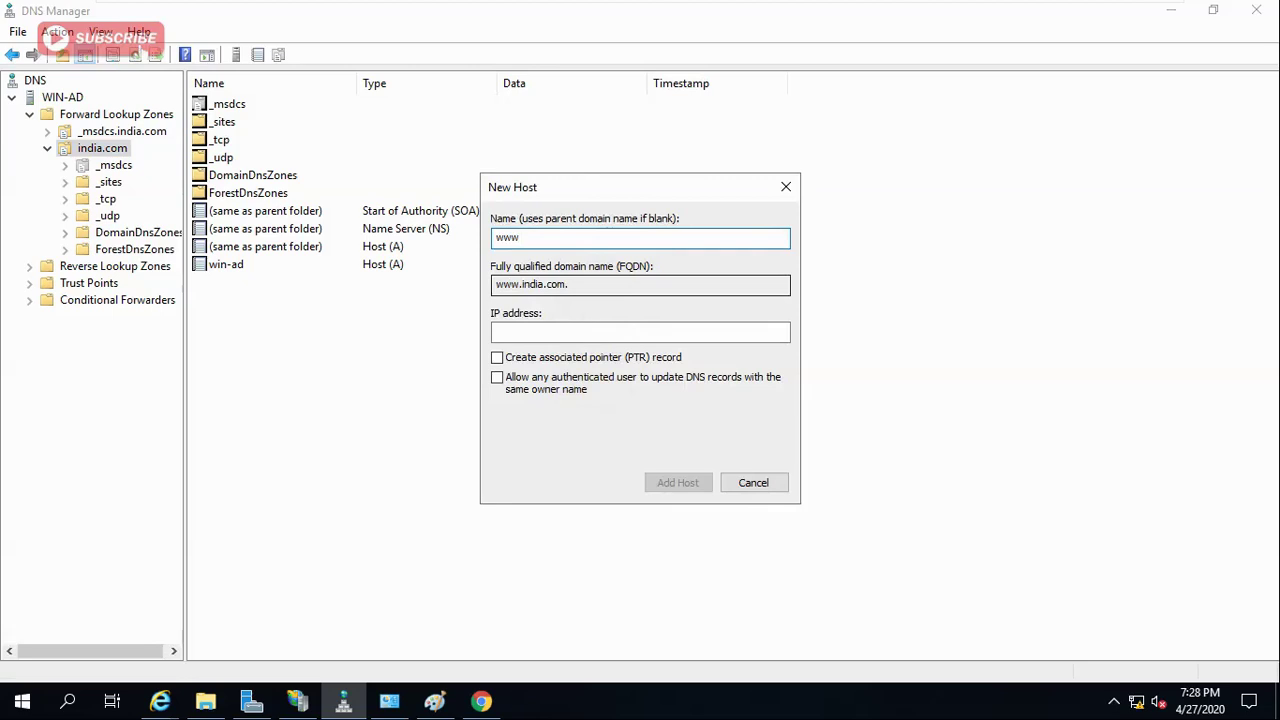
left_click_drag(608, 284, 498, 284)
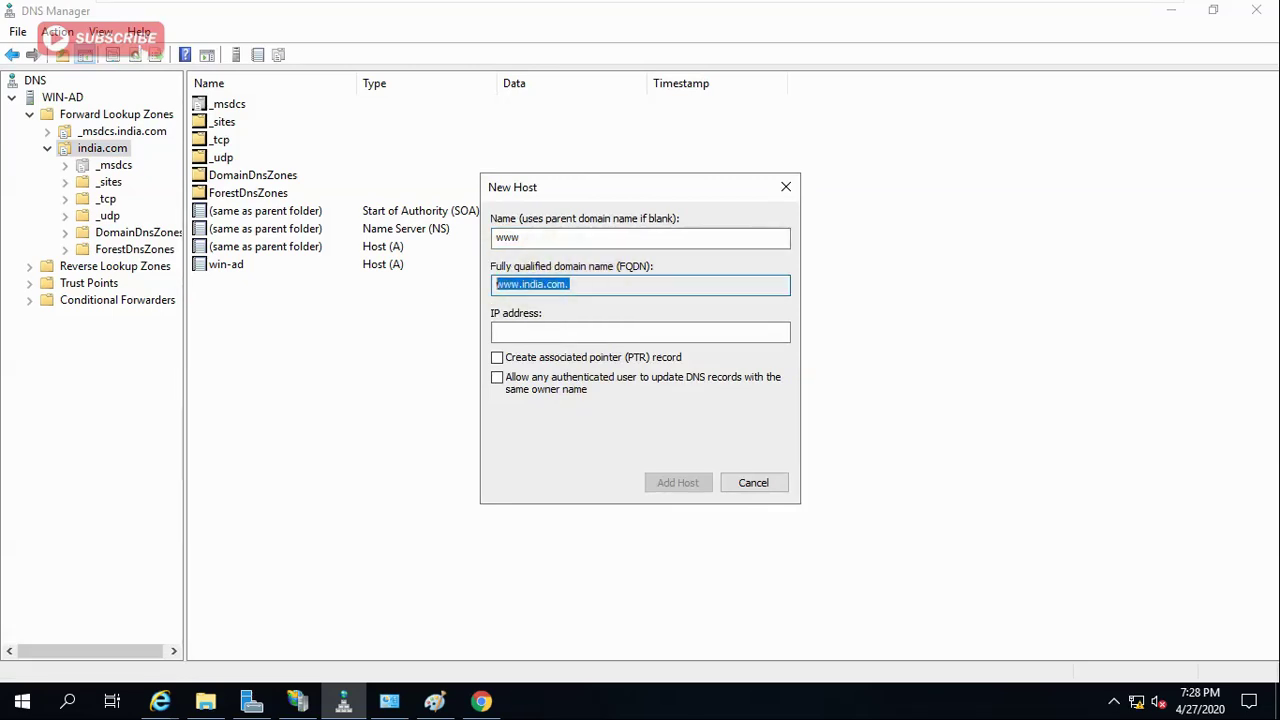
left_click(497, 332)
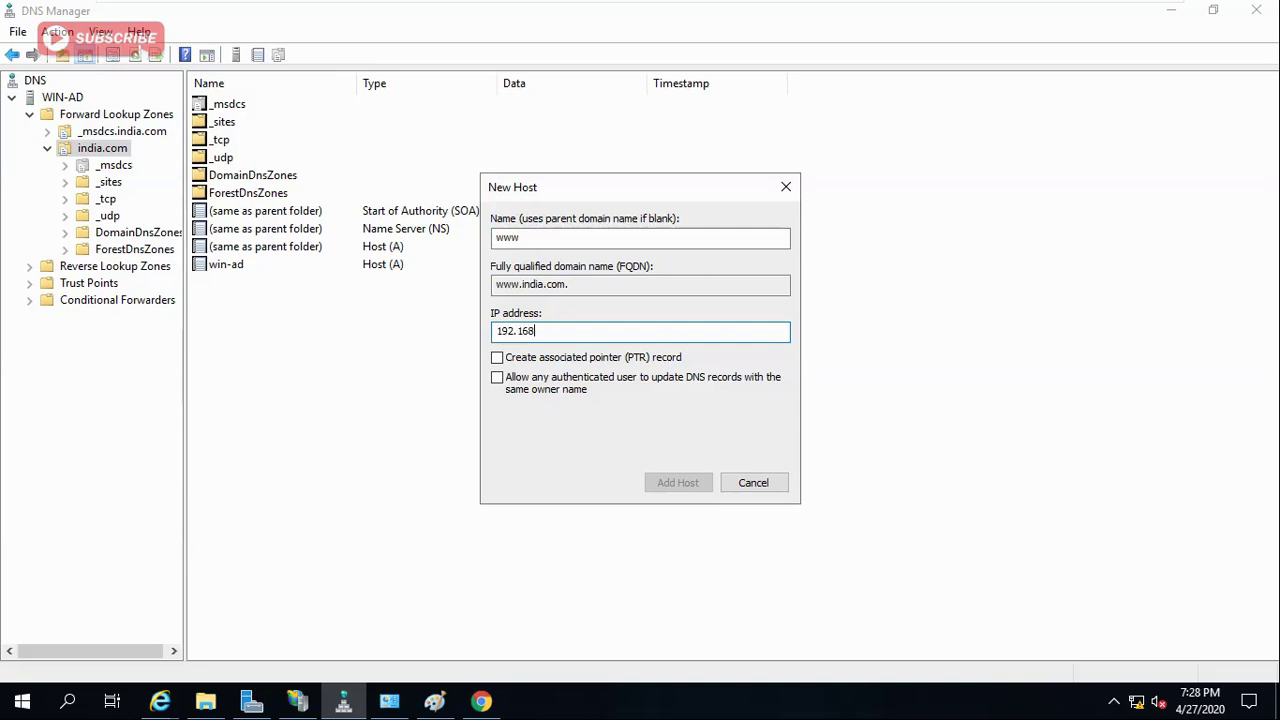
type("192.168.0.10")
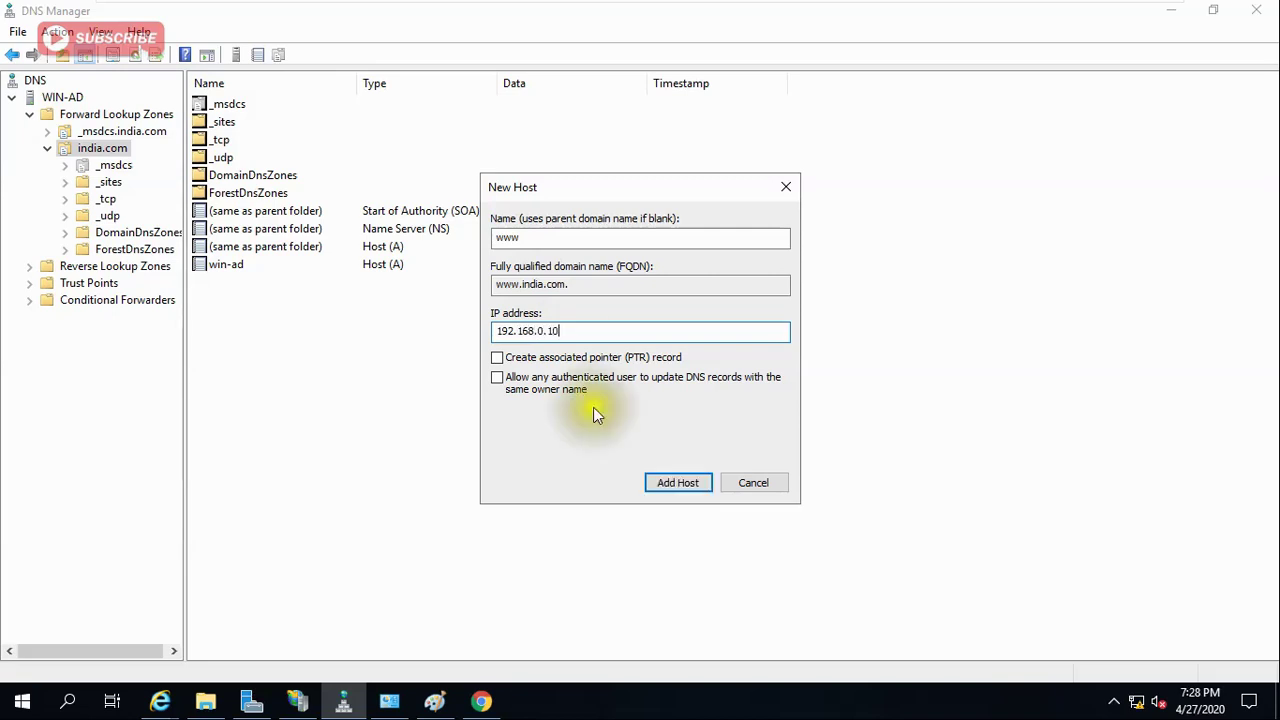
left_click(673, 488)
left_click(772, 417)
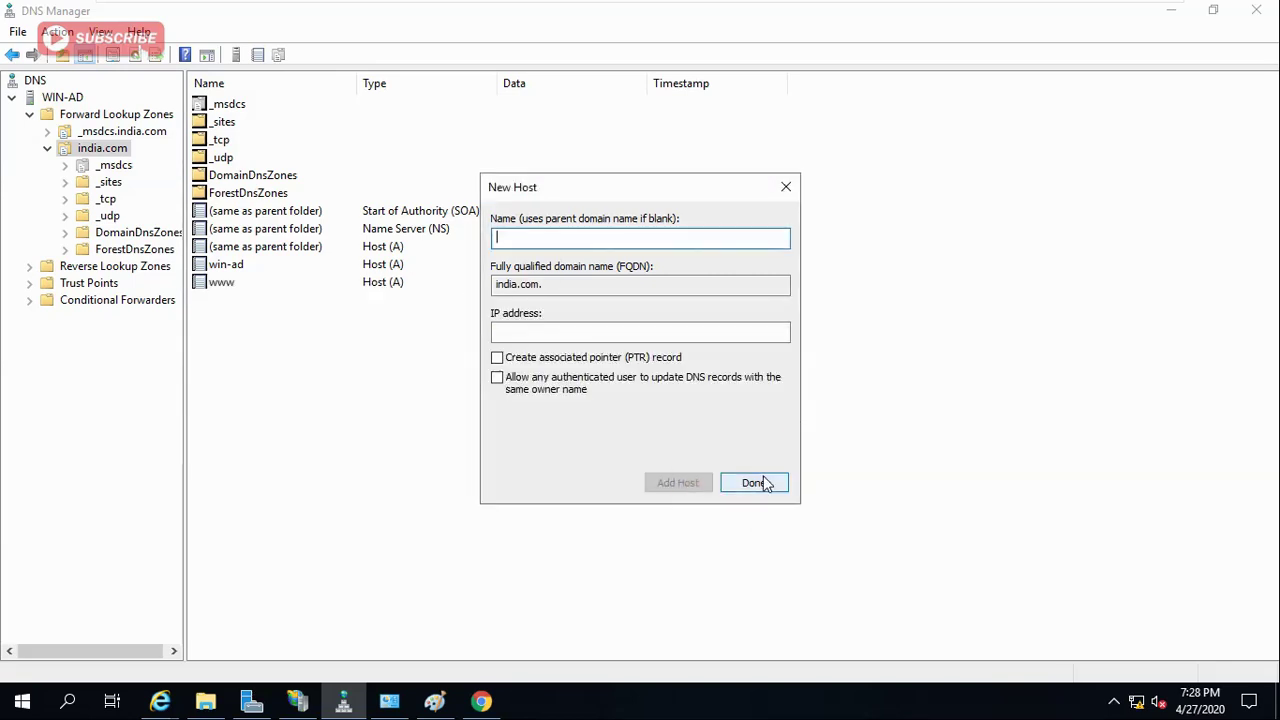
left_click(756, 483)
left_click(537, 286)
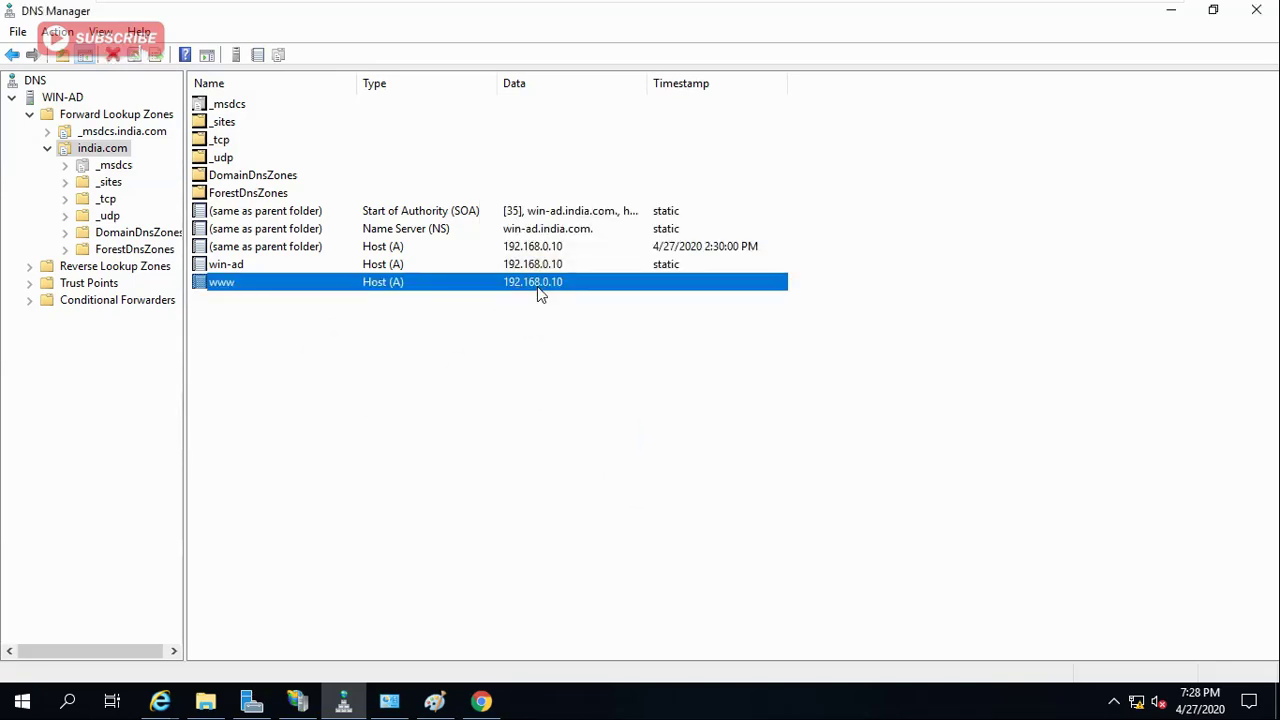
left_click(487, 697)
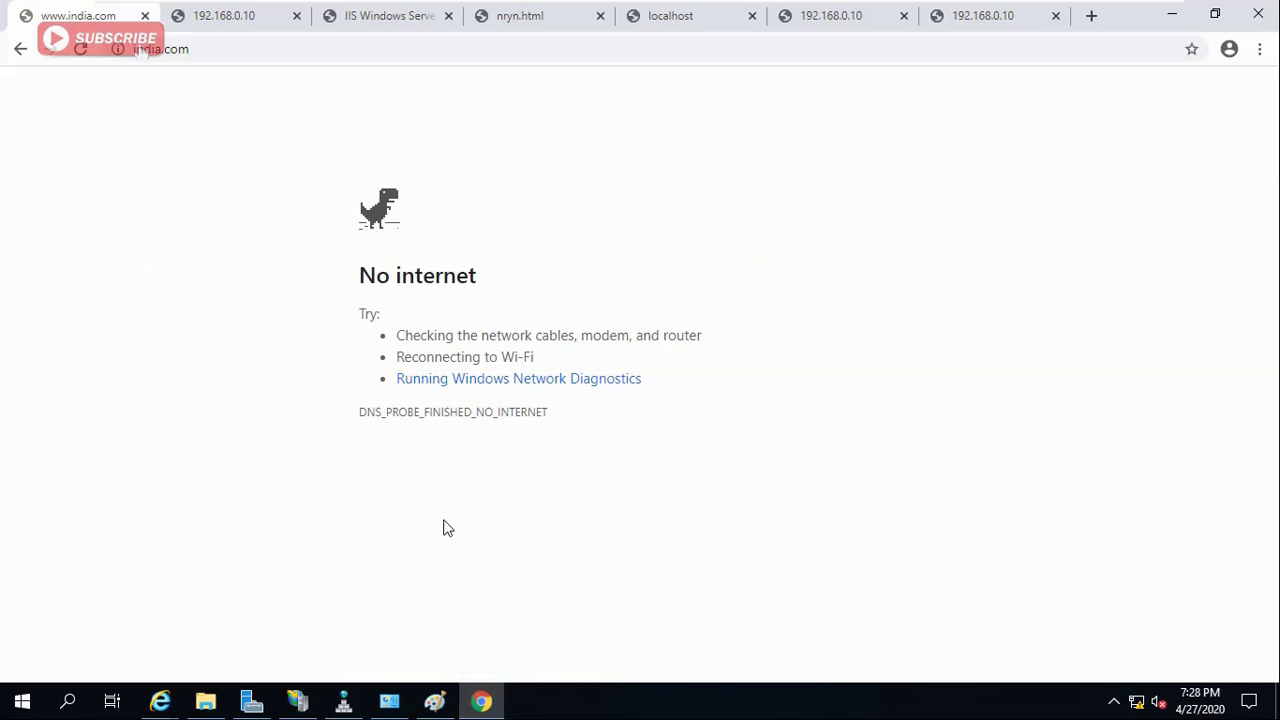
key("F5")
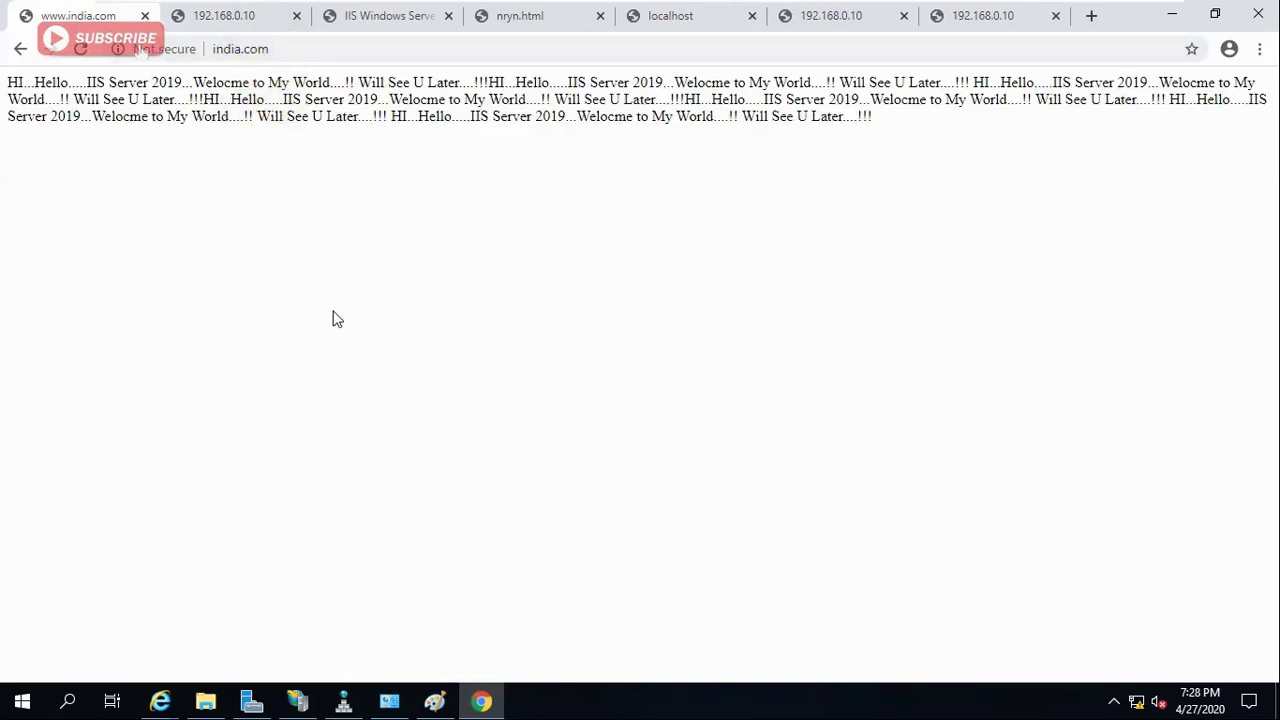
mouse_move(160, 700)
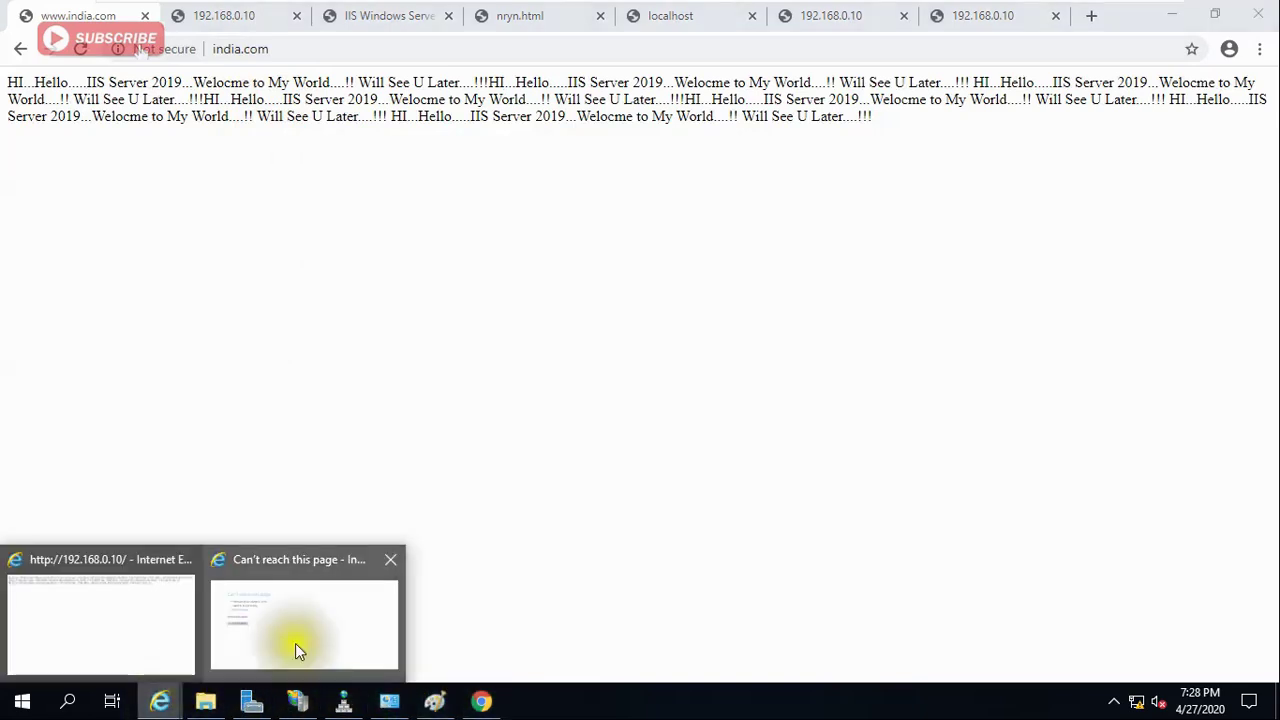
left_click(295, 643)
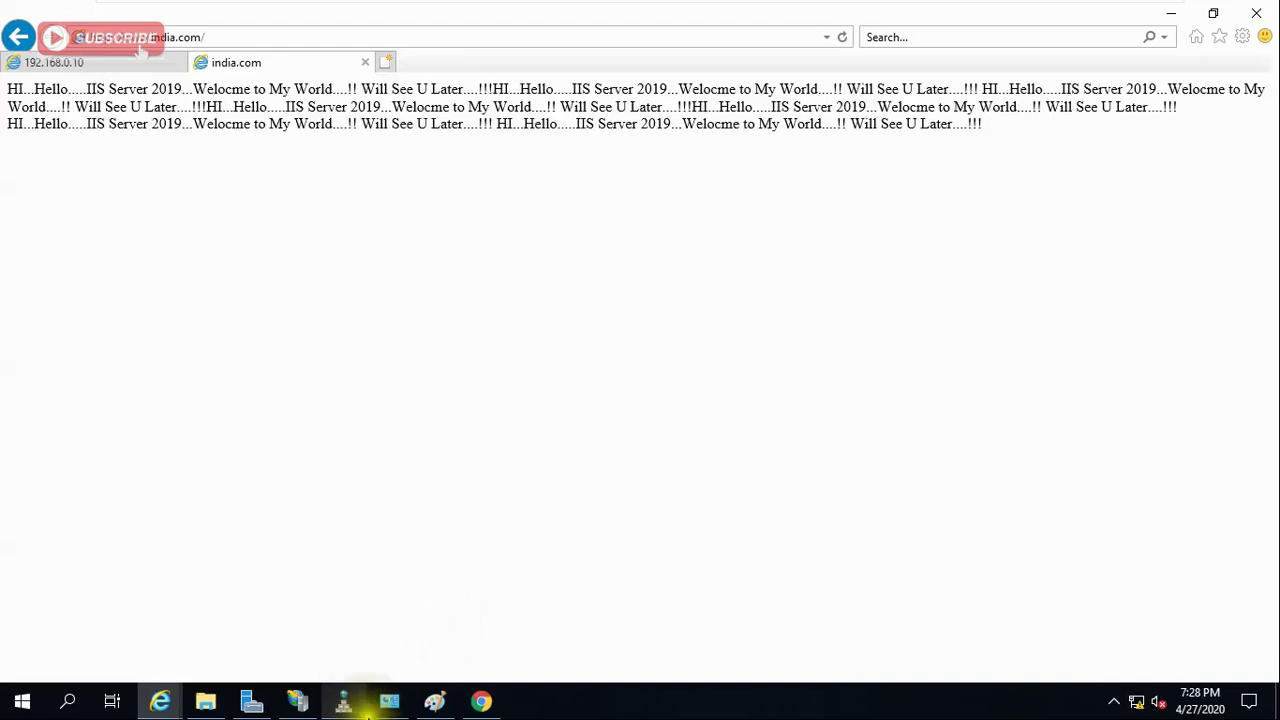
Examine the IP address and preferred DNS server in Ethernet0's IPv4 properties, and minimize Network Connections.
left_click(388, 700)
right_click(253, 197)
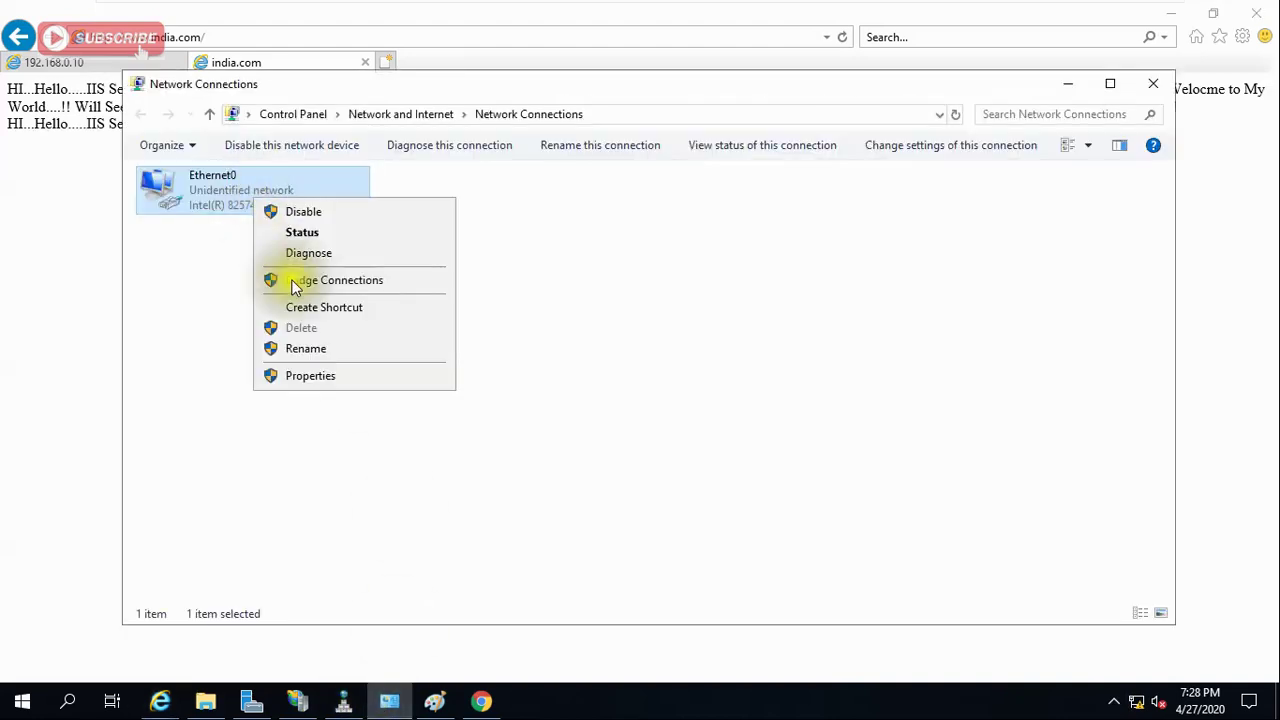
left_click(348, 375)
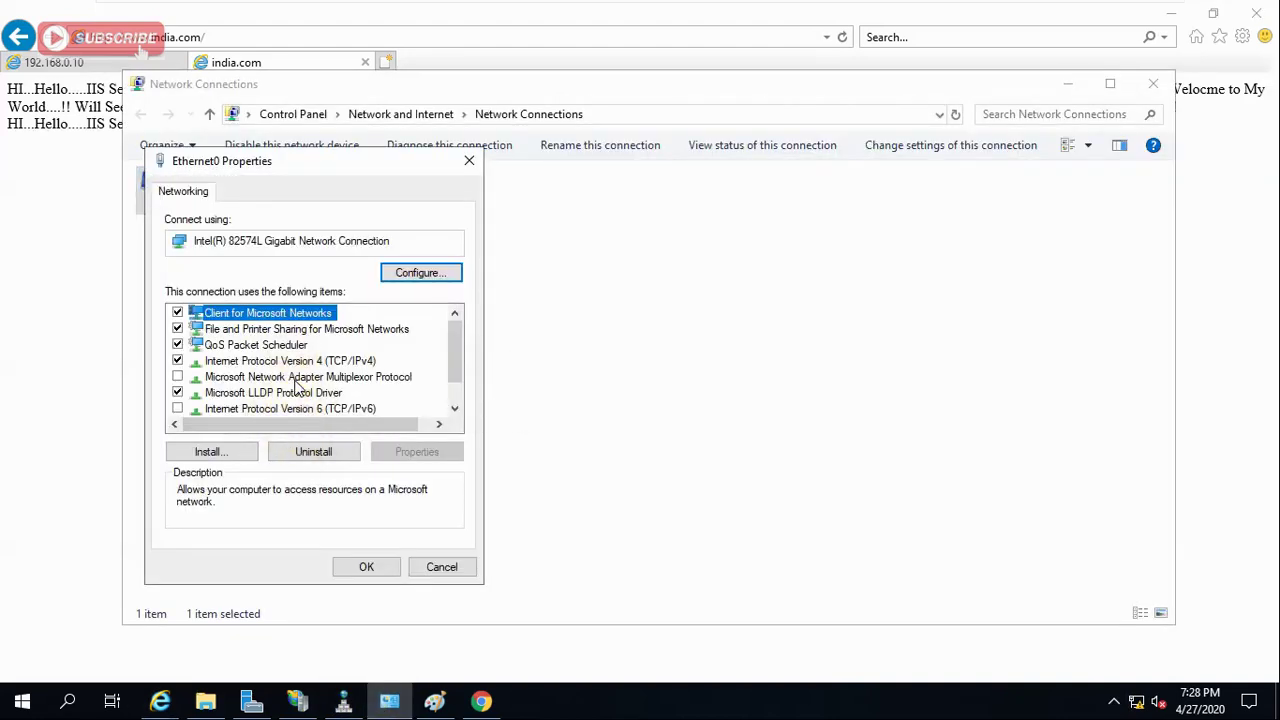
double_click(290, 361)
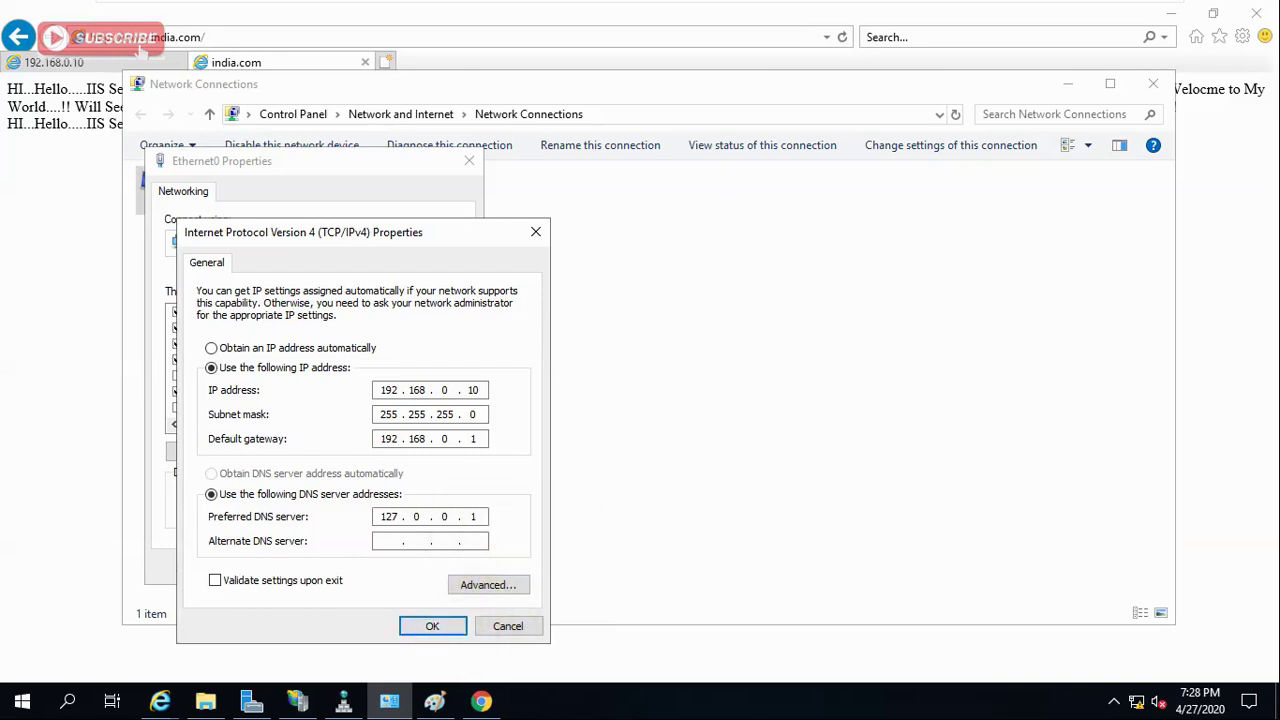
double_click(472, 516)
left_click(475, 516)
left_click(432, 627)
left_click(390, 569)
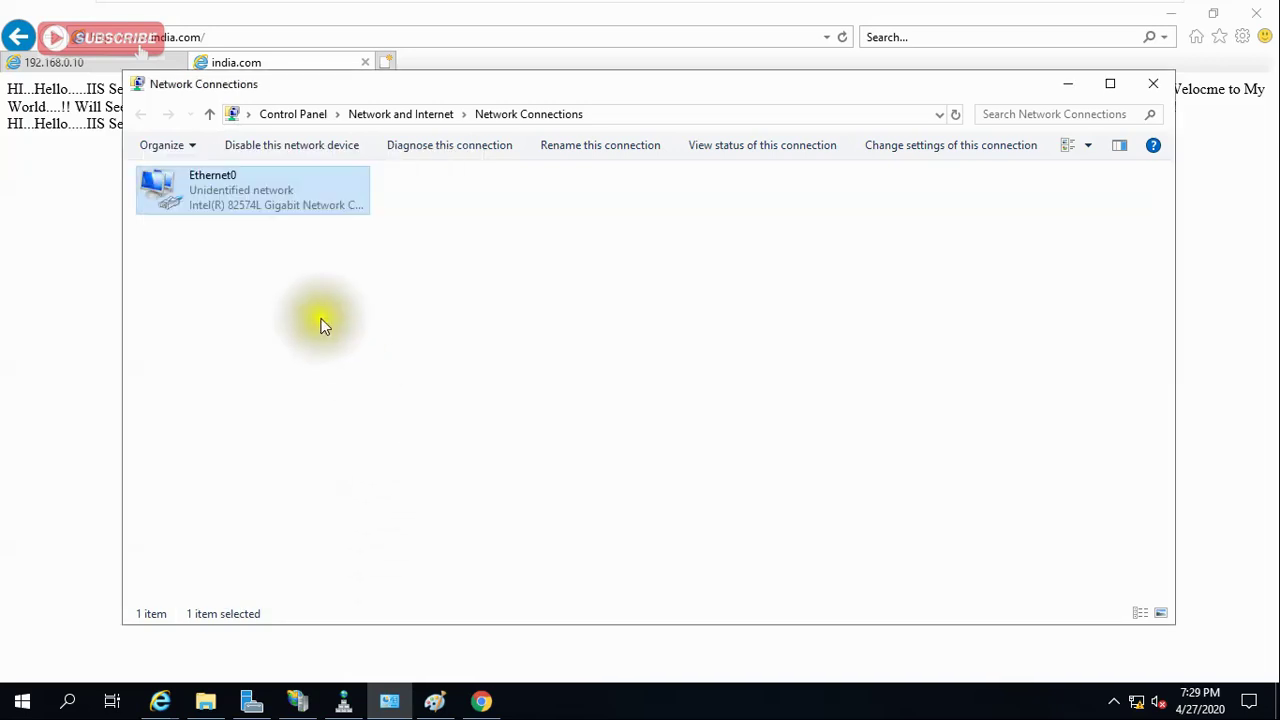
left_click(1067, 86)
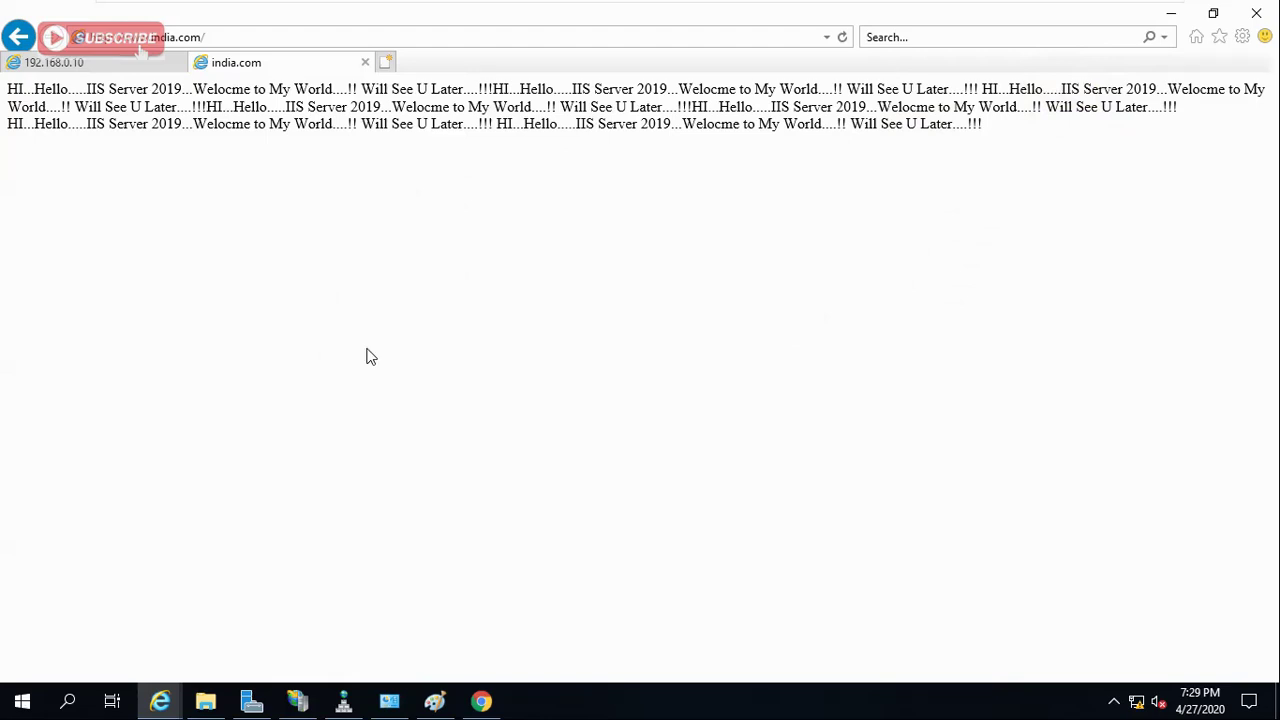
Check the 192.168.0.10 page in Internet Explorer, and close all tabs of Internet Explorer and Chrome.
left_click(134, 64)
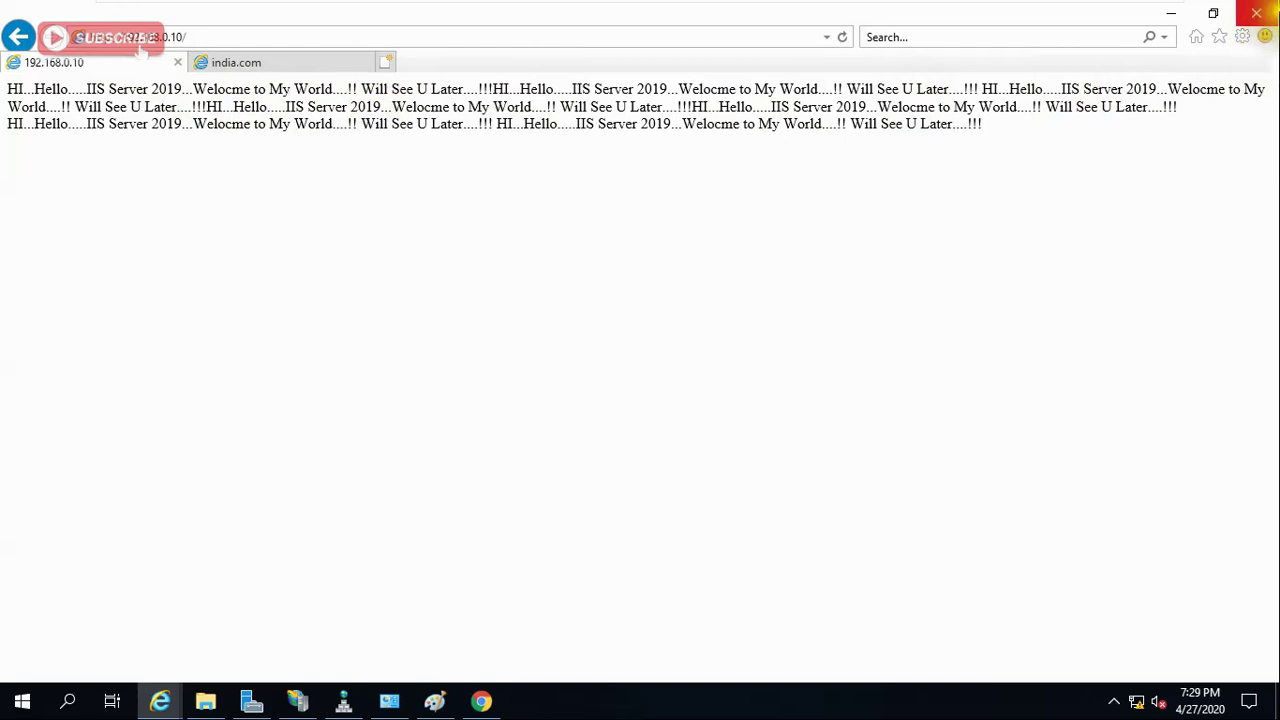
left_click(1256, 13)
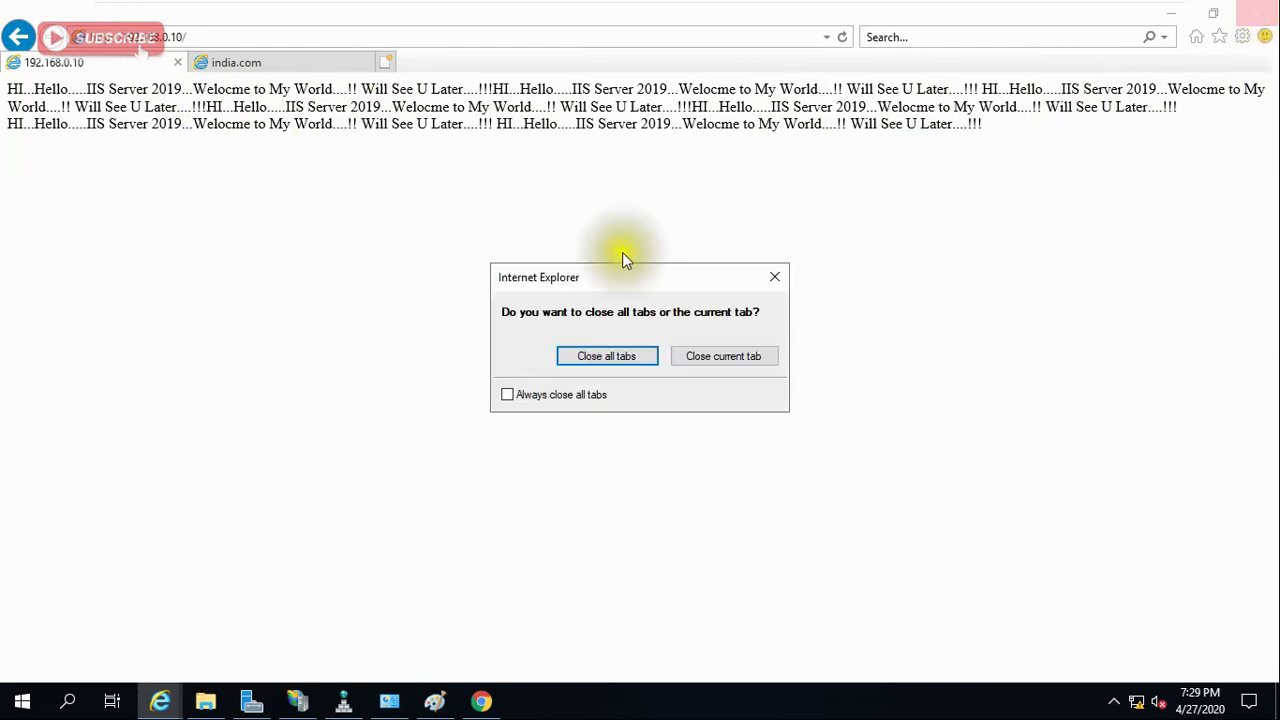
left_click(634, 360)
left_click(343, 700)
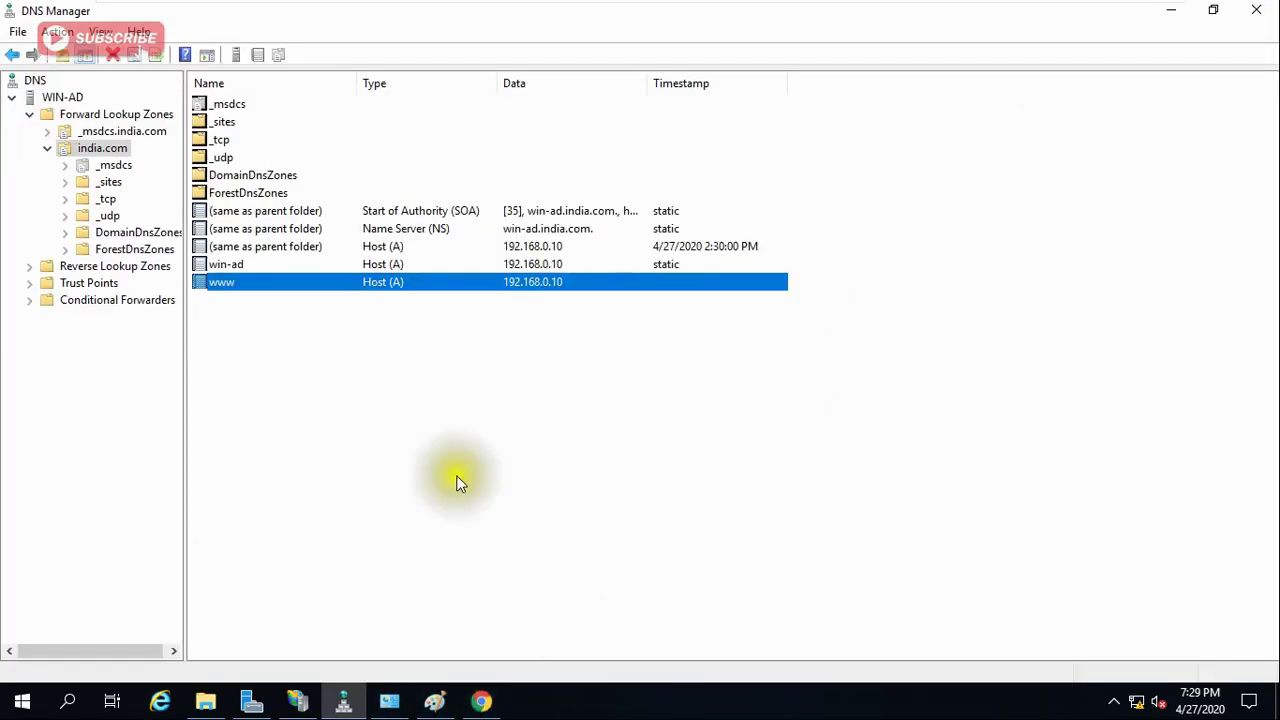
left_click(483, 700)
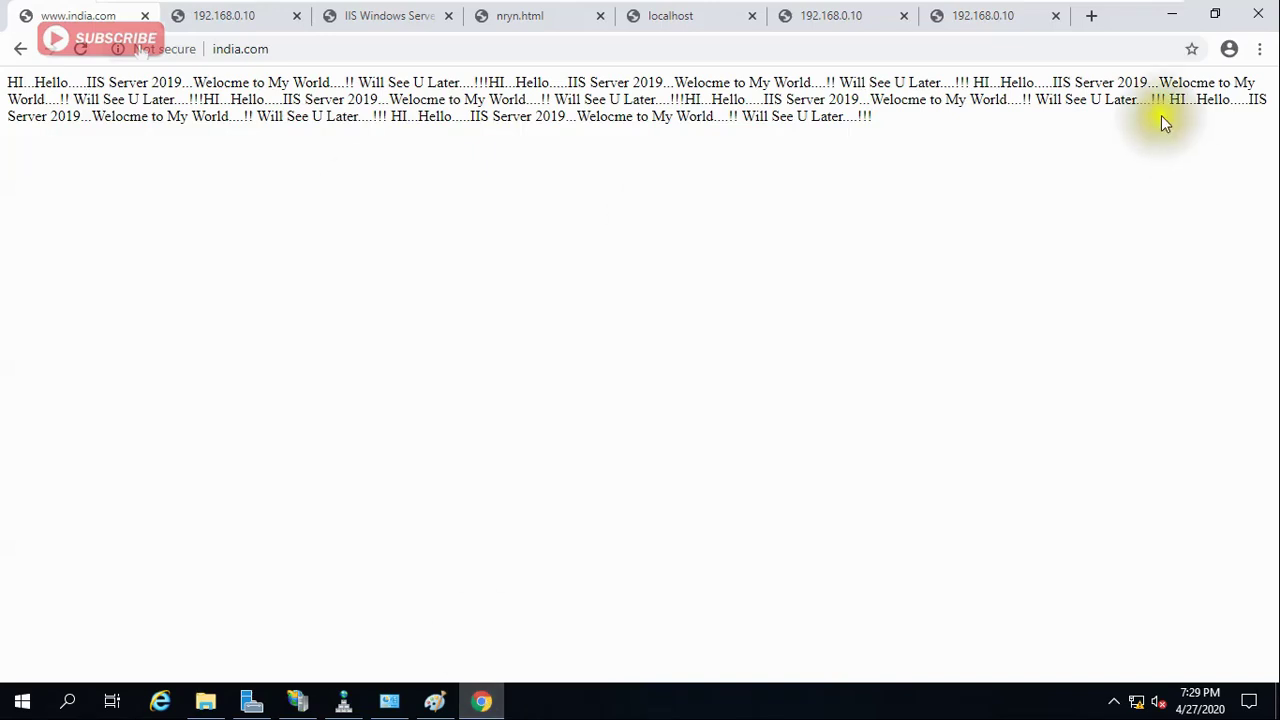
left_click(1258, 14)
left_click(160, 700)
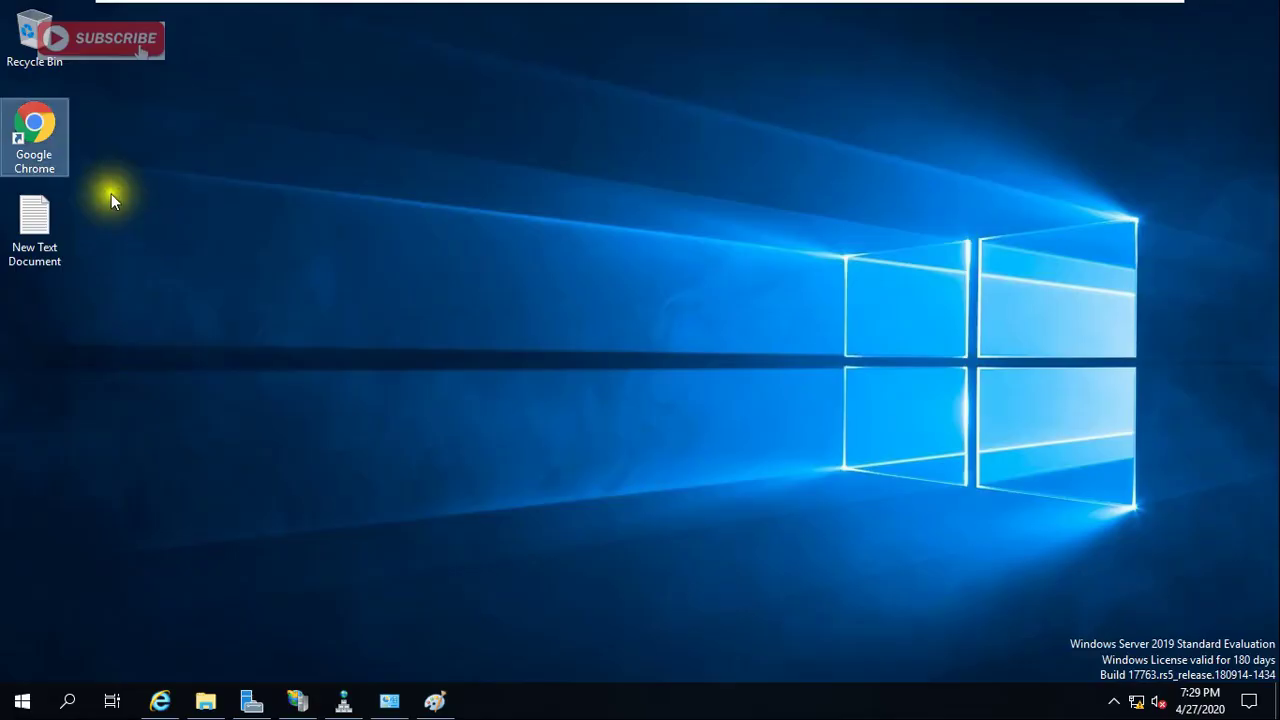
double_click(34, 130)
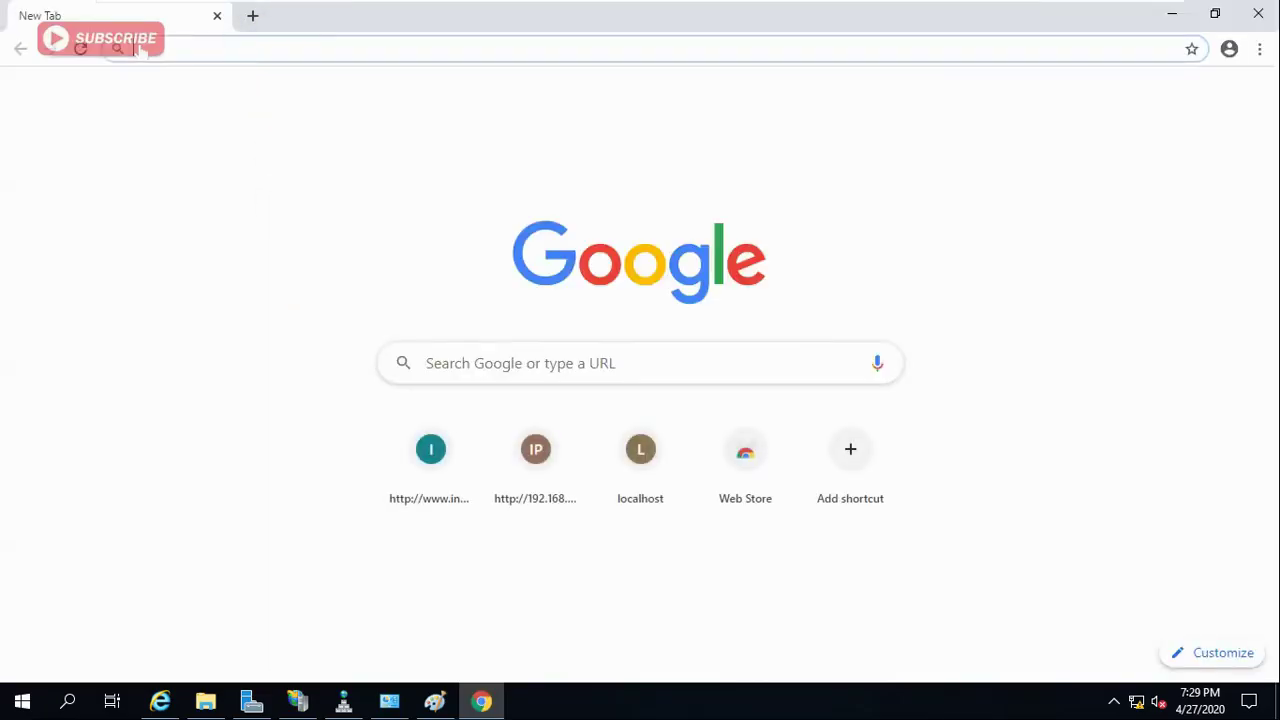
type("ww")
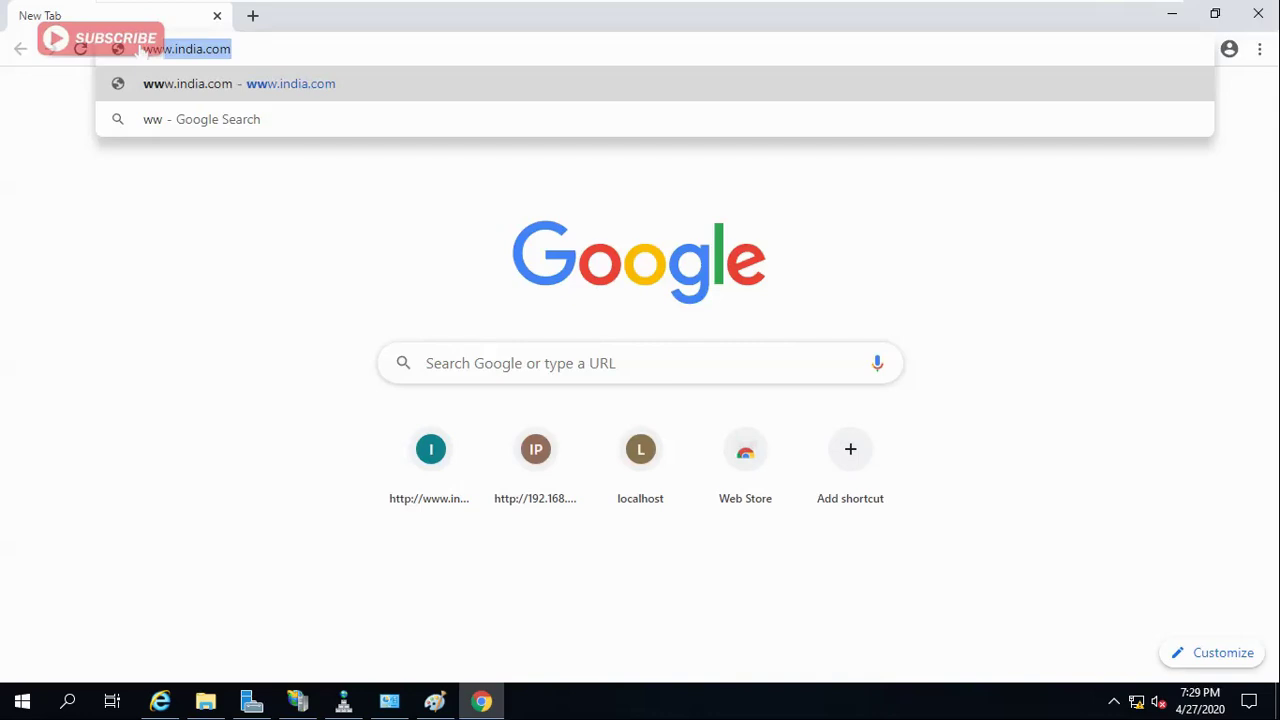
key("Return")
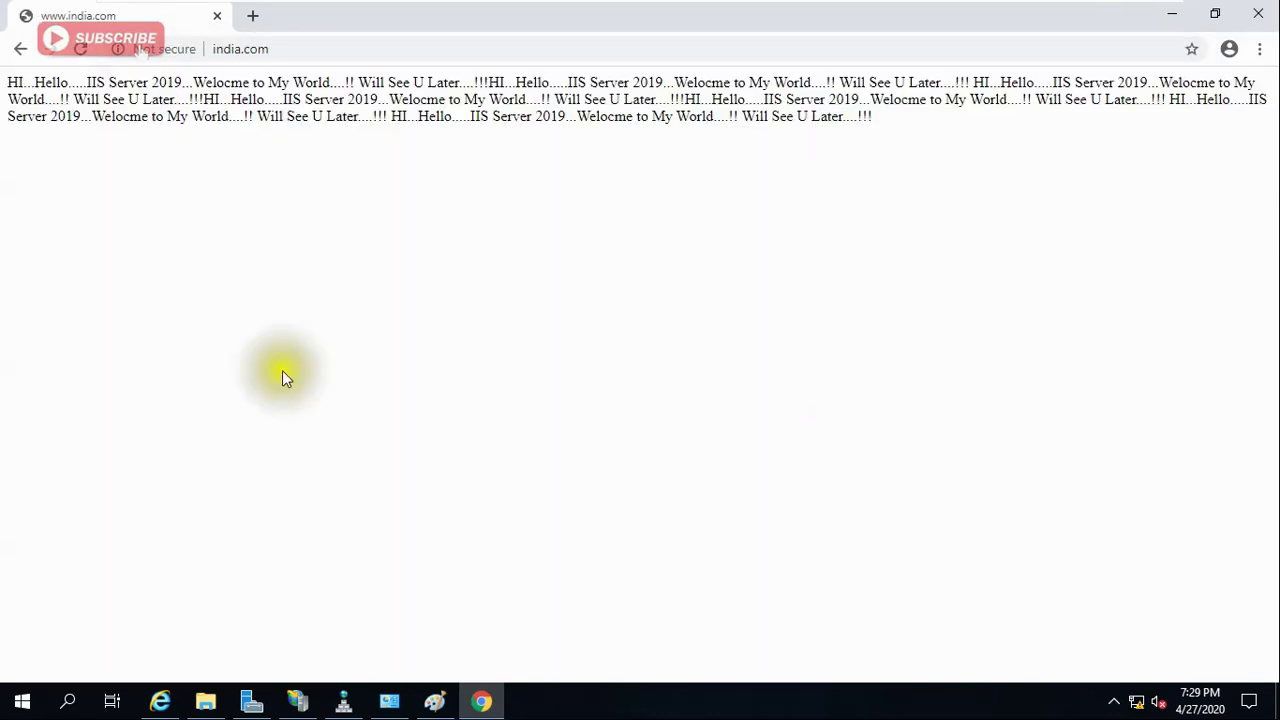
left_click(160, 700)
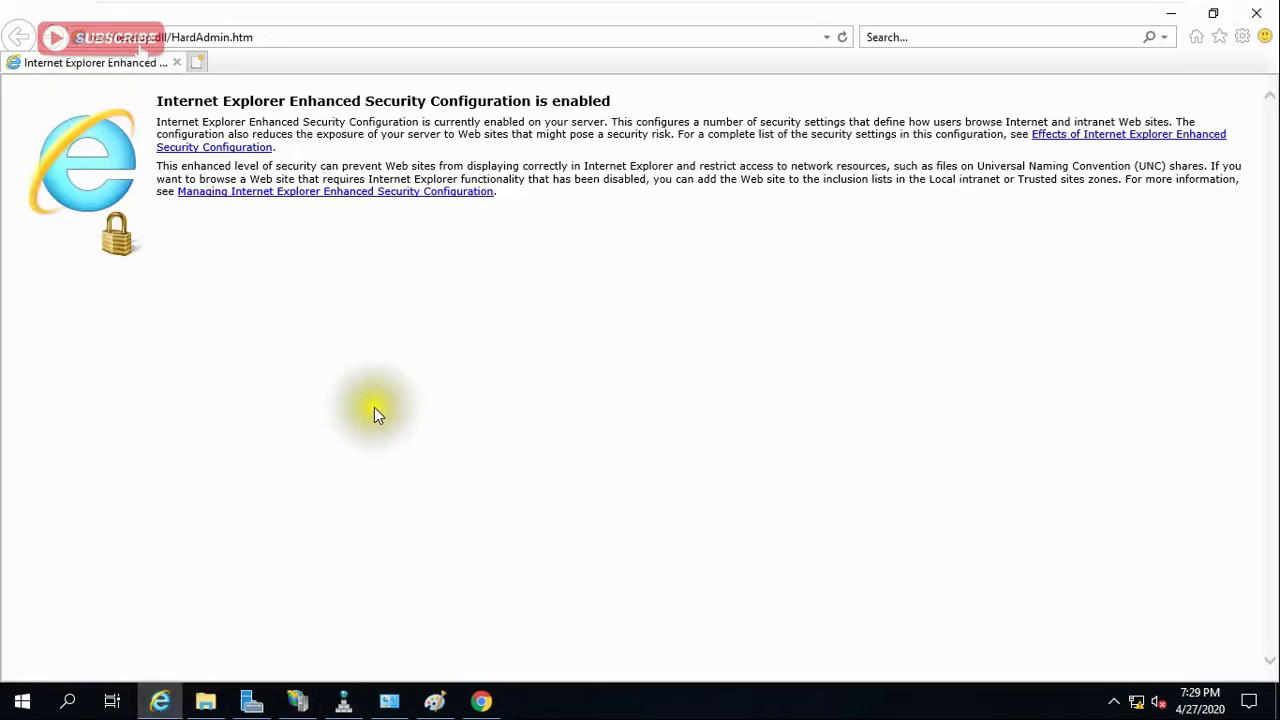
left_click(229, 40)
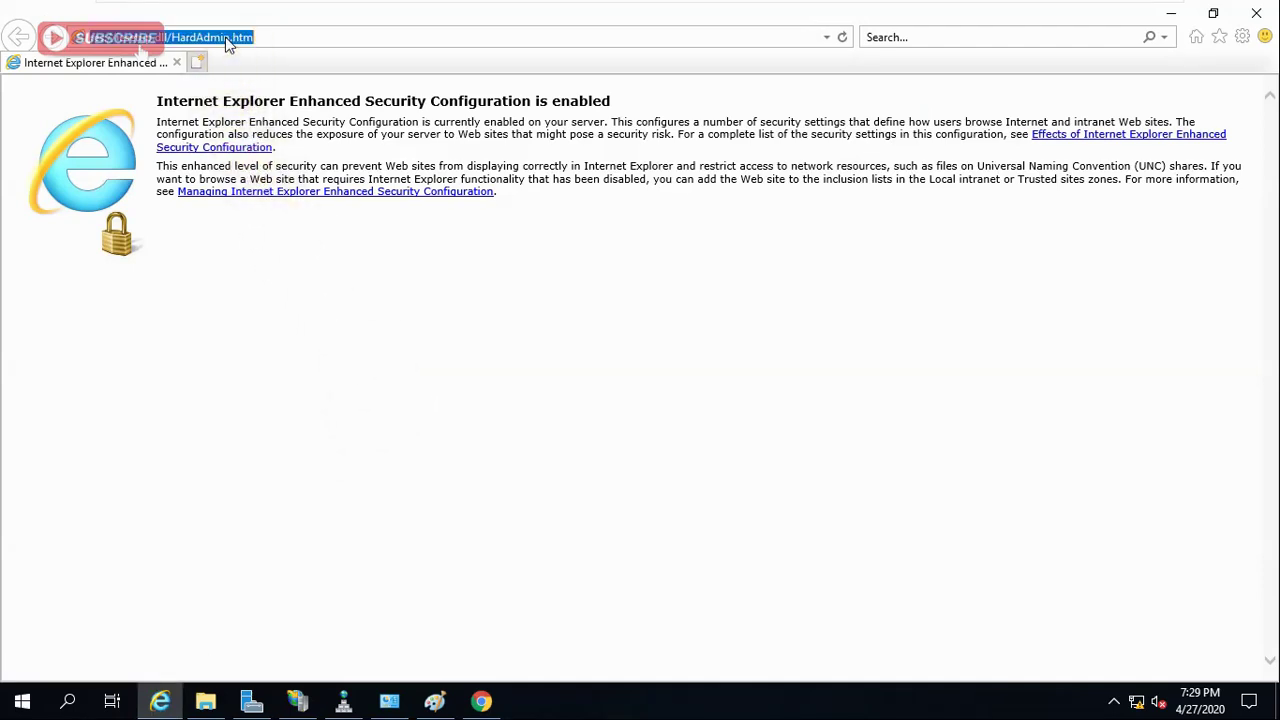
key("BackSpace")
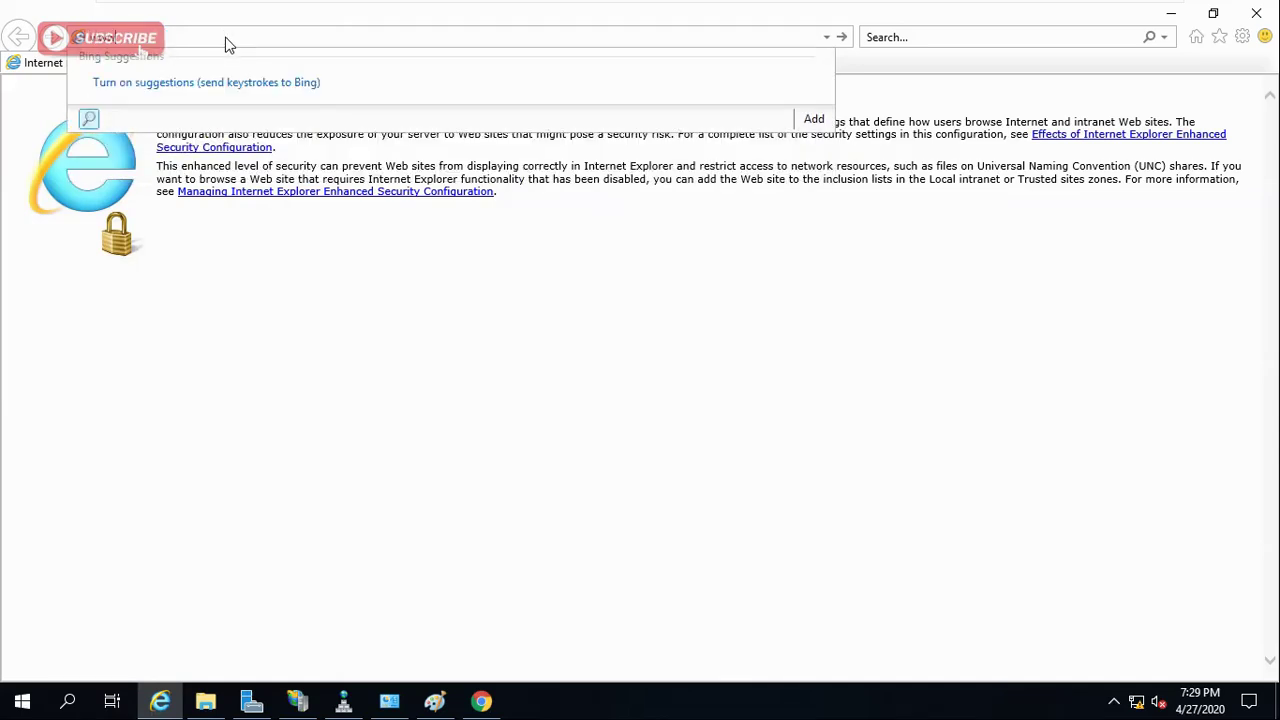
type("india.com/")
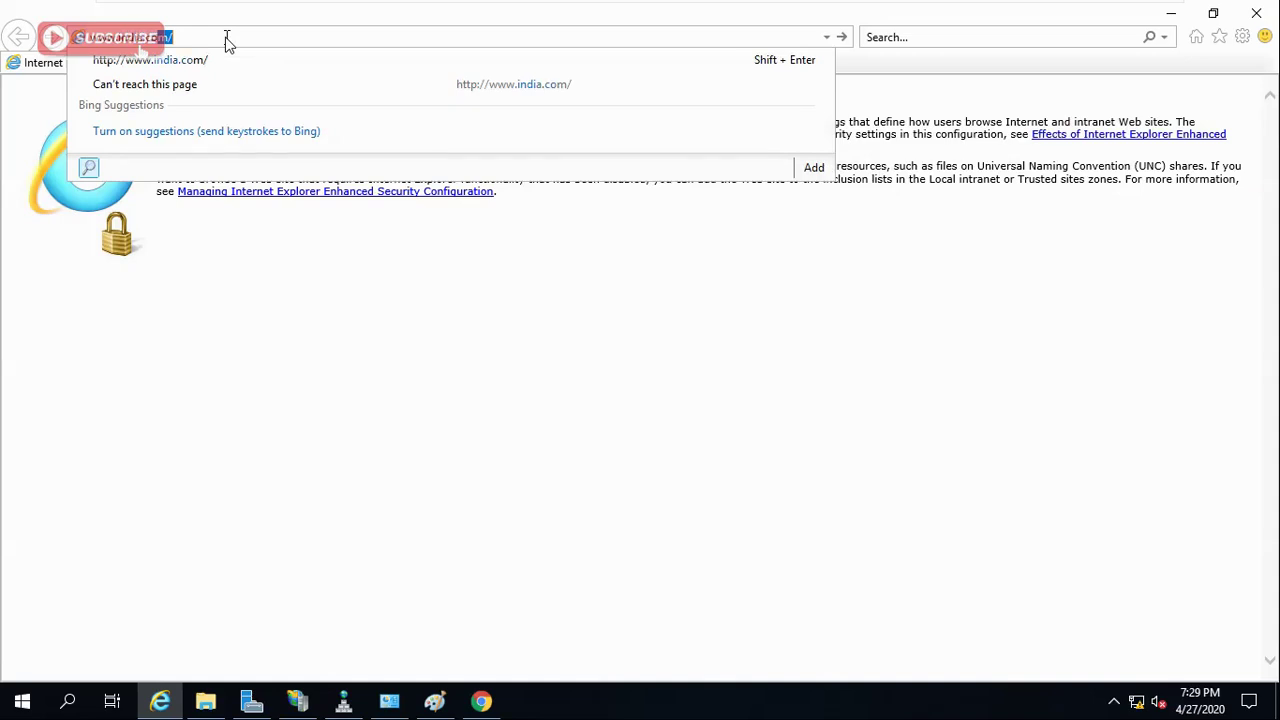
key("Return")
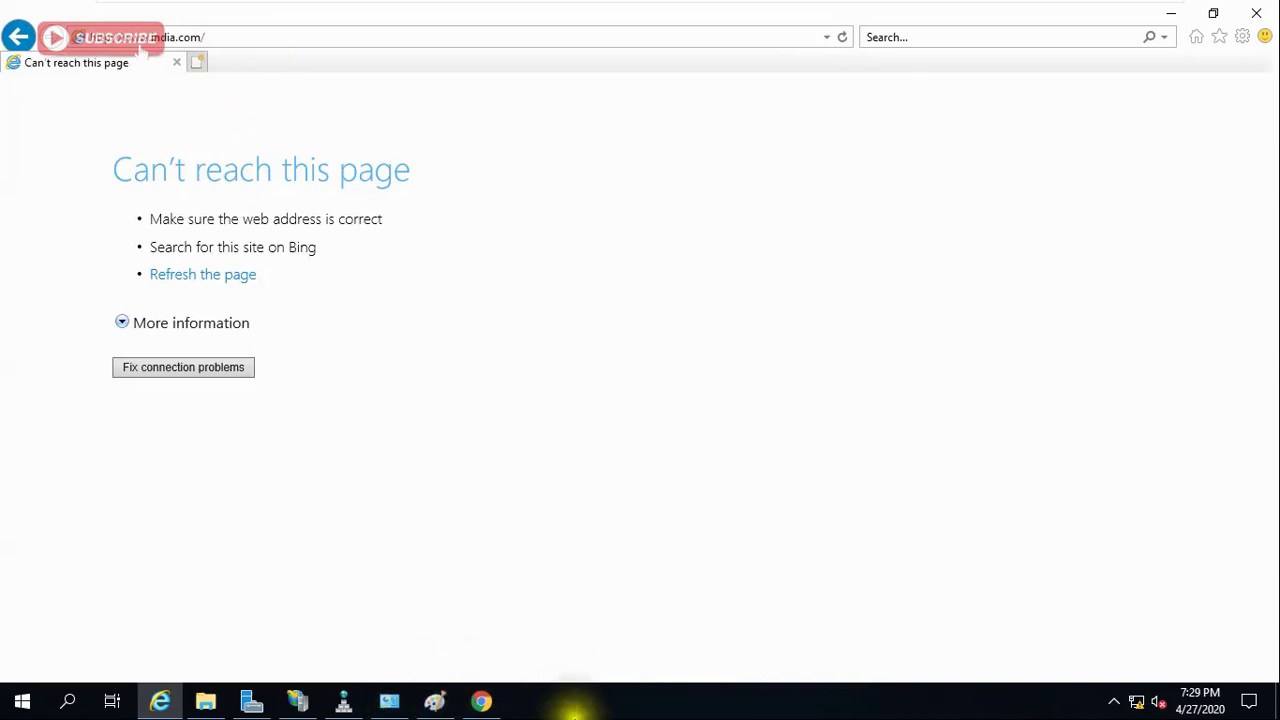
left_click(481, 701)
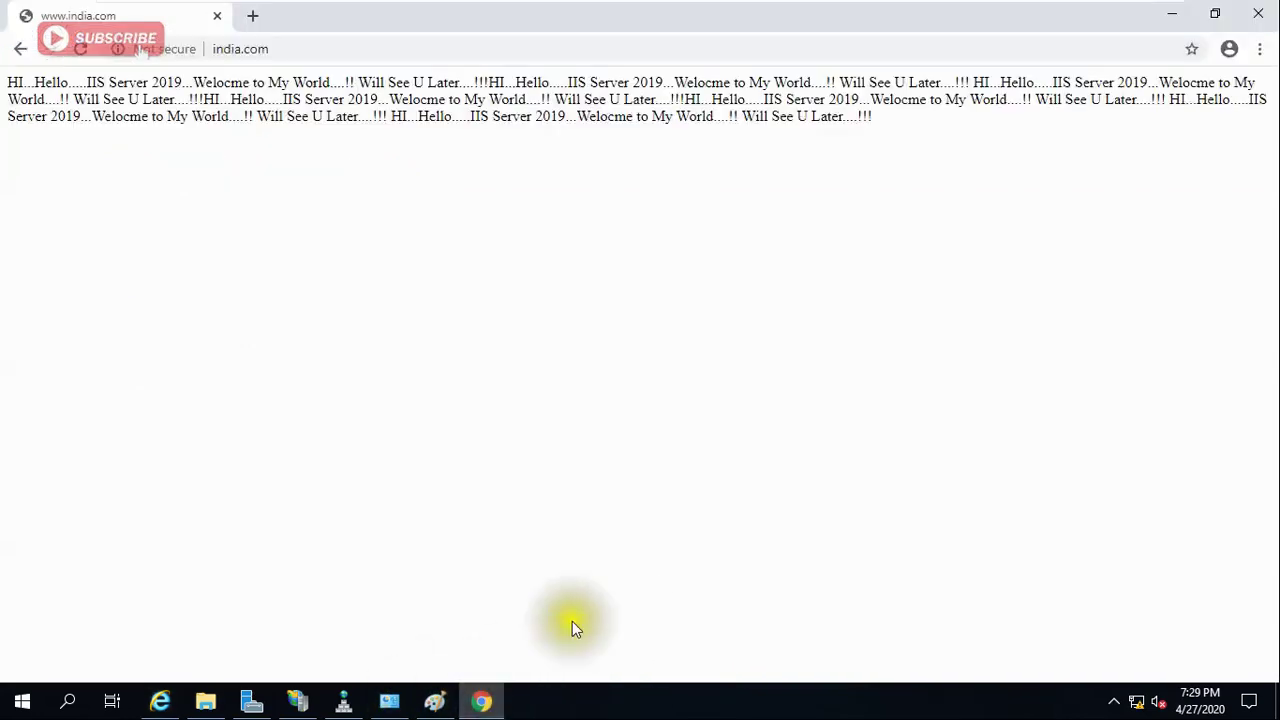
left_click(252, 15)
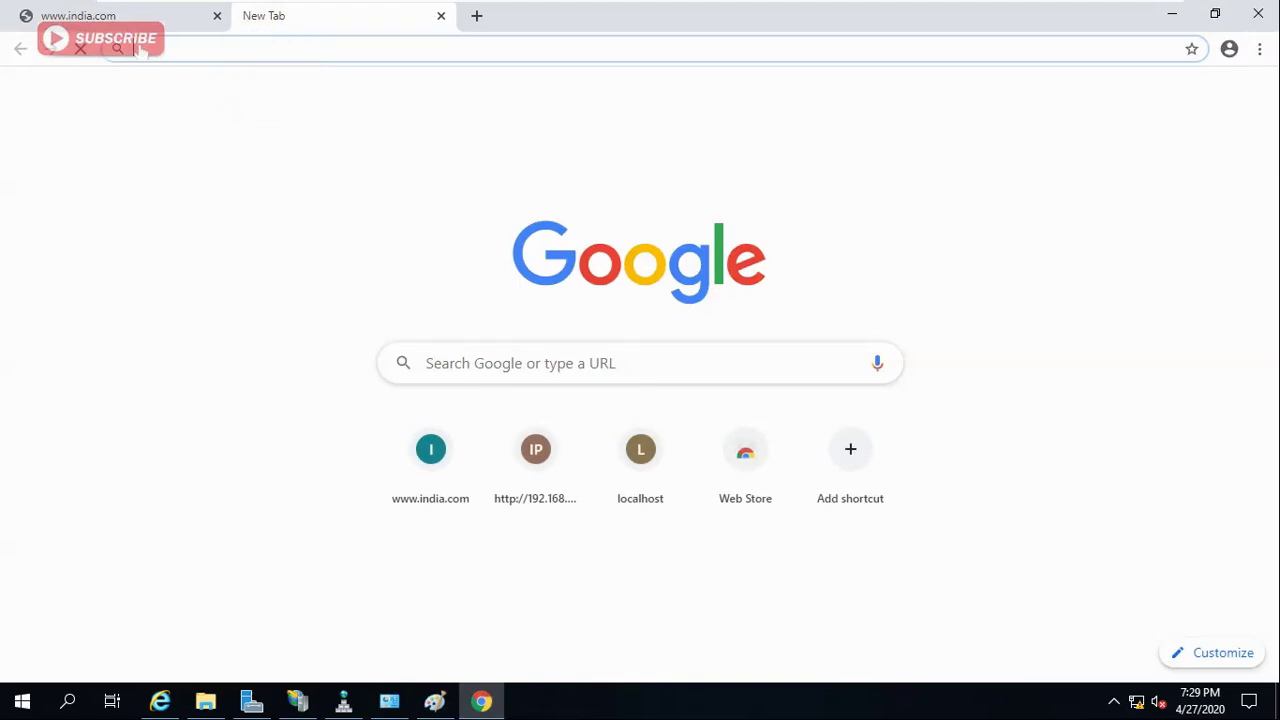
type("www.india.")
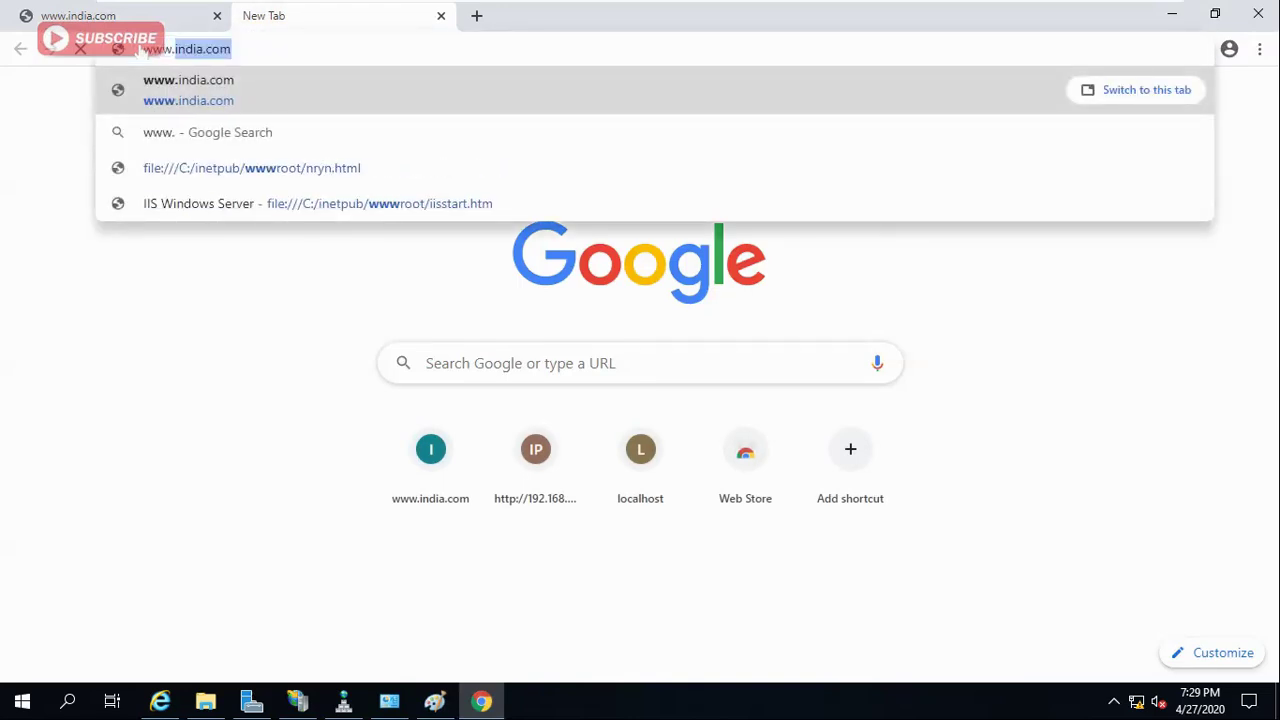
type("co")
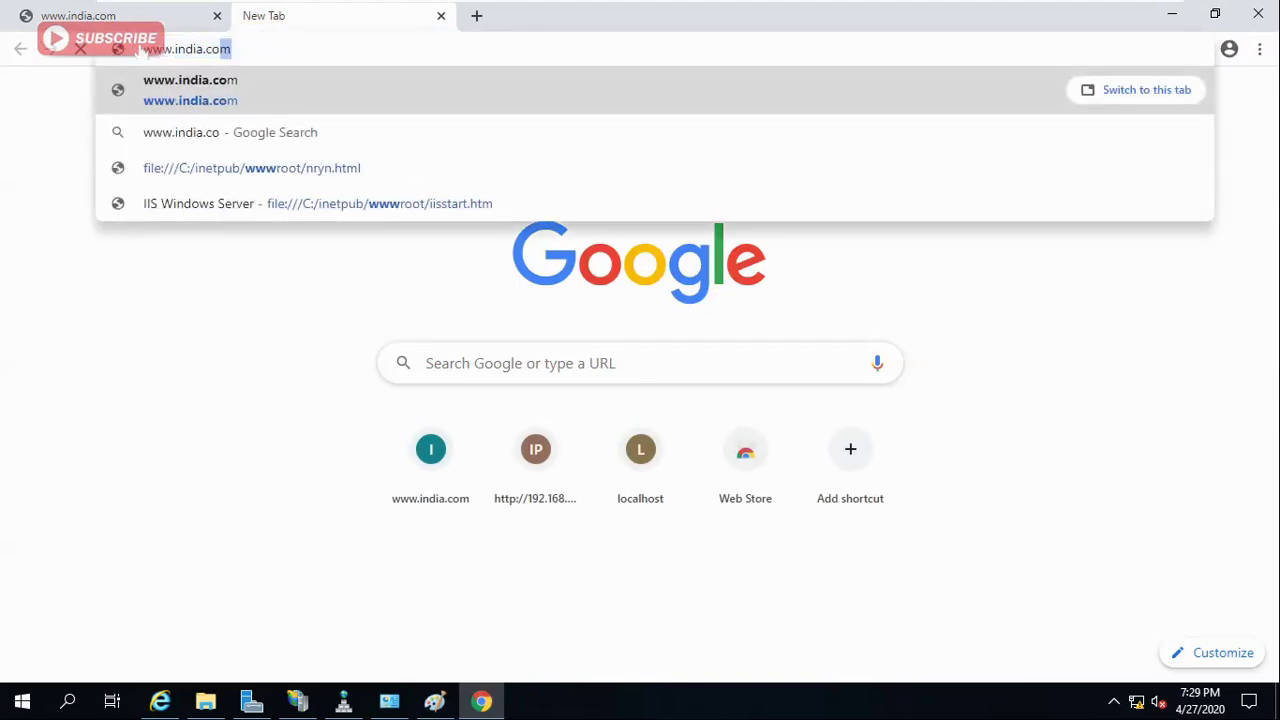
type("m")
key("Return")
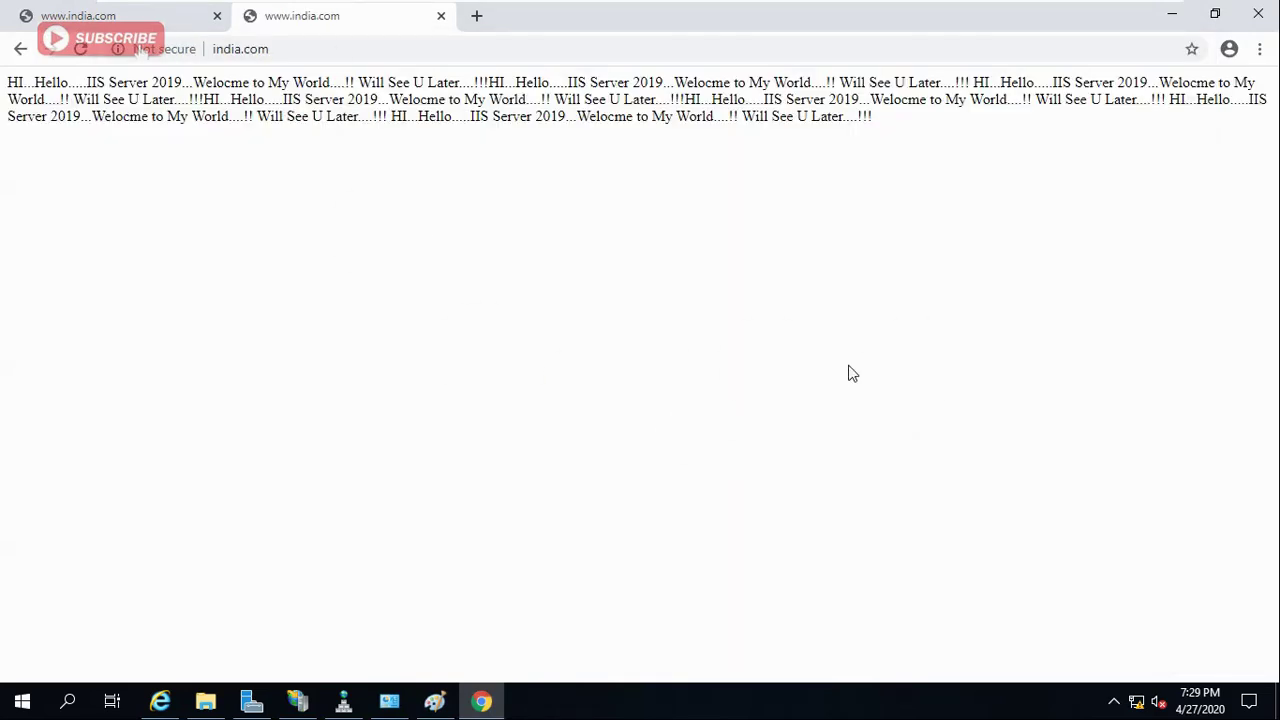
left_click(1258, 14)
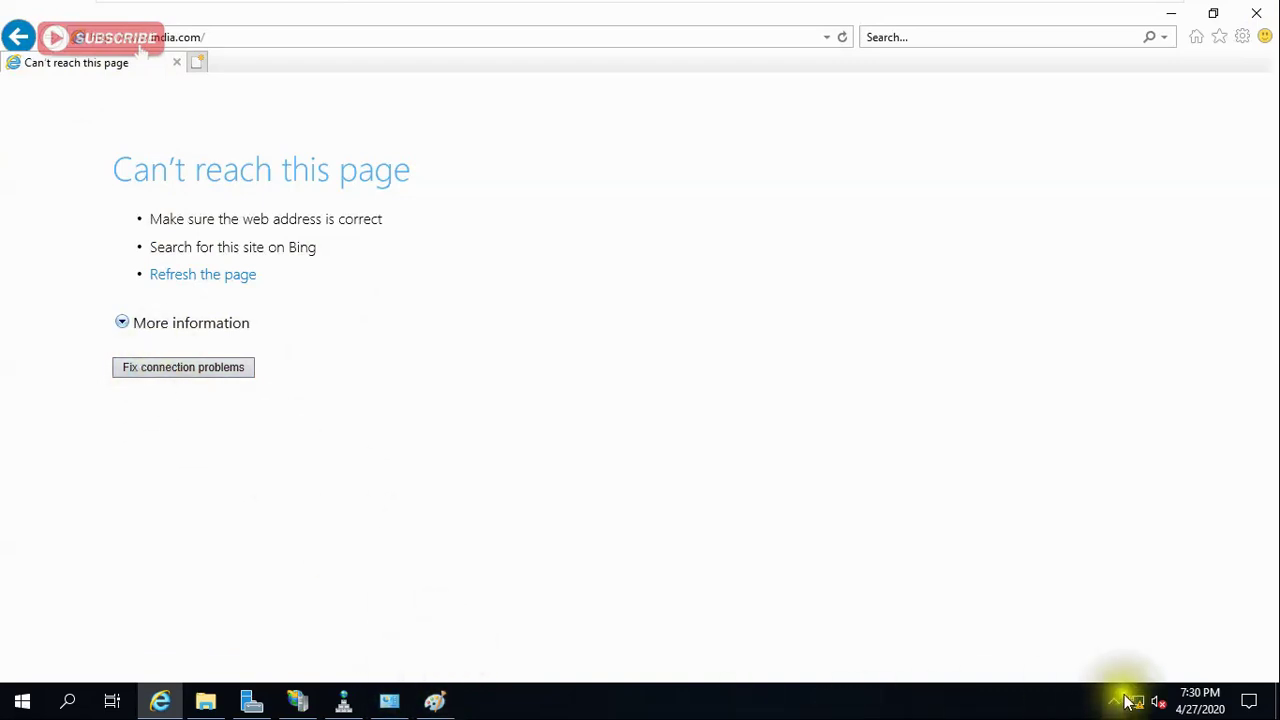
Review the preferred DNS server in Ethernet0's IPv4 properties, accept the settings, and close Network Connections.
left_click(389, 701)
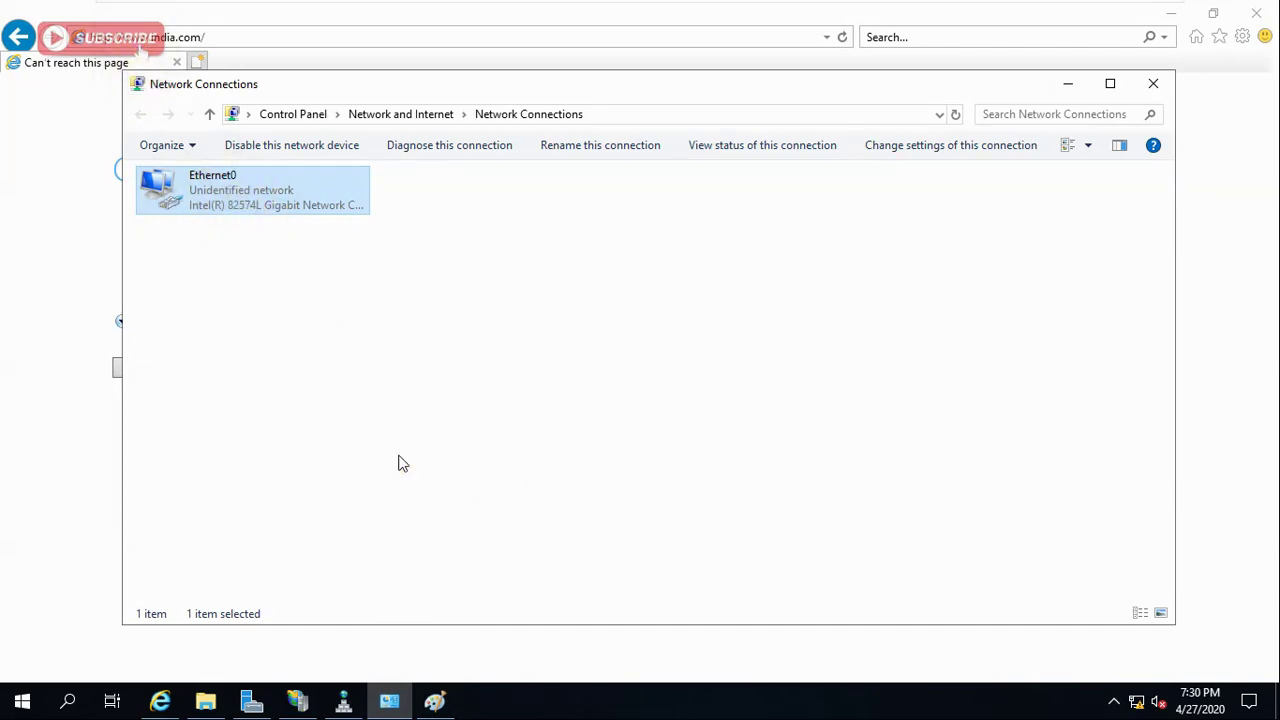
left_click(252, 204)
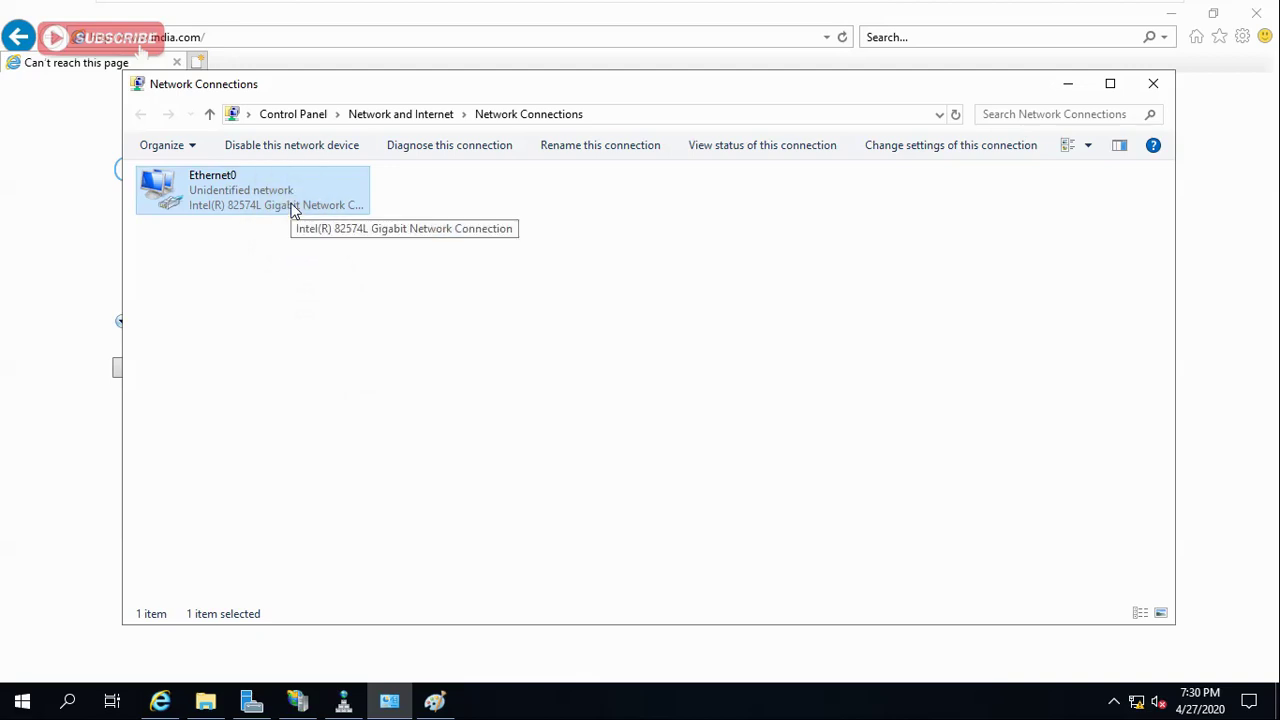
right_click(292, 205)
left_click(383, 378)
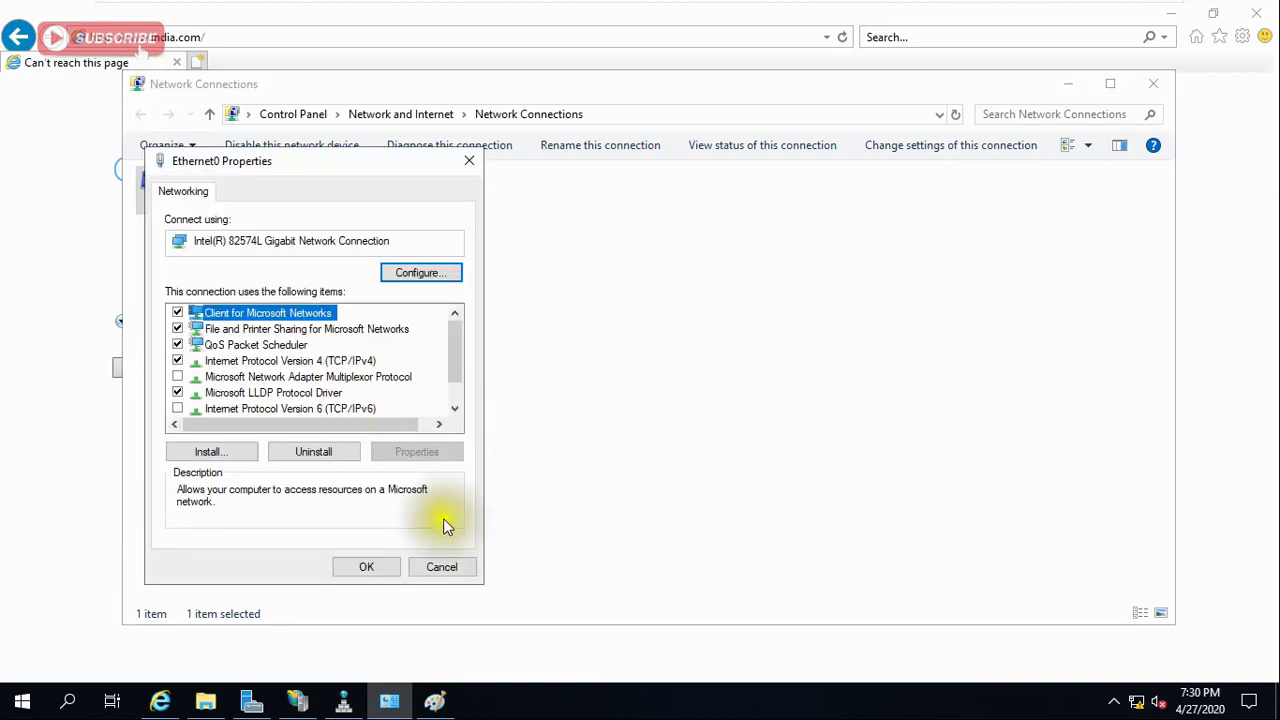
double_click(318, 360)
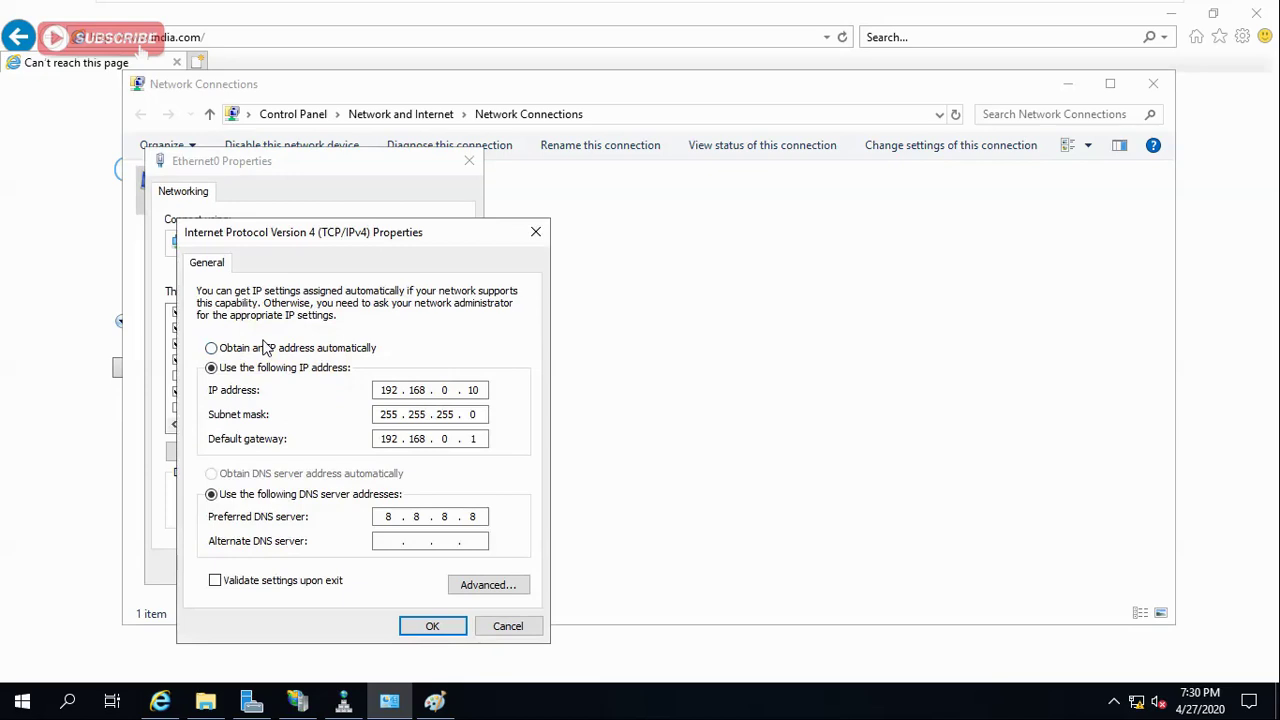
left_click(470, 516)
left_click(432, 626)
left_click(415, 571)
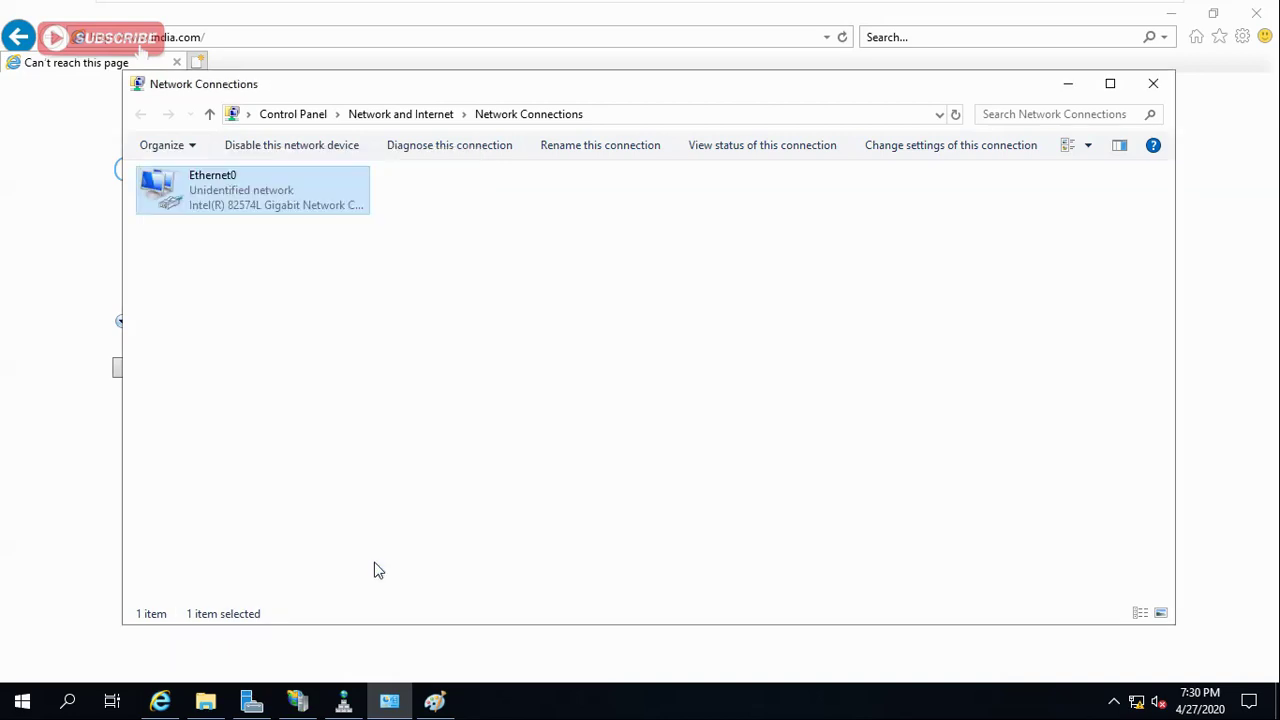
left_click(1153, 83)
key("F5")
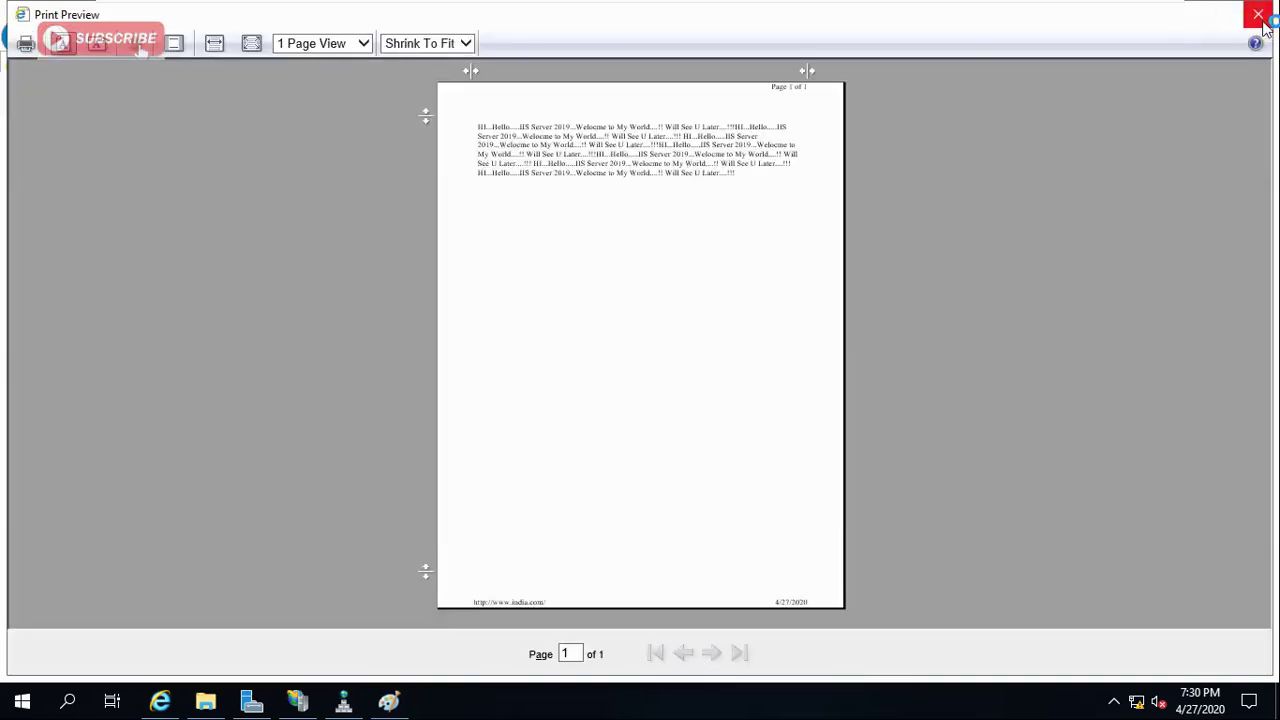
left_click(1258, 10)
right_click(598, 352)
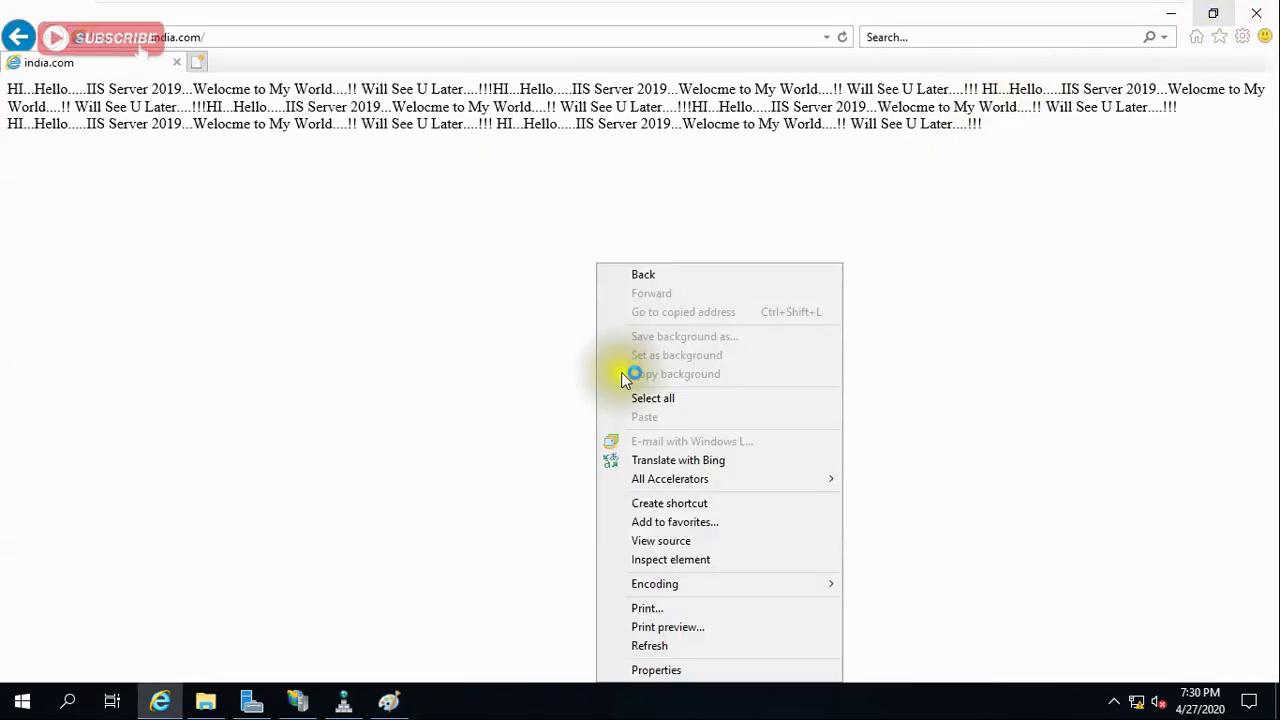
left_click(1255, 13)
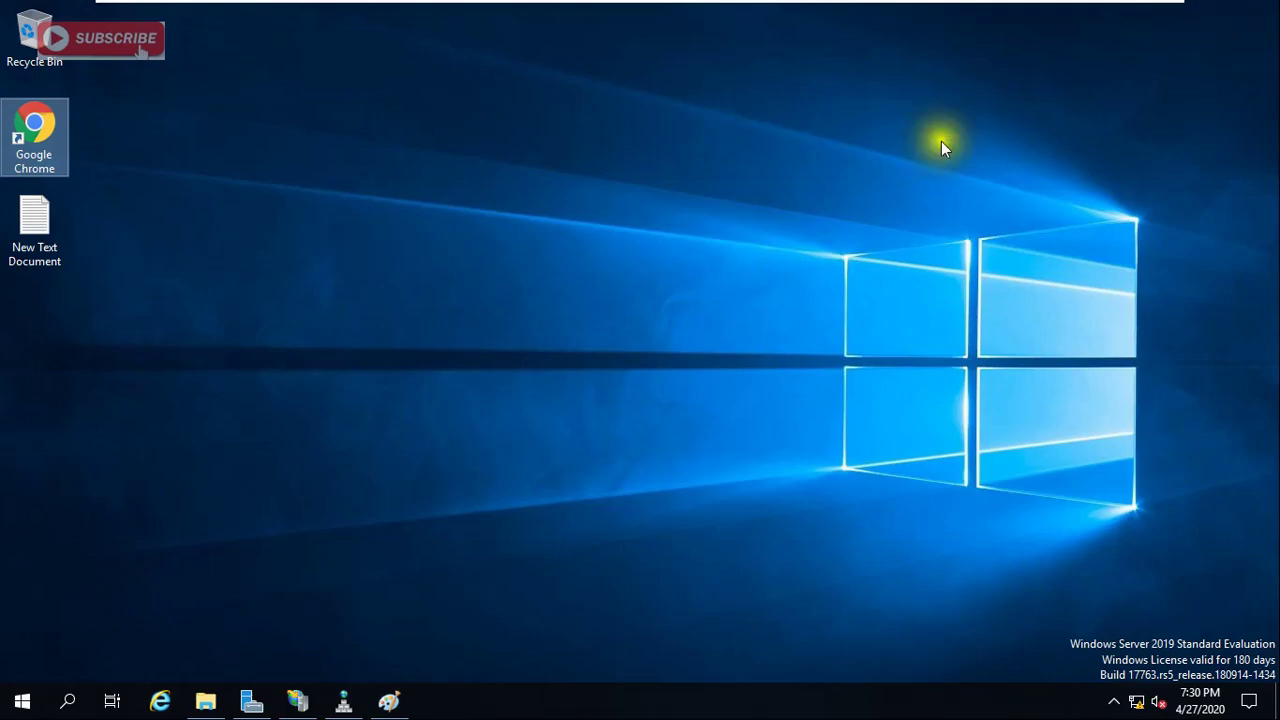
Delete the www host (A) record from the india.com forward lookup zone, and close DNS Manager.
left_click(343, 700)
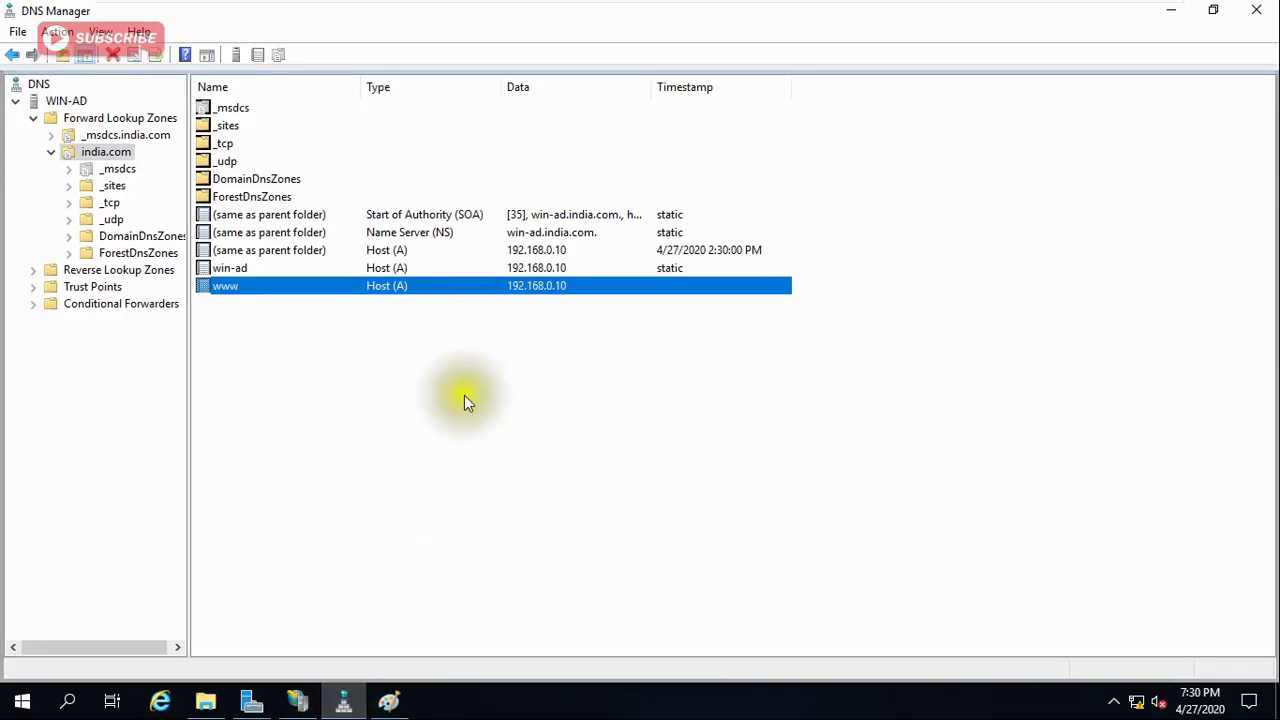
right_click(378, 286)
left_click(440, 297)
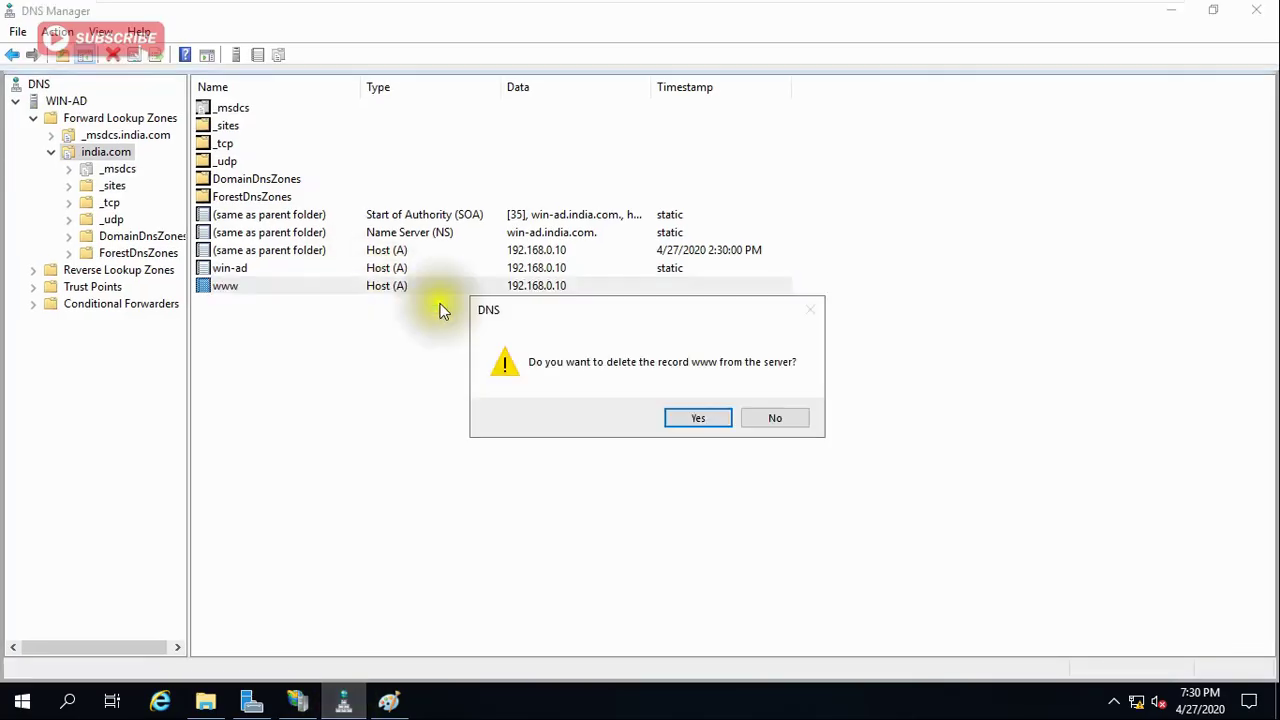
left_click(724, 420)
left_click(814, 351)
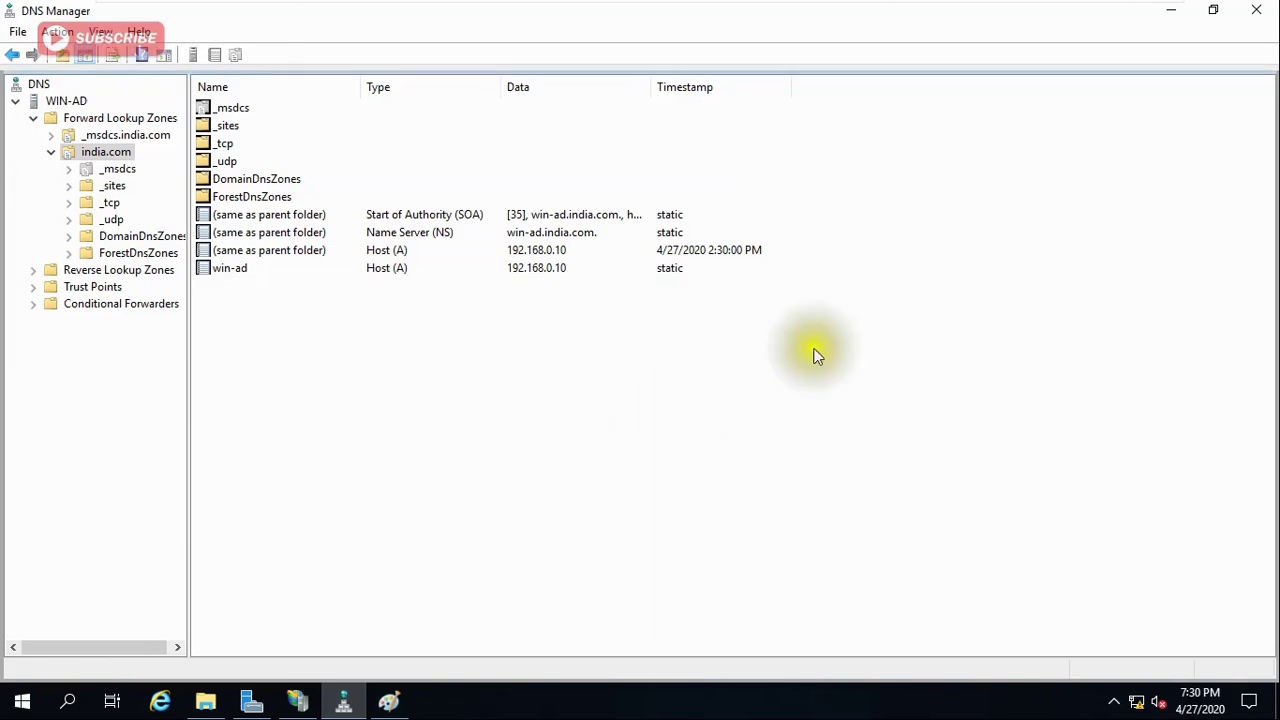
left_click(1256, 18)
double_click(42, 128)
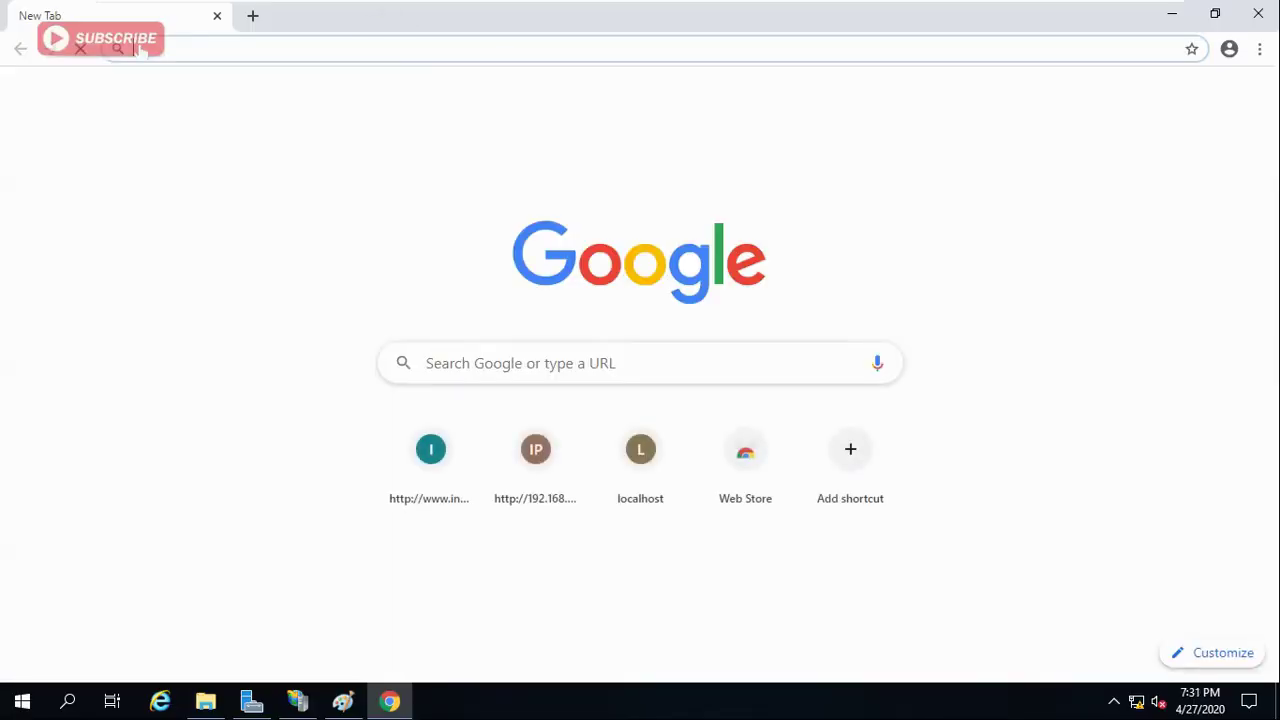
type("ww")
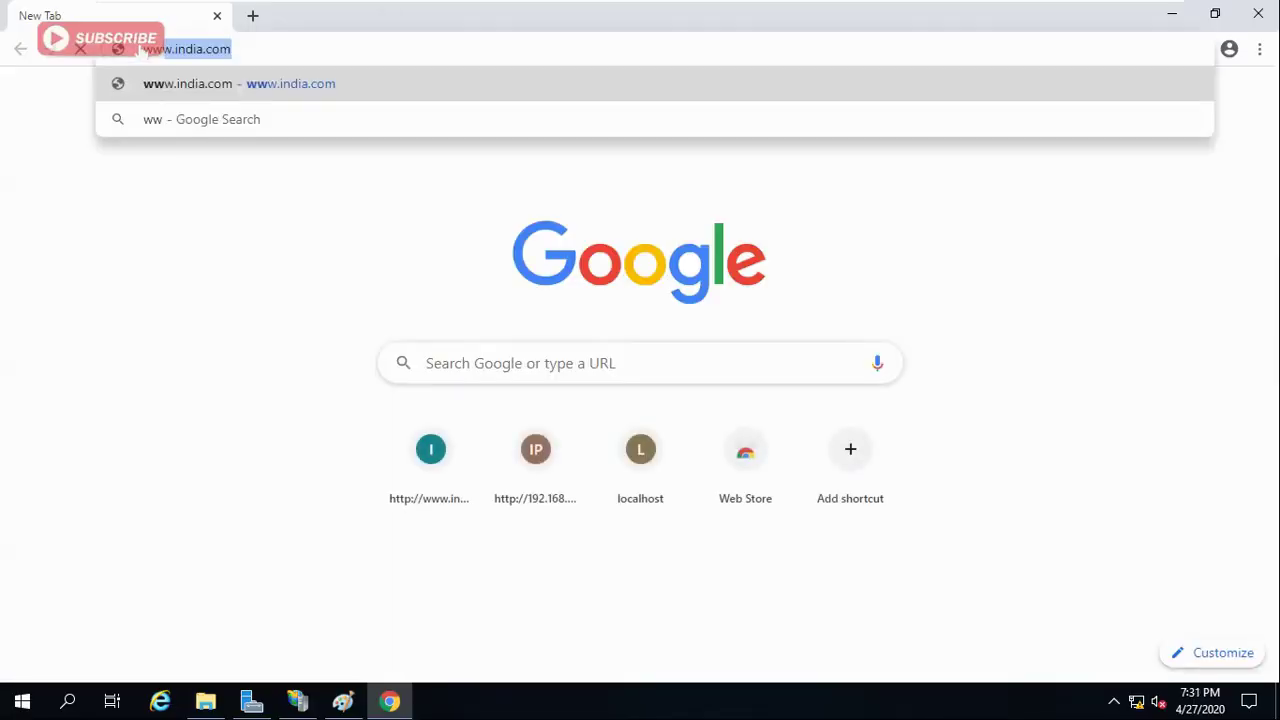
key("Return")
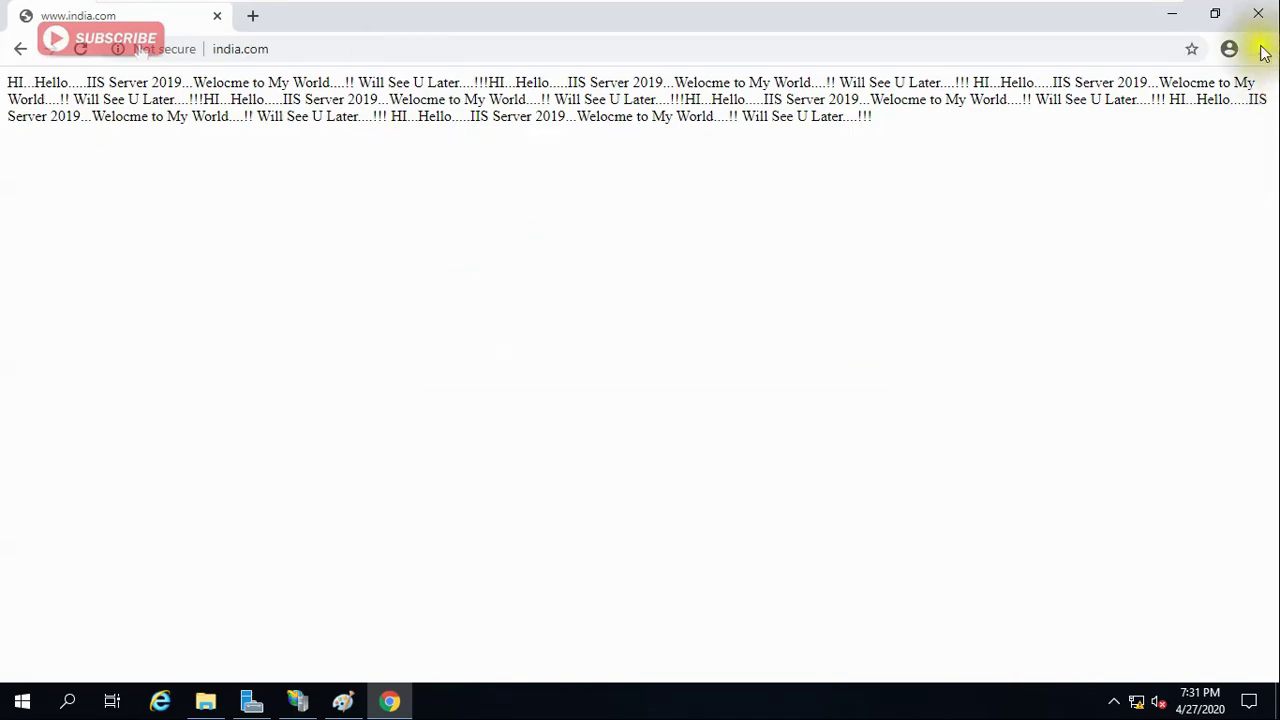
left_click(1262, 22)
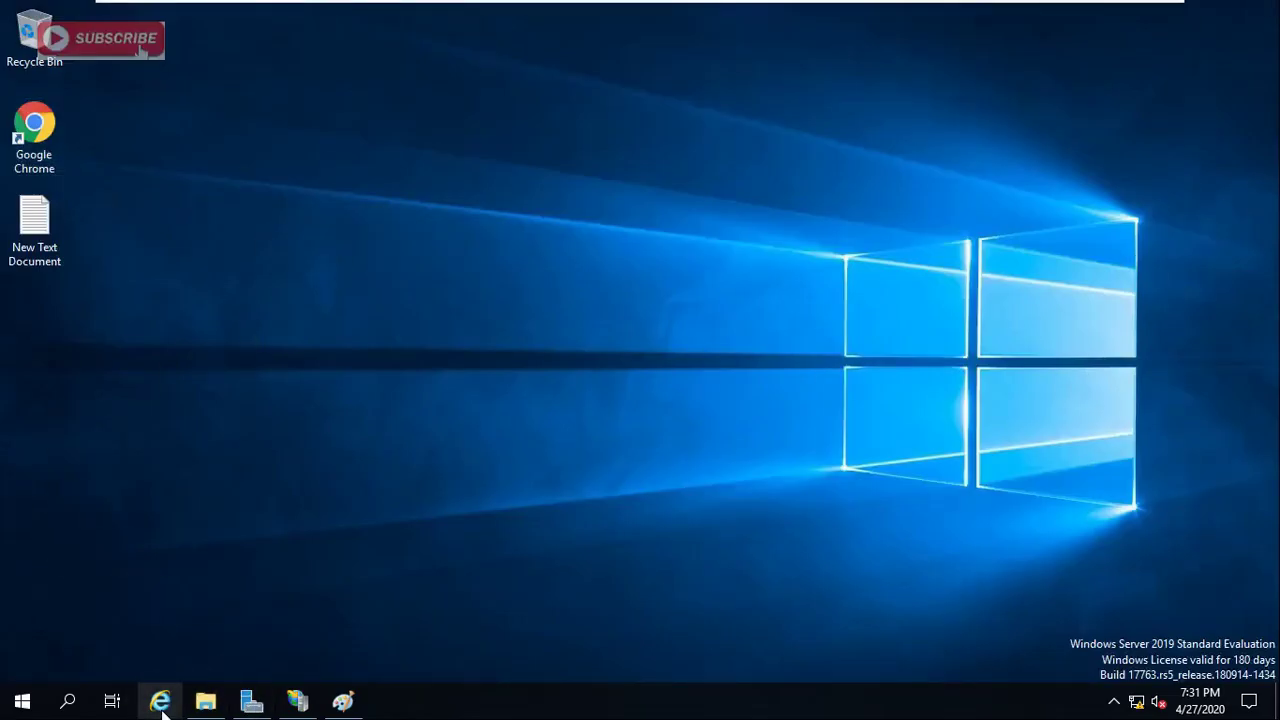
left_click(160, 700)
left_click(315, 37)
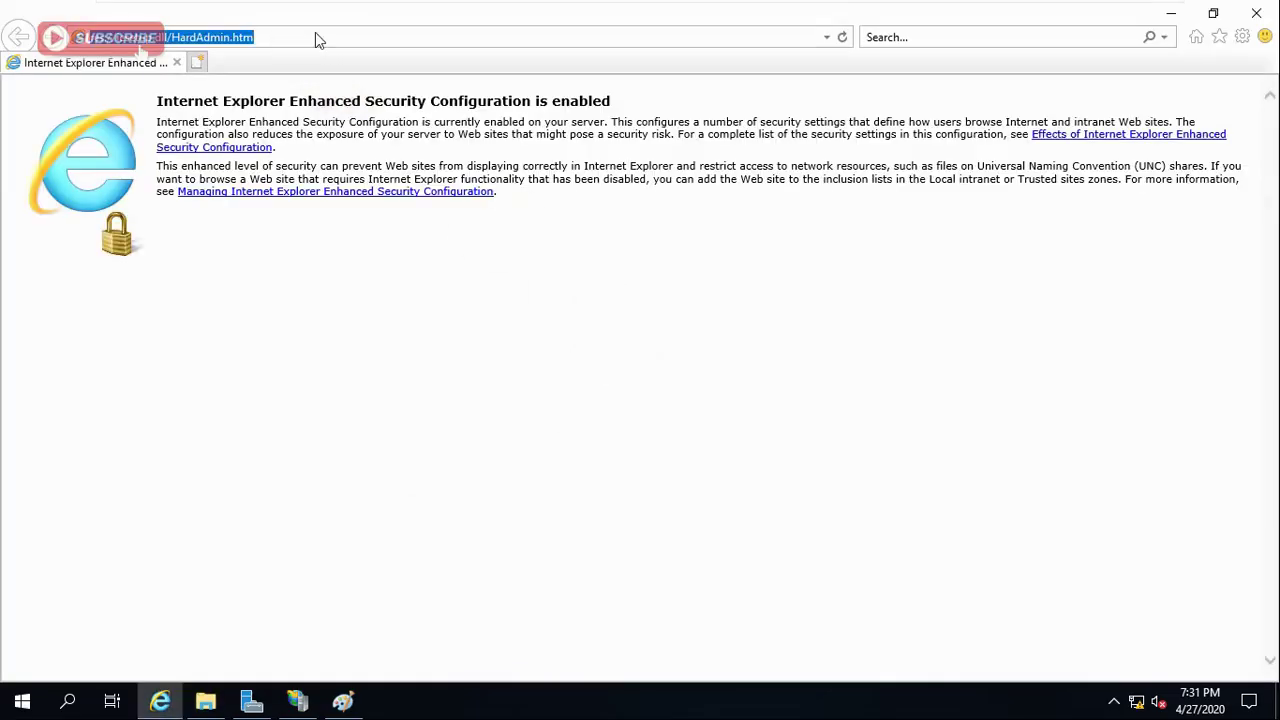
type("www.")
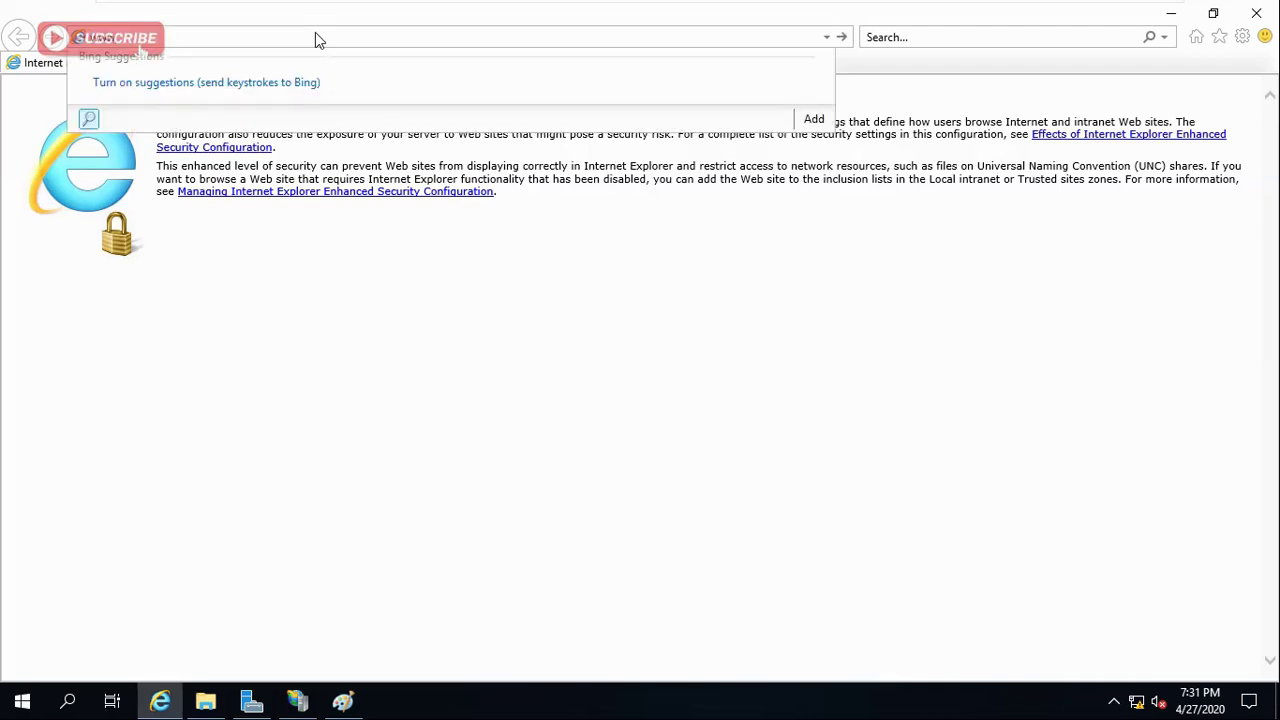
type("india.com/")
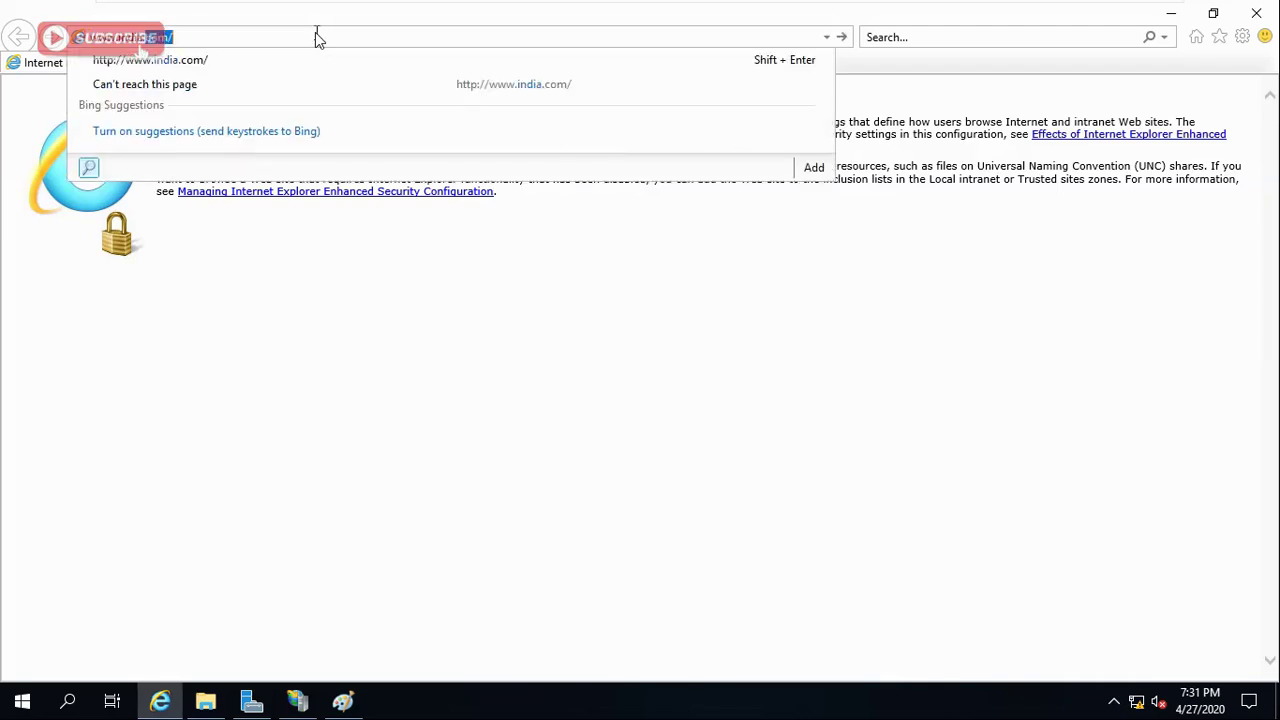
key("Return")
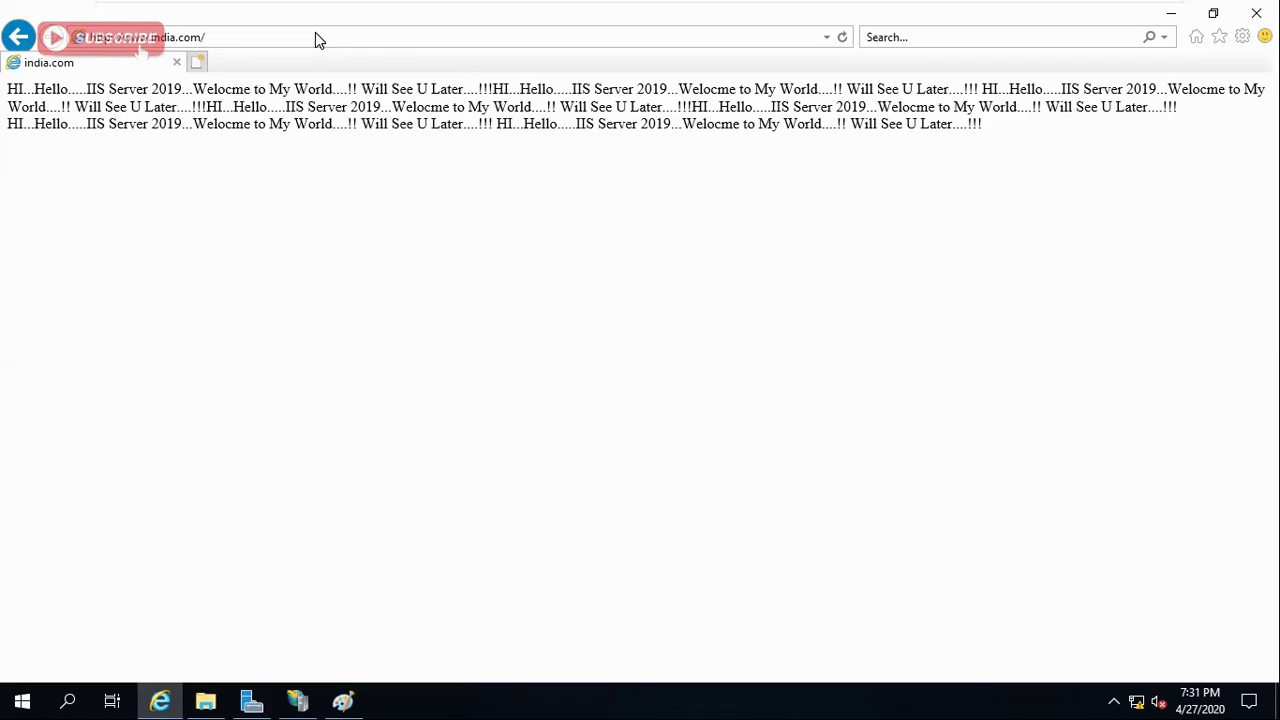
left_click(1256, 13)
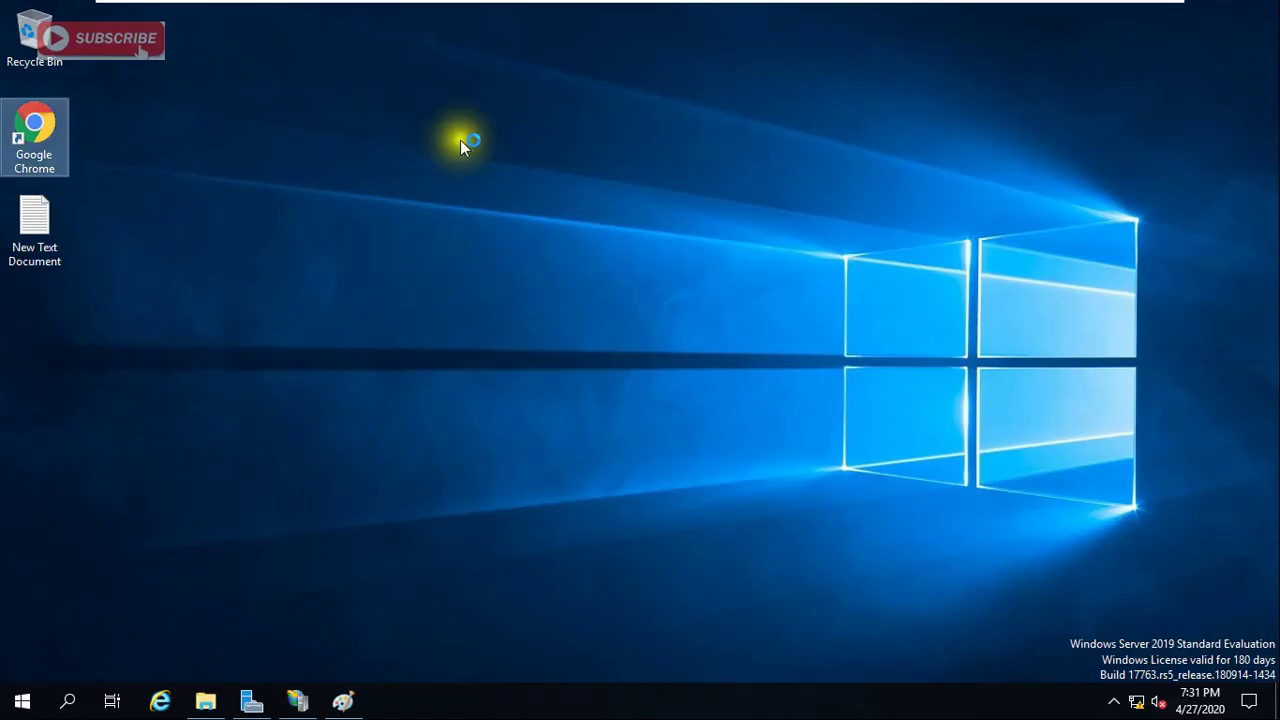
Exit full-screen mode of the AD2019 virtual machine, and switch to the slide show behind VMware Workstation.
mouse_move(996, 8)
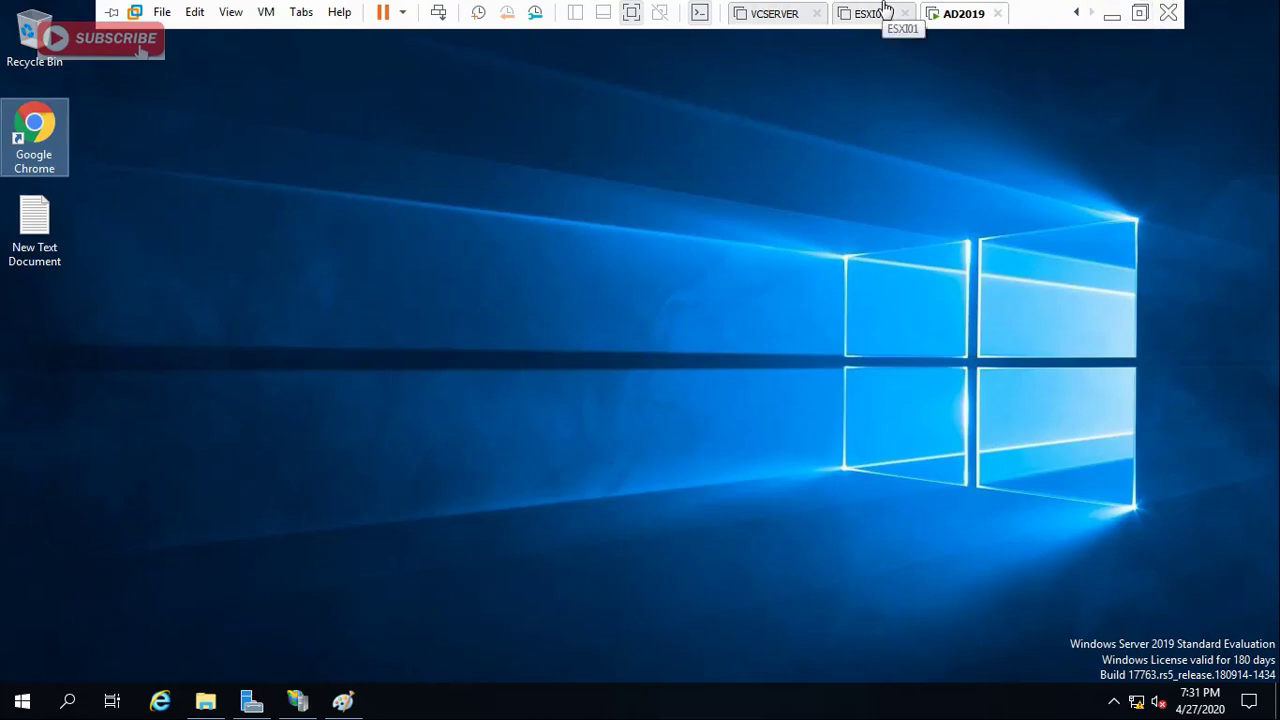
left_click(1140, 13)
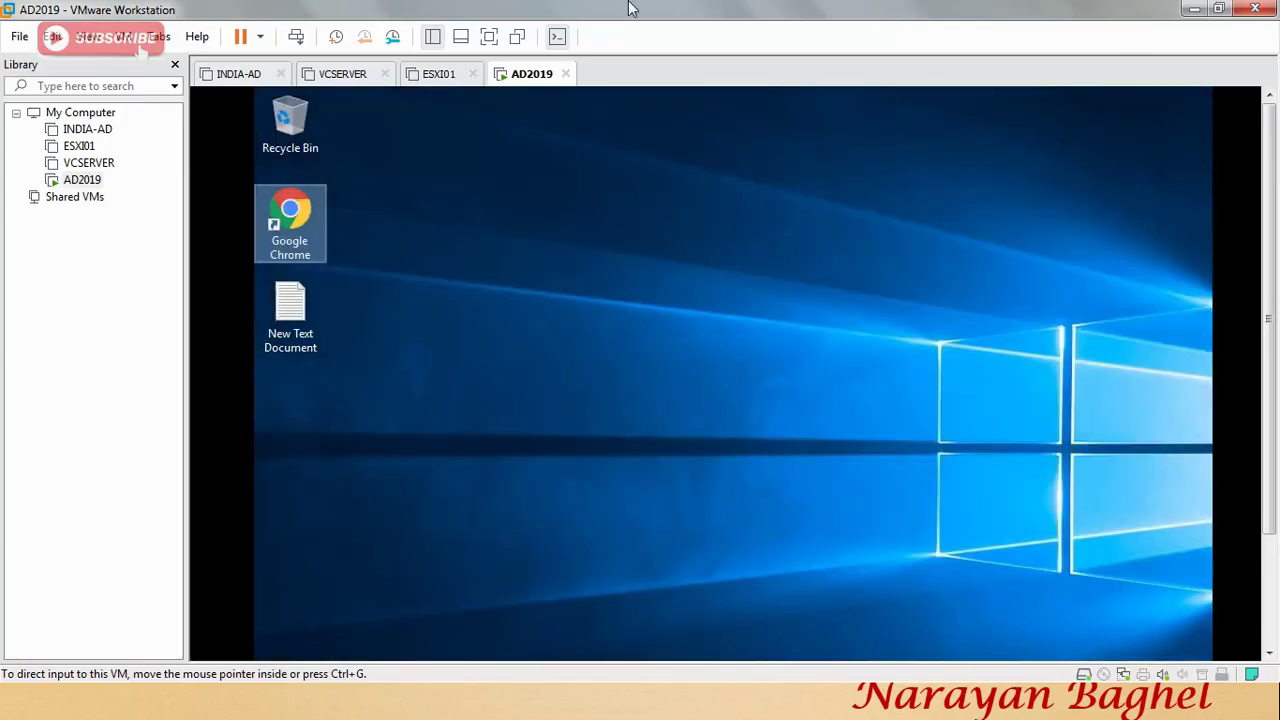
left_click(752, 704)
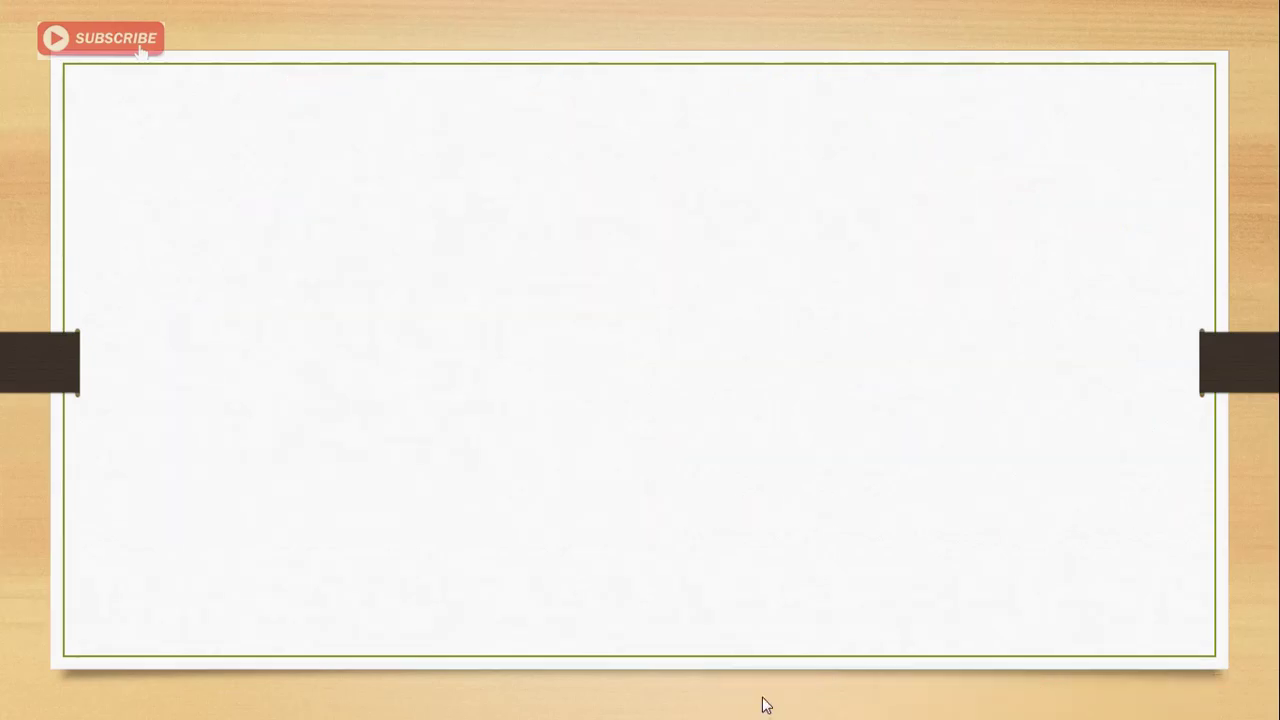
key("super")
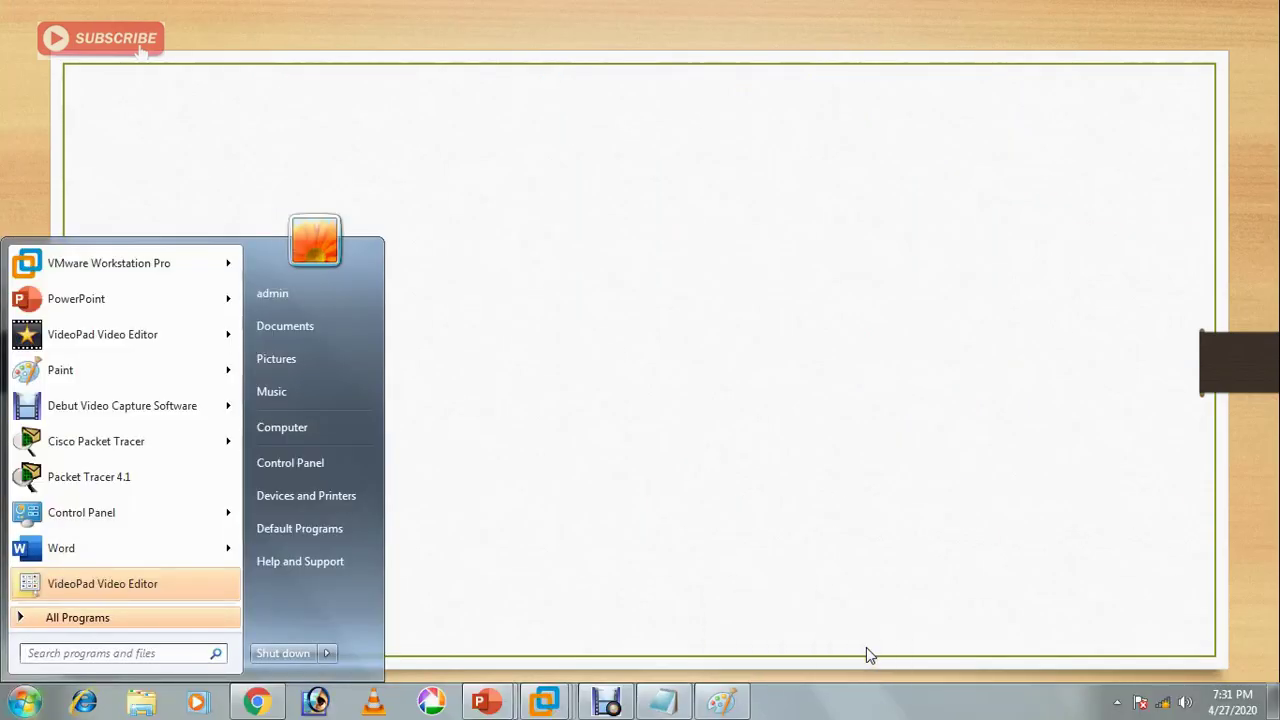
left_click(1117, 702)
right_click(1117, 577)
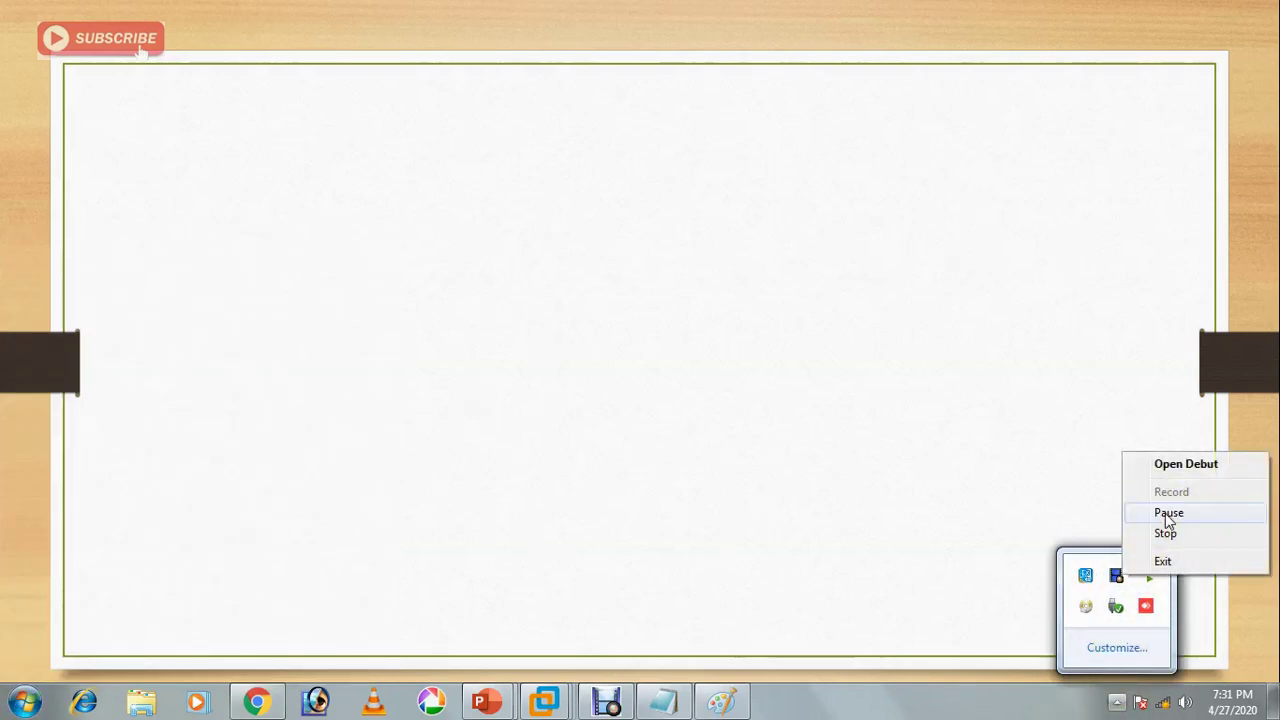
left_click(1168, 512)
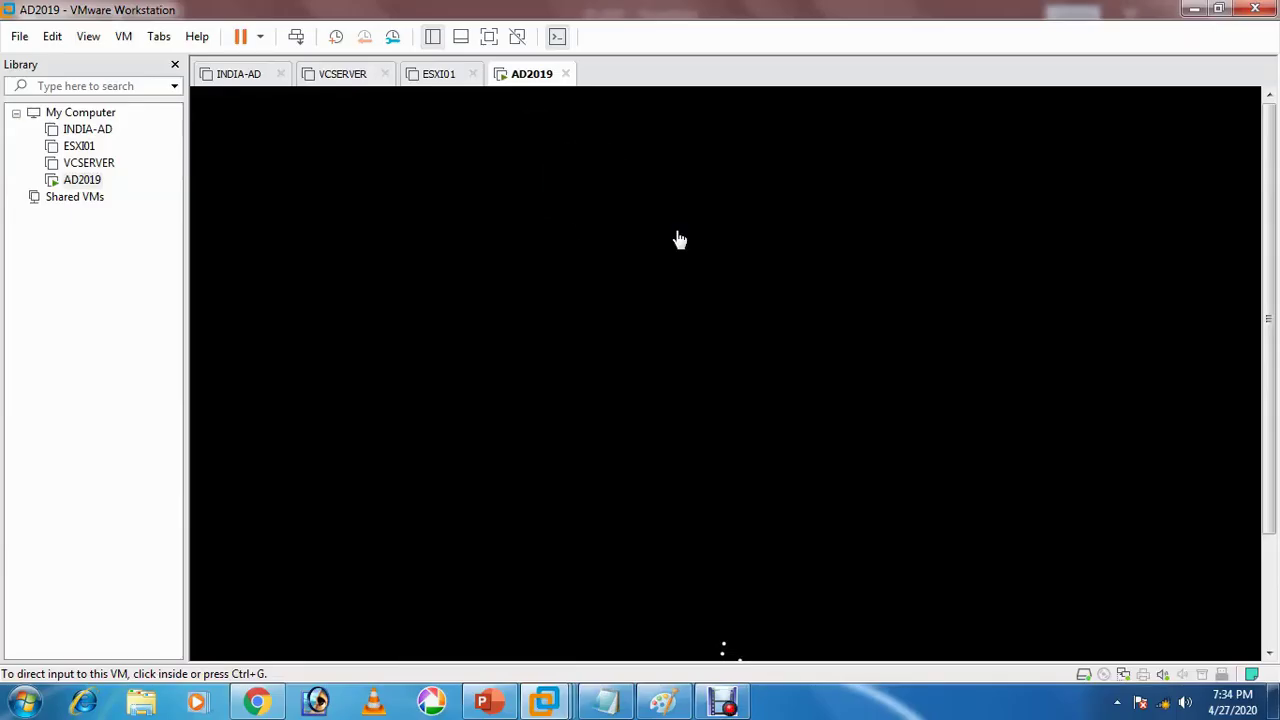
left_click(489, 37)
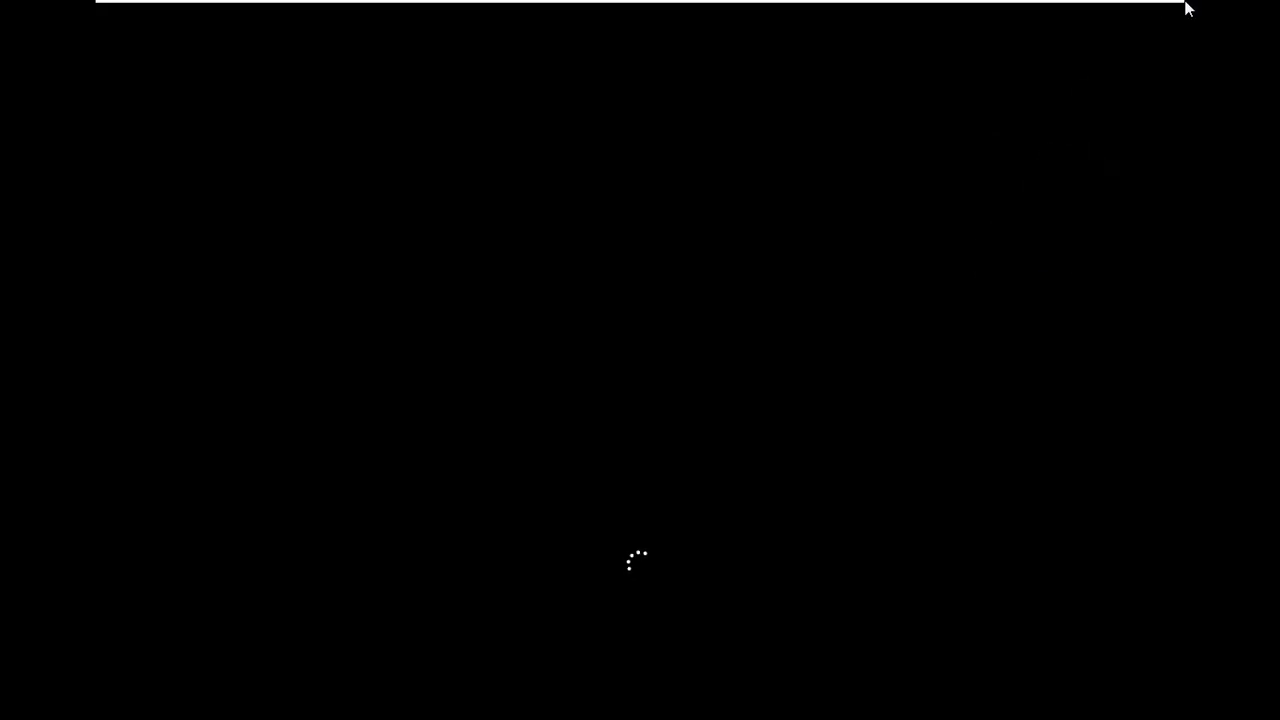
mouse_move(1115, 6)
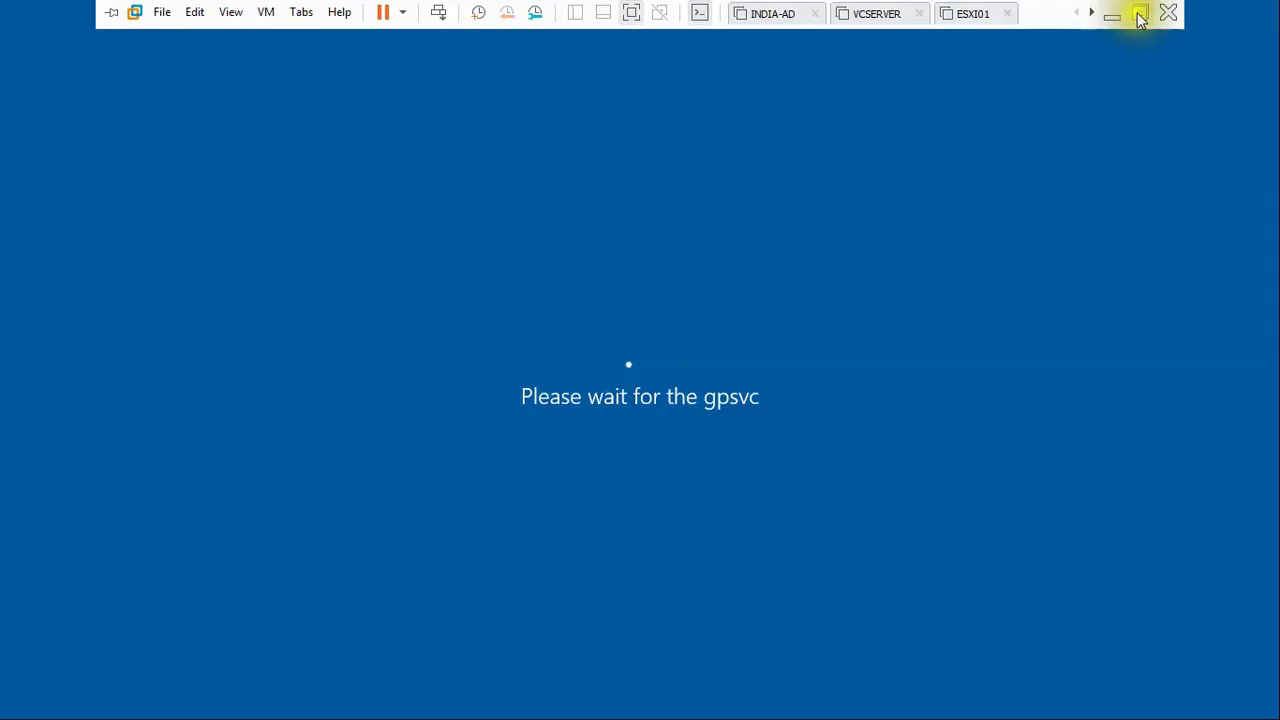
left_click(1136, 12)
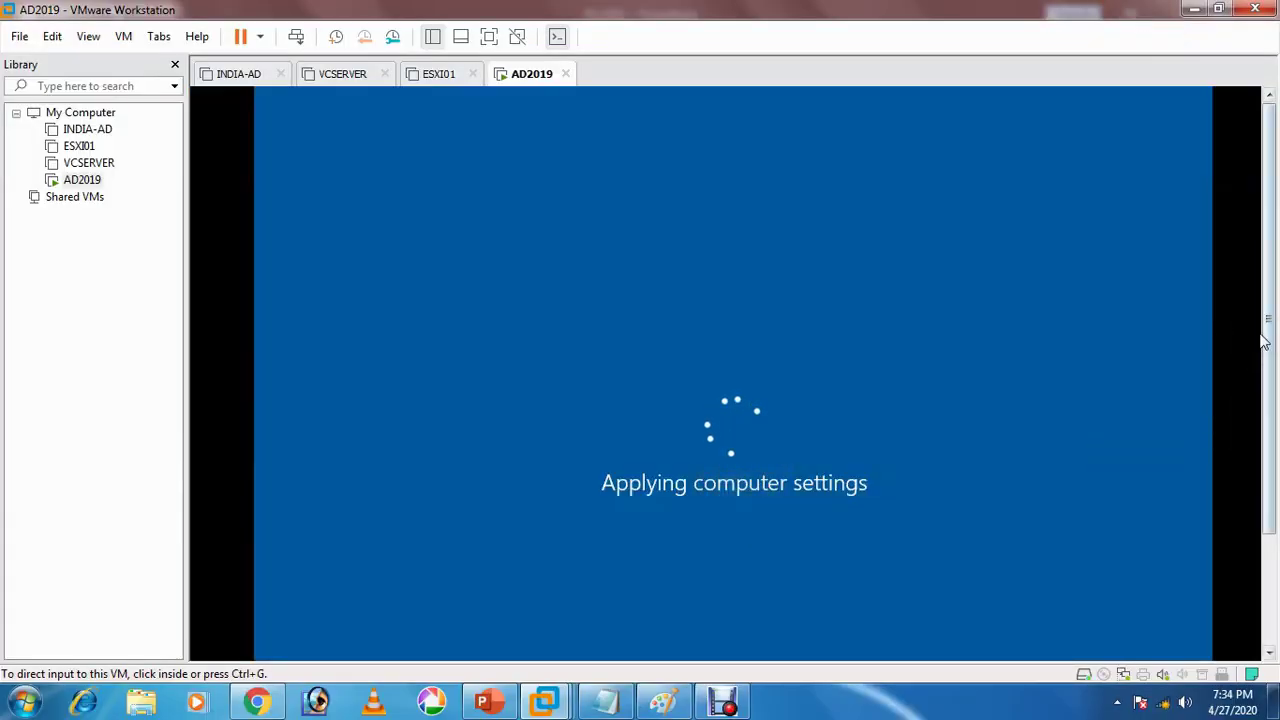
Switch the AD2019 virtual machine to full-screen mode, and launch Internet Explorer in it.
mouse_move(1262, 400)
left_mouse_down()
mouse_move(1249, 471)
mouse_move(1246, 394)
left_mouse_up()
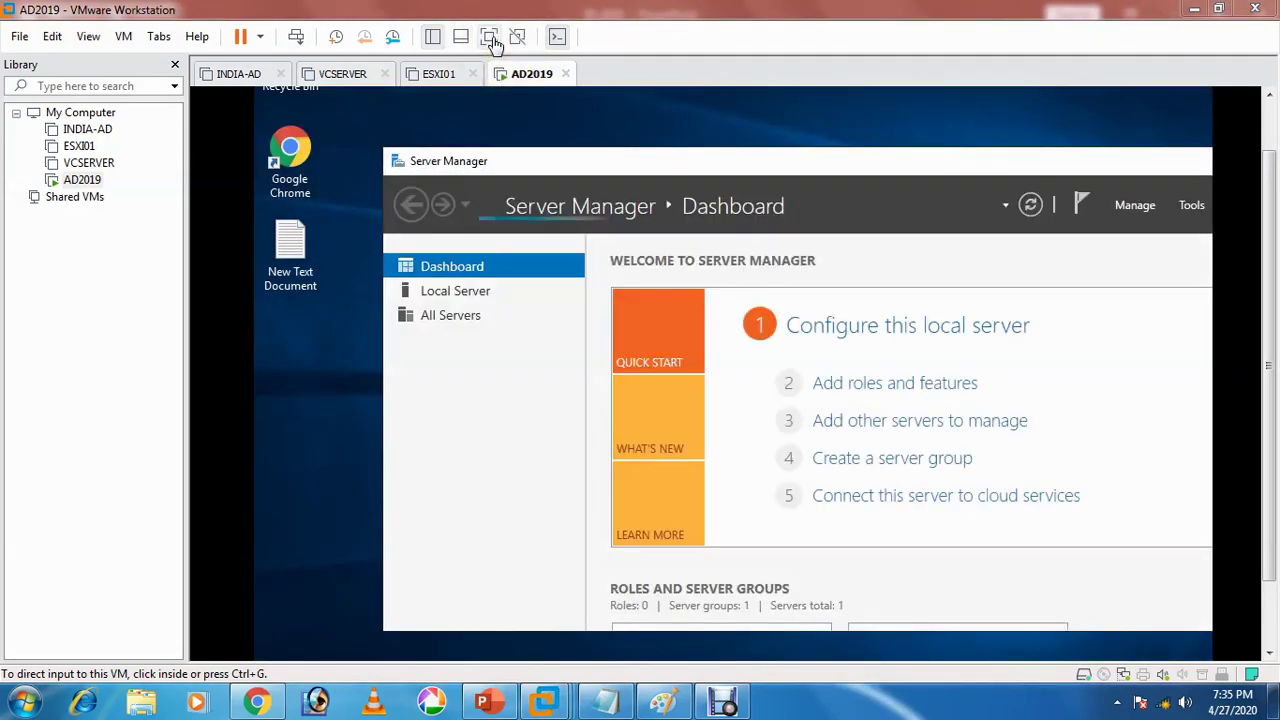
left_click(489, 36)
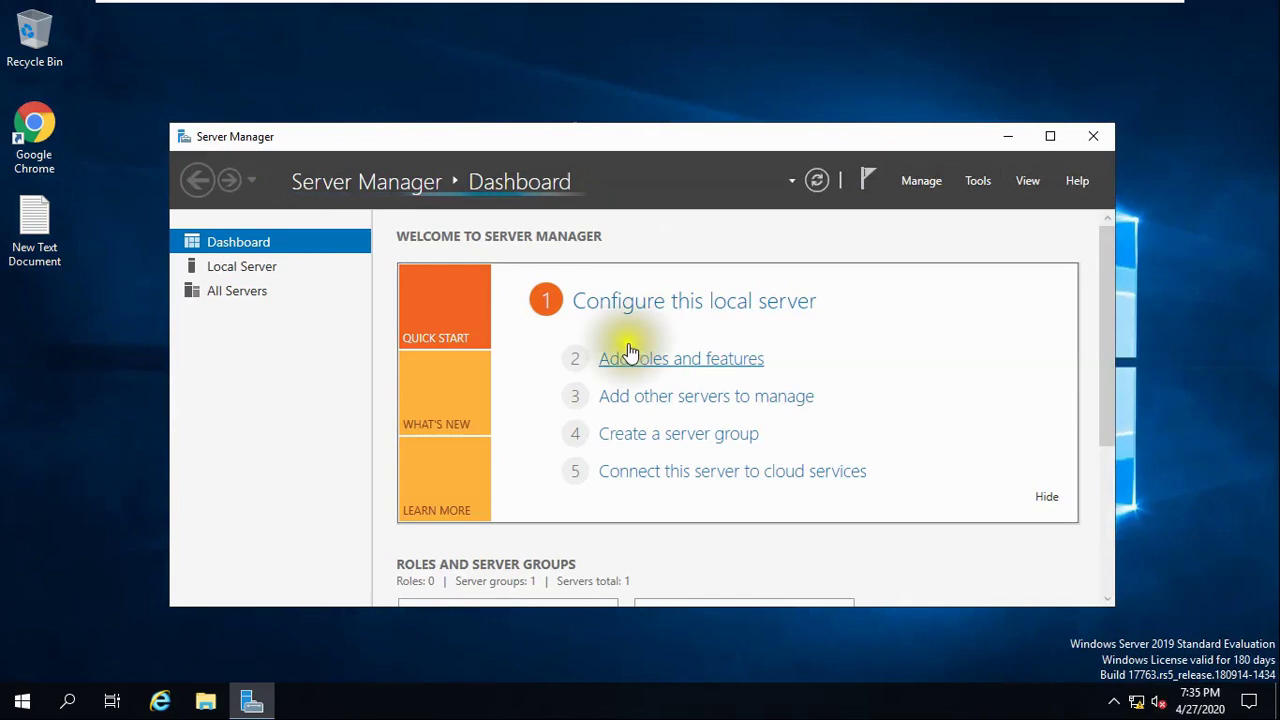
left_click(162, 703)
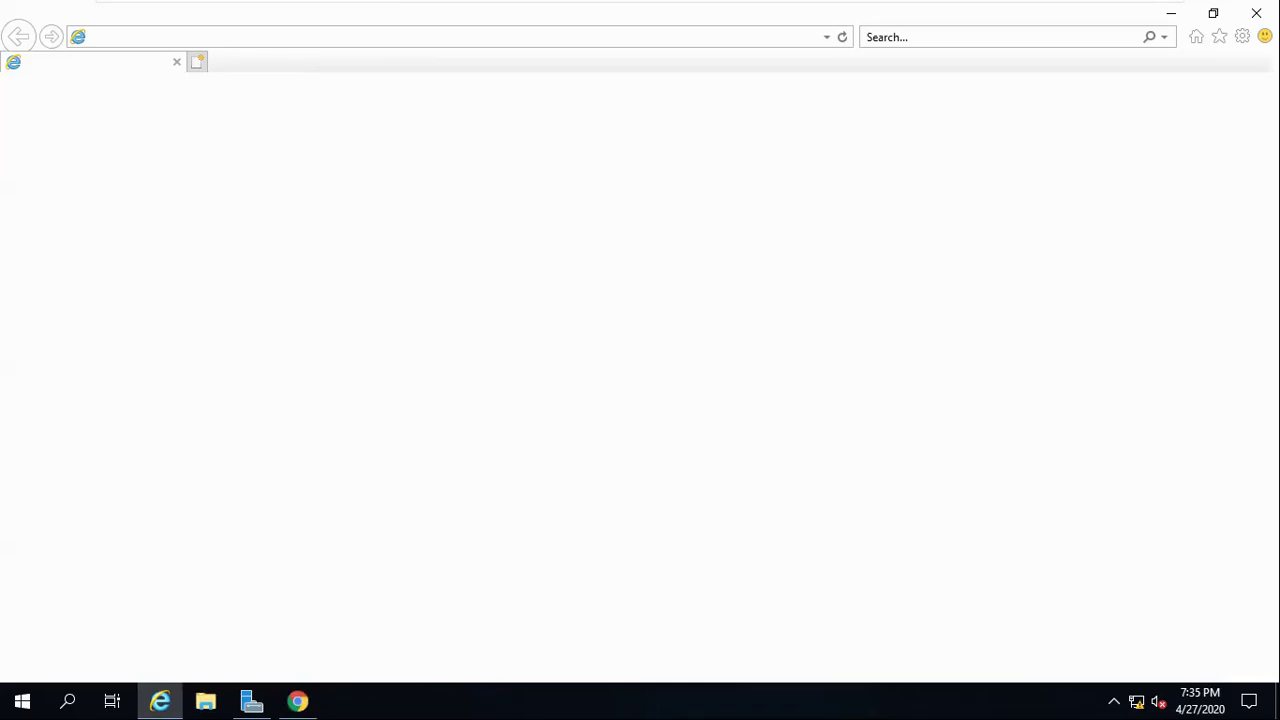
left_click(297, 701)
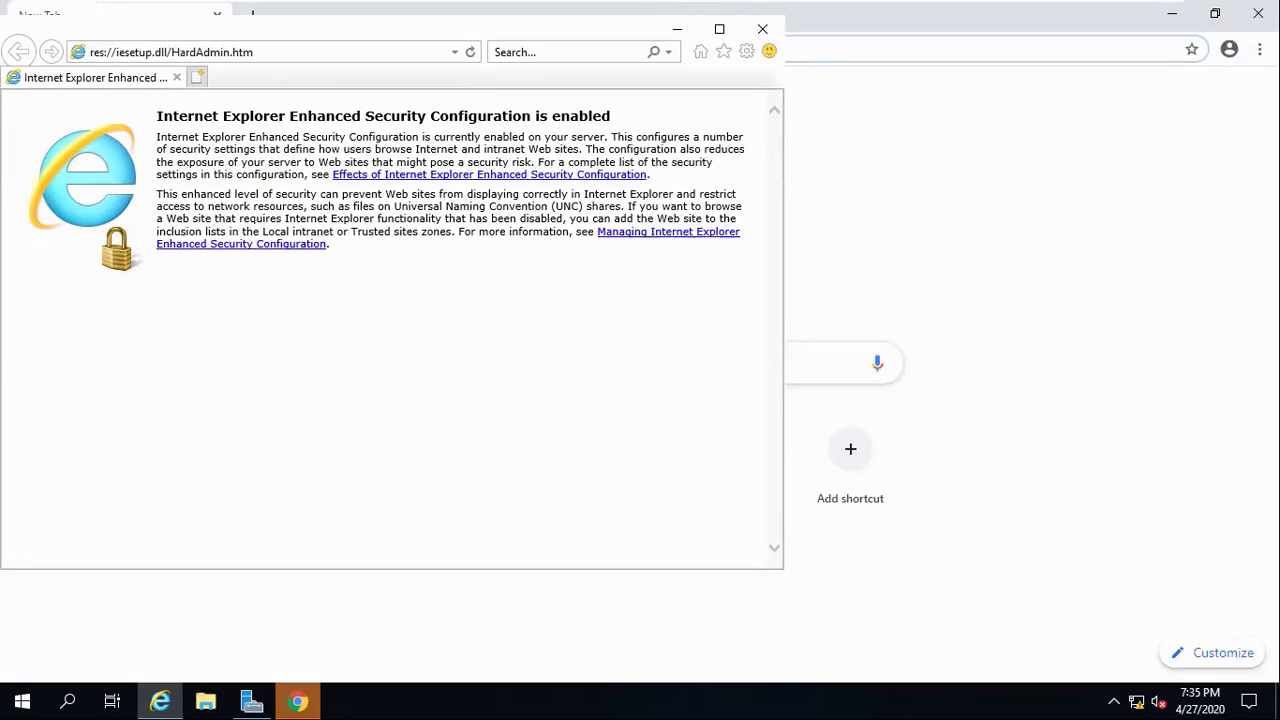
left_click(300, 702)
left_click(289, 44)
type("ww")
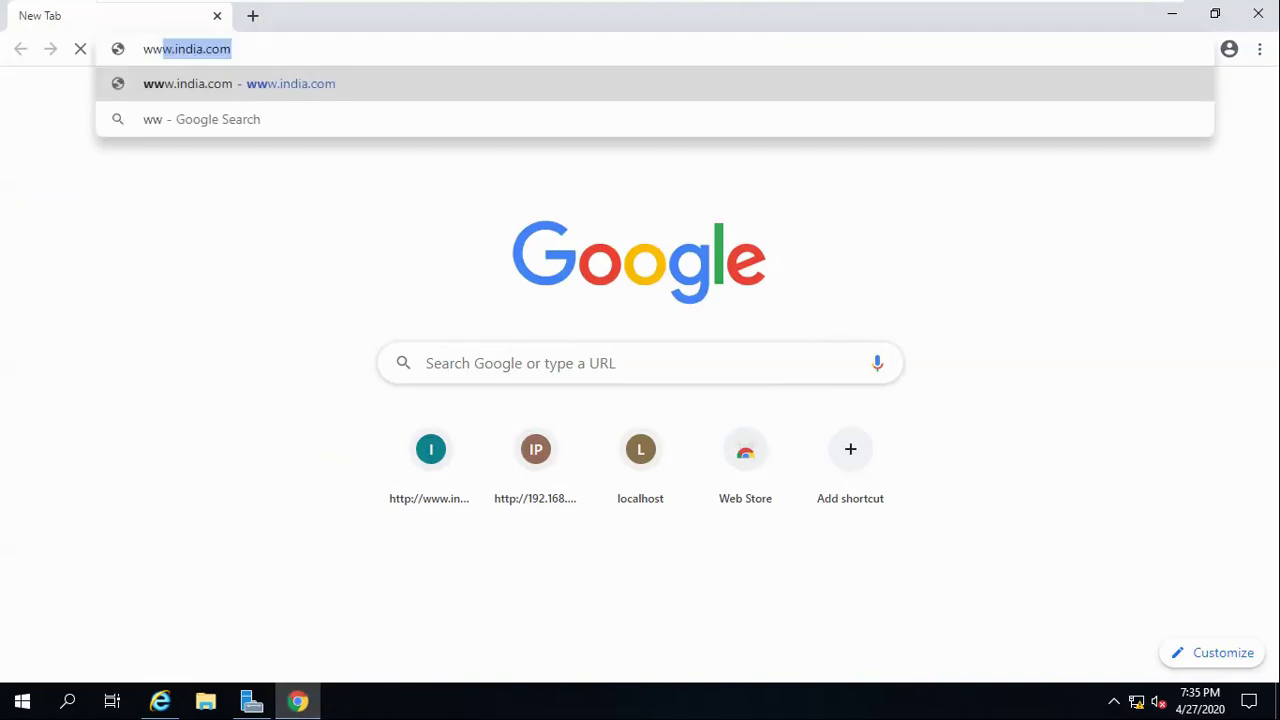
key("Return")
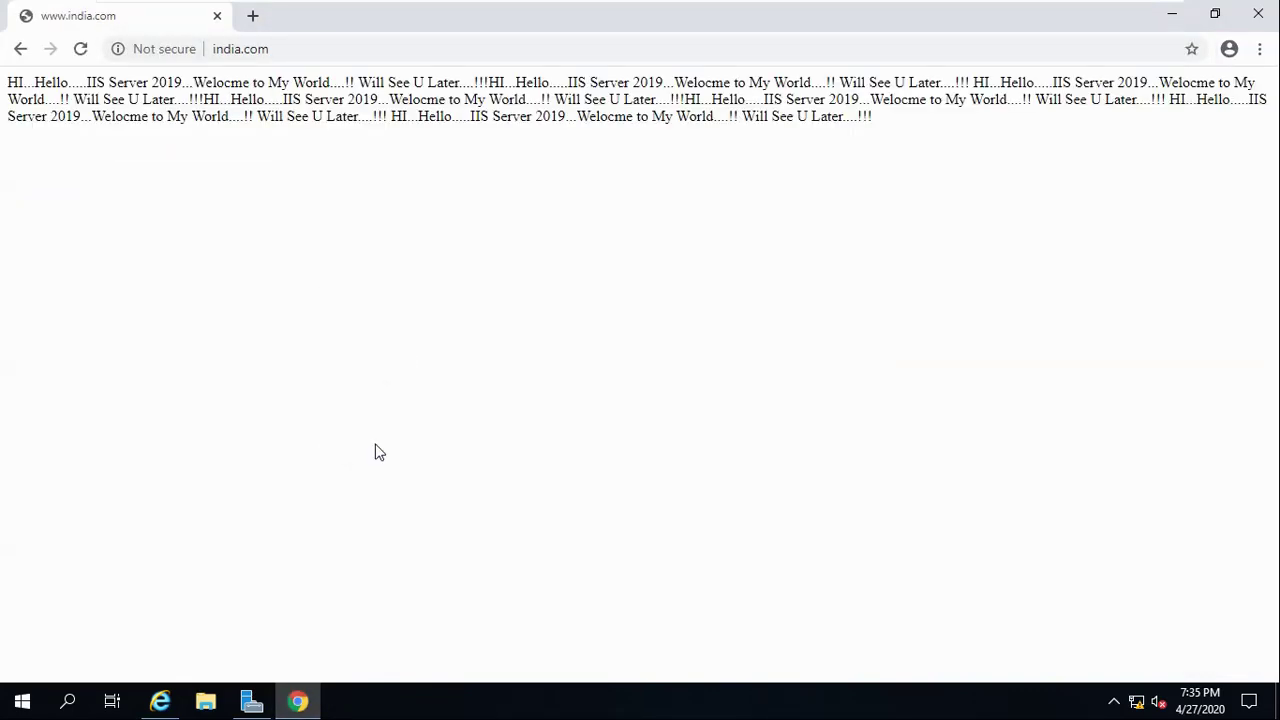
Examine the server's domain membership from the Local Server properties in Server Manager, and cancel System Properties.
right_click(1134, 700)
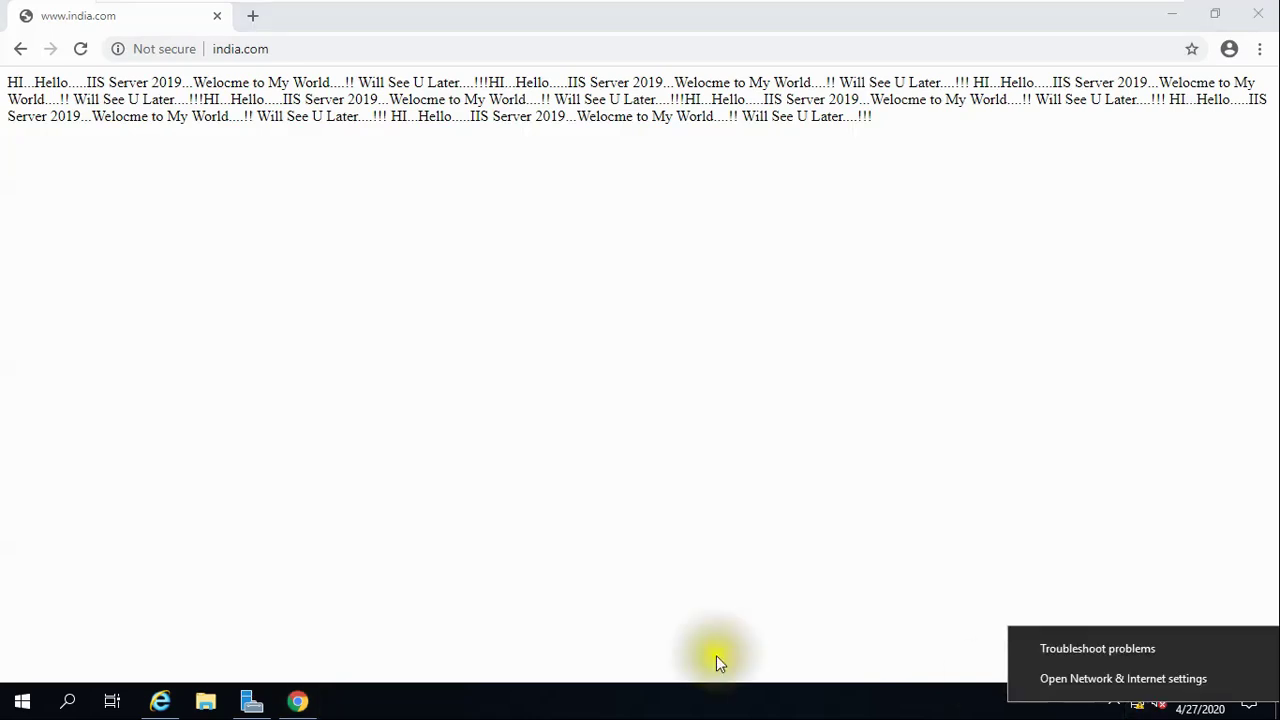
left_click(322, 662)
left_click(251, 702)
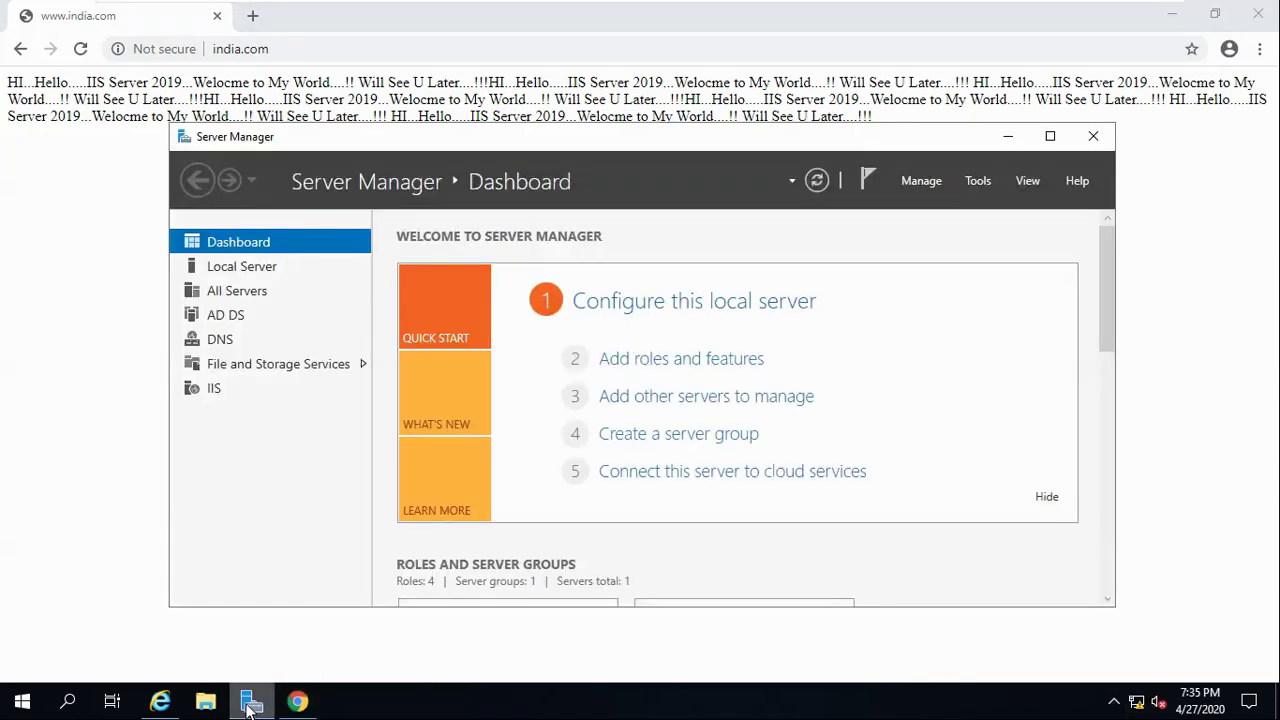
left_click(242, 270)
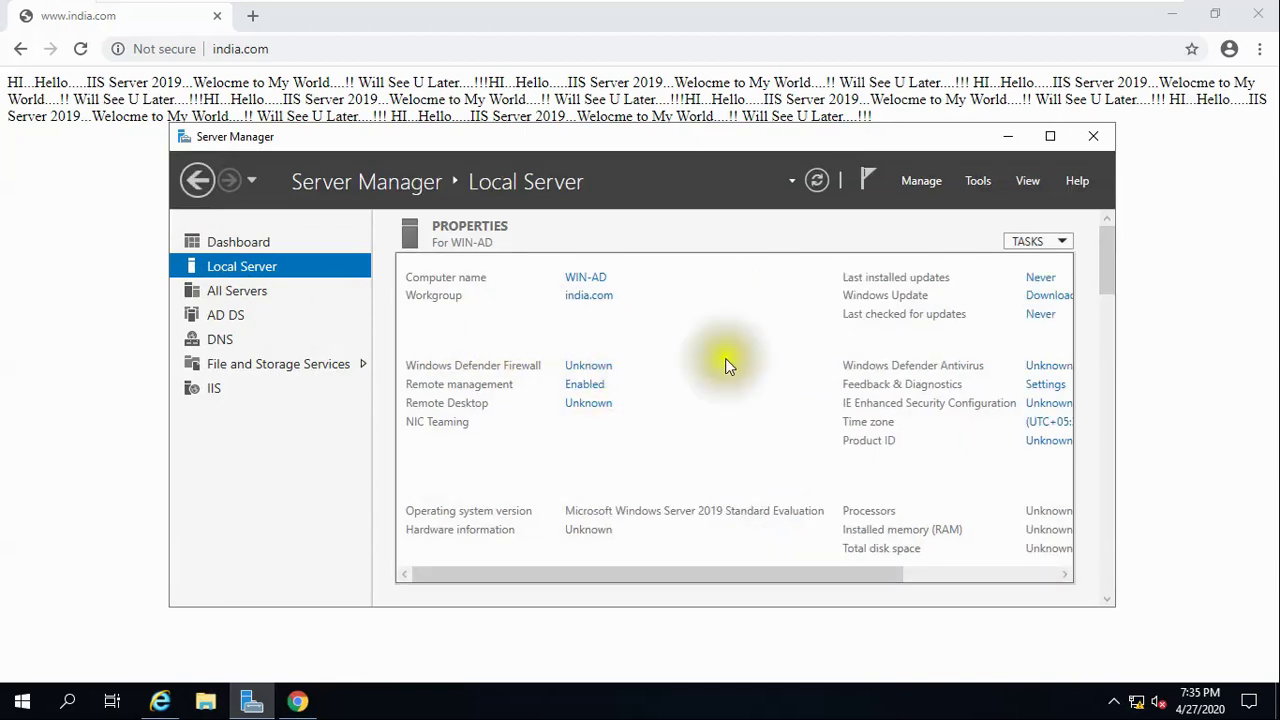
left_click(594, 298)
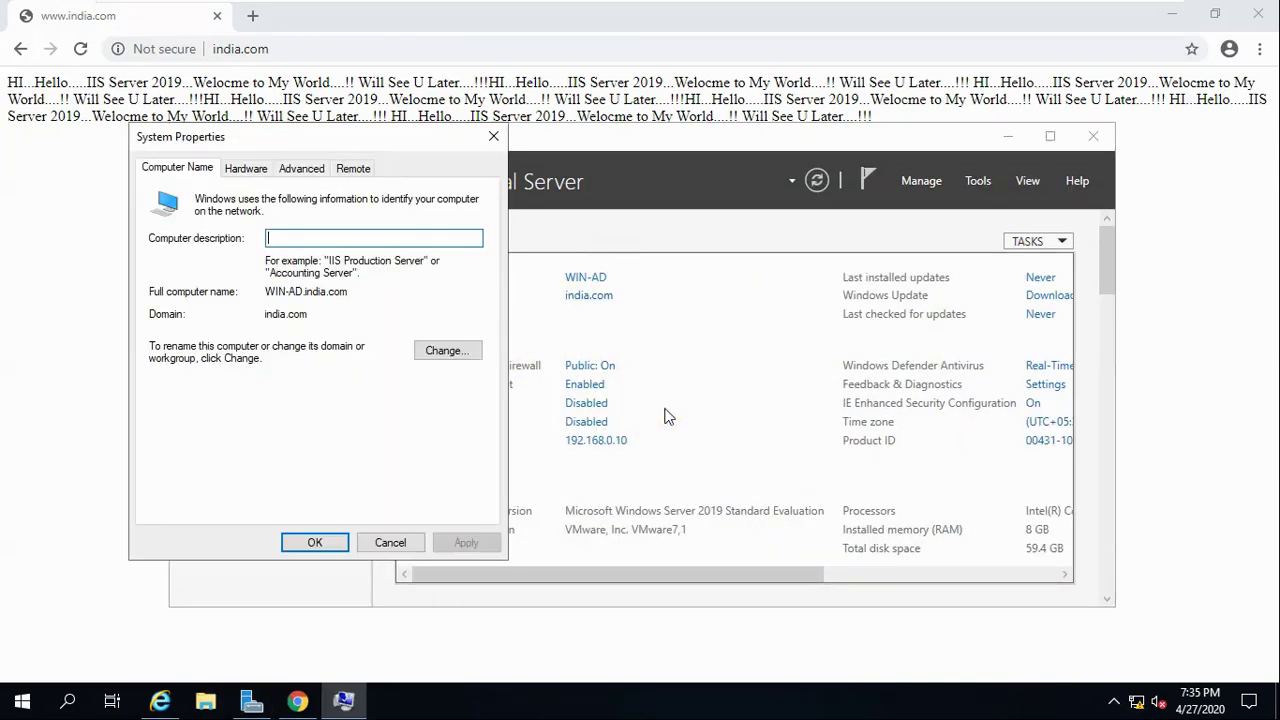
left_click(410, 540)
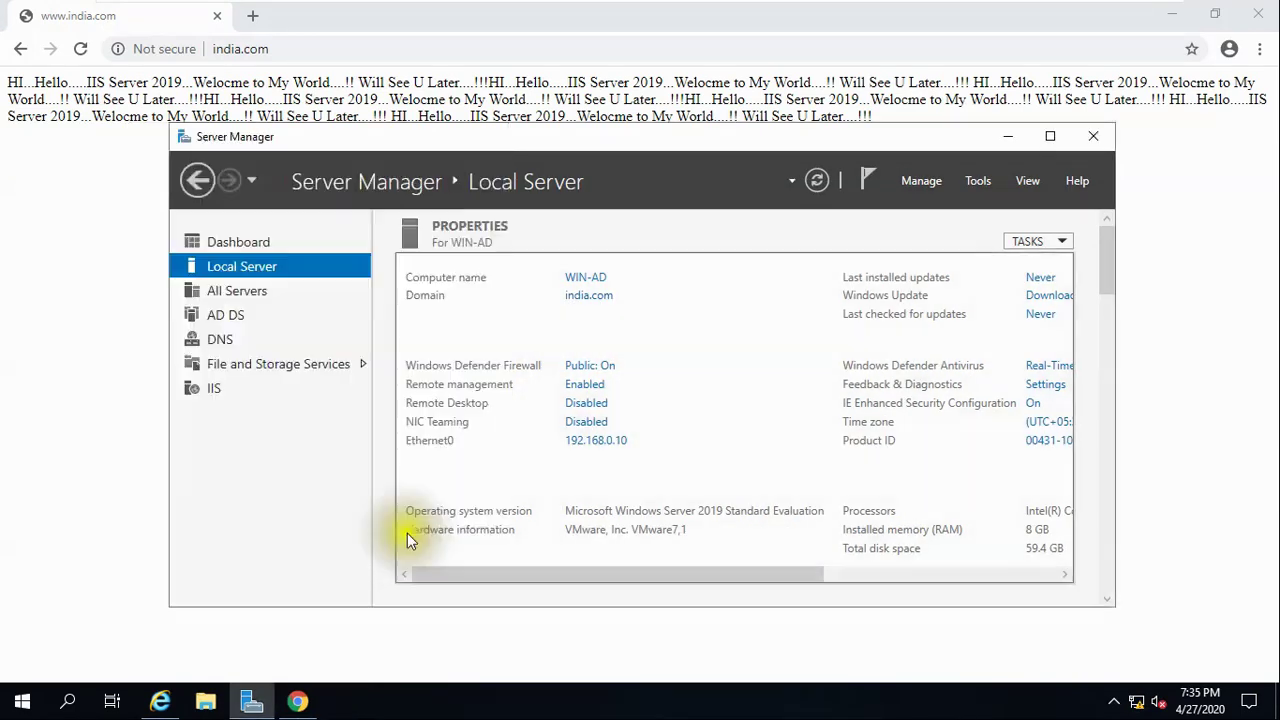
Replace the preferred DNS server address in Ethernet0's IPv4 properties, and save and close the adapter's dialogs.
left_click(612, 450)
double_click(224, 199)
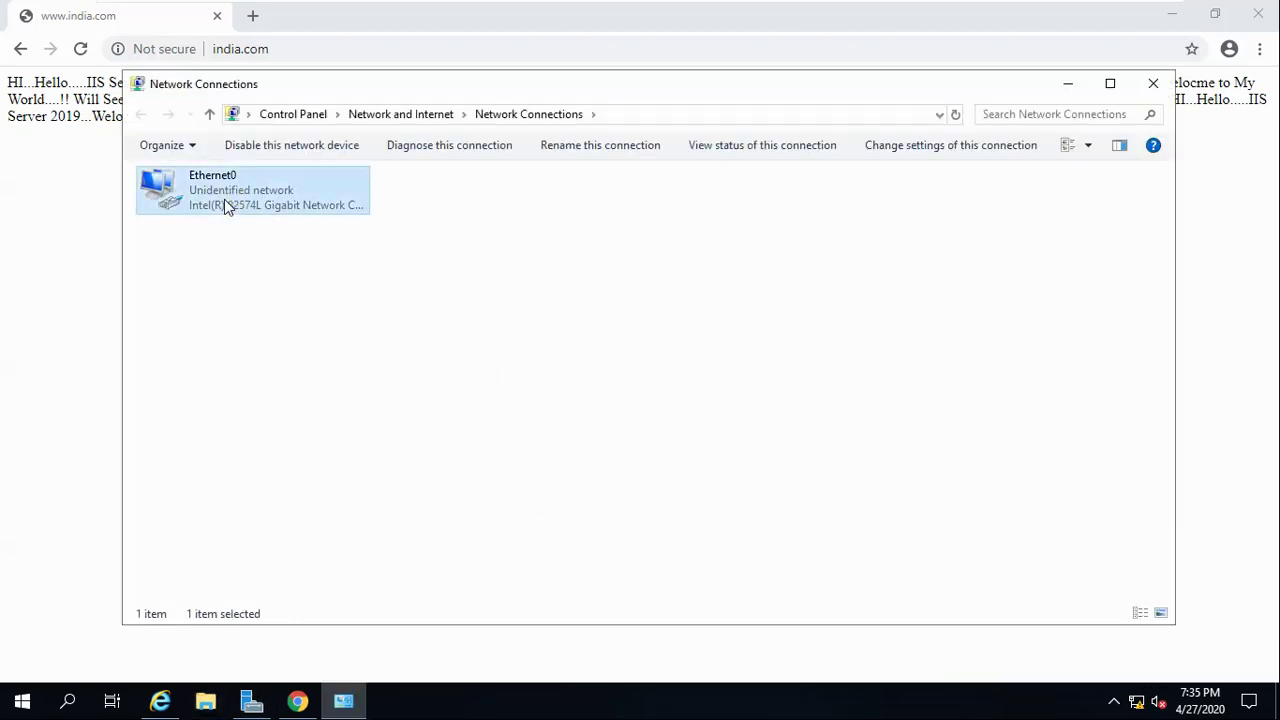
left_click(530, 505)
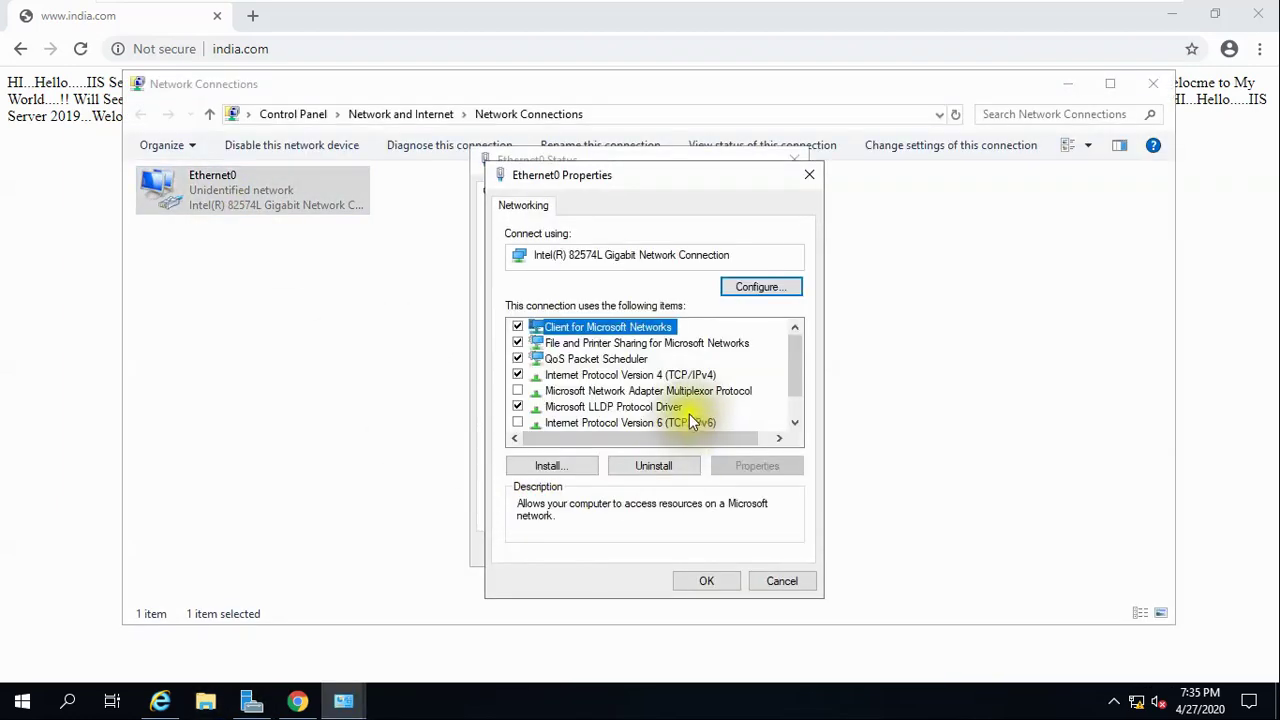
double_click(680, 375)
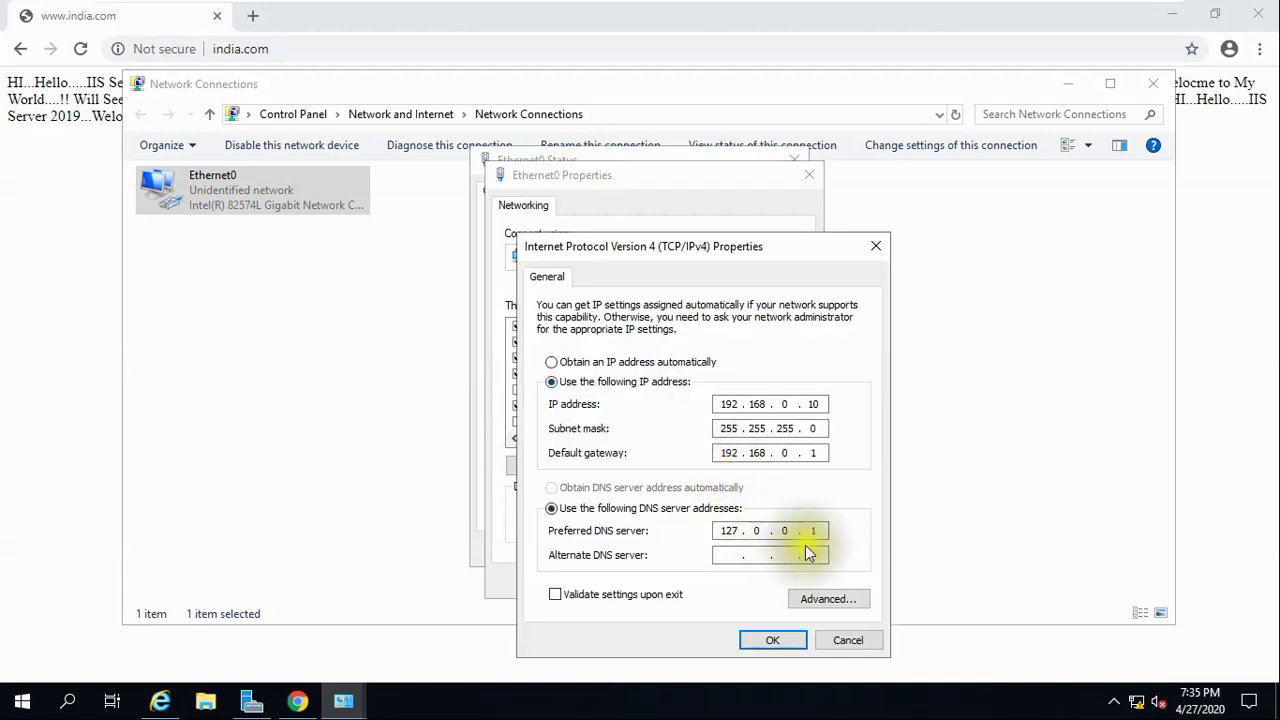
type("1")
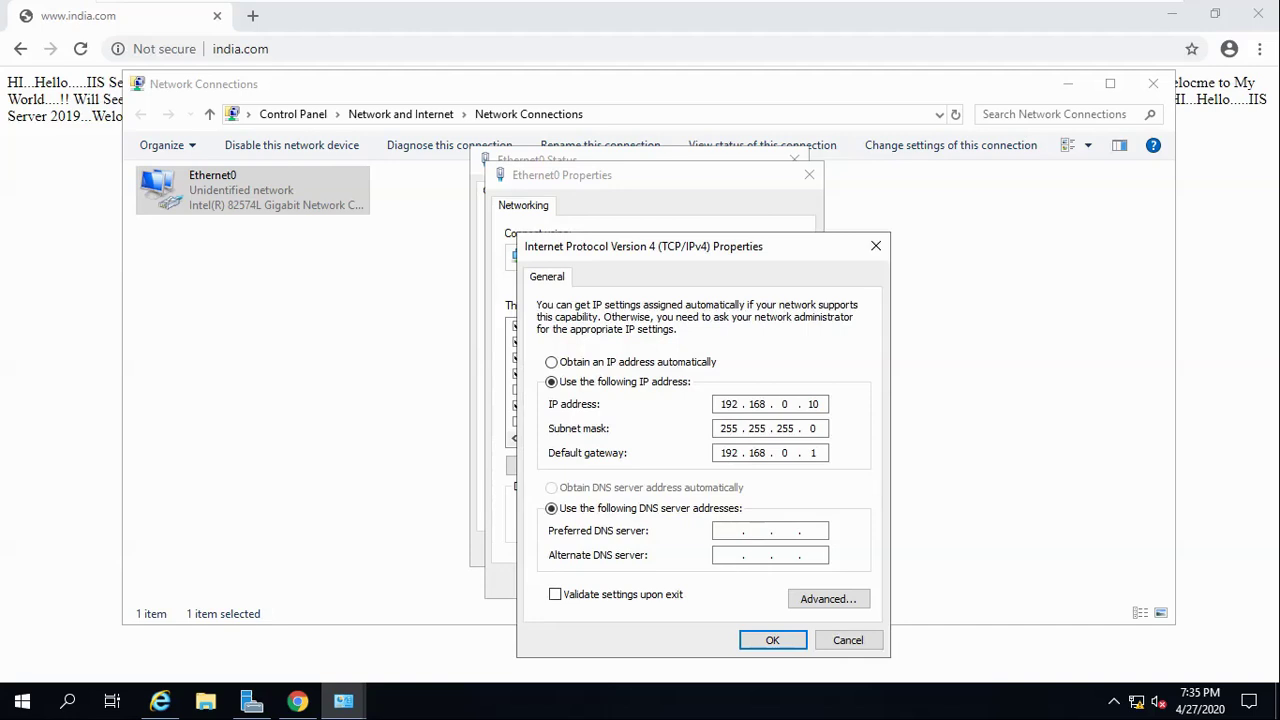
left_click(762, 640)
left_click(715, 585)
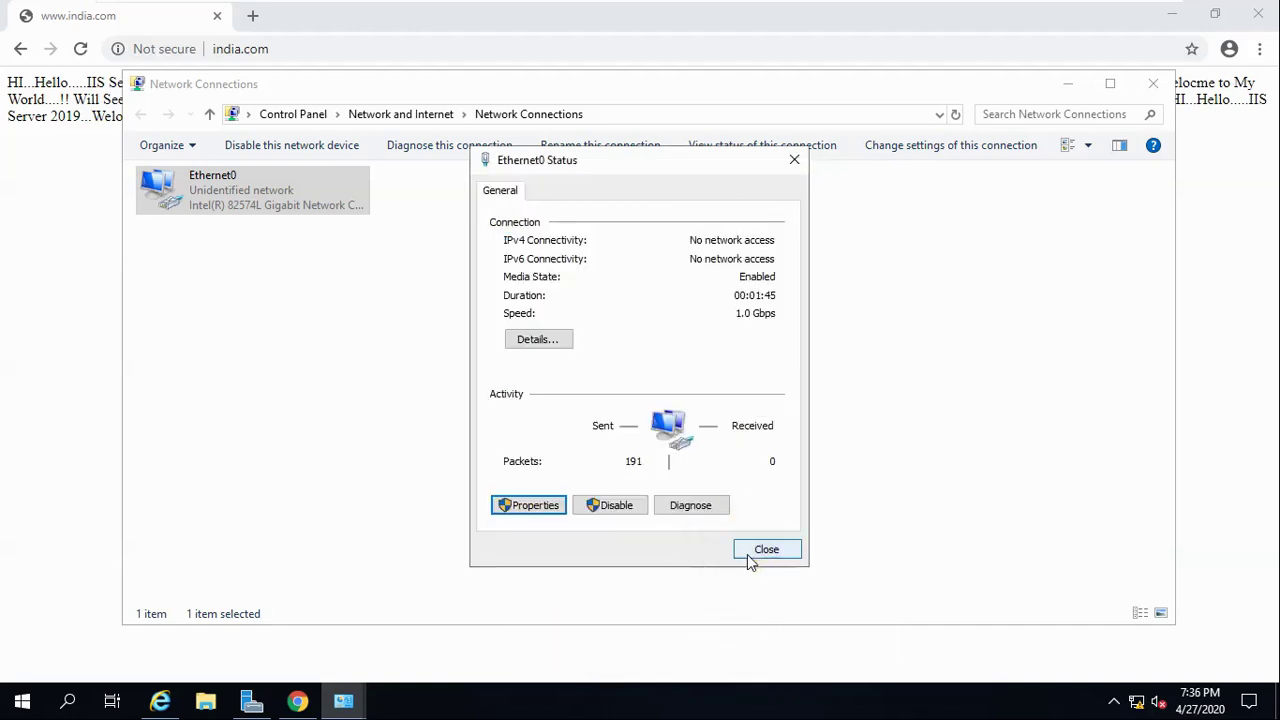
left_click(751, 554)
Check the records in the india.com forward lookup zone in DNS Manager, and minimize the console.
left_click(255, 700)
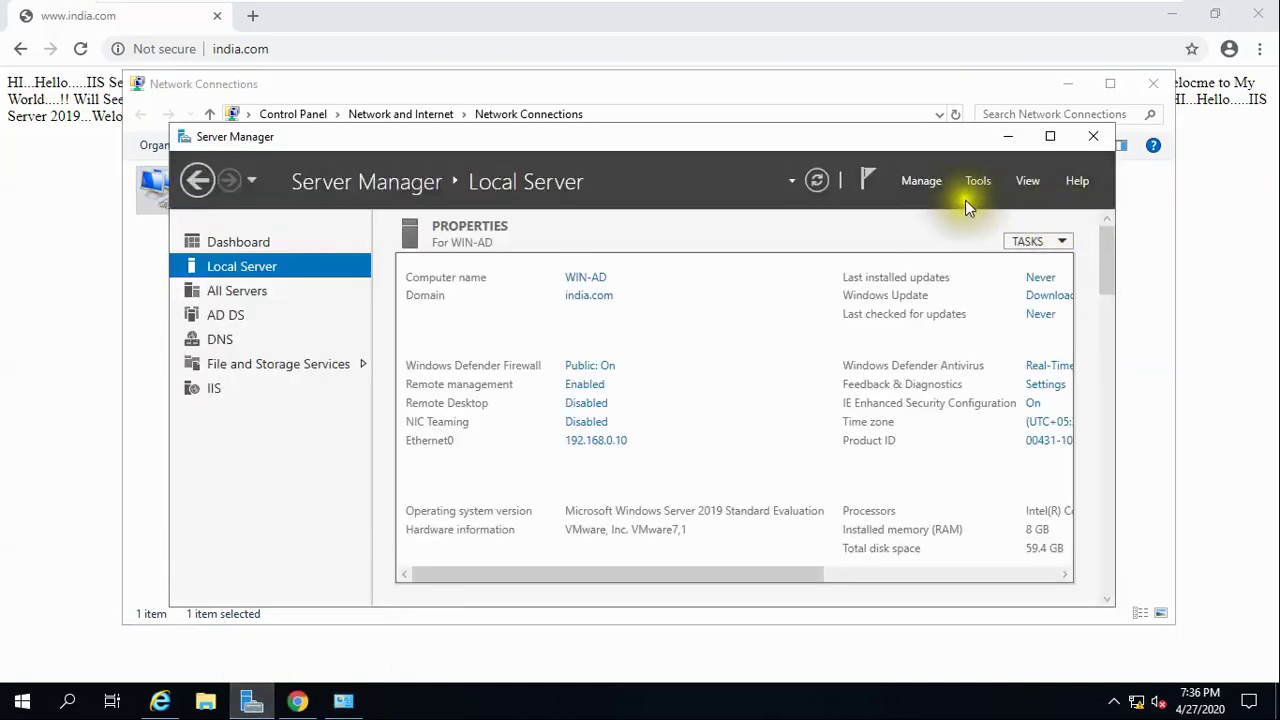
left_click(985, 181)
left_click(1000, 411)
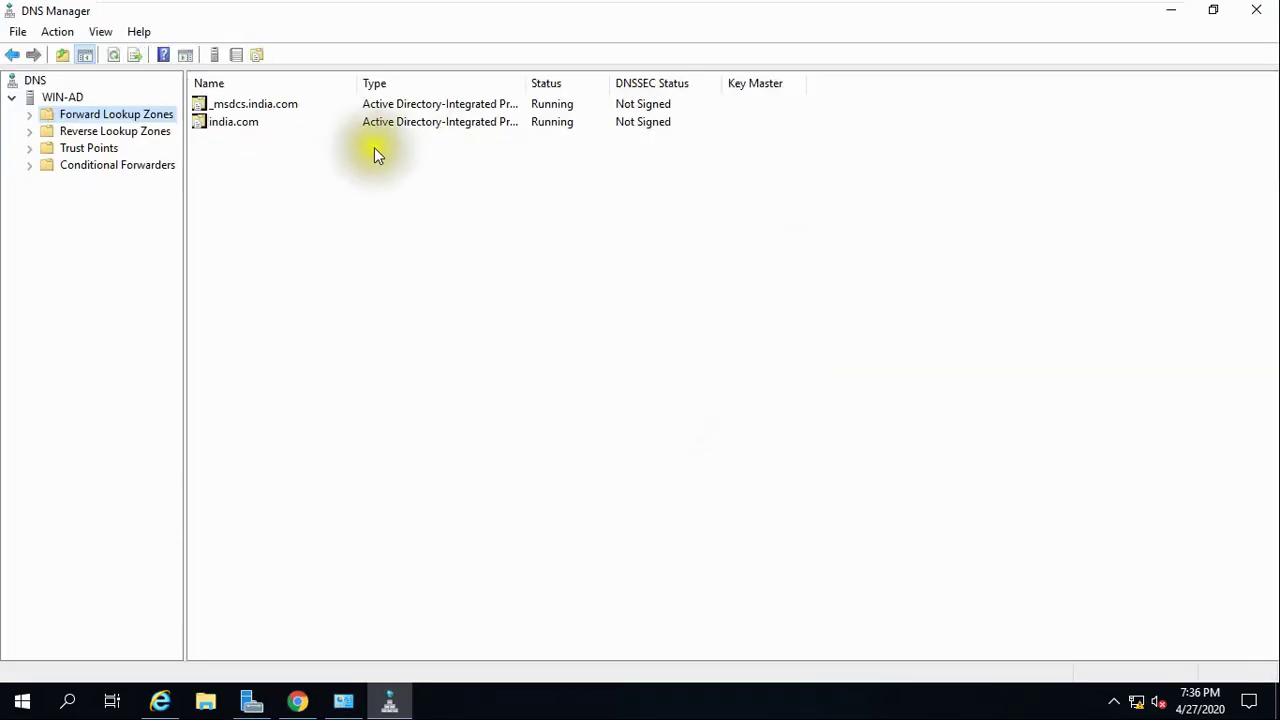
double_click(104, 117)
double_click(238, 122)
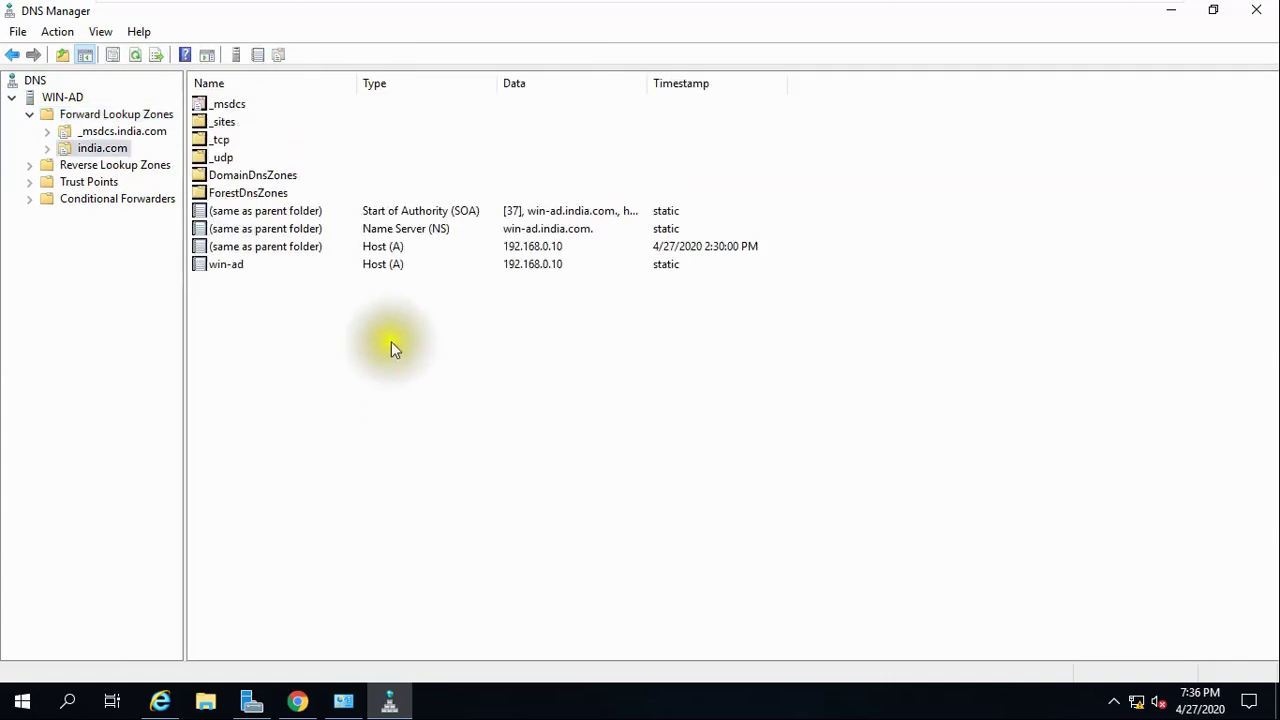
left_click(1171, 12)
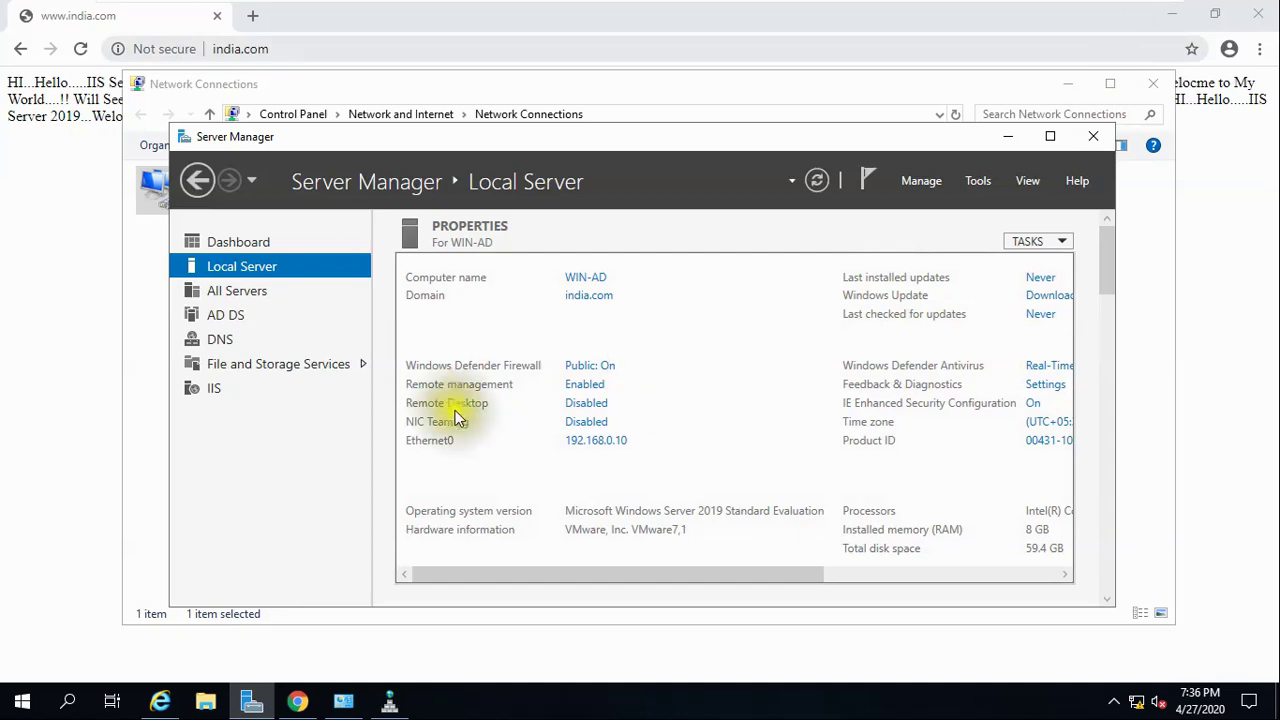
left_click(160, 700)
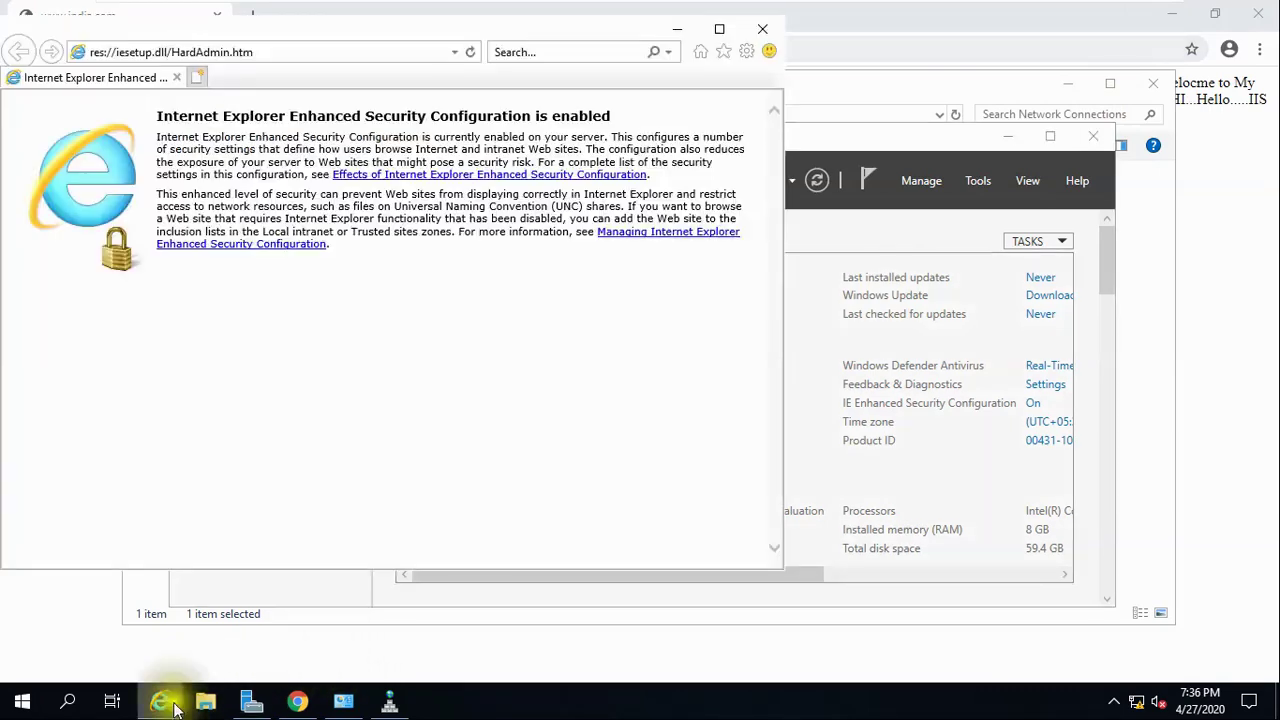
double_click(422, 30)
left_click(370, 46)
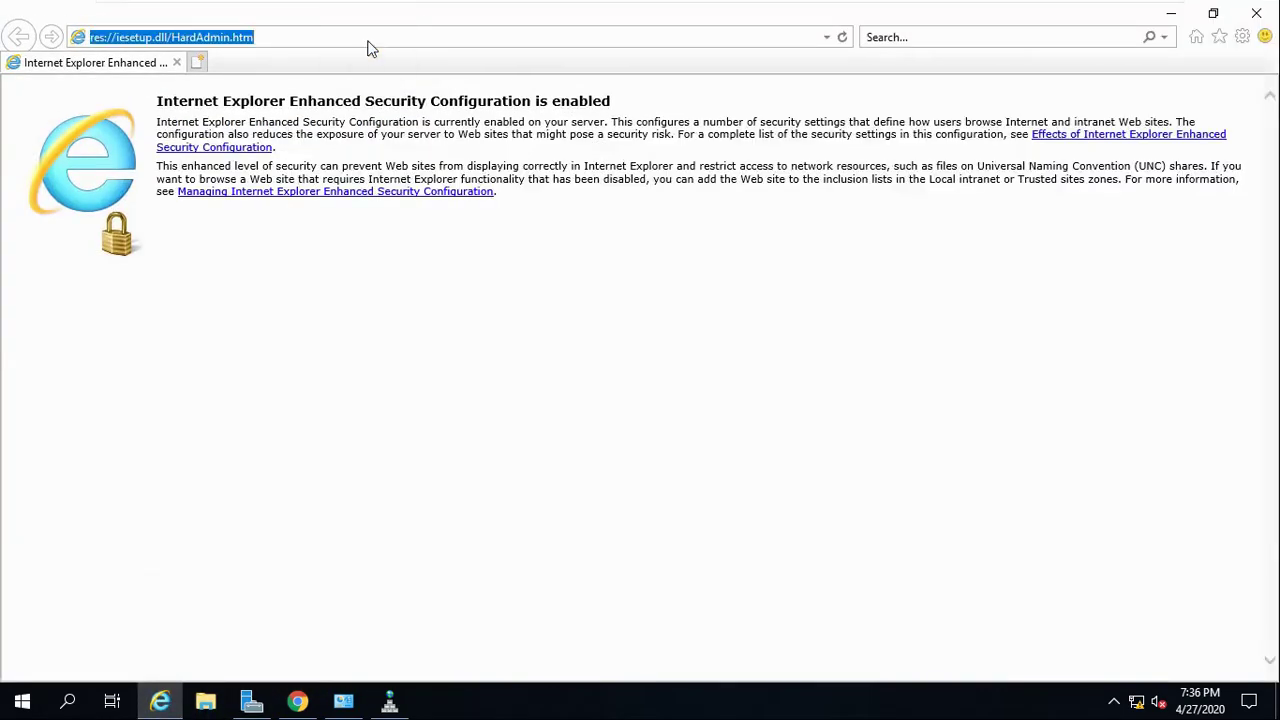
type("www.")
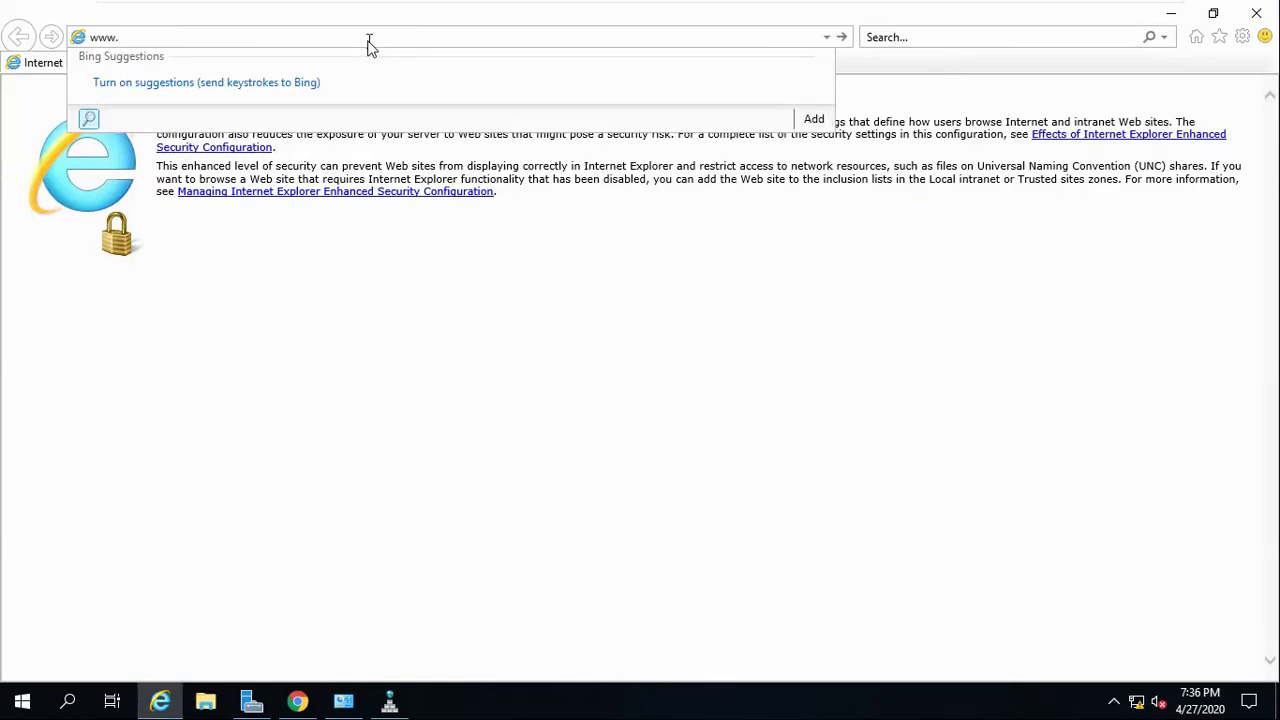
type("ind")
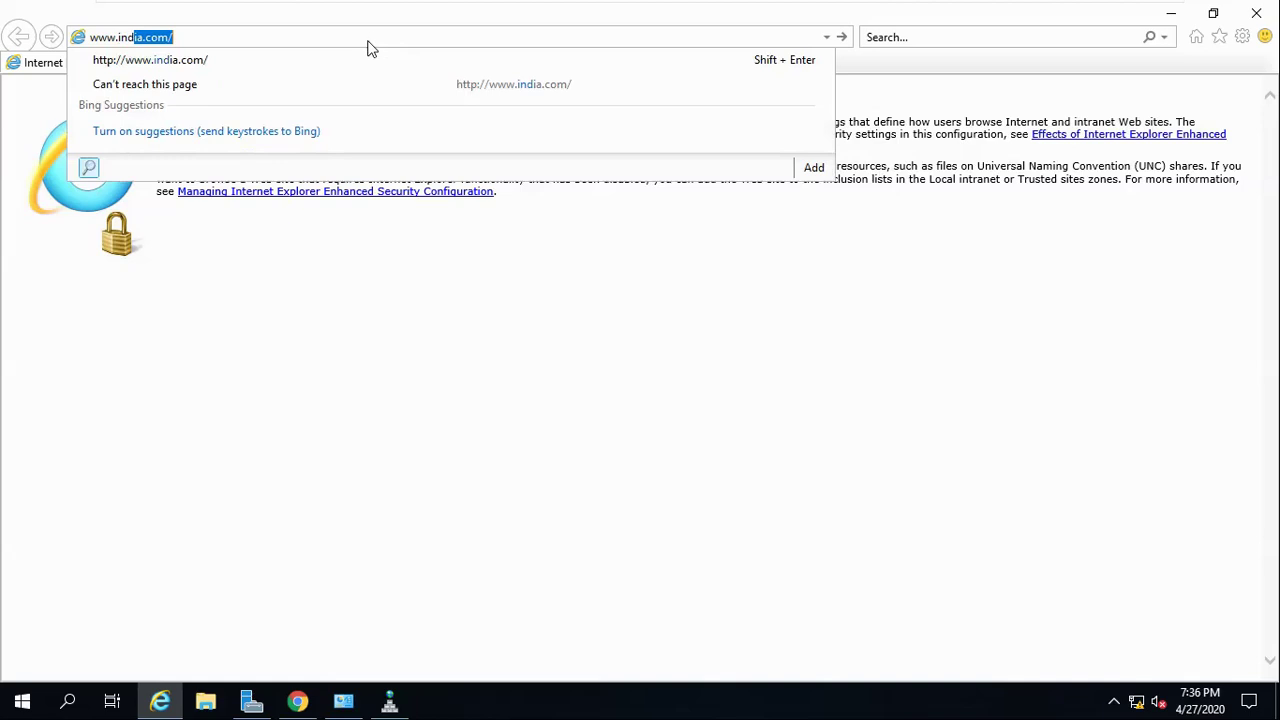
type("ia.com")
key("Return")
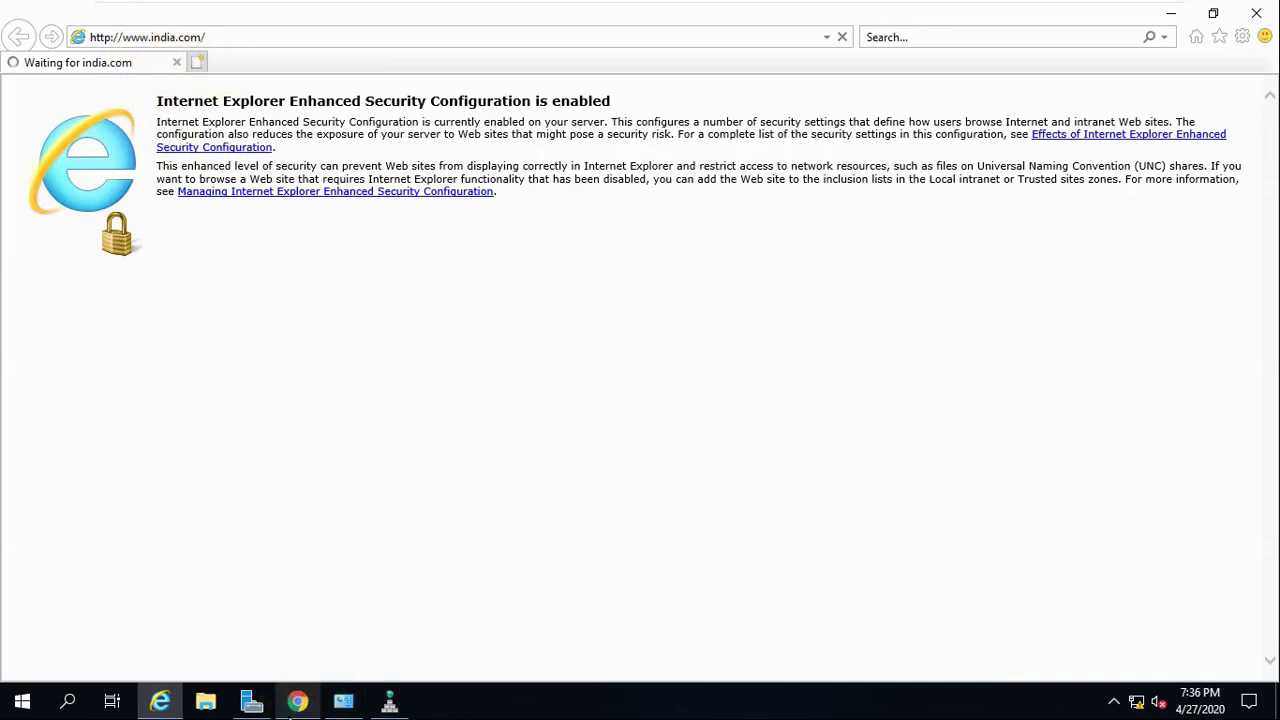
left_click(297, 703)
left_click(252, 16)
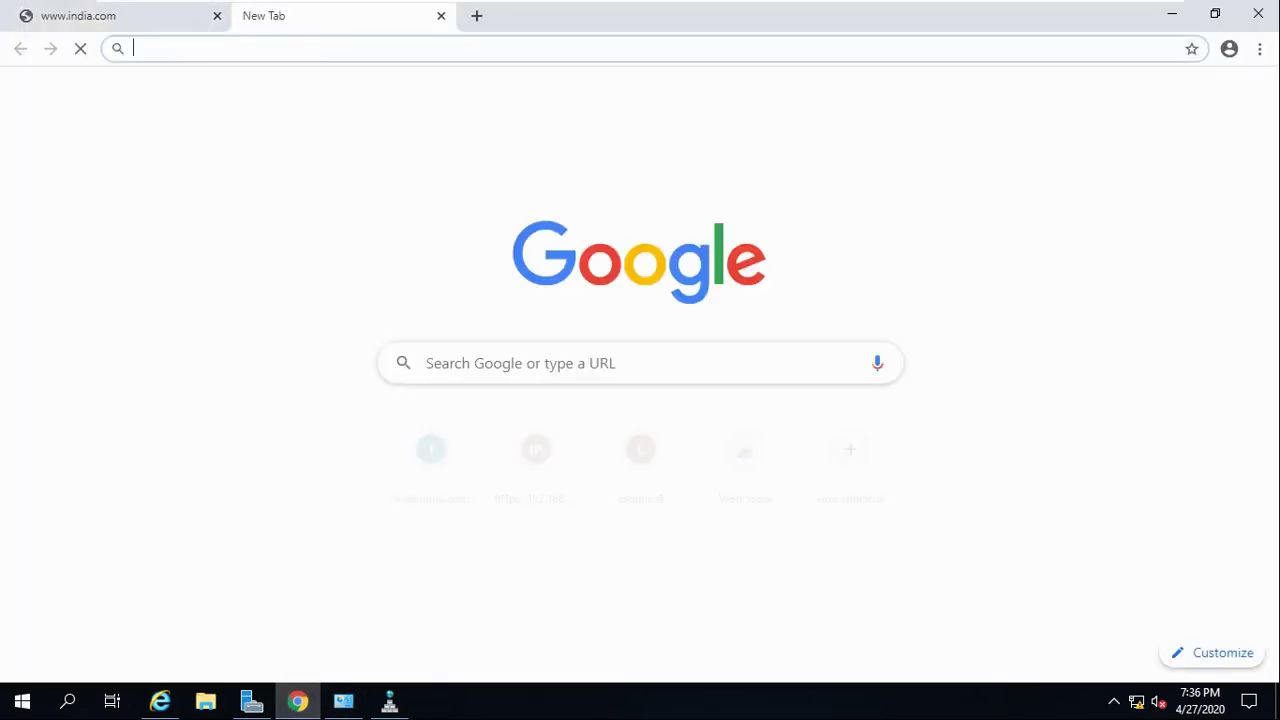
type("www.ind")
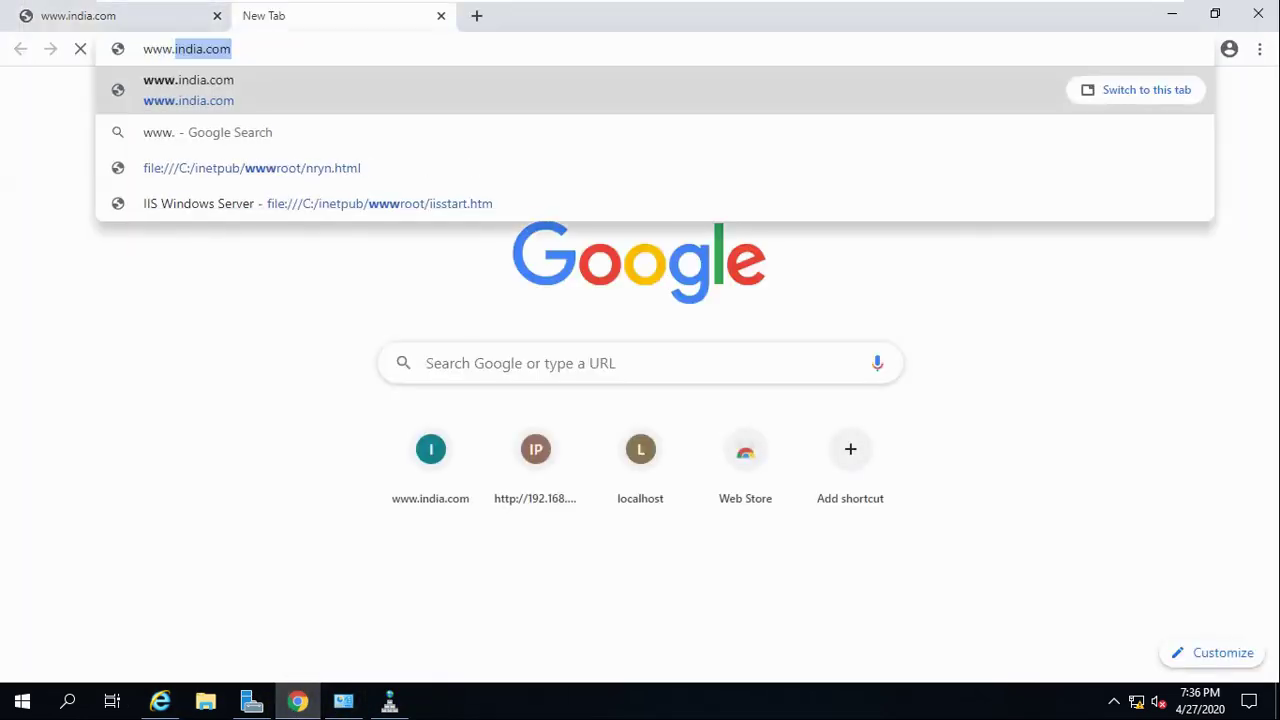
type("ia.com")
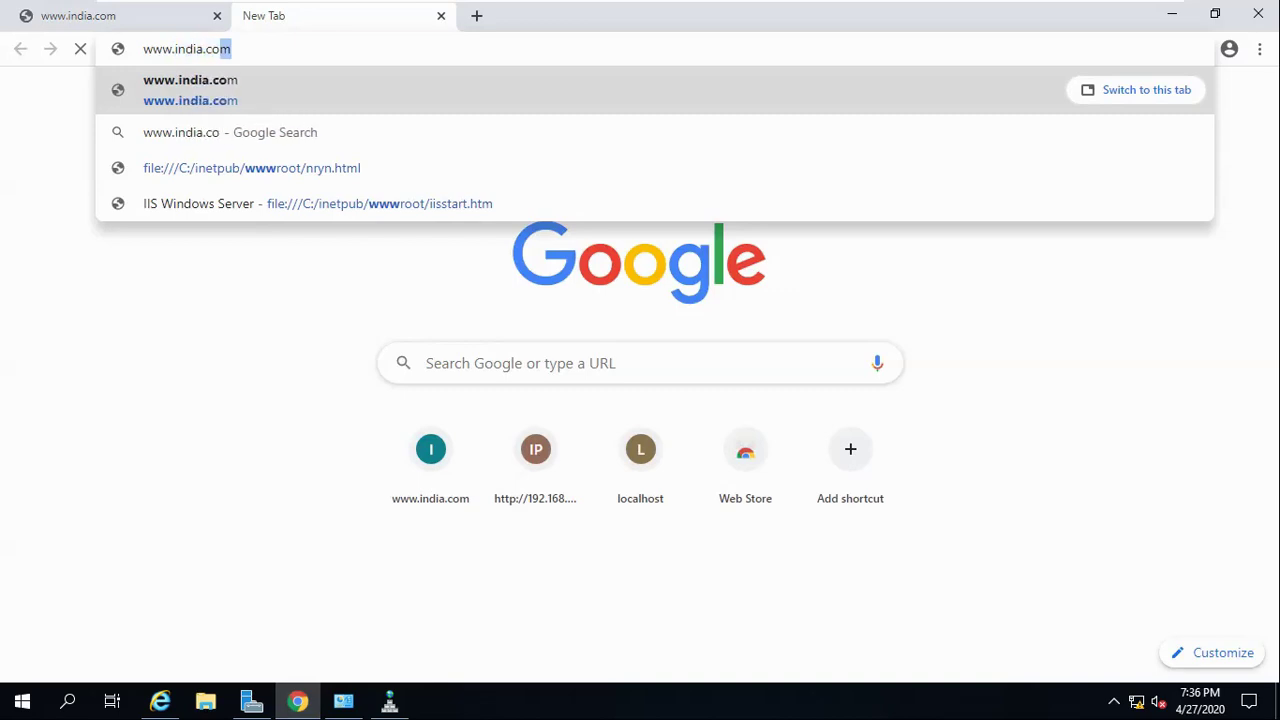
key("Return")
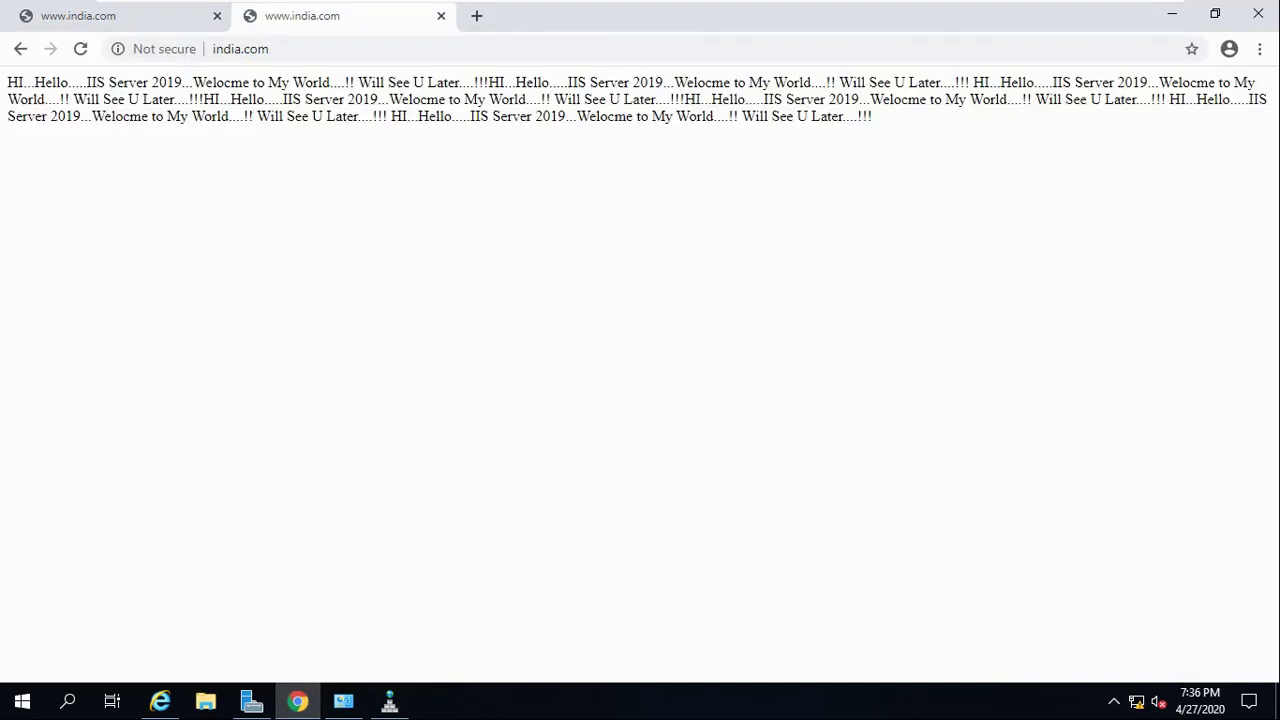
Clear Chrome's browsing history, cookies and cached files for All time, and close Chrome and Internet Explorer.
left_click(1259, 48)
mouse_move(1075, 151)
left_click(916, 155)
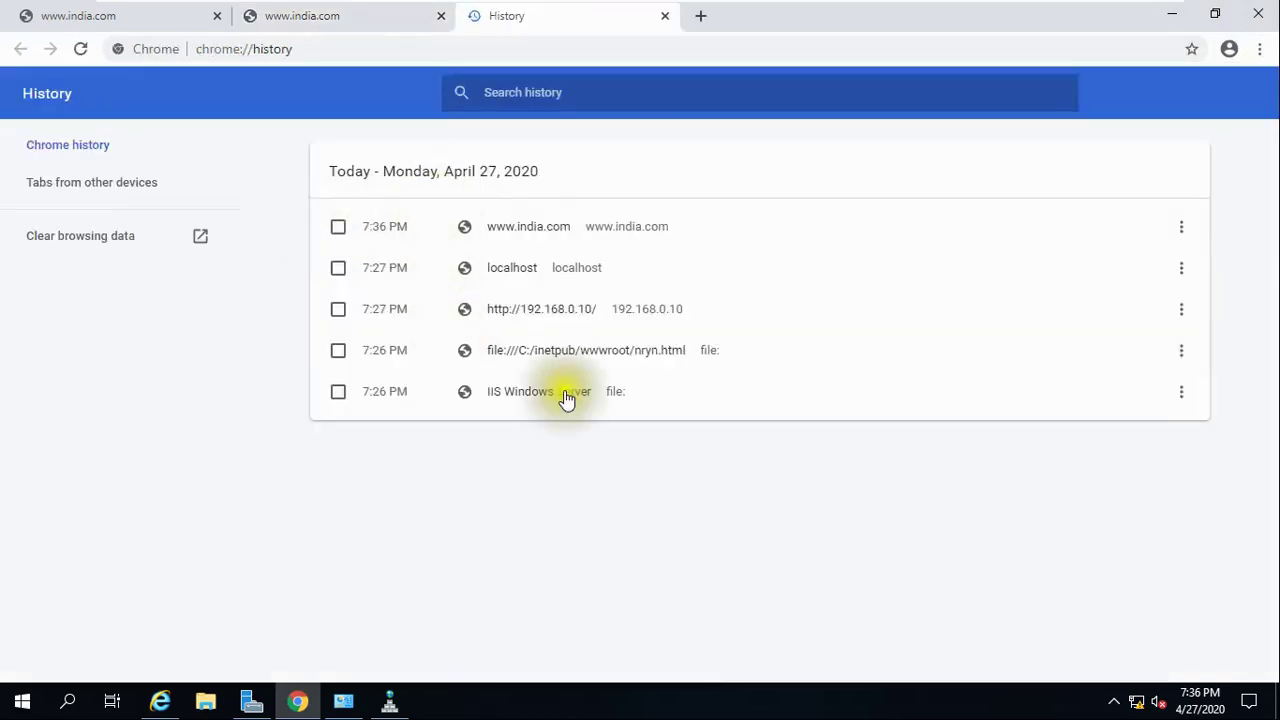
left_click(100, 240)
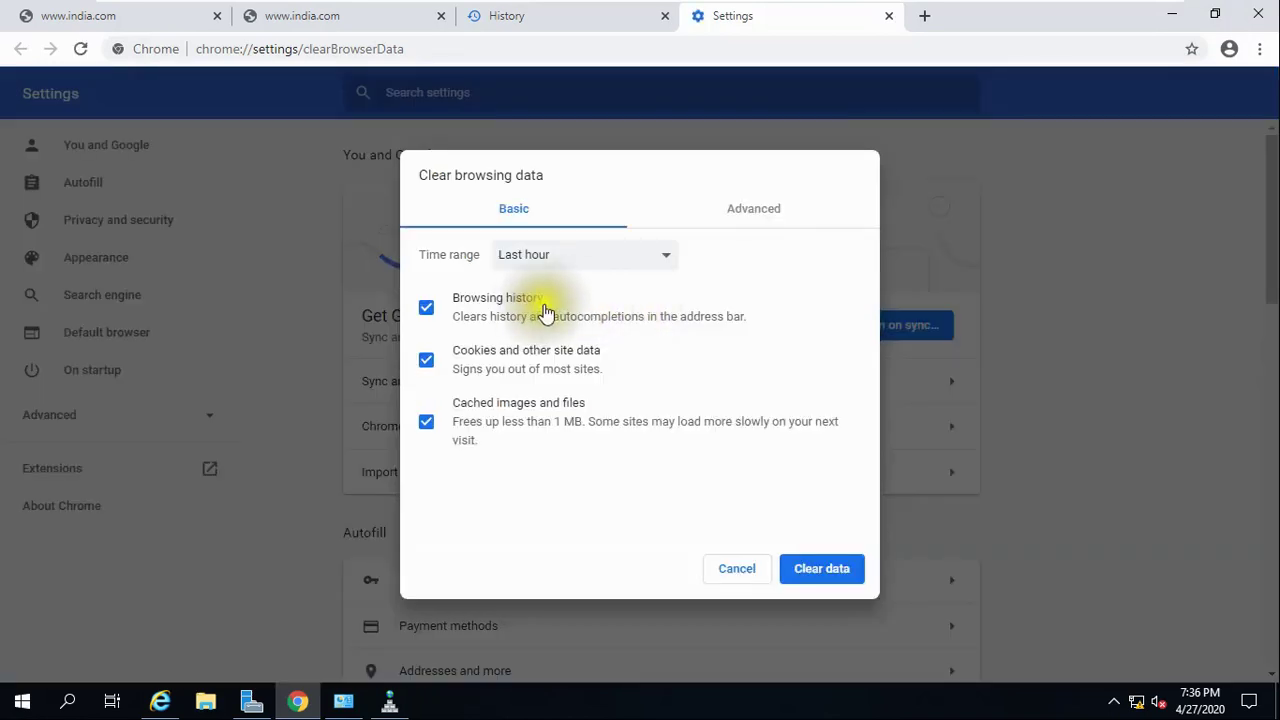
left_click(655, 256)
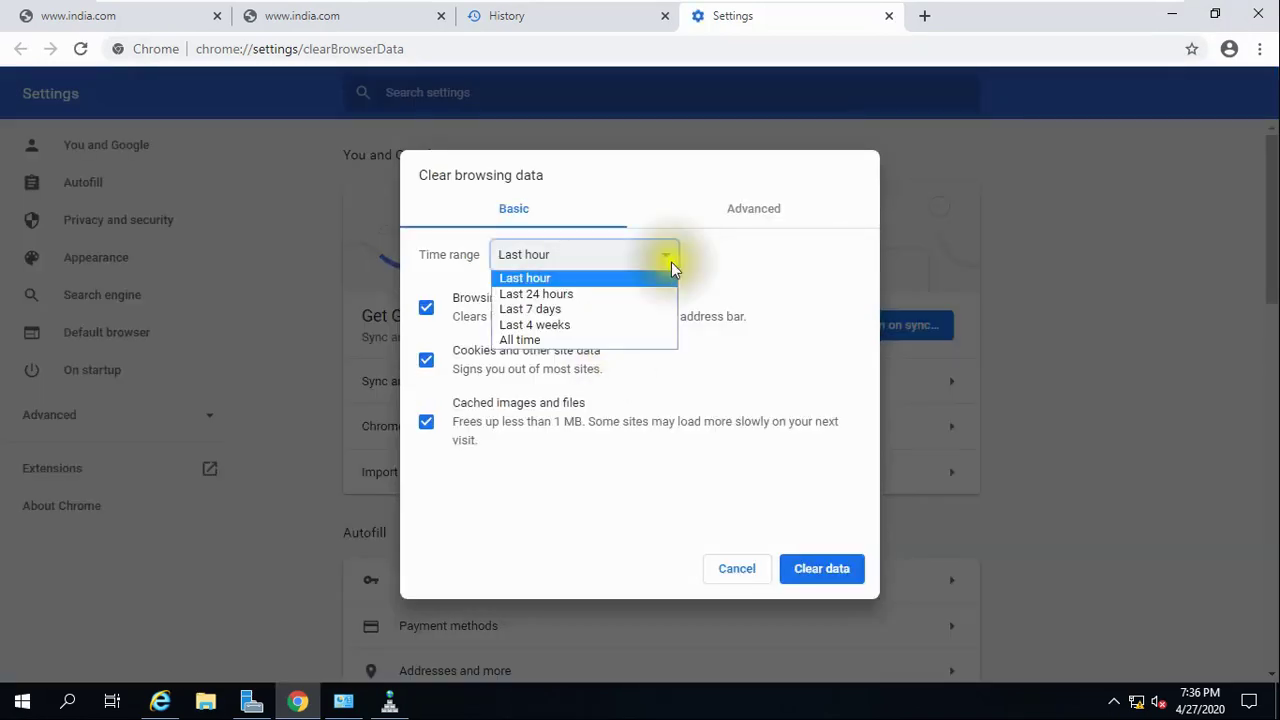
left_click(564, 340)
left_click(838, 570)
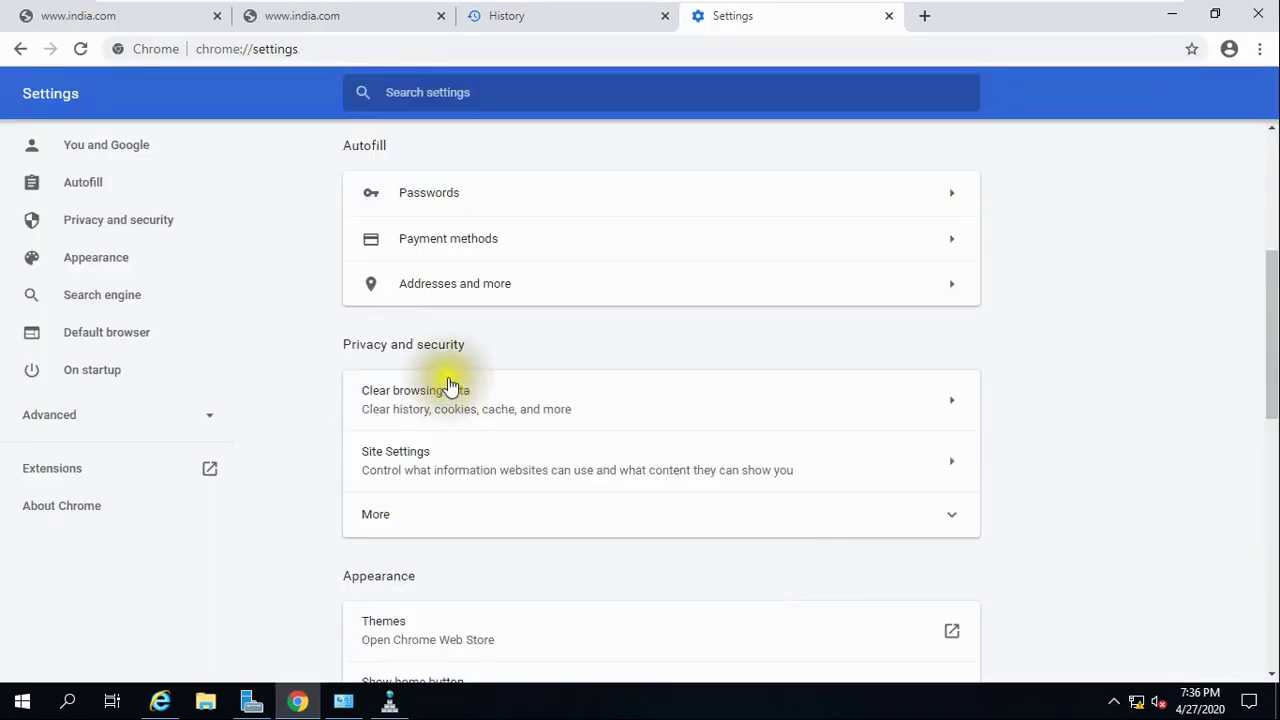
left_click(1258, 14)
left_click(1256, 13)
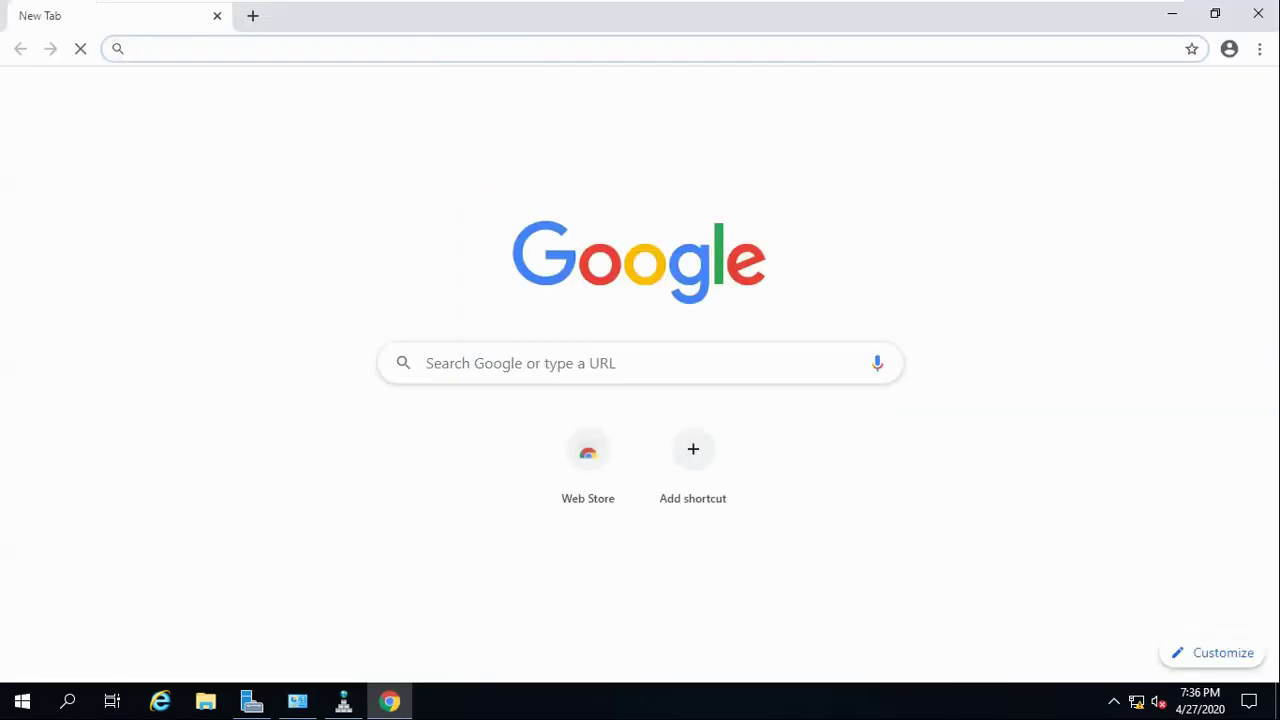
type("www")
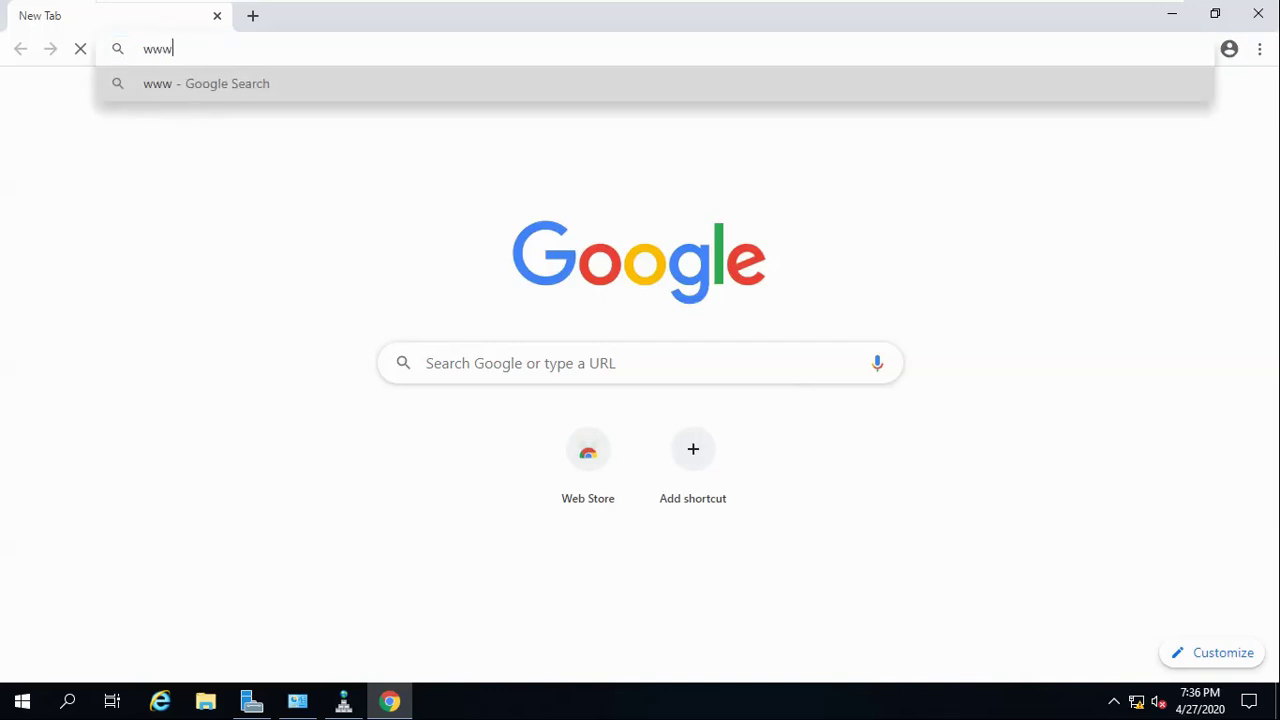
type(".in")
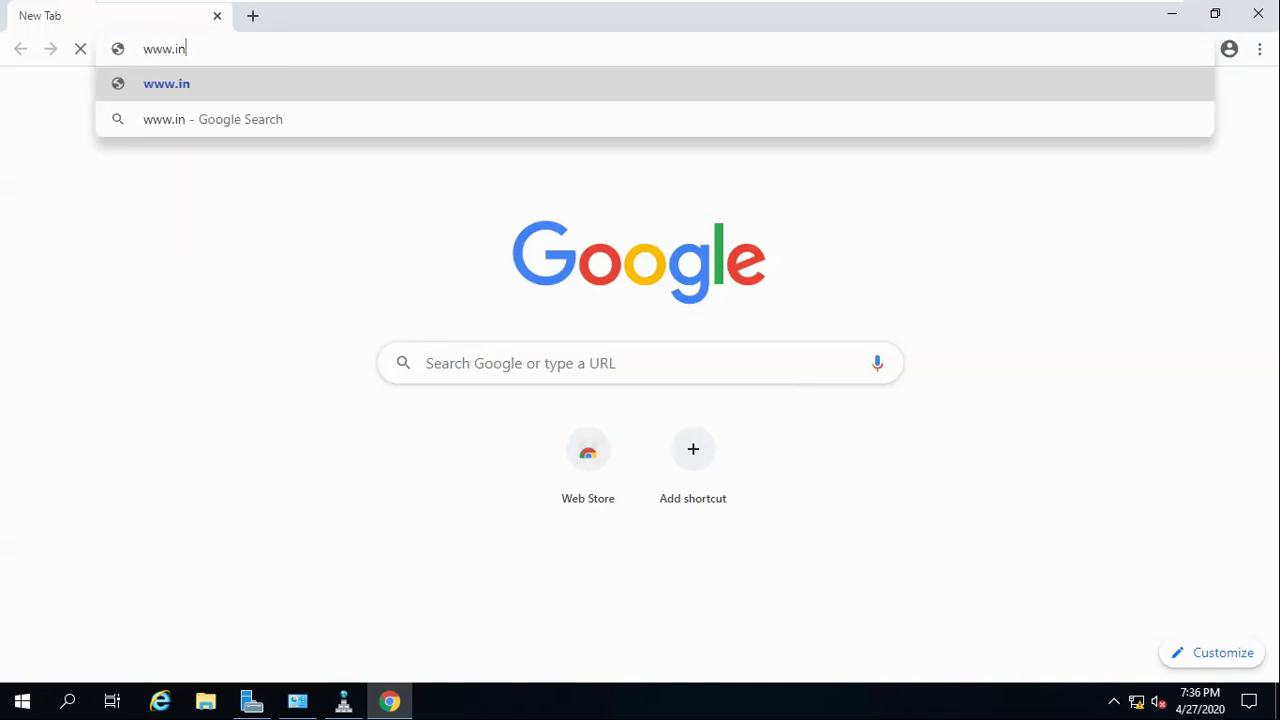
type("dia.com")
key("Return")
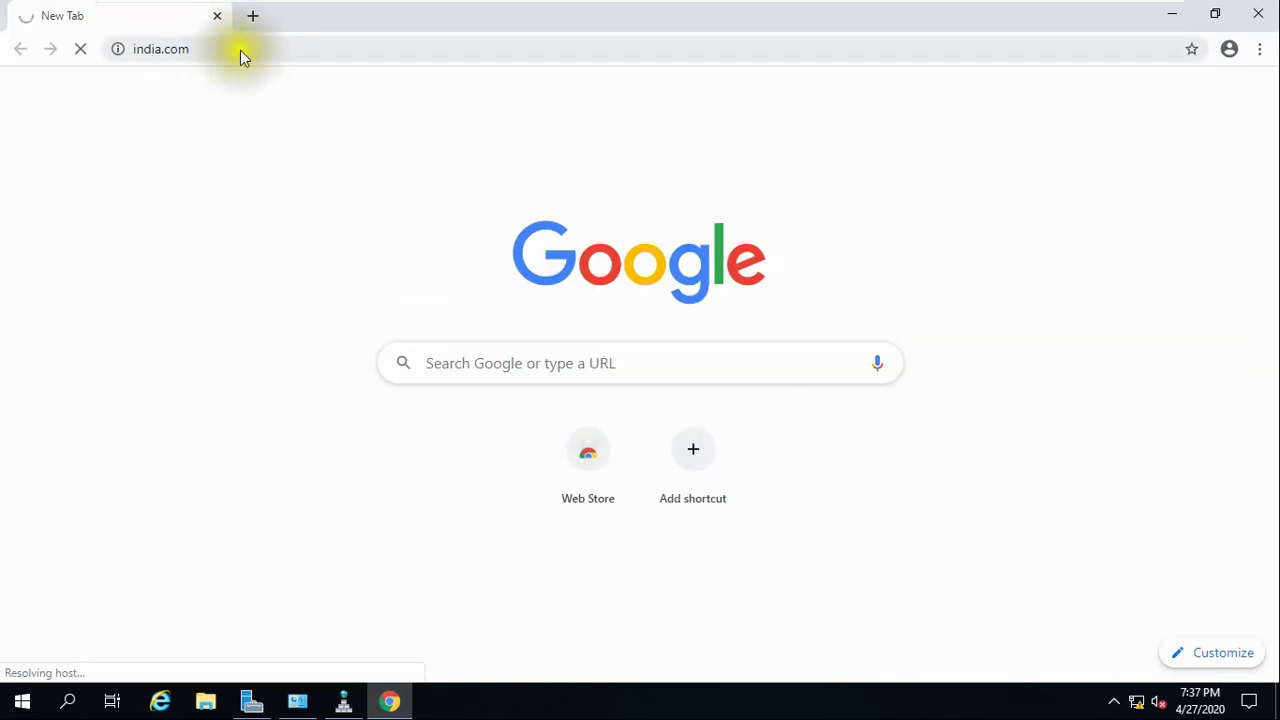
left_click(1260, 48)
left_click(1097, 122)
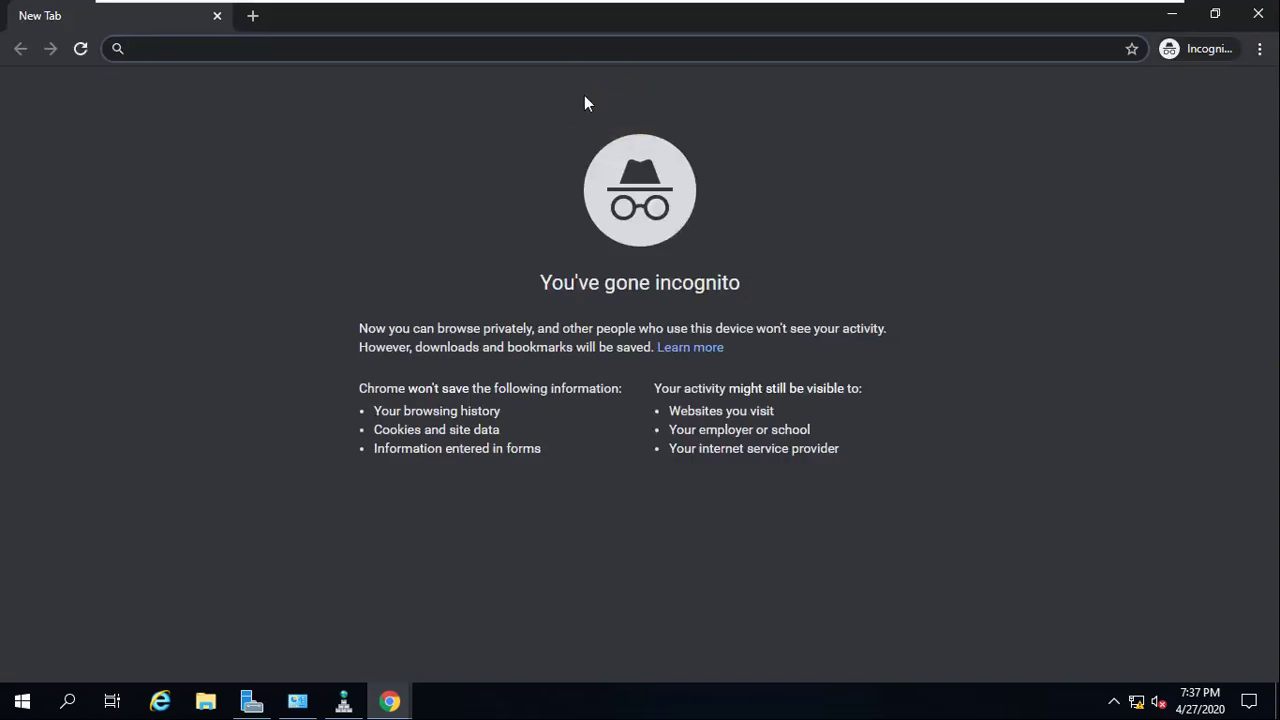
type("w")
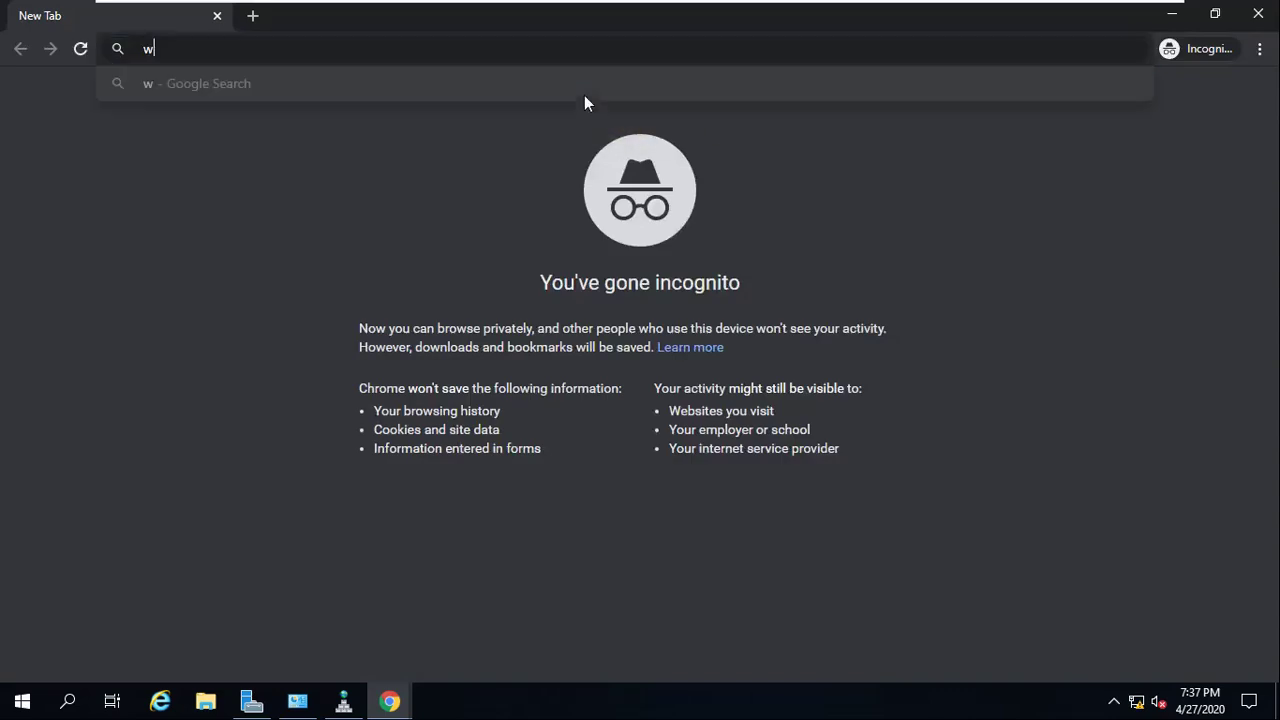
type("ww.india.com")
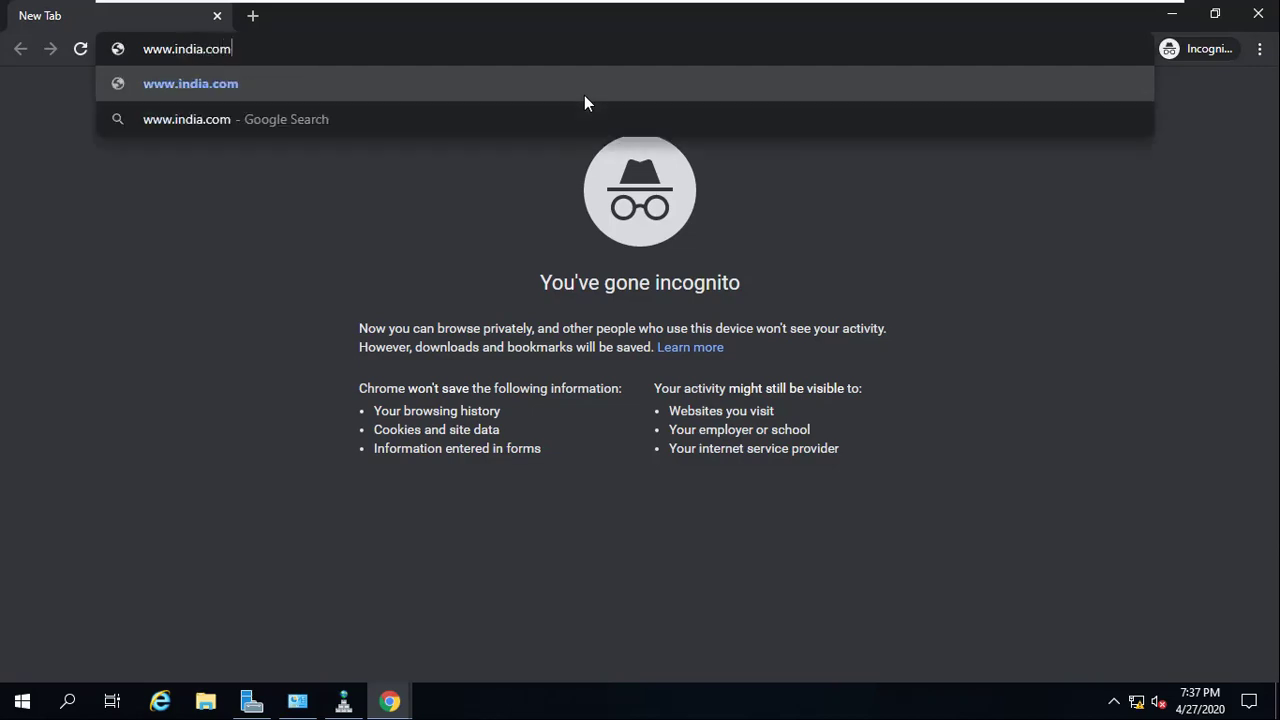
key("Return")
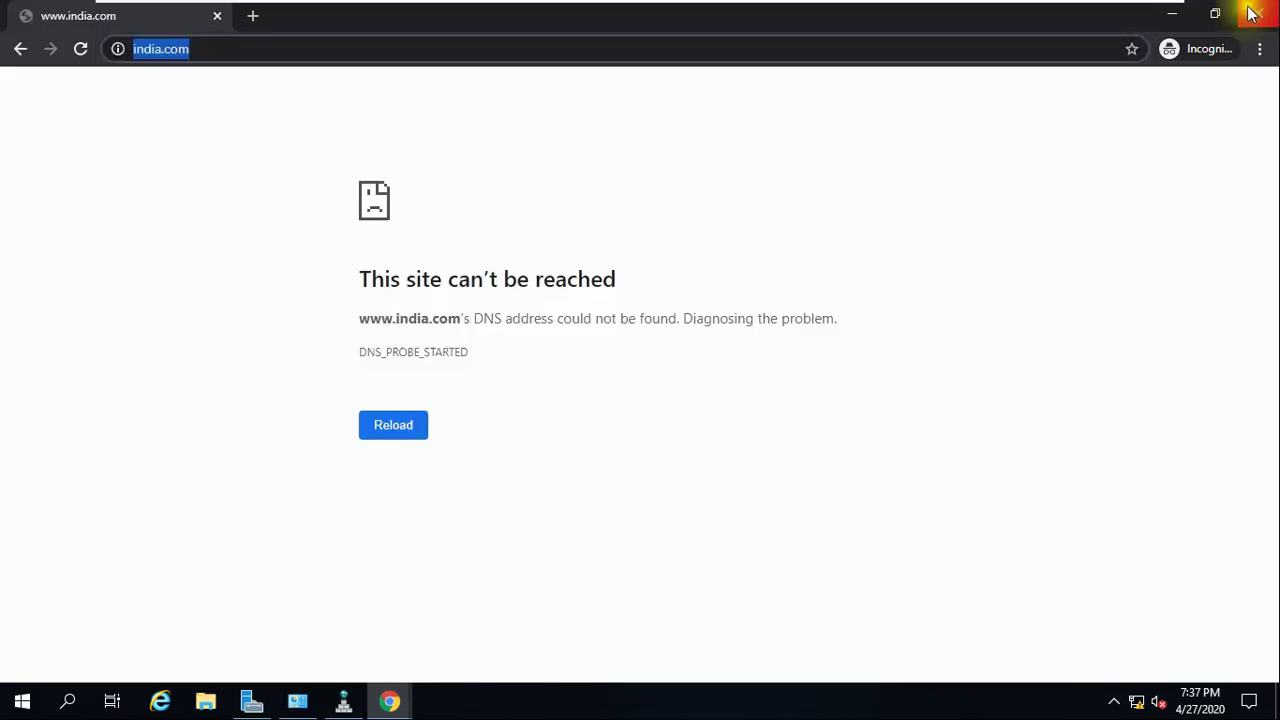
left_click(297, 700)
right_click(297, 205)
left_click(368, 375)
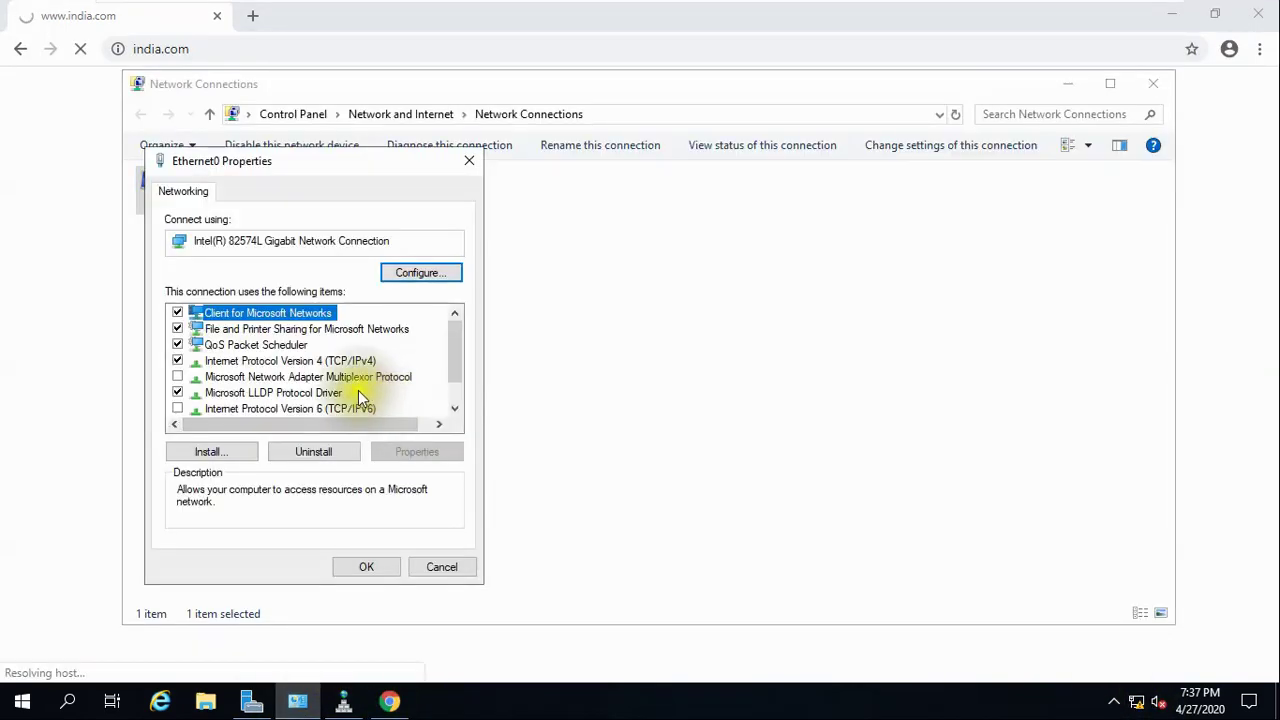
left_click(447, 566)
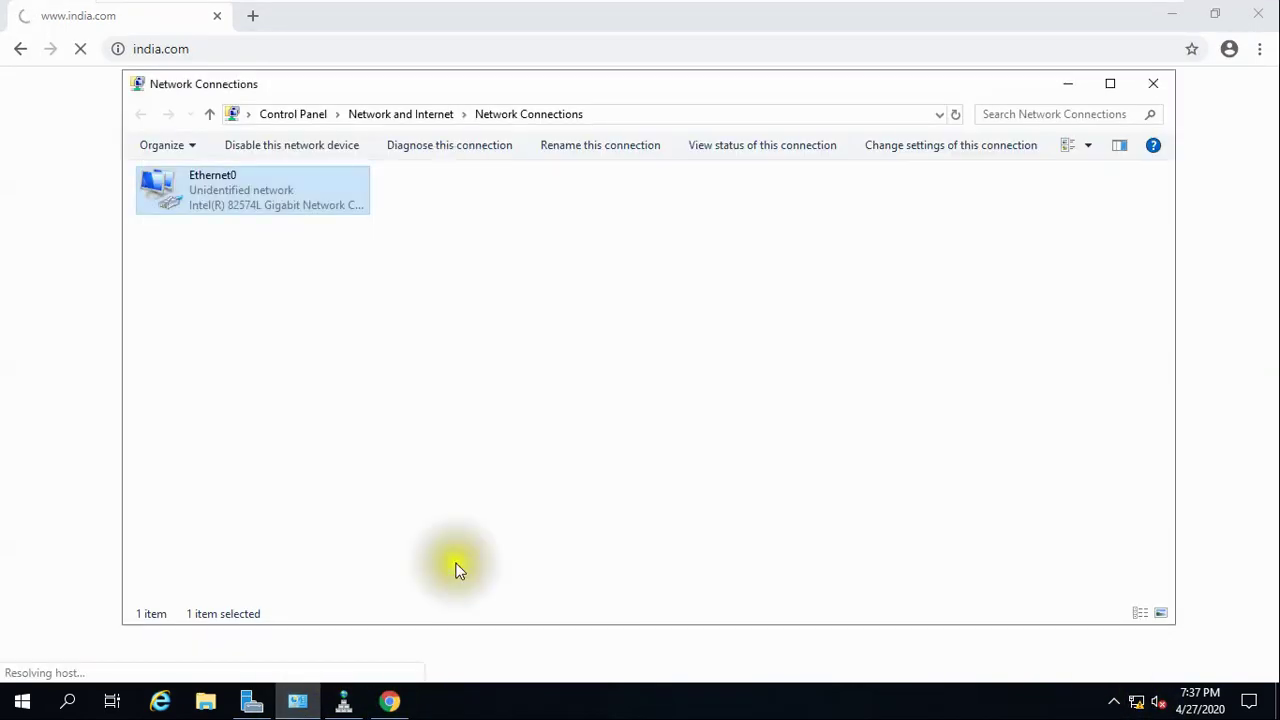
Add a host record named www with IP address 192.168.0.10 to the india.com forward lookup zone in DNS Manager.
left_click(343, 702)
right_click(398, 474)
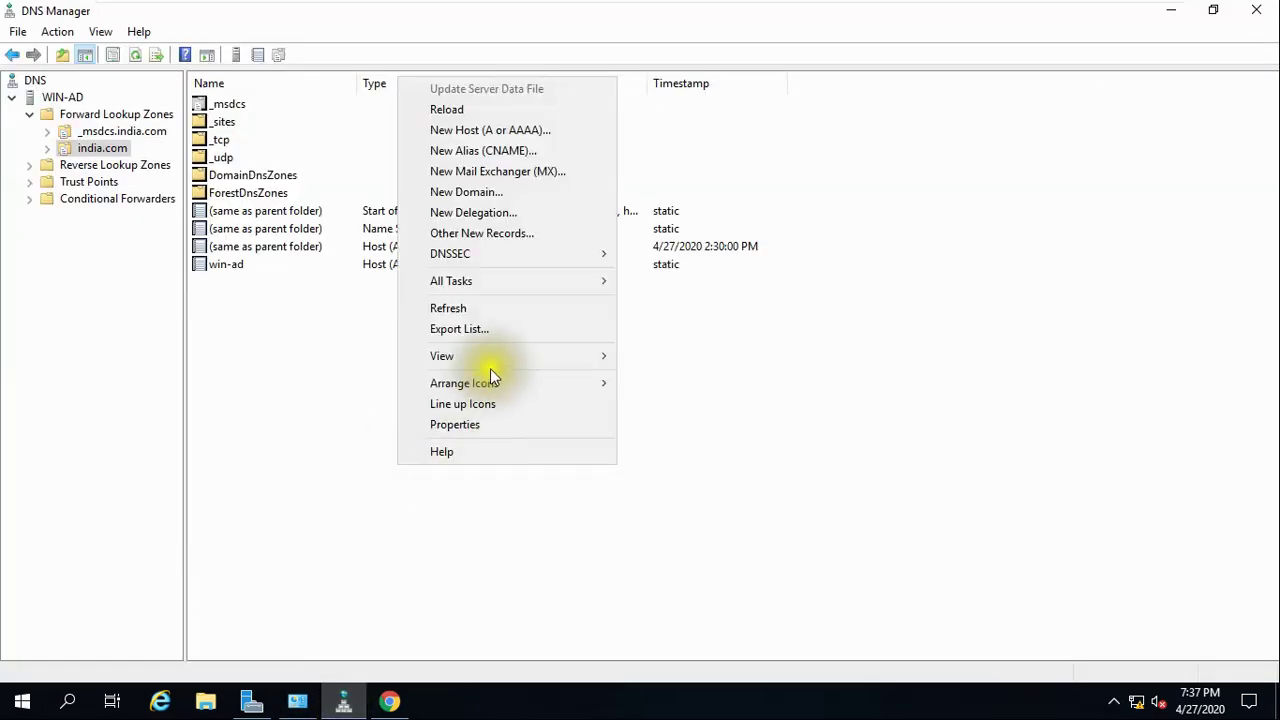
left_click(478, 132)
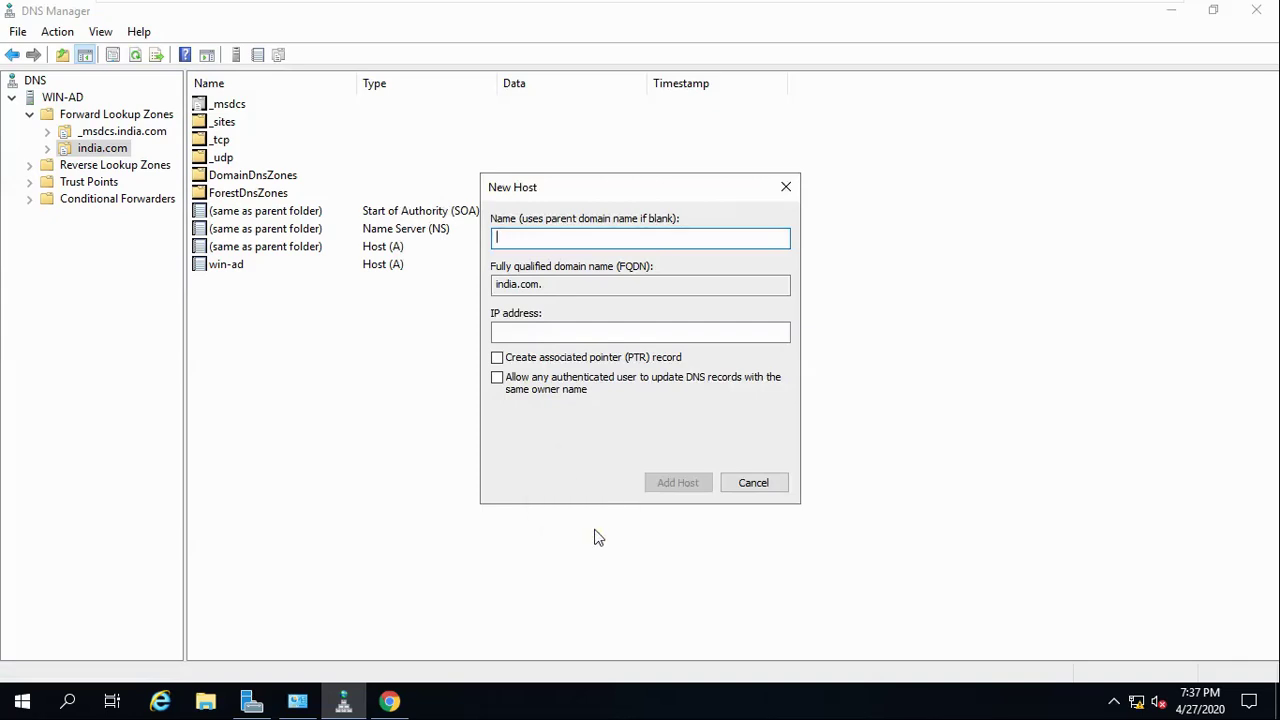
key("Tab")
key("Tab")
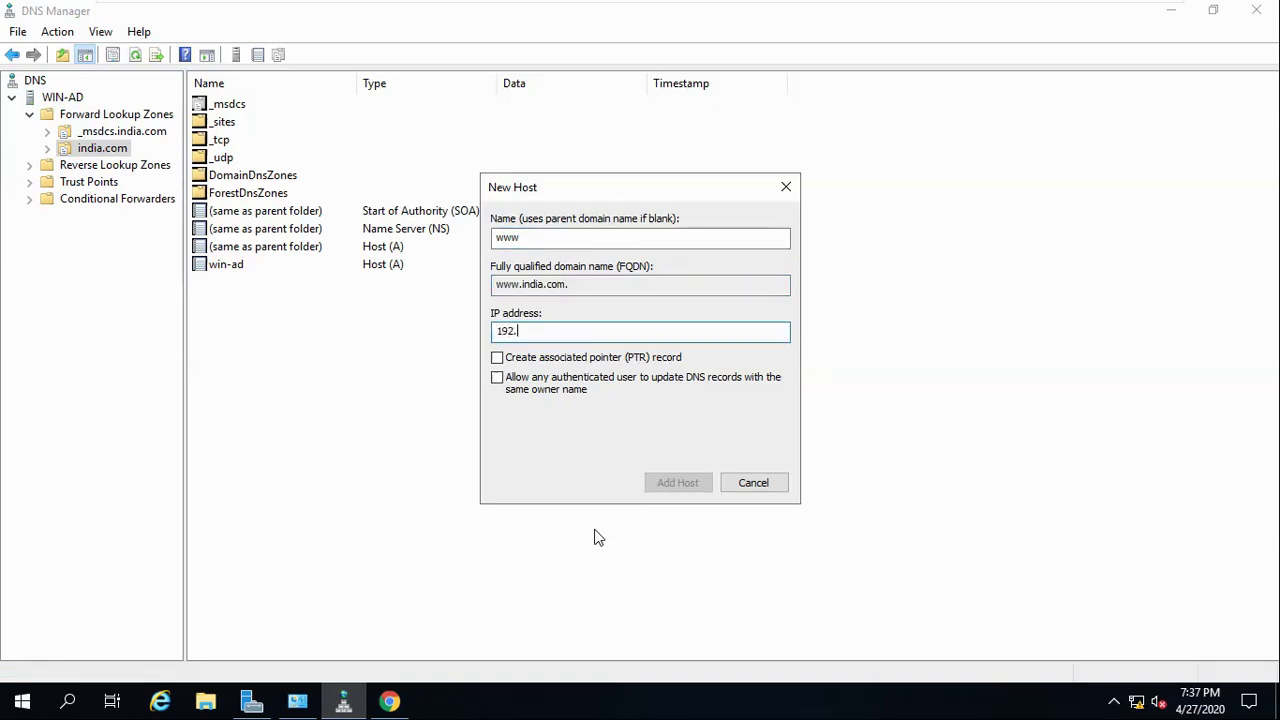
type("192.168.0.10")
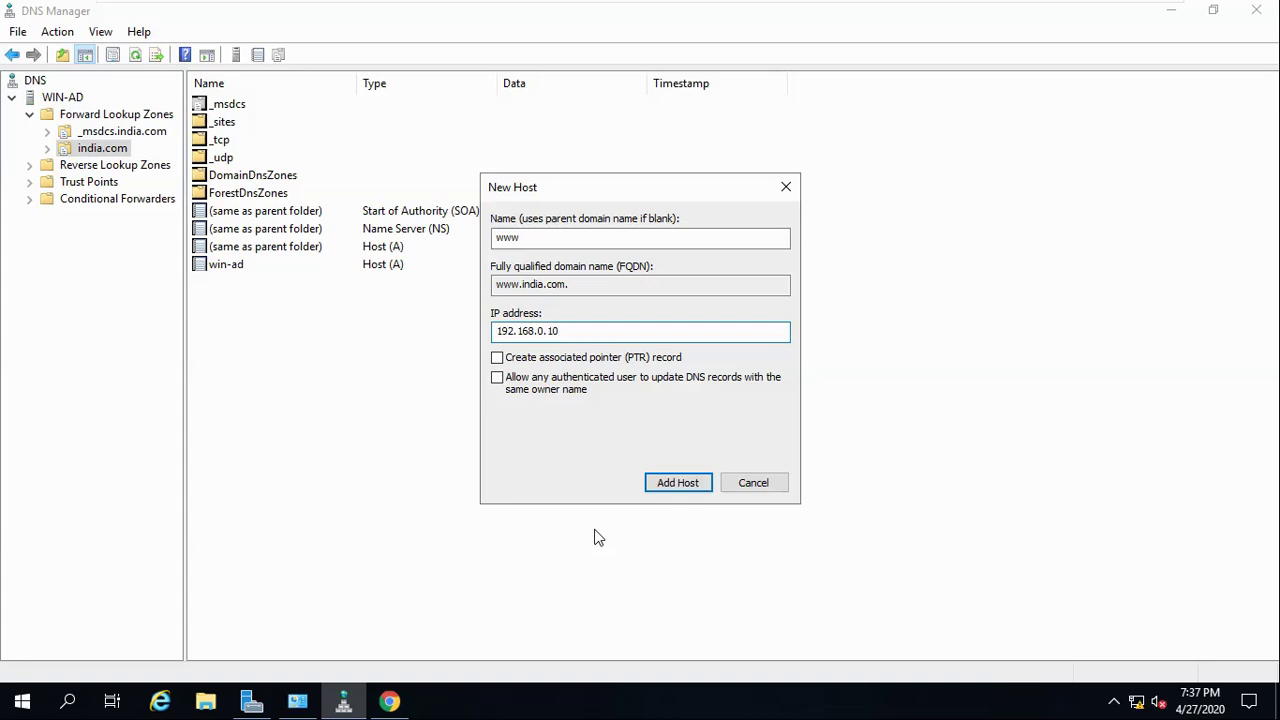
left_click(662, 485)
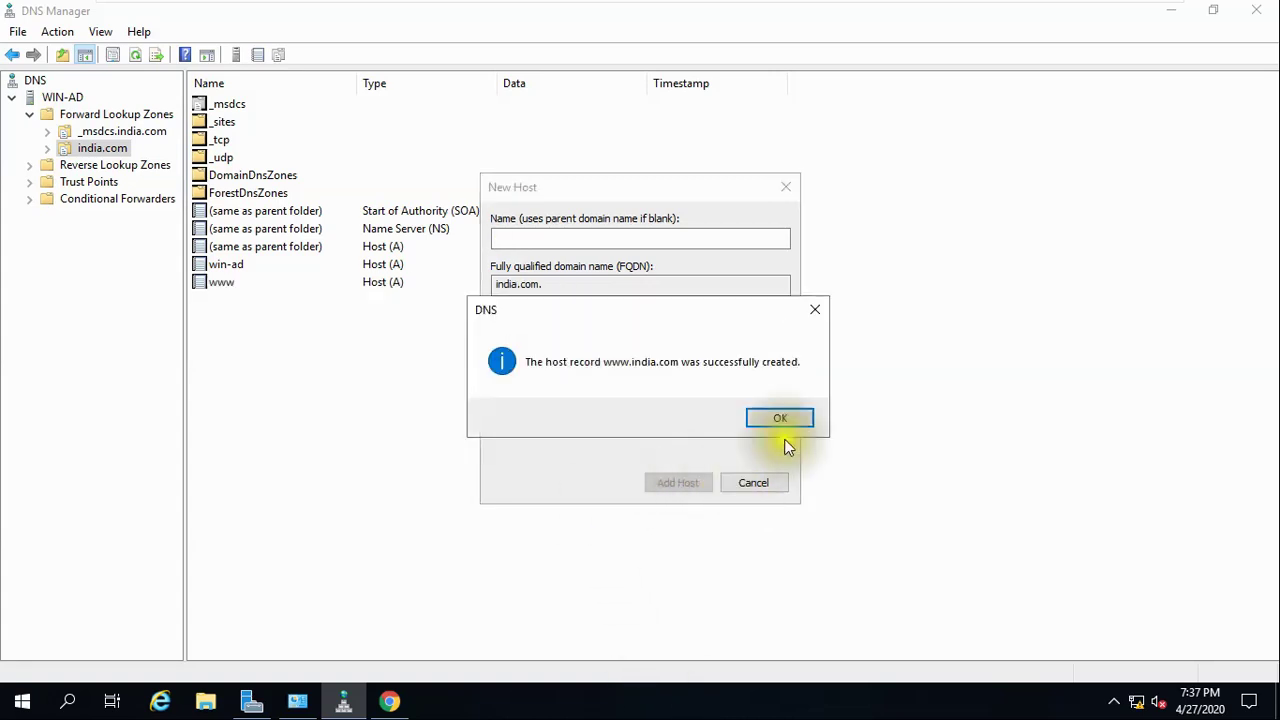
left_click(786, 416)
left_click(760, 483)
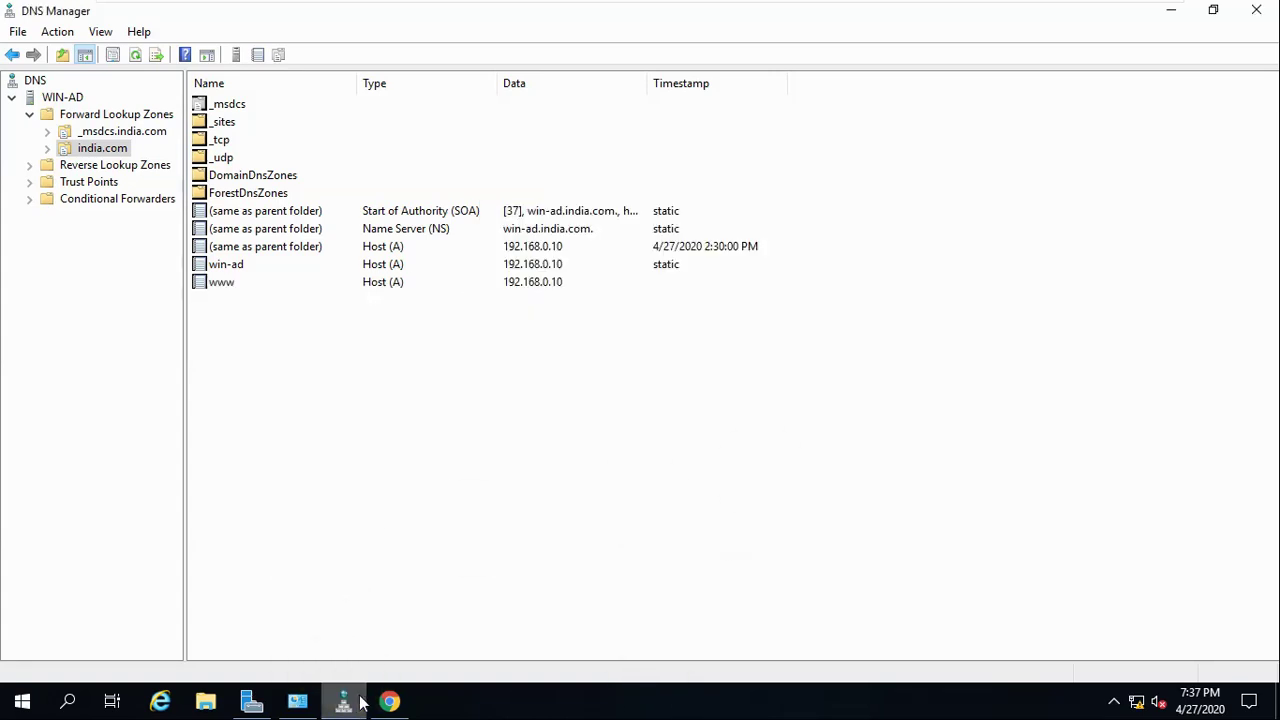
left_click(300, 703)
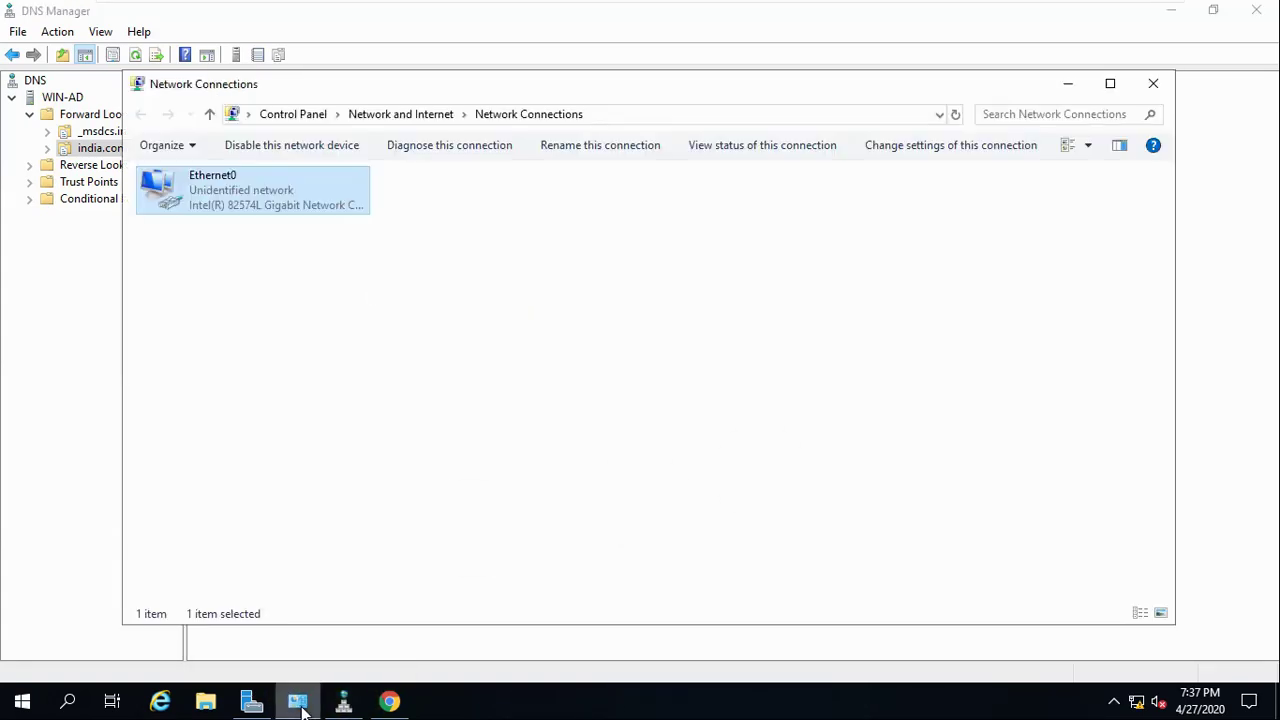
left_click(400, 703)
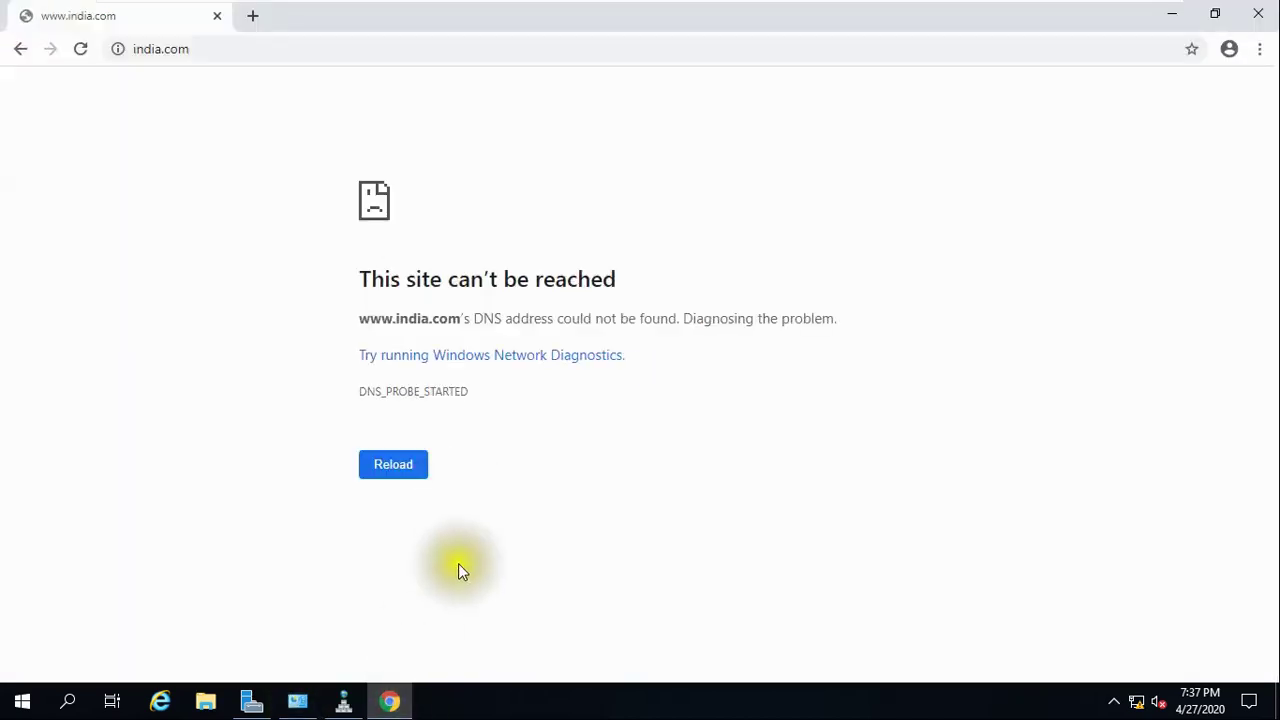
left_click(390, 703)
left_click(160, 703)
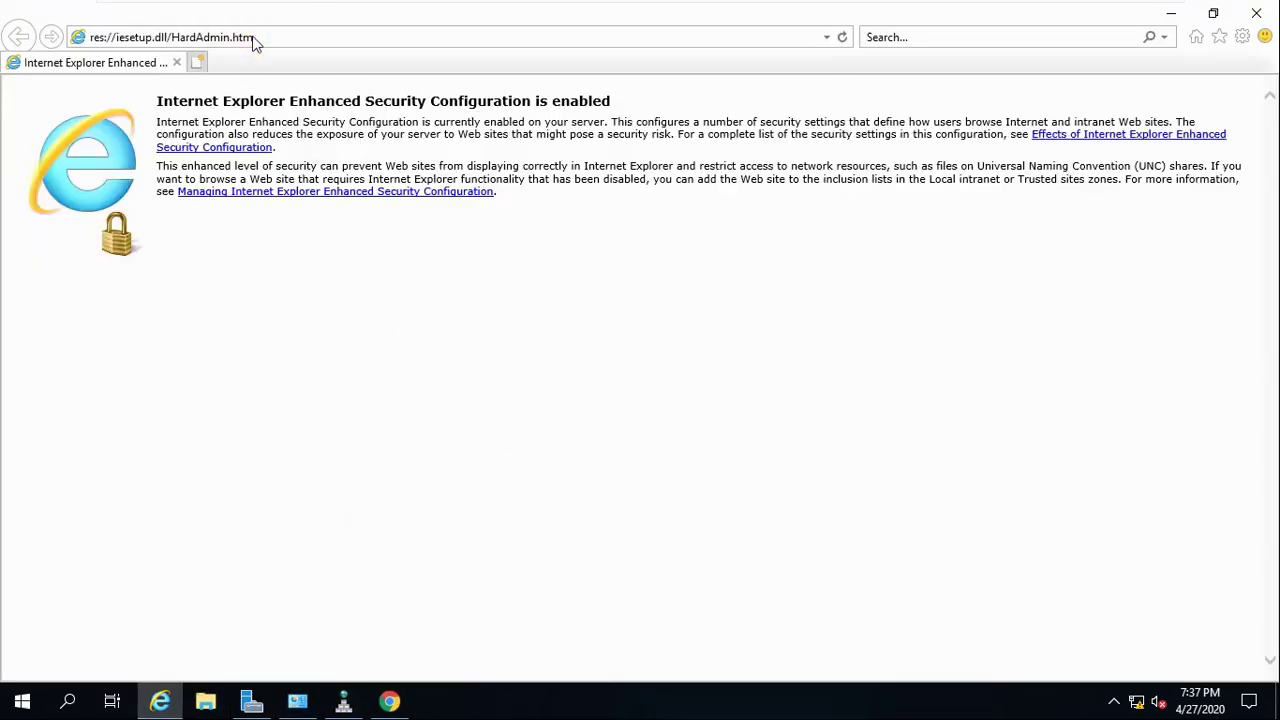
left_click(253, 37)
type("www")
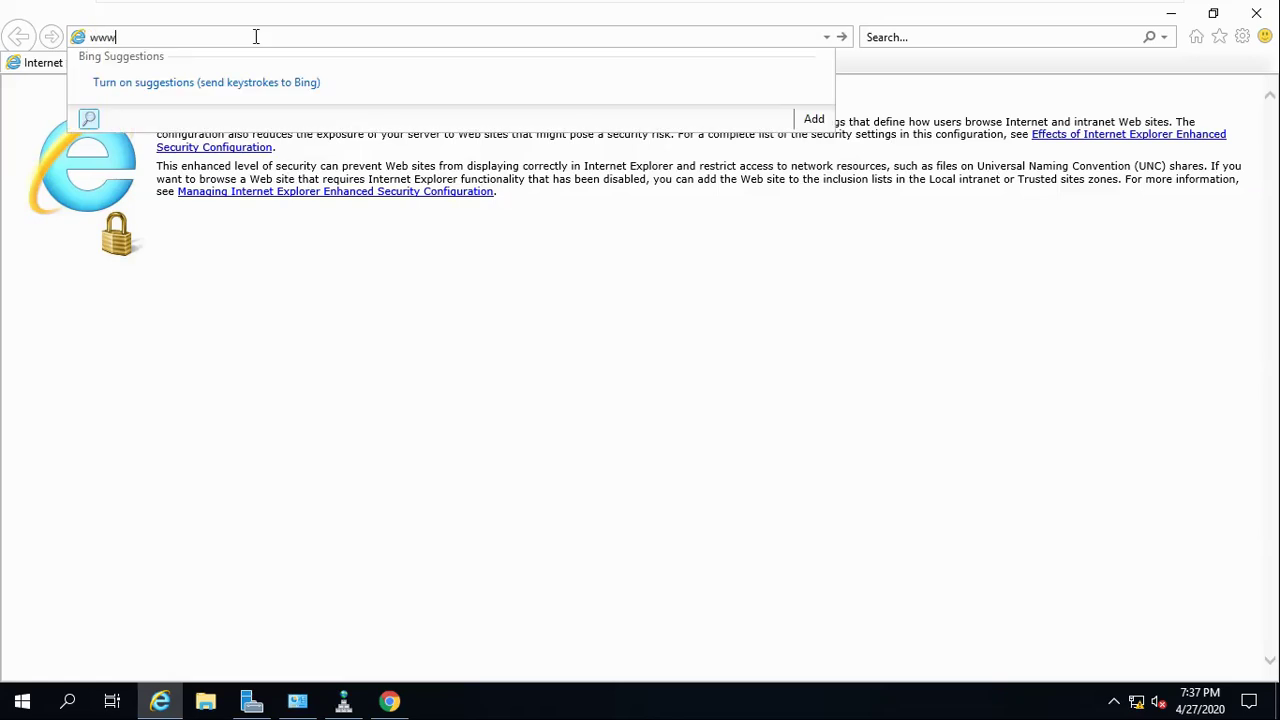
type(".india.com")
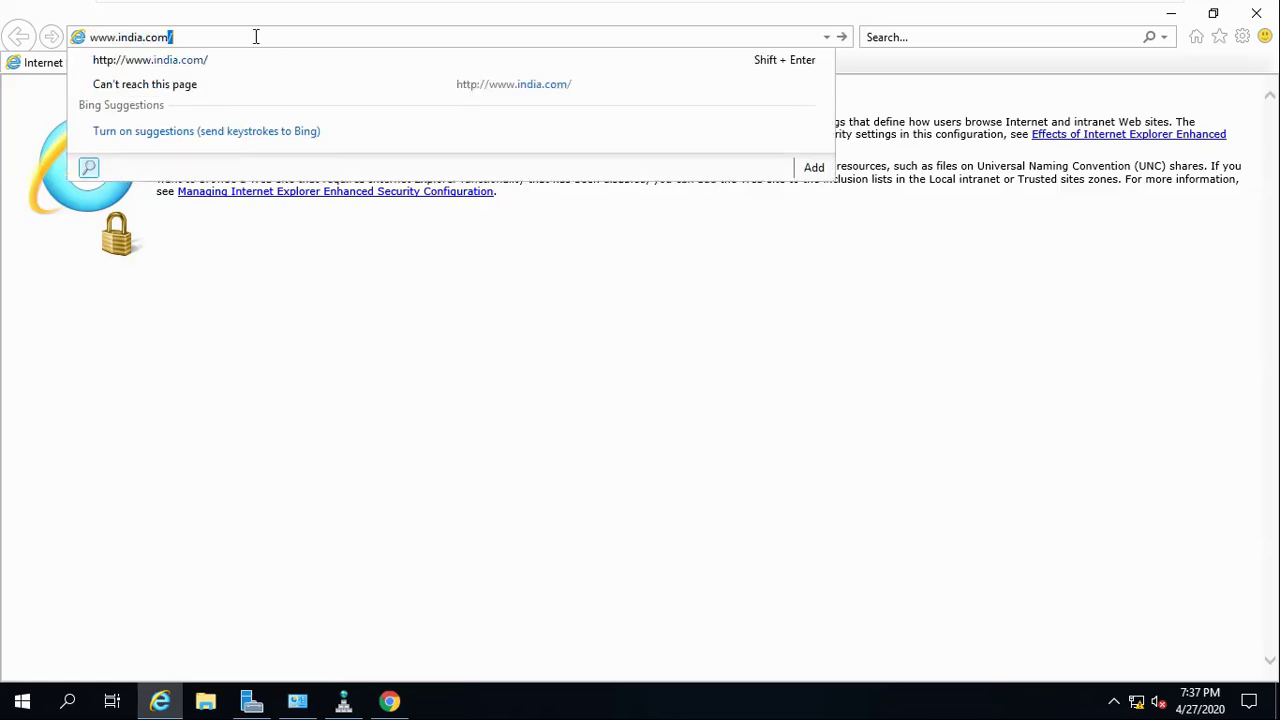
key("Return")
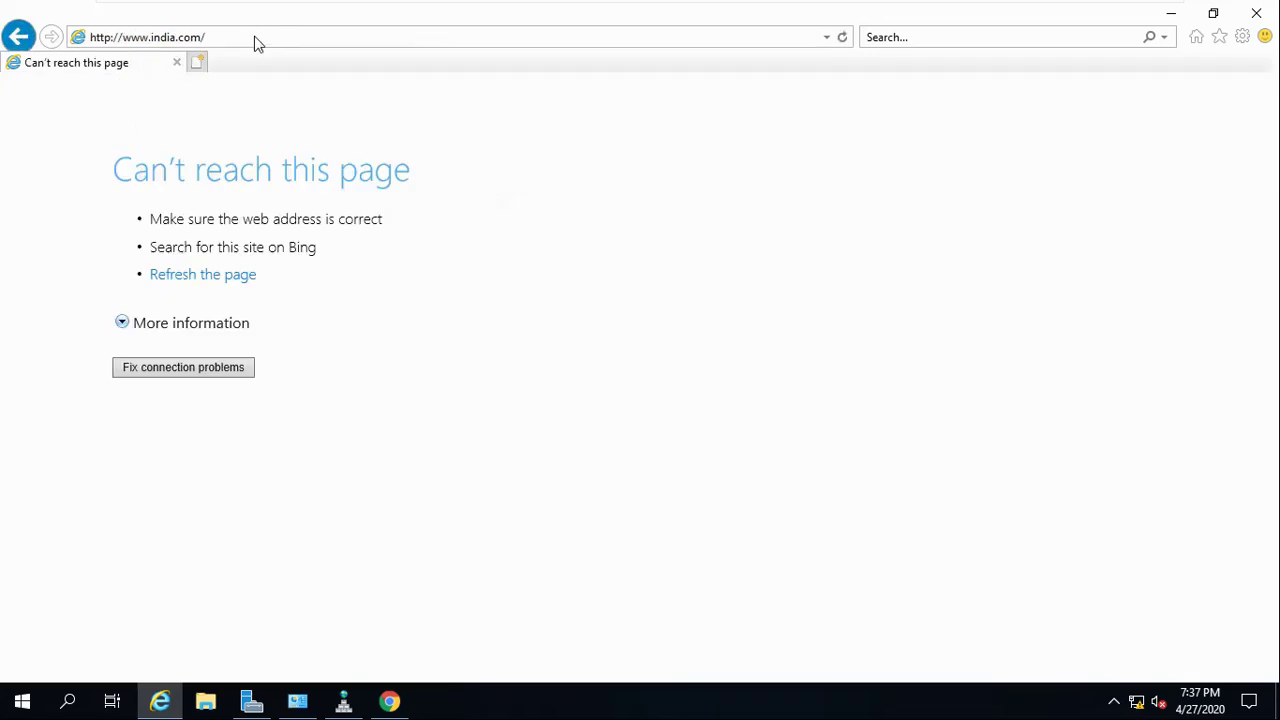
Set Ethernet0's preferred IPv4 DNS server to 127.0.0.1, and minimize Network Connections.
left_click(343, 700)
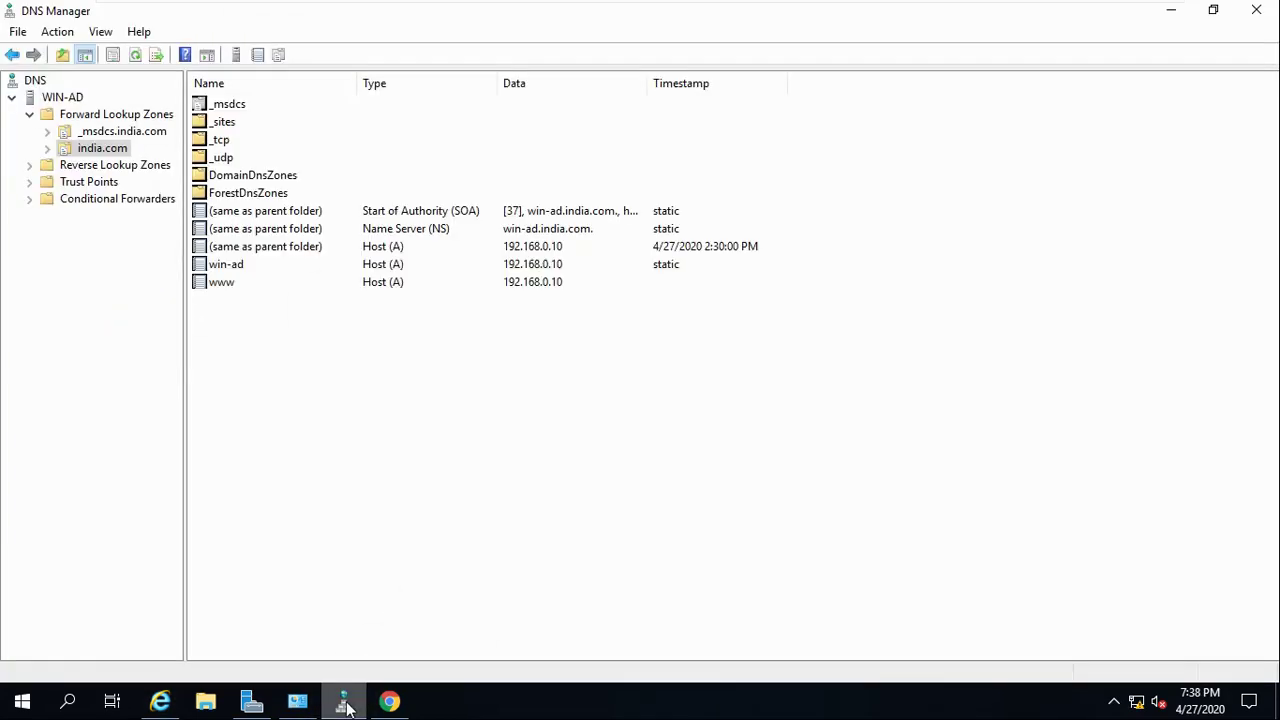
right_click(1136, 700)
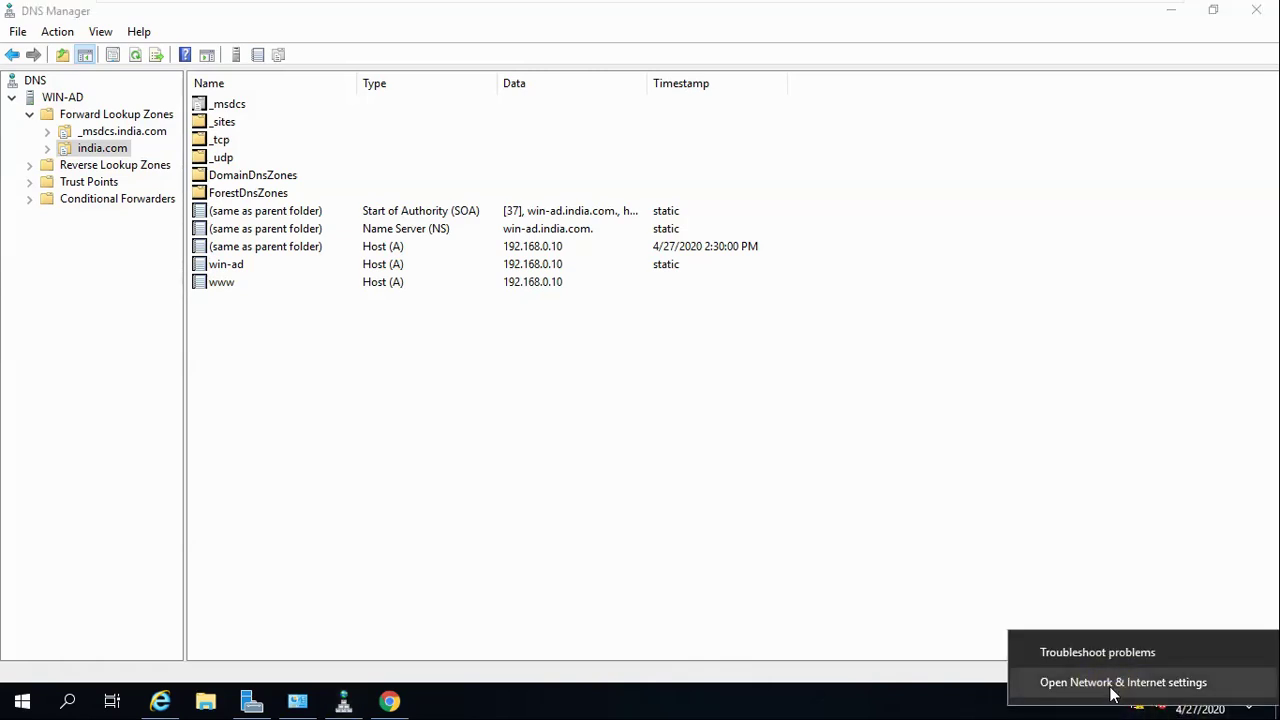
left_click(297, 700)
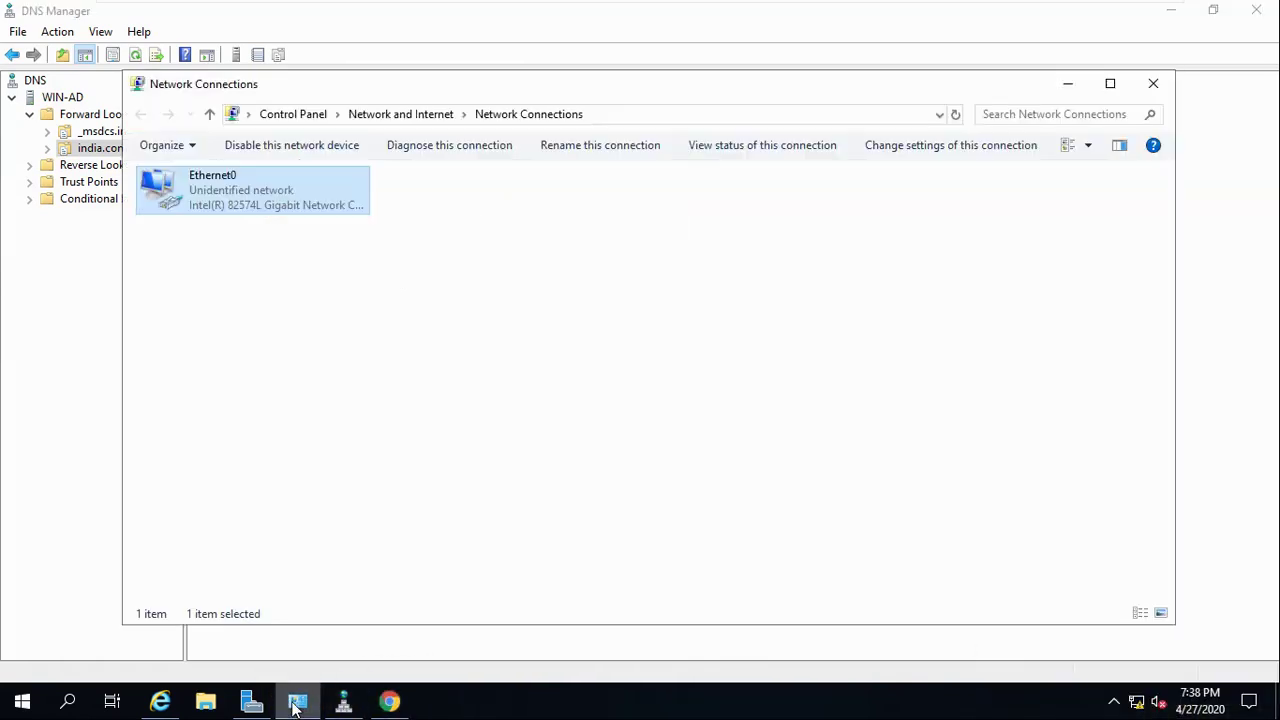
double_click(233, 206)
left_click(529, 505)
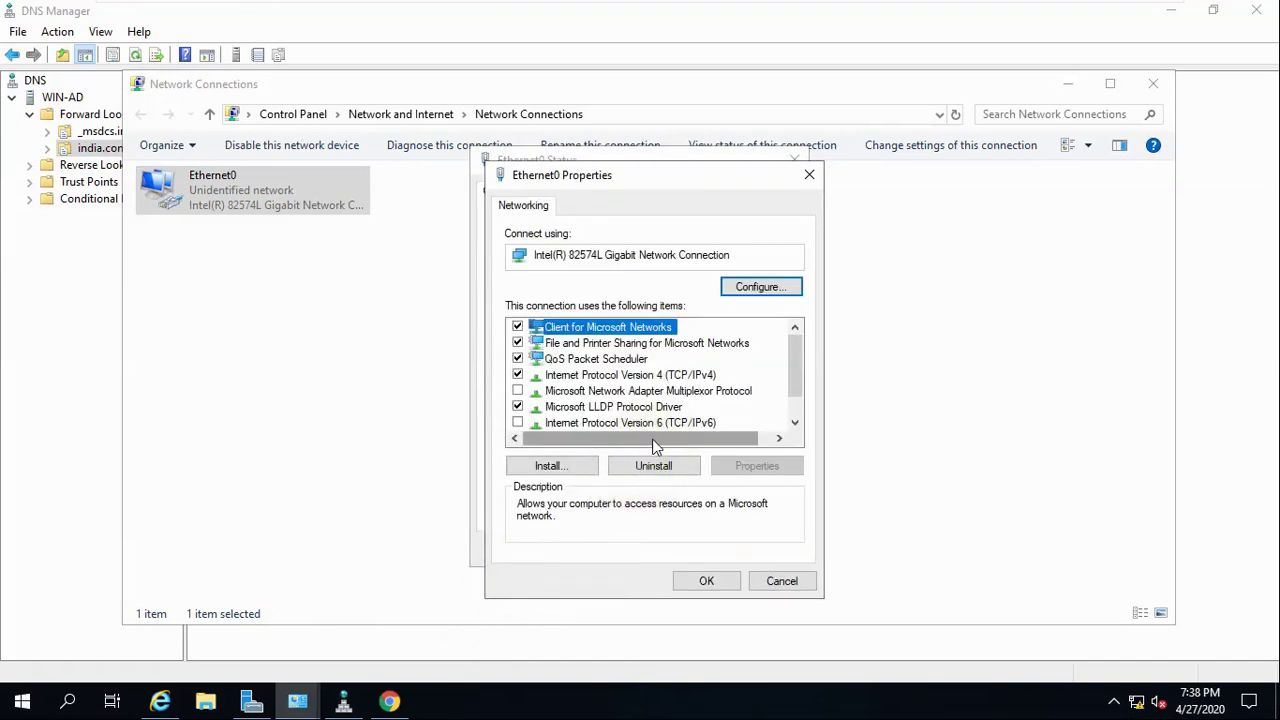
left_click(643, 376)
double_click(643, 376)
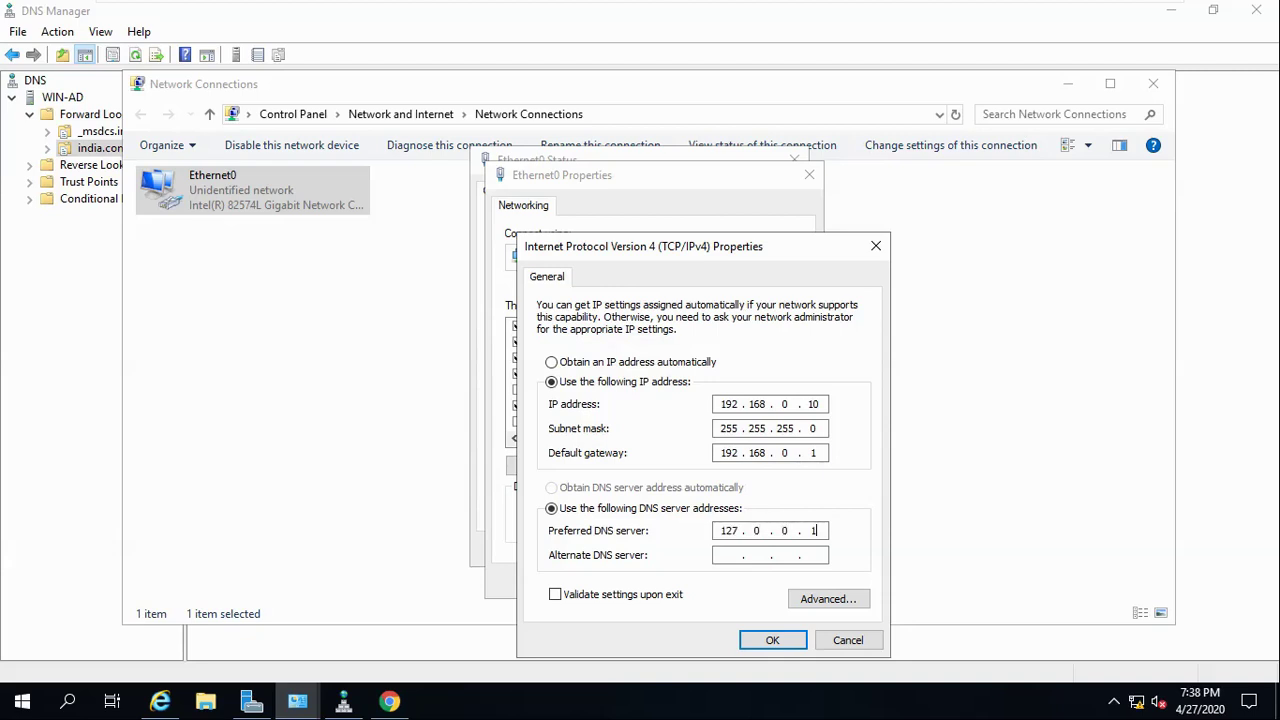
left_click(794, 641)
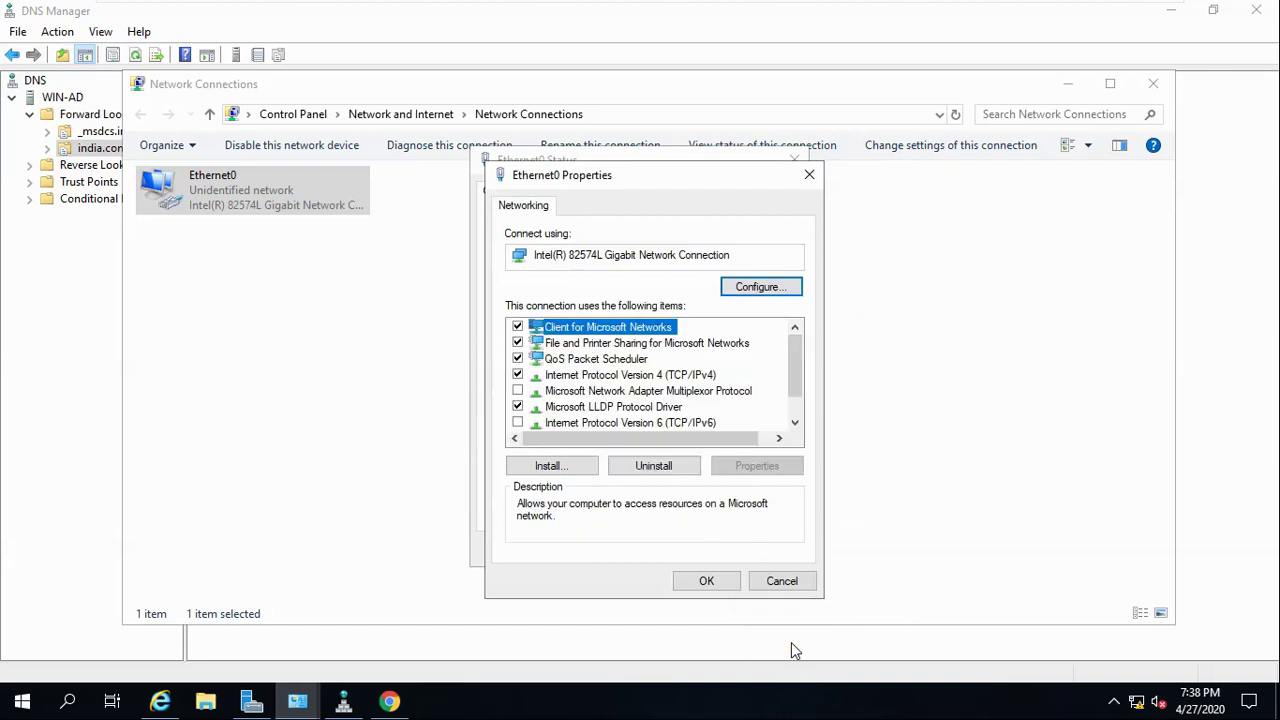
left_click(688, 585)
left_click(766, 549)
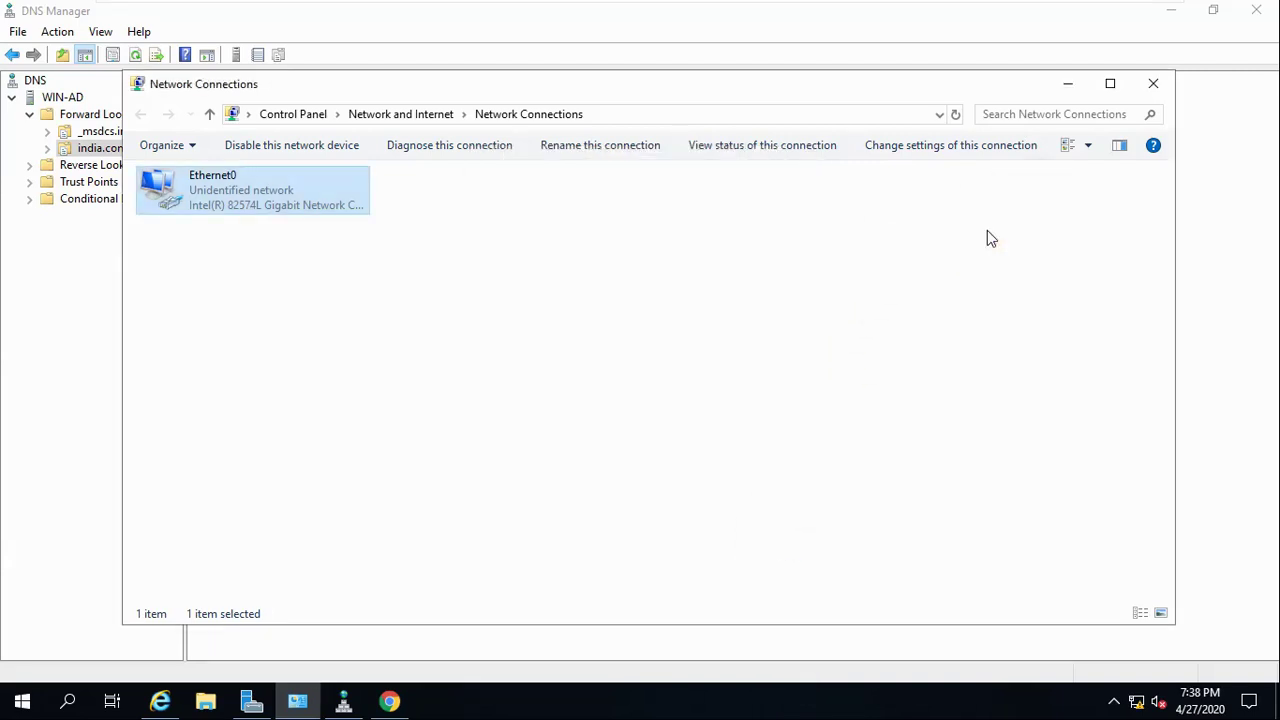
left_click(1065, 85)
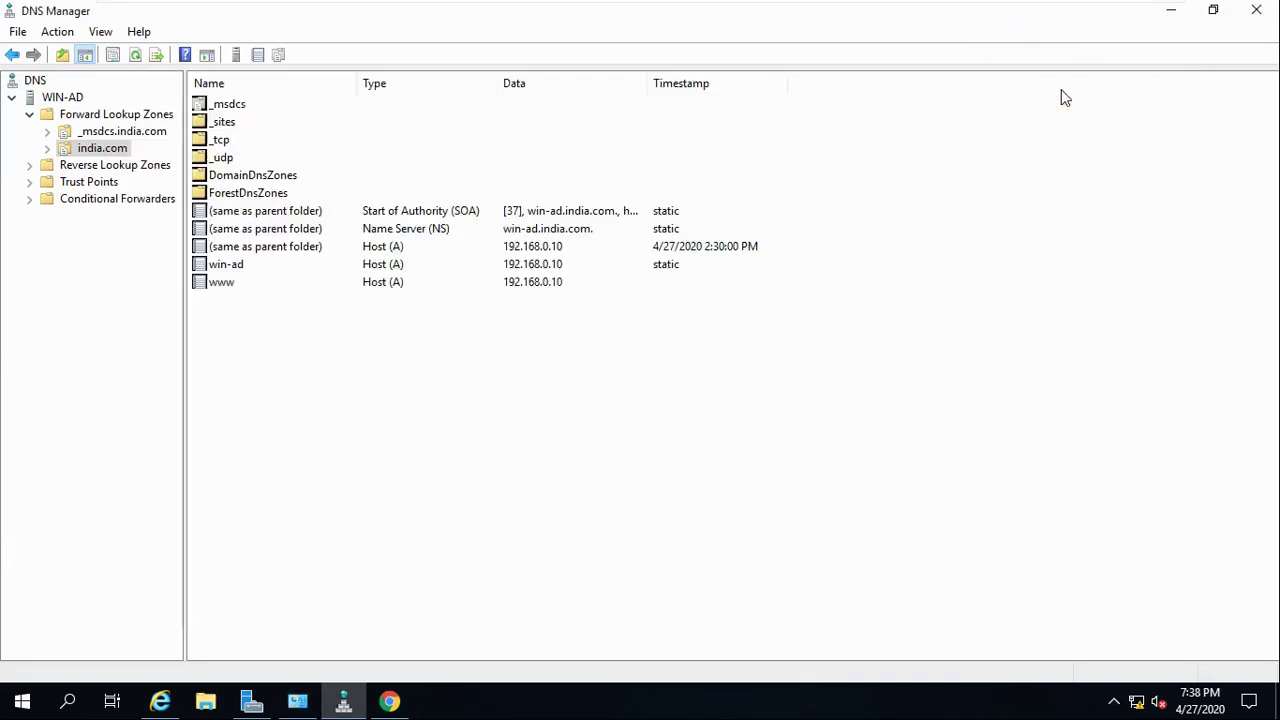
left_click(1171, 10)
key("F5")
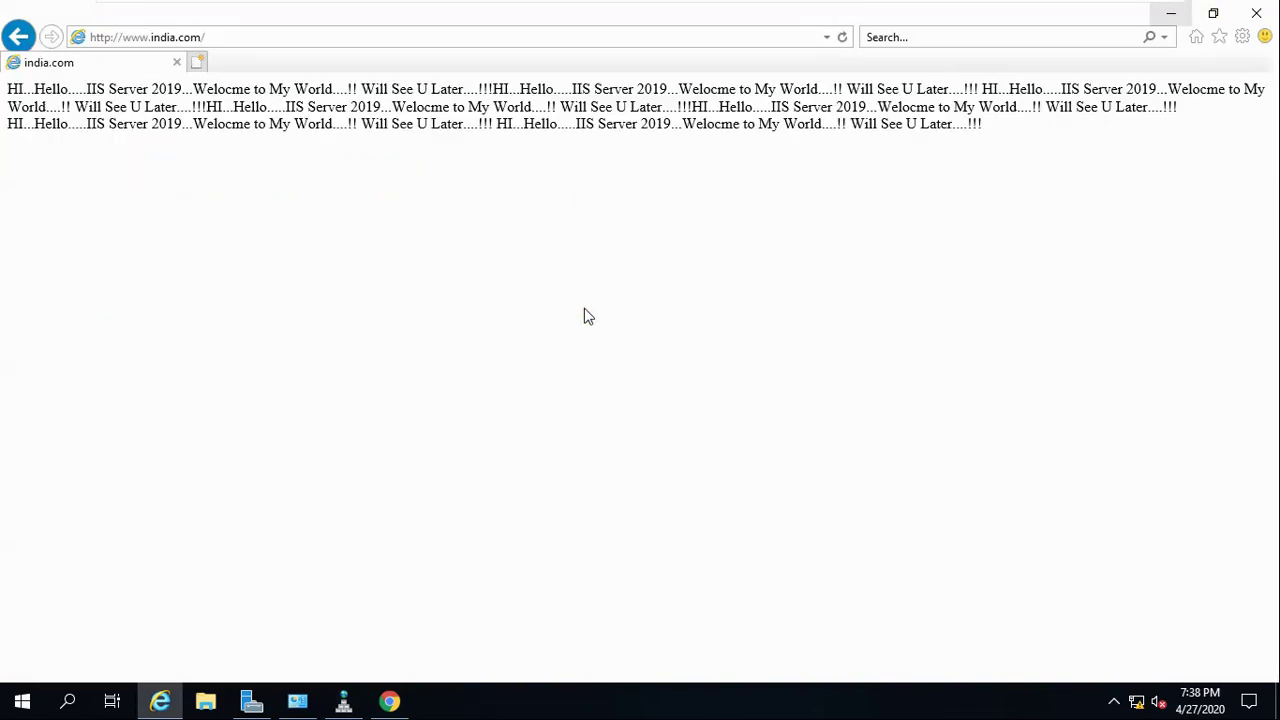
left_click(389, 701)
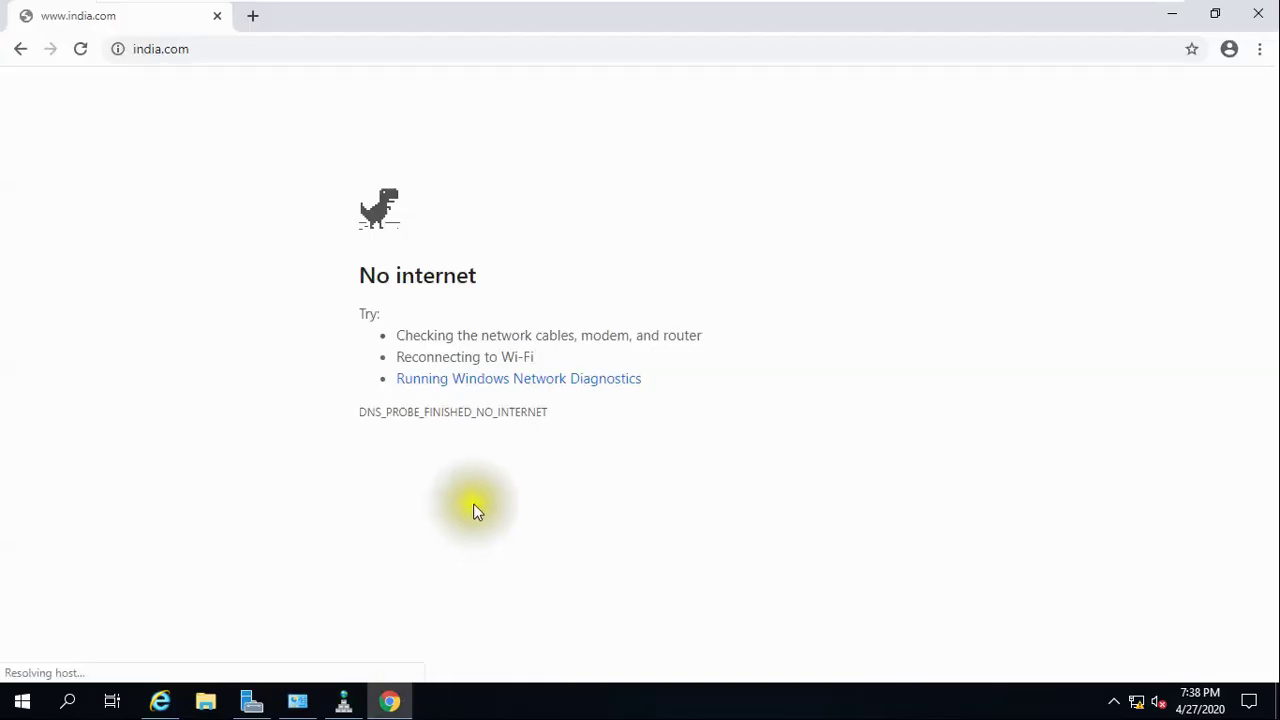
left_click(1174, 21)
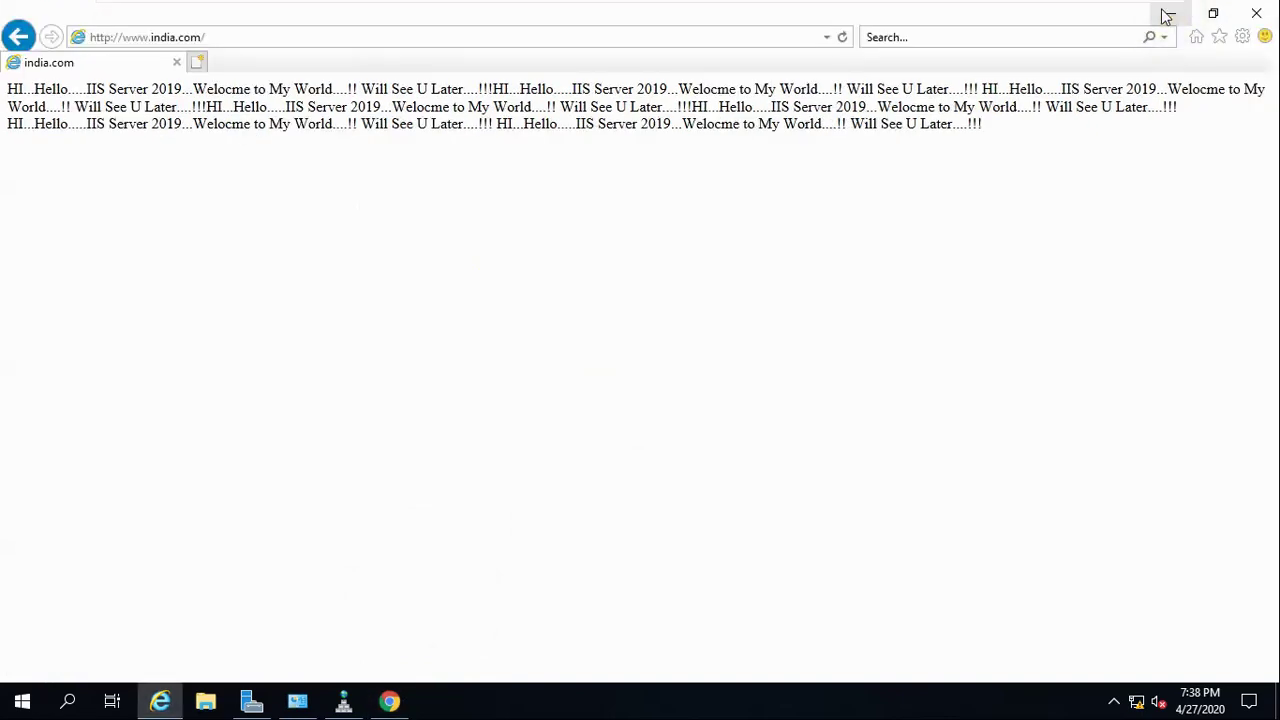
Minimize Internet Explorer and the virtual machine window to return to the IIS-2019 presentation in PowerPoint.
left_click(1164, 12)
left_click(1110, 6)
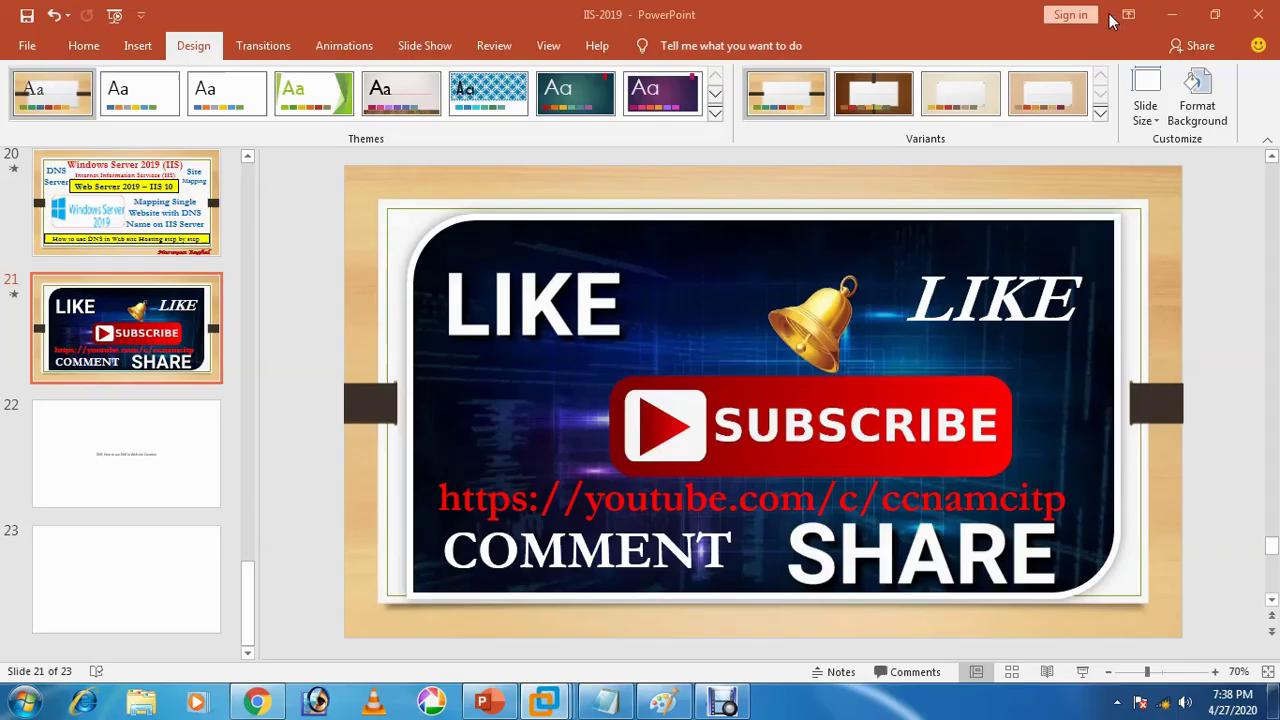